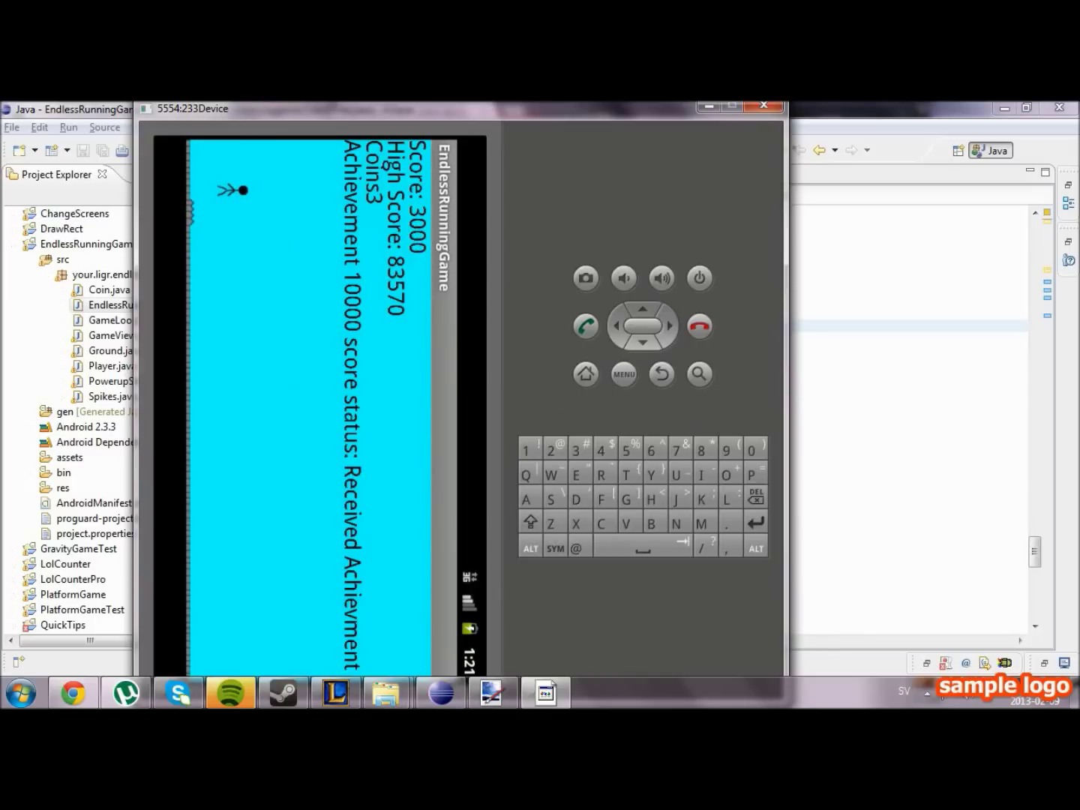
Leave the running game for the Eclipse code, then bring up the buttons image in Paint.NET.
{"action": "key", "text": "alt+Tab"}
{"action": "scroll", "coordinate": [642, 405], "scroll_direction": "up", "scroll_amount": 5}
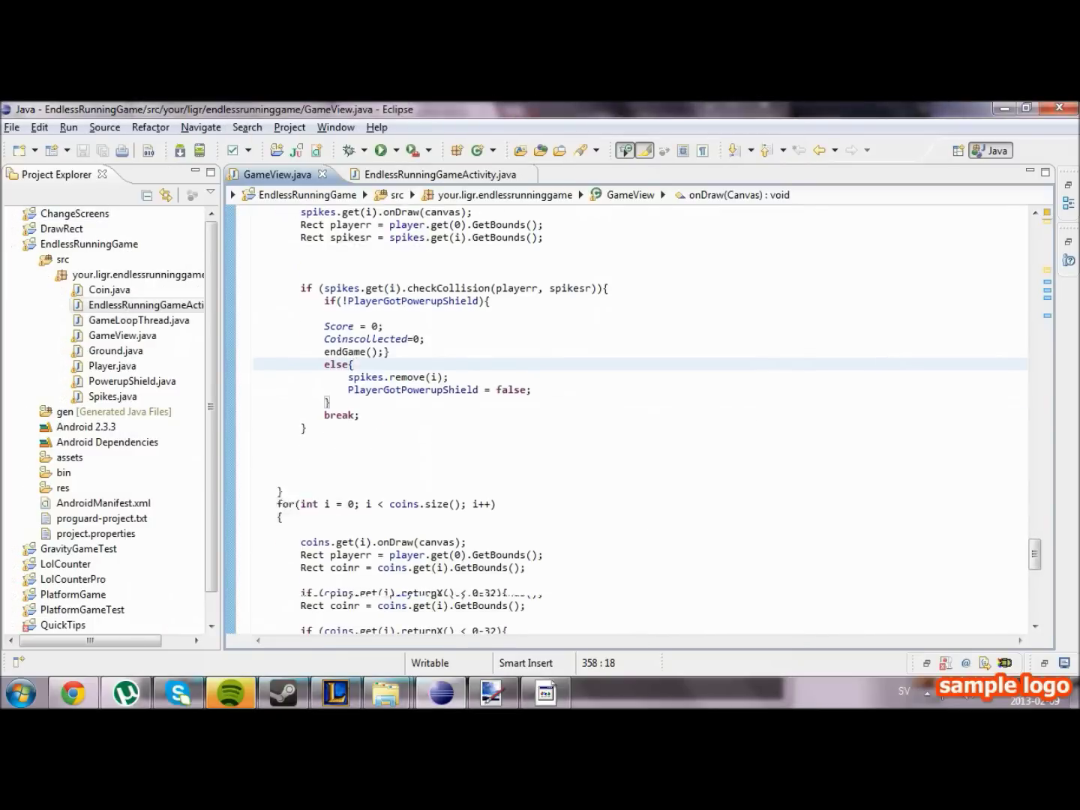
{"action": "left_click", "coordinate": [491, 692]}
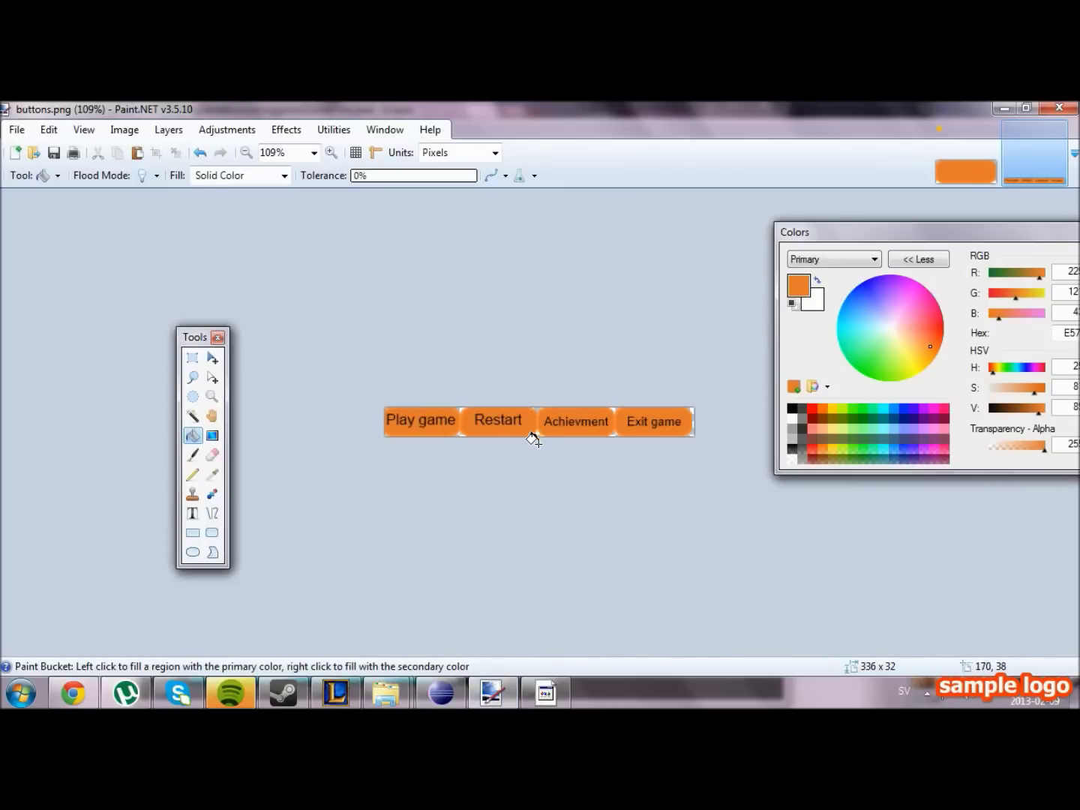
{"action": "scroll", "coordinate": [527, 438], "scroll_direction": "up", "scroll_amount": 1}
{"action": "scroll", "coordinate": [454, 426], "scroll_direction": "up", "scroll_amount": 1}
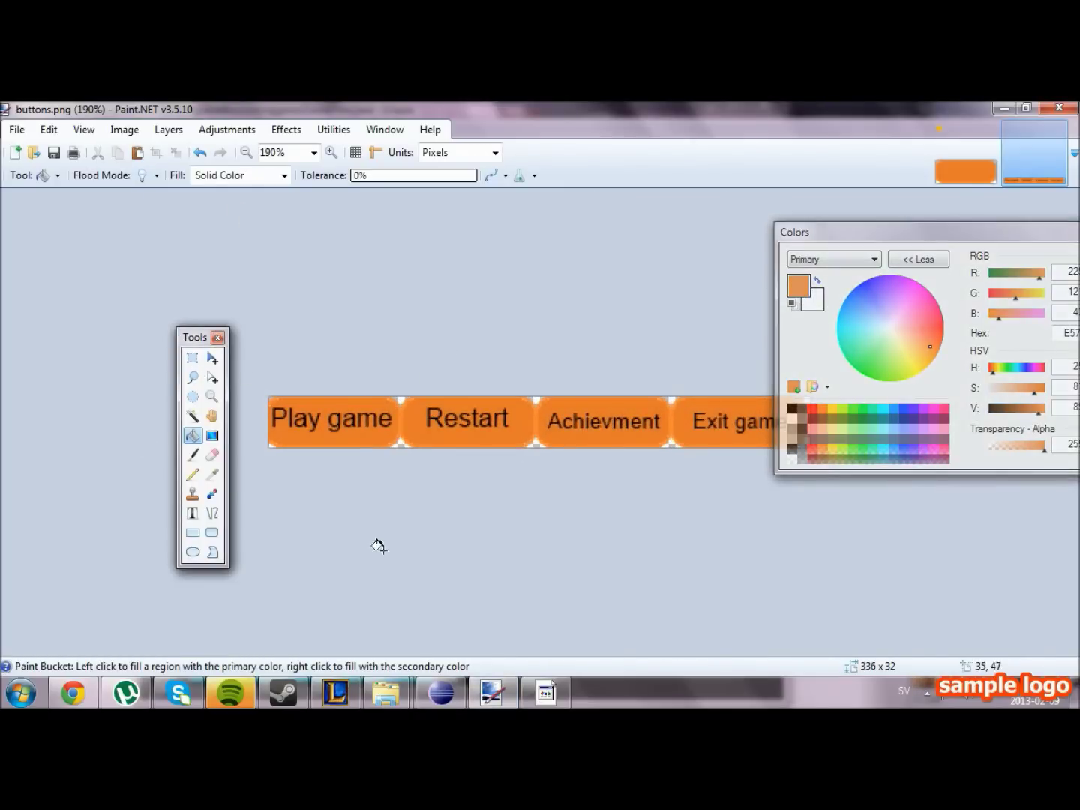
{"action": "left_click_drag", "start_coordinate": [914, 235], "coordinate": [913, 602]}
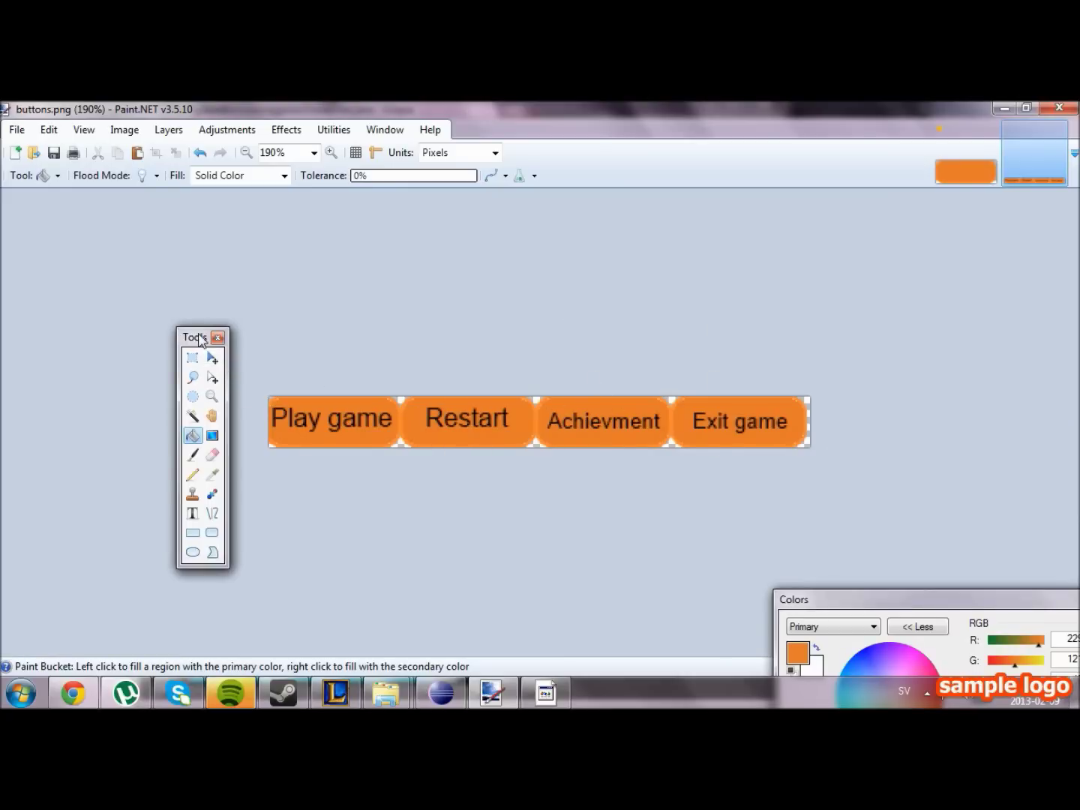
{"action": "left_click_drag", "start_coordinate": [195, 337], "coordinate": [144, 295]}
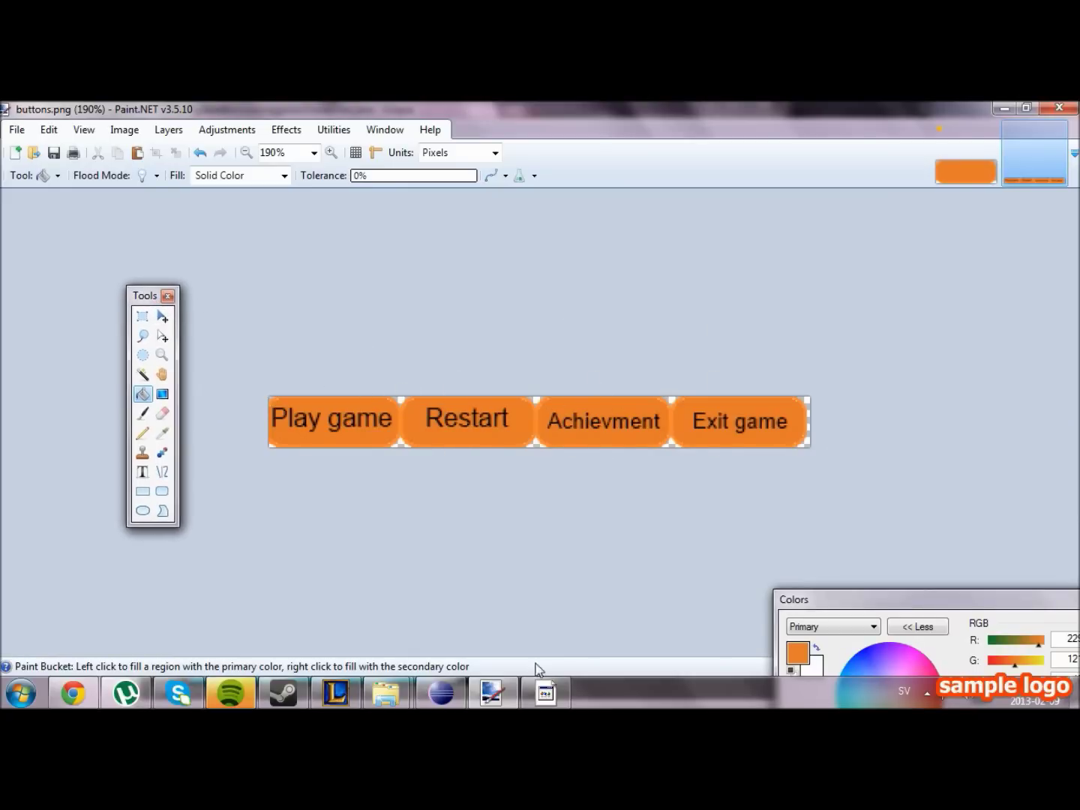
{"action": "left_click", "coordinate": [441, 694]}
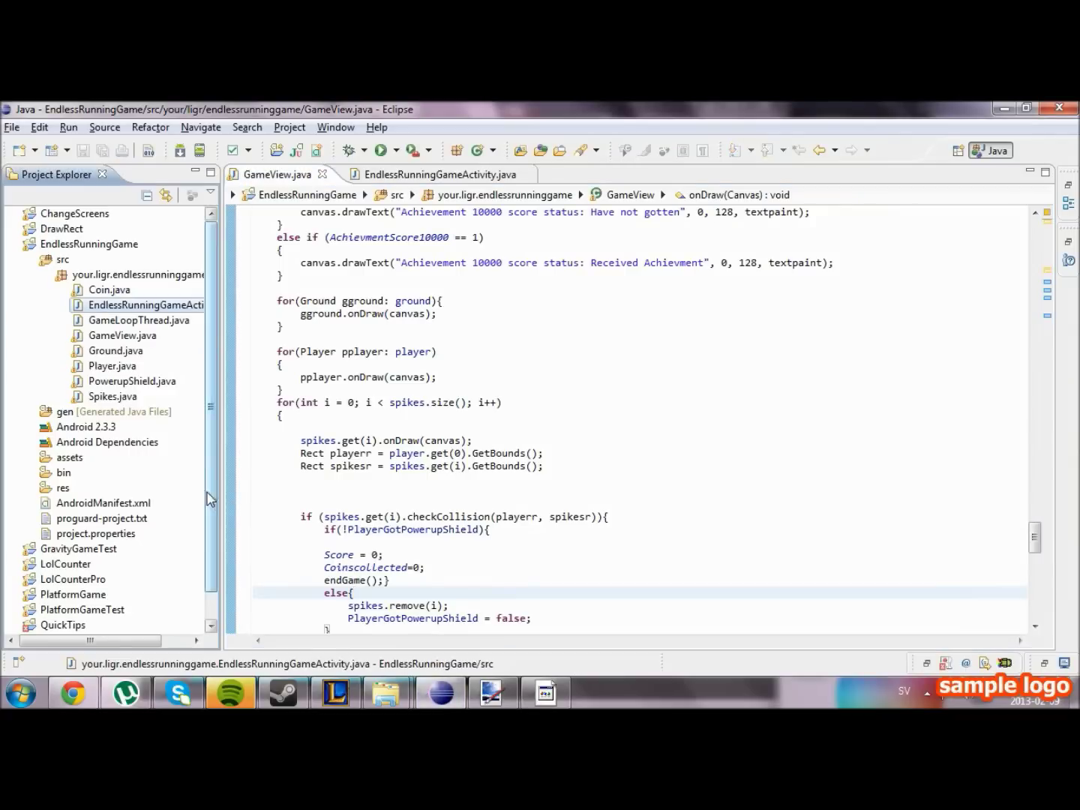
Create Buttons.java in the game package from Coin's code and rename the constructor to Buttons.
{"action": "left_click", "coordinate": [110, 366]}
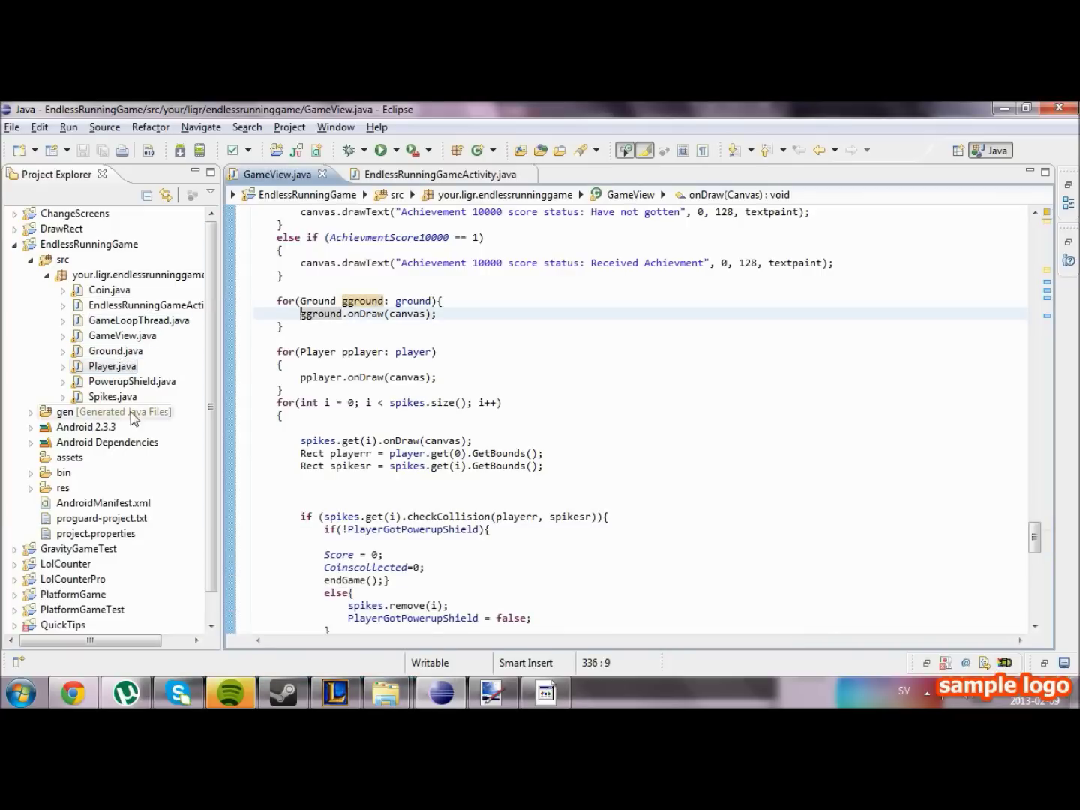
{"action": "left_click", "coordinate": [137, 274]}
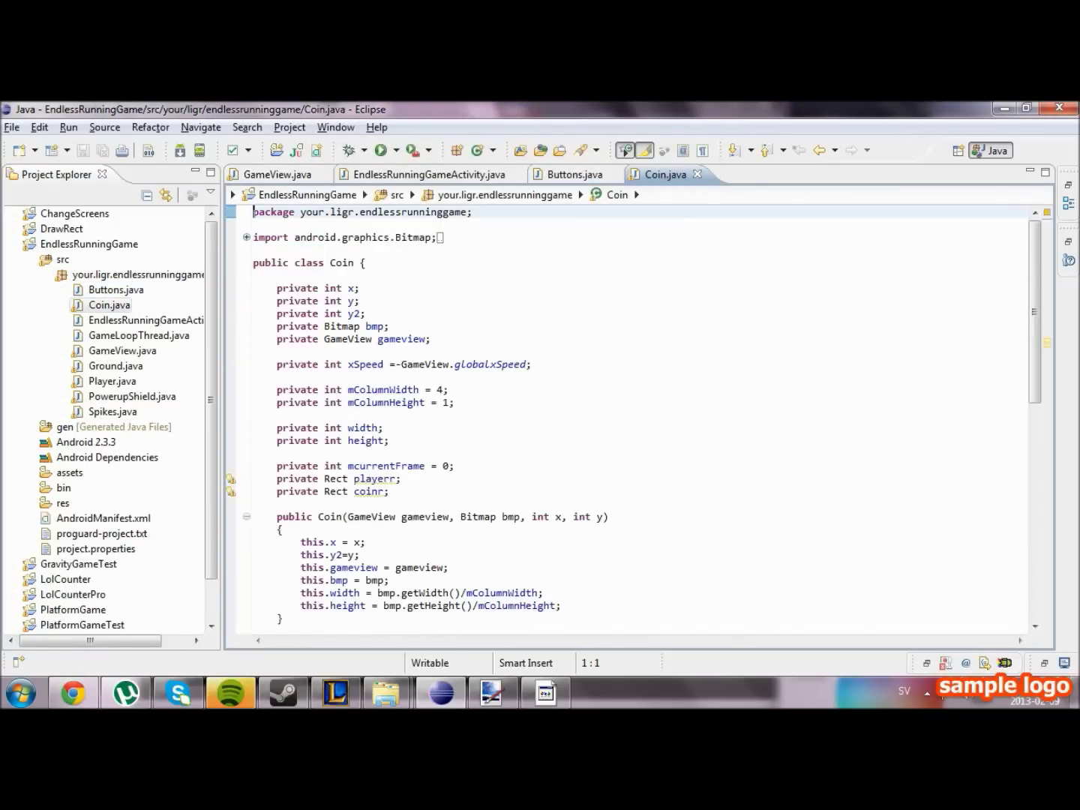
{"action": "left_click_drag", "start_coordinate": [252, 275], "coordinate": [304, 580]}
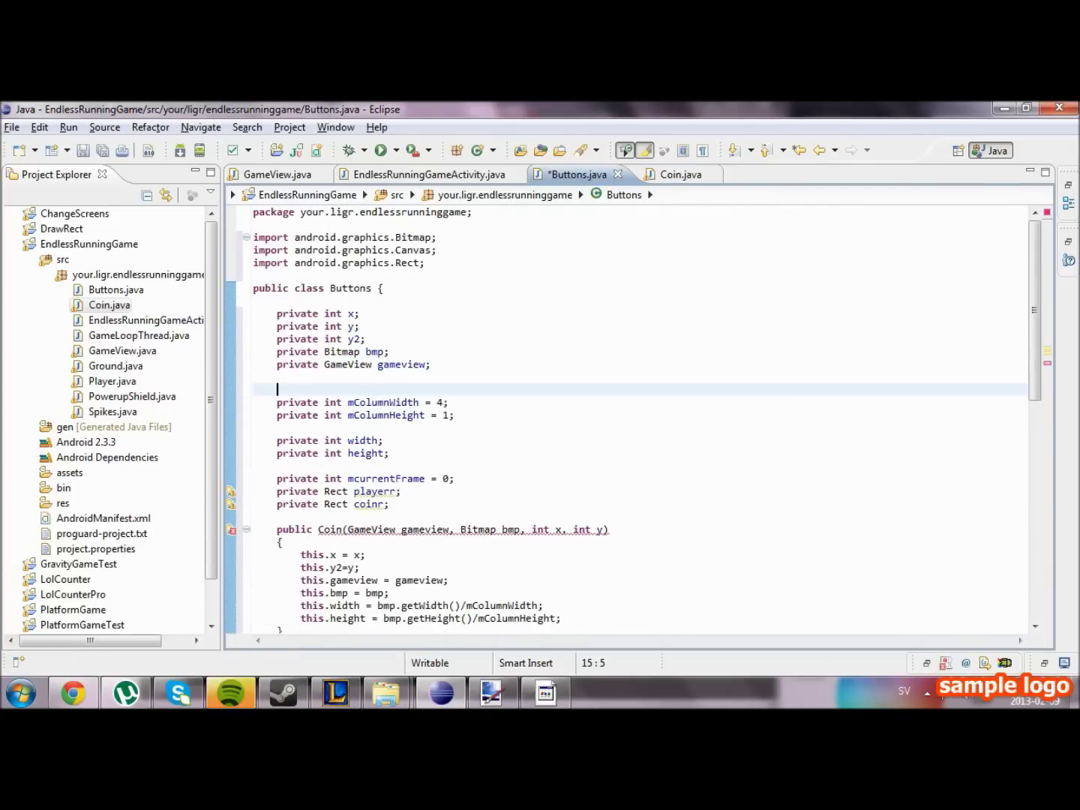
{"action": "type", "text": "Buttons"}
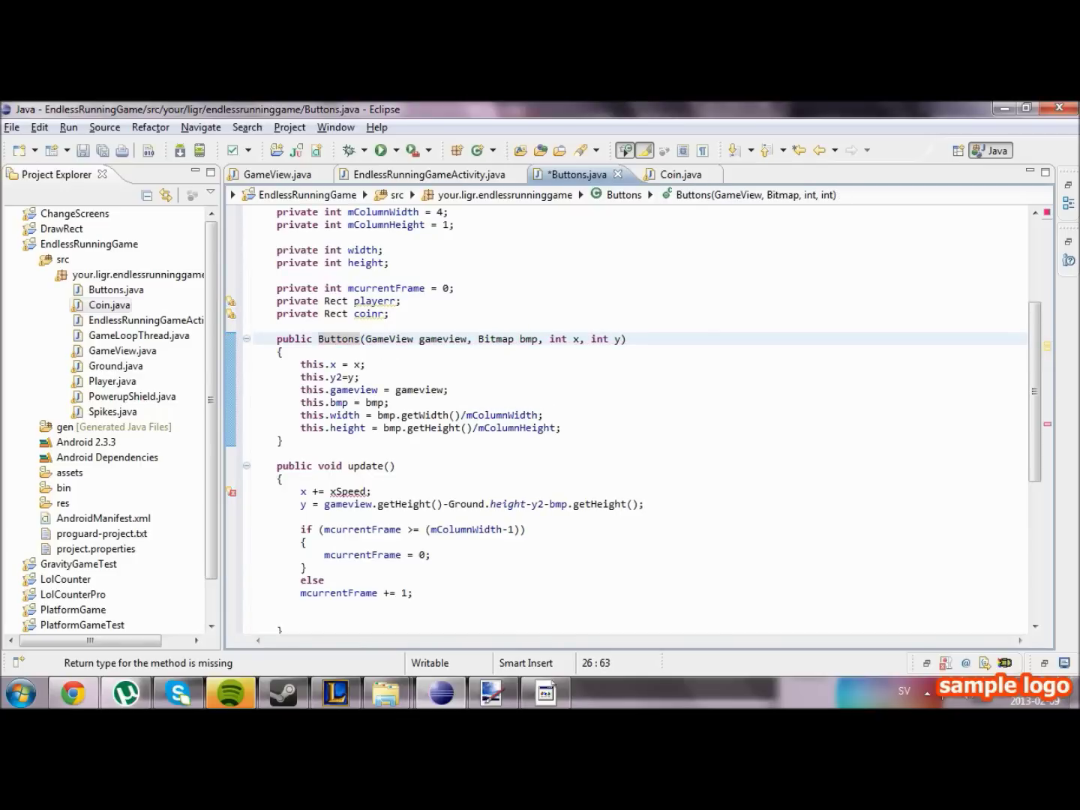
{"action": "key", "text": "End"}
{"action": "key", "text": "Left"}
{"action": "type", "text": ","}
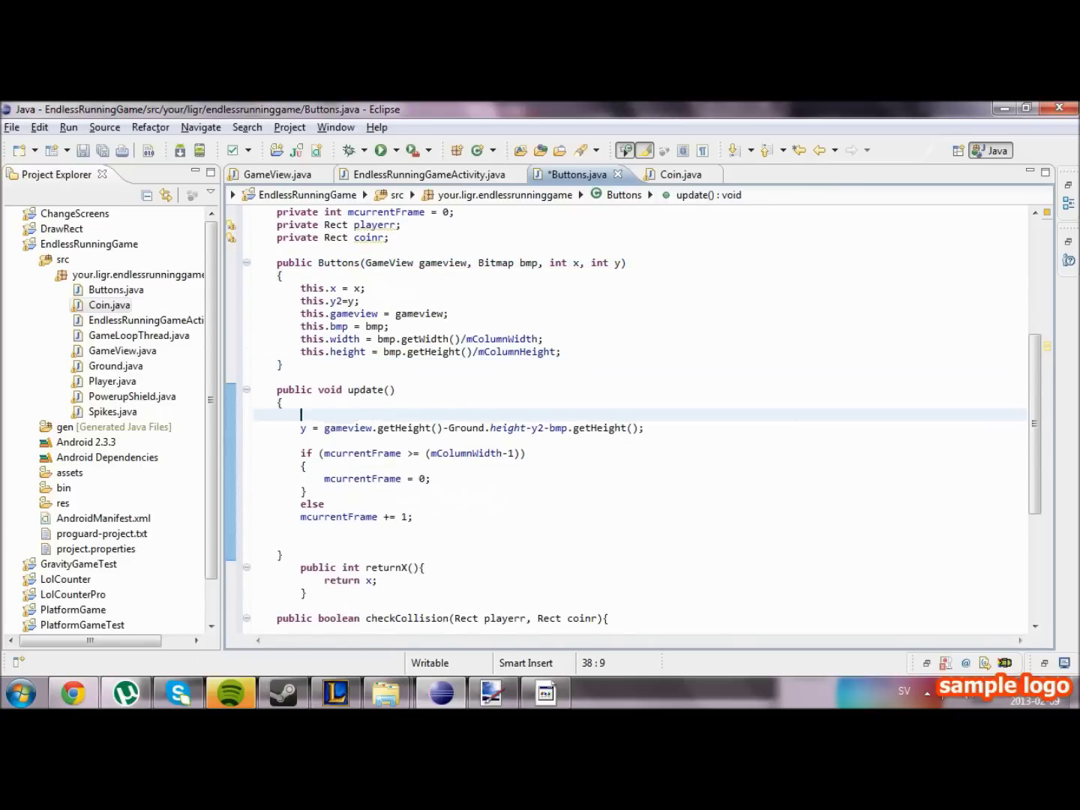
Strip update() of the xSpeed movement and frame-cycling block, undoing a stray edit.
{"action": "key", "text": "Delete"}
{"action": "double_click", "coordinate": [349, 453]}
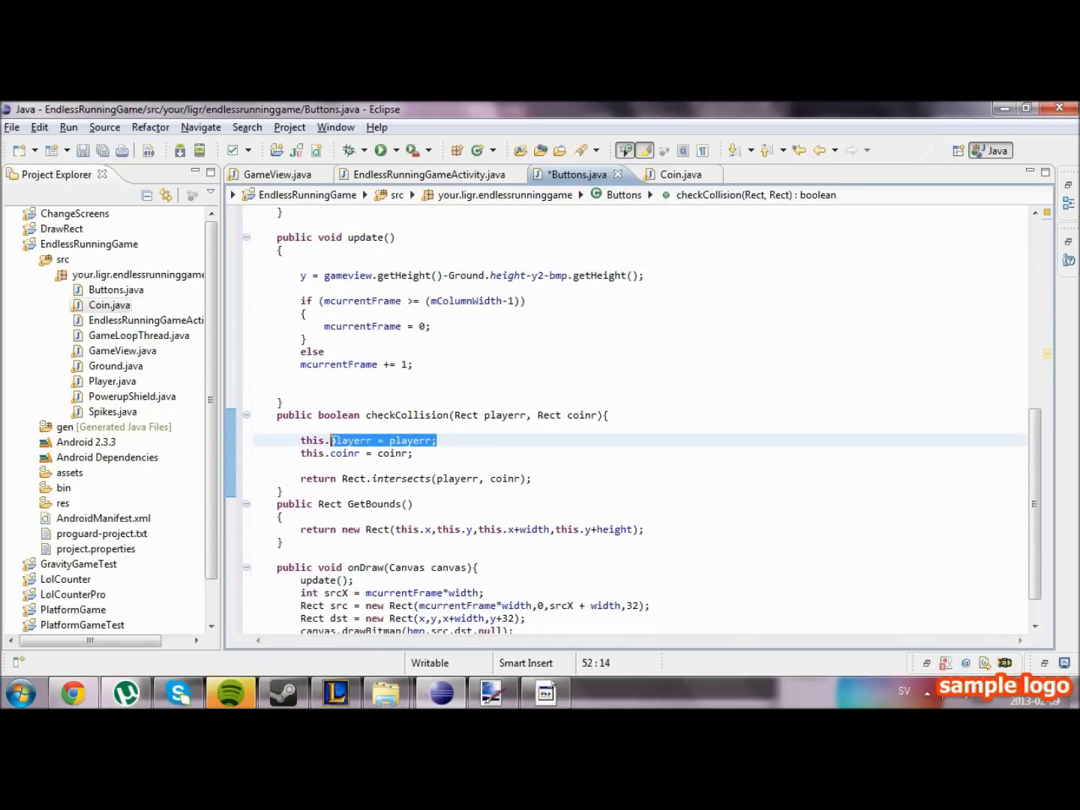
{"action": "type", "text": "x ="}
{"action": "key", "text": "ctrl+z"}
{"action": "key", "text": "ctrl+z"}
{"action": "scroll", "coordinate": [590, 422], "scroll_direction": "down", "scroll_amount": 1}
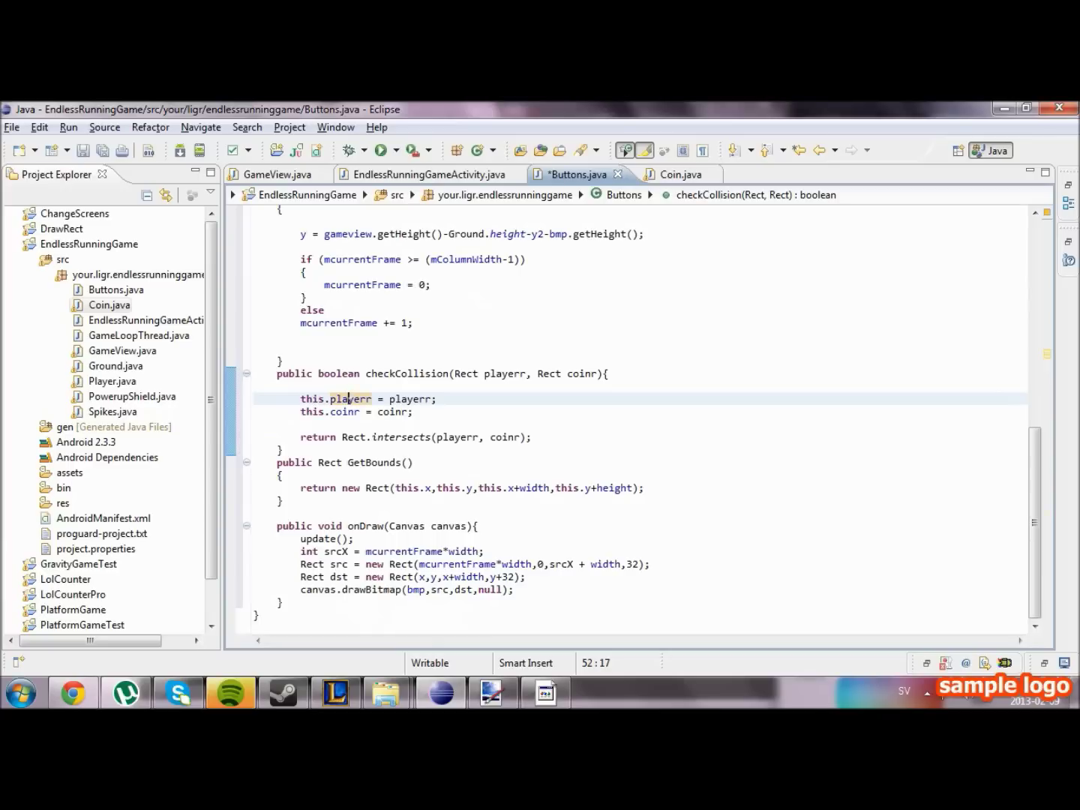
{"action": "scroll", "coordinate": [591, 422], "scroll_direction": "up", "scroll_amount": 3}
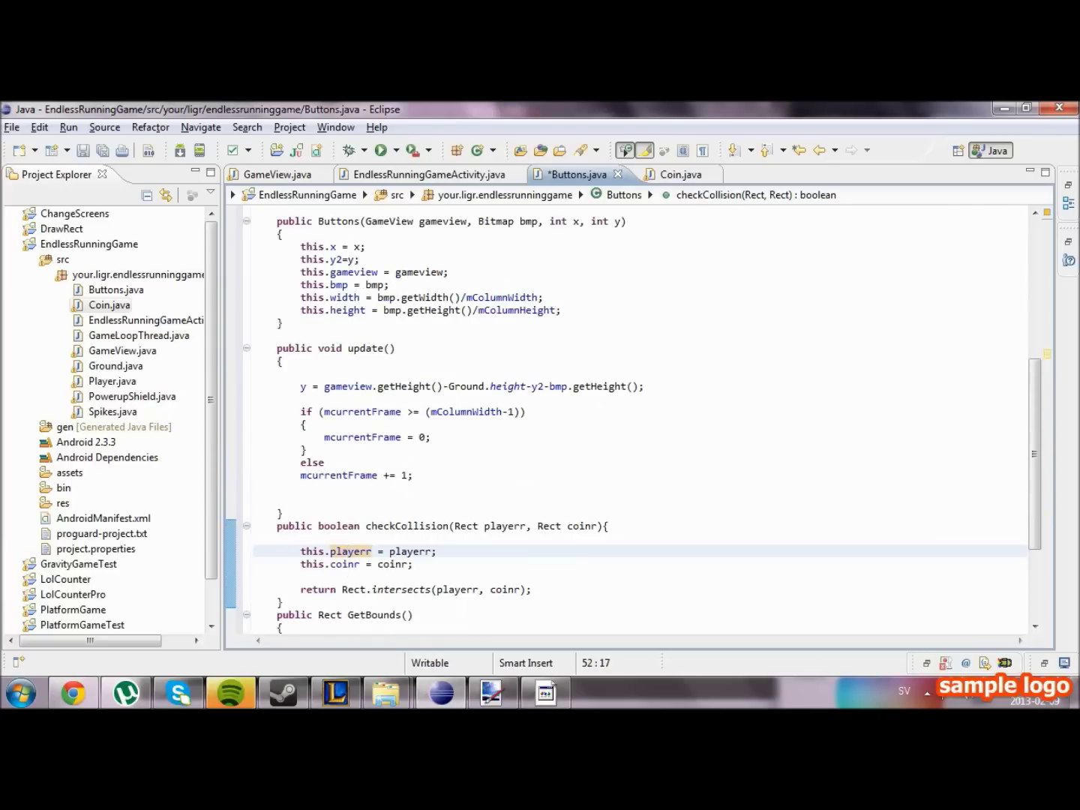
{"action": "left_click_drag", "start_coordinate": [278, 411], "coordinate": [423, 482]}
{"action": "key", "text": "Delete"}
{"action": "scroll", "coordinate": [590, 422], "scroll_direction": "up", "scroll_amount": 2}
{"action": "left_click", "coordinate": [561, 425]}
{"action": "key", "text": "Return"}
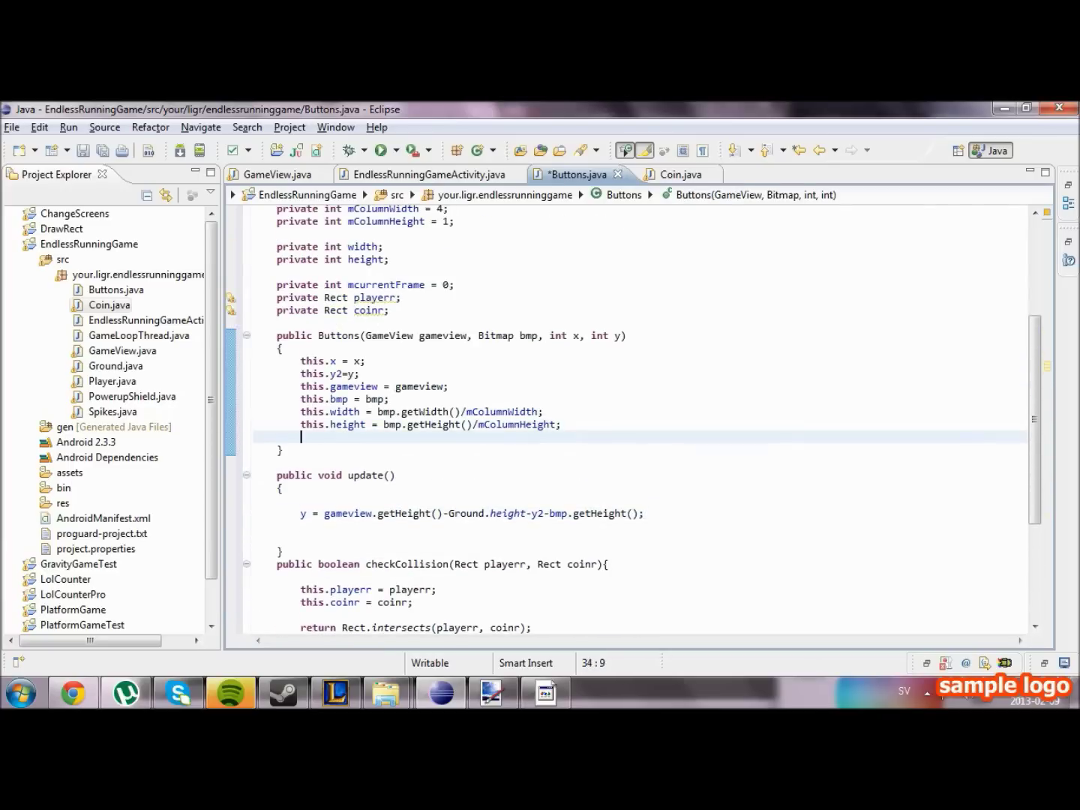
{"action": "type", "text": "mcurre"}
{"action": "key", "text": "BackSpace"}
{"action": "key", "text": "BackSpace"}
{"action": "key", "text": "BackSpace"}
{"action": "scroll", "coordinate": [590, 422], "scroll_direction": "down", "scroll_amount": 5}
Remove the field assignments from checkCollision, leaving the simpler collision code.
{"action": "left_click_drag", "start_coordinate": [301, 393], "coordinate": [422, 414]}
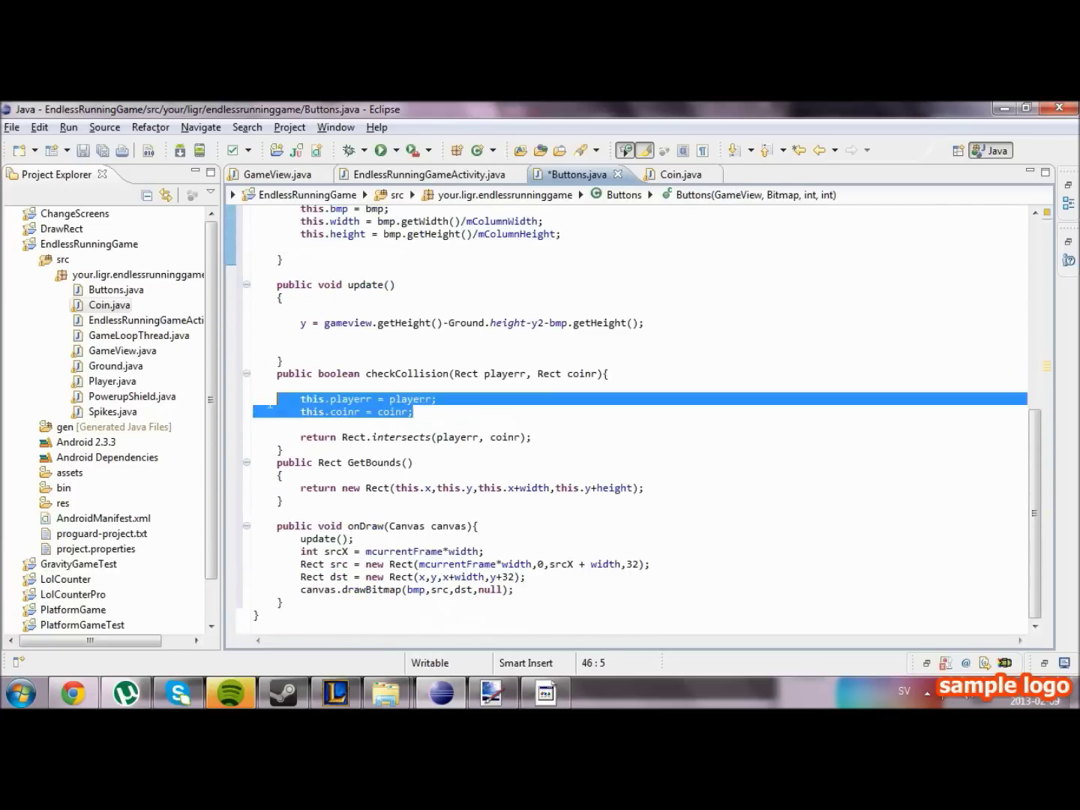
{"action": "key", "text": "Delete"}
{"action": "left_click", "coordinate": [485, 577]}
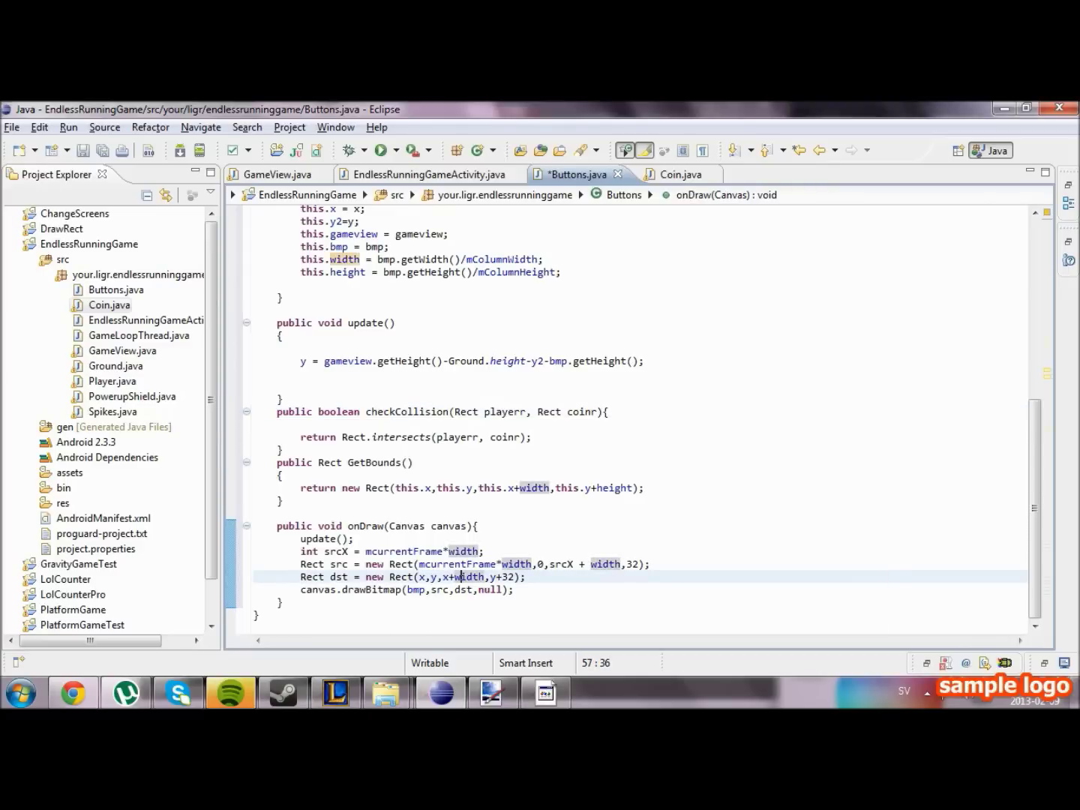
{"action": "scroll", "coordinate": [591, 423], "scroll_direction": "up", "scroll_amount": 3}
{"action": "scroll", "coordinate": [591, 422], "scroll_direction": "up", "scroll_amount": 3}
{"action": "scroll", "coordinate": [590, 422], "scroll_direction": "up", "scroll_amount": 1}
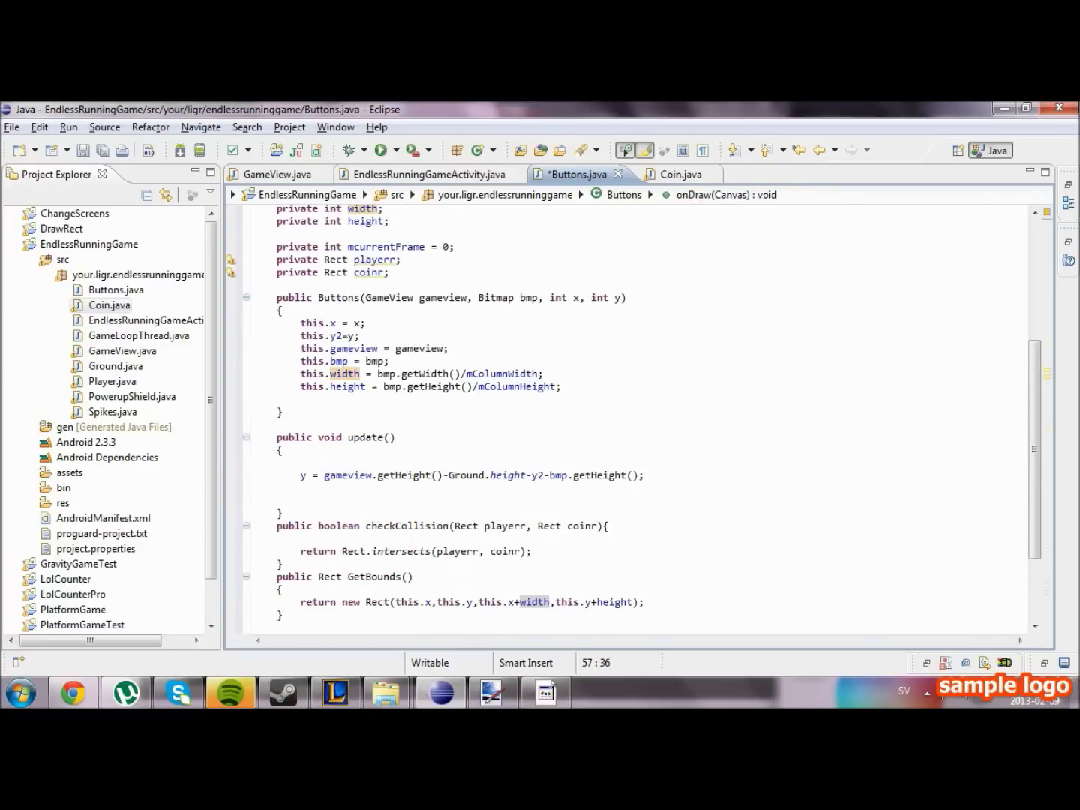
Add an 'int state' parameter to the Buttons constructor signature, redoing an undone attempt.
{"action": "left_click", "coordinate": [620, 298]}
{"action": "scroll", "coordinate": [620, 298], "scroll_direction": "up", "scroll_amount": 2}
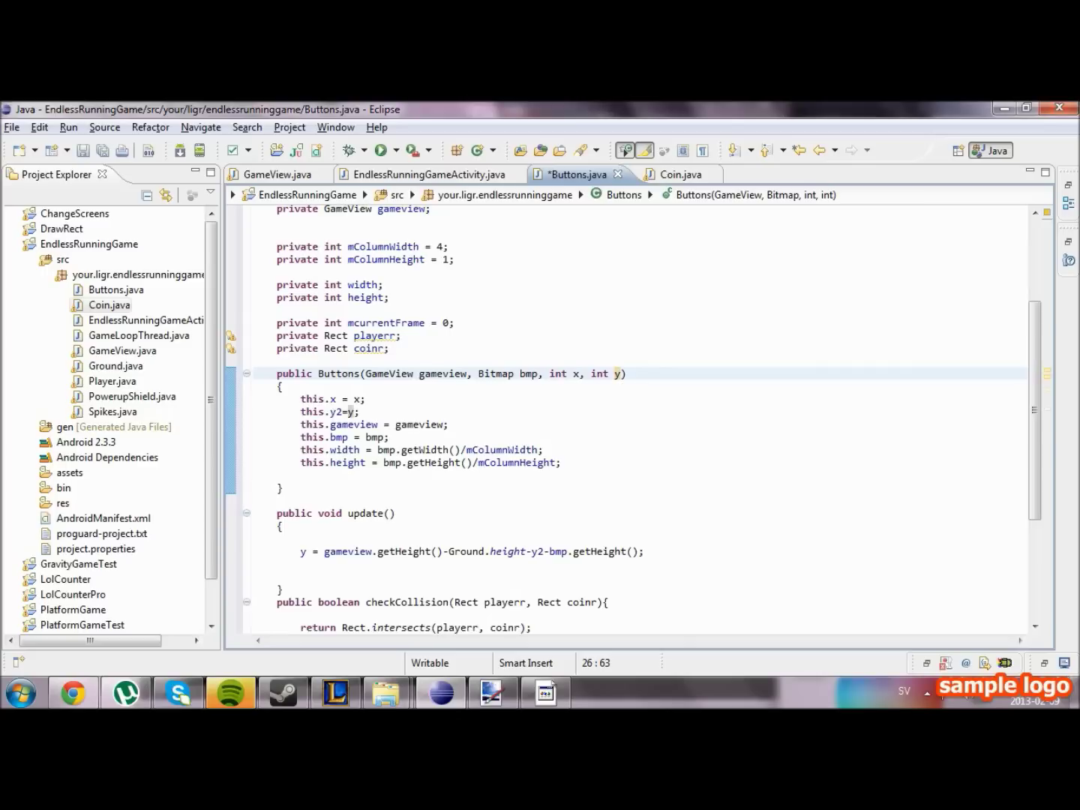
{"action": "left_click", "coordinate": [635, 373]}
{"action": "type", "text": ", int"}
{"action": "key", "text": "ctrl+z"}
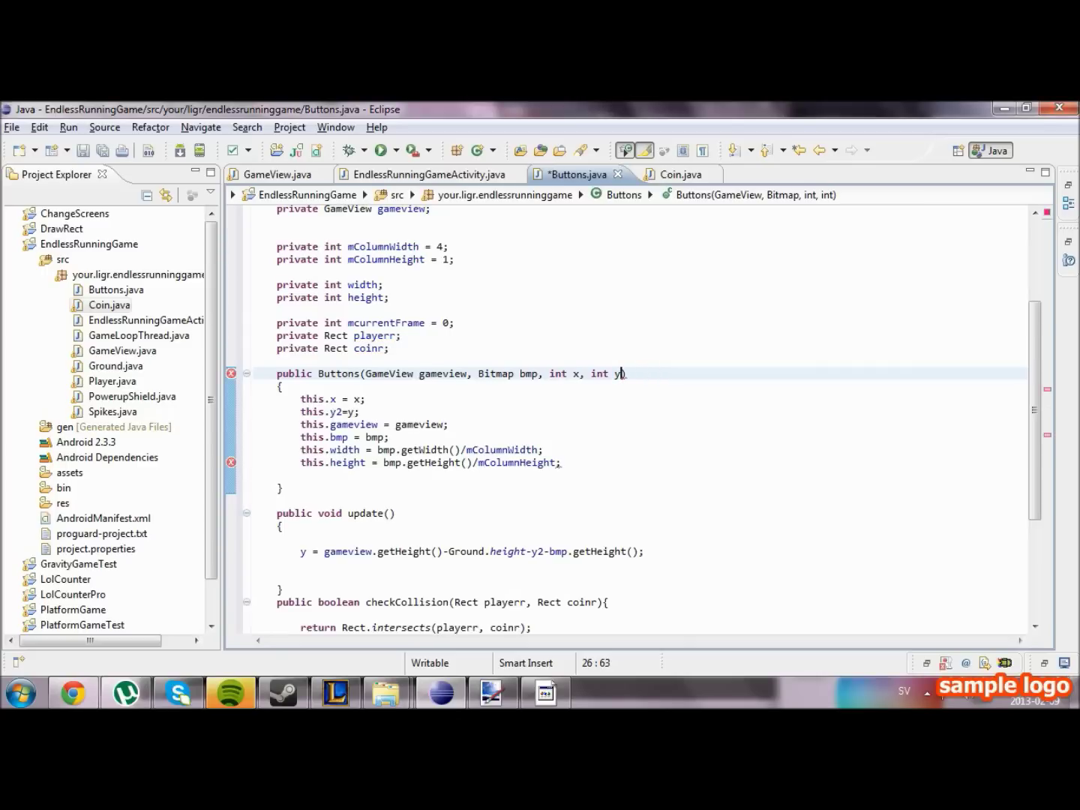
{"action": "key", "text": "ctrl+z"}
{"action": "key", "text": "ctrl+z"}
{"action": "key", "text": "ctrl+y"}
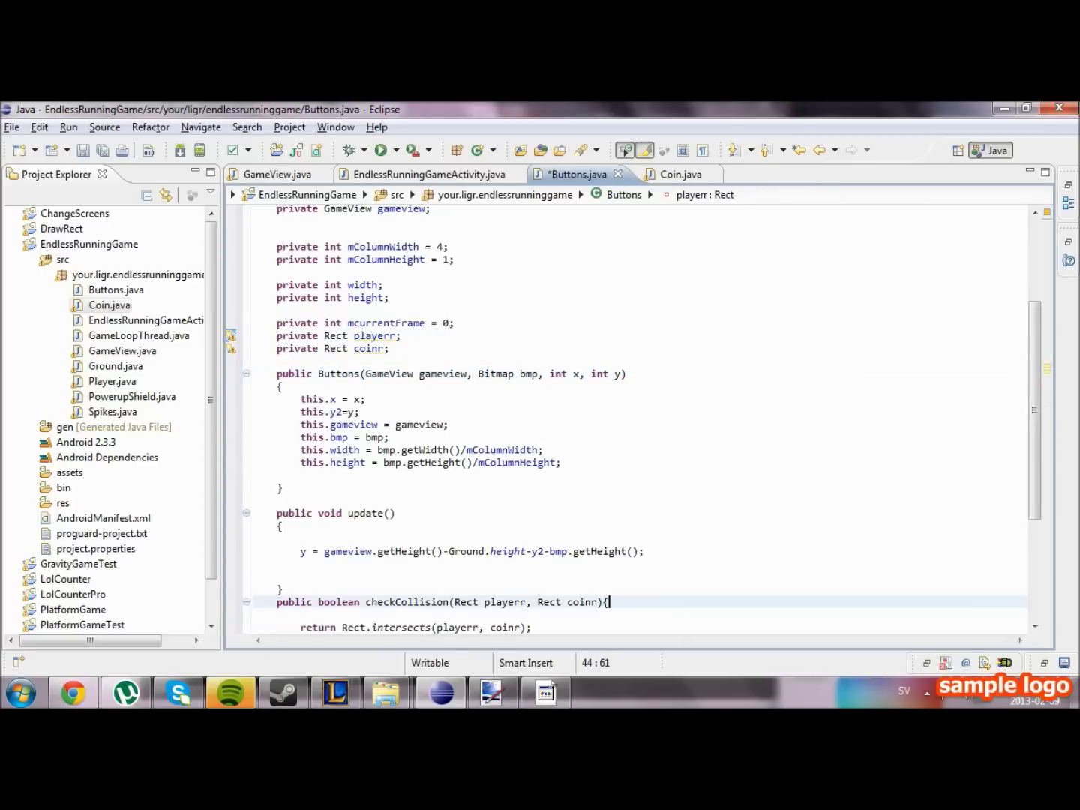
{"action": "key", "text": "ctrl+y"}
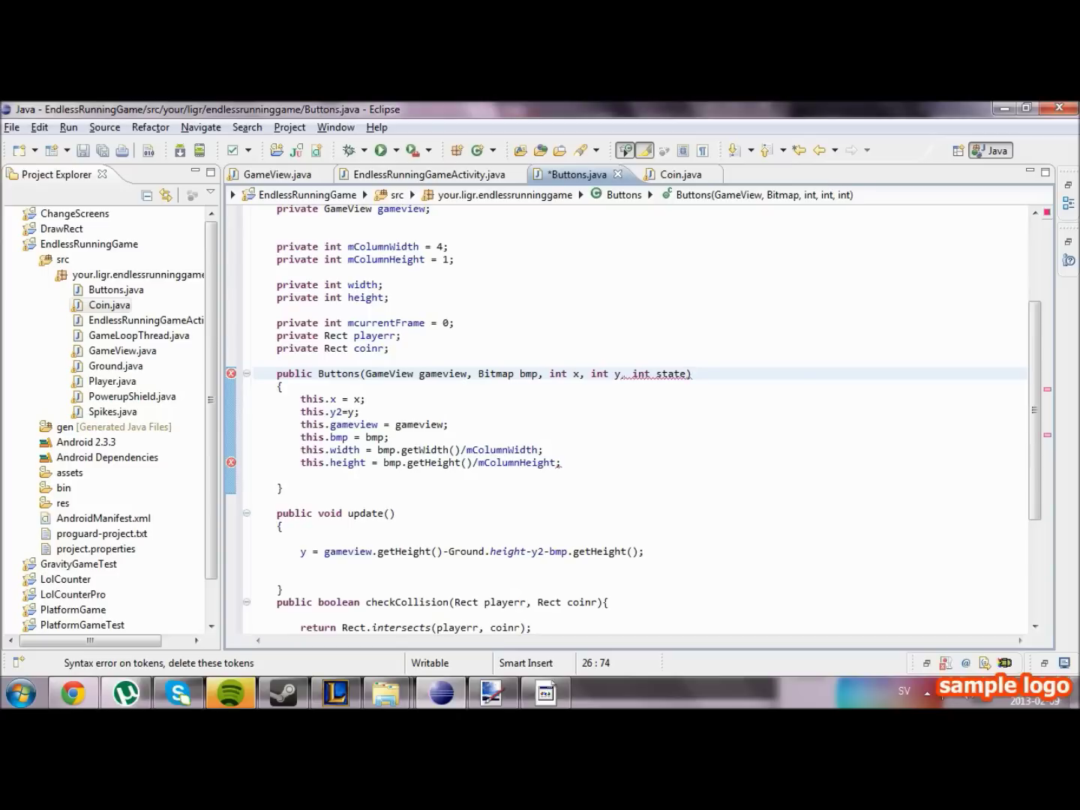
Store the parameter with 'this.mcurrentFrame = state;' at the constructor's end and check its uses.
{"action": "key", "text": "Down"}
{"action": "key", "text": "Down"}
{"action": "key", "text": "Down"}
{"action": "key", "text": "Down"}
{"action": "key", "text": "Down"}
{"action": "key", "text": "Down"}
{"action": "key", "text": "End"}
{"action": "key", "text": "Return"}
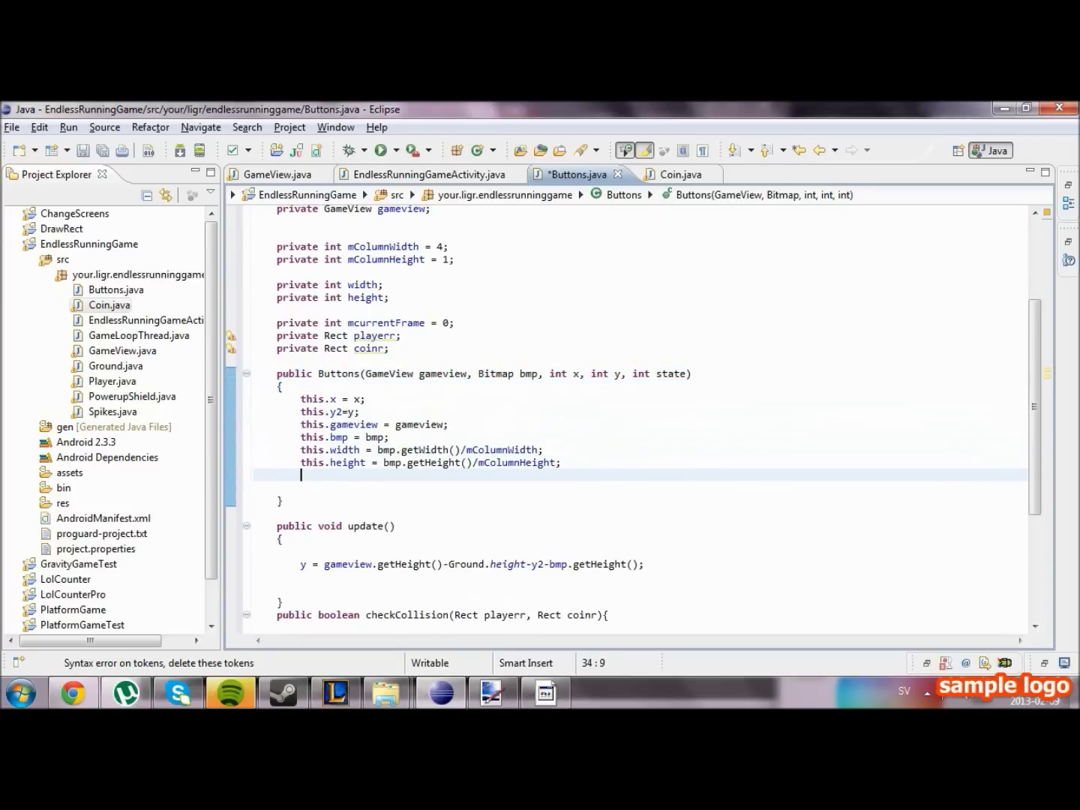
{"action": "type", "text": "mcurrentFrame = state"}
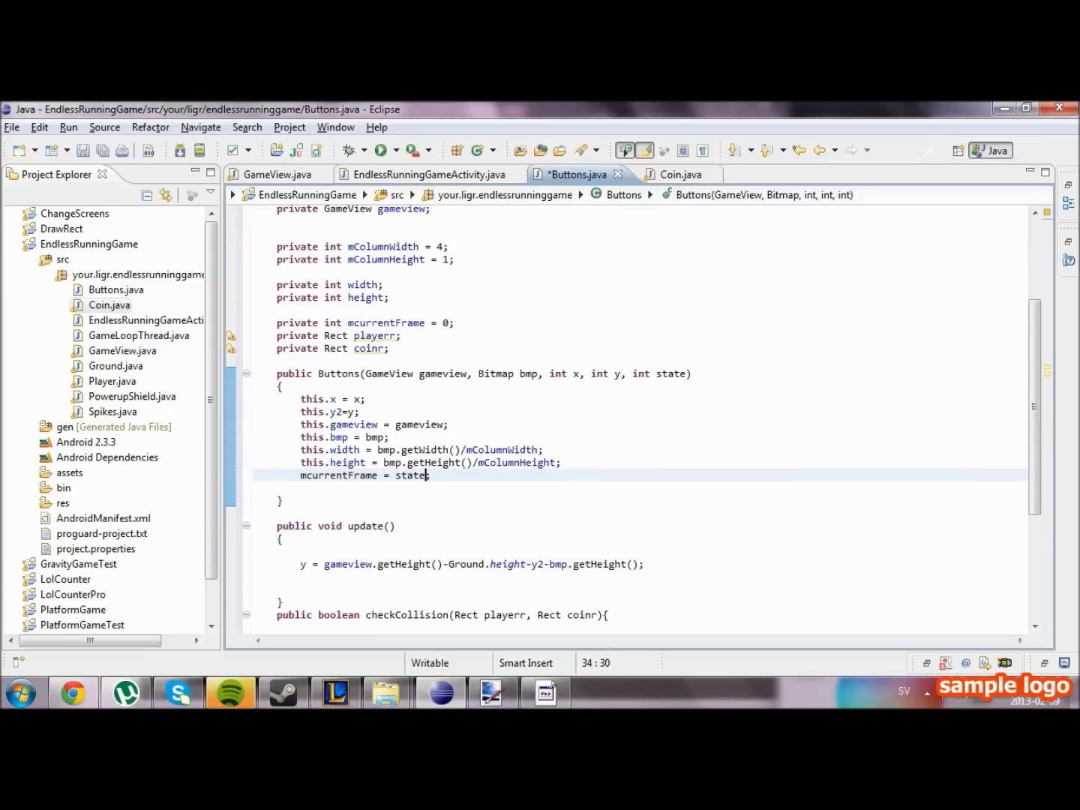
{"action": "type", "text": "this."}
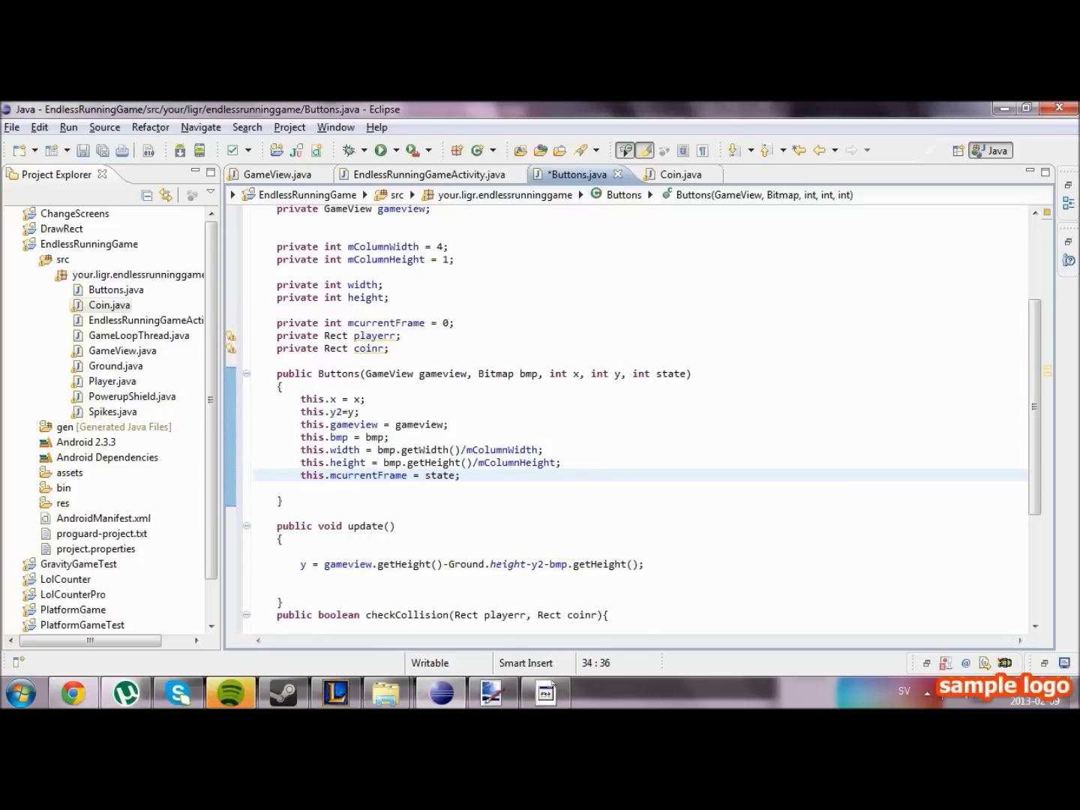
{"action": "double_click", "coordinate": [672, 373]}
{"action": "left_click", "coordinate": [361, 488]}
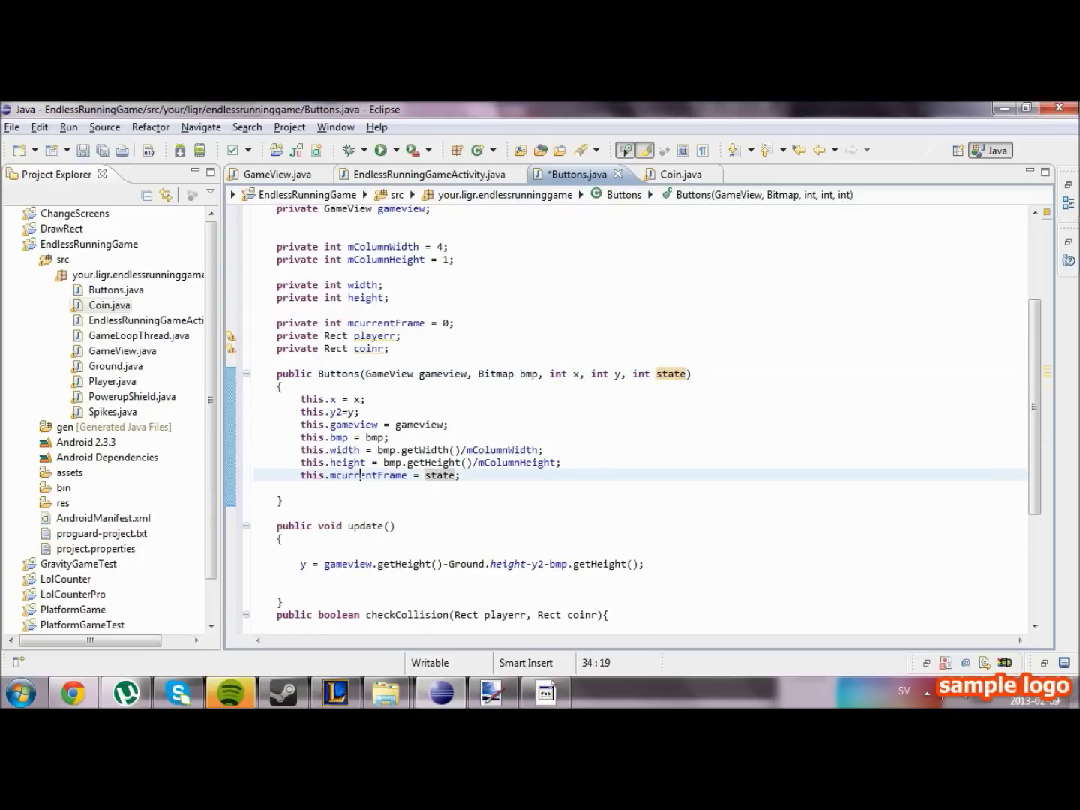
{"action": "left_click", "coordinate": [492, 693]}
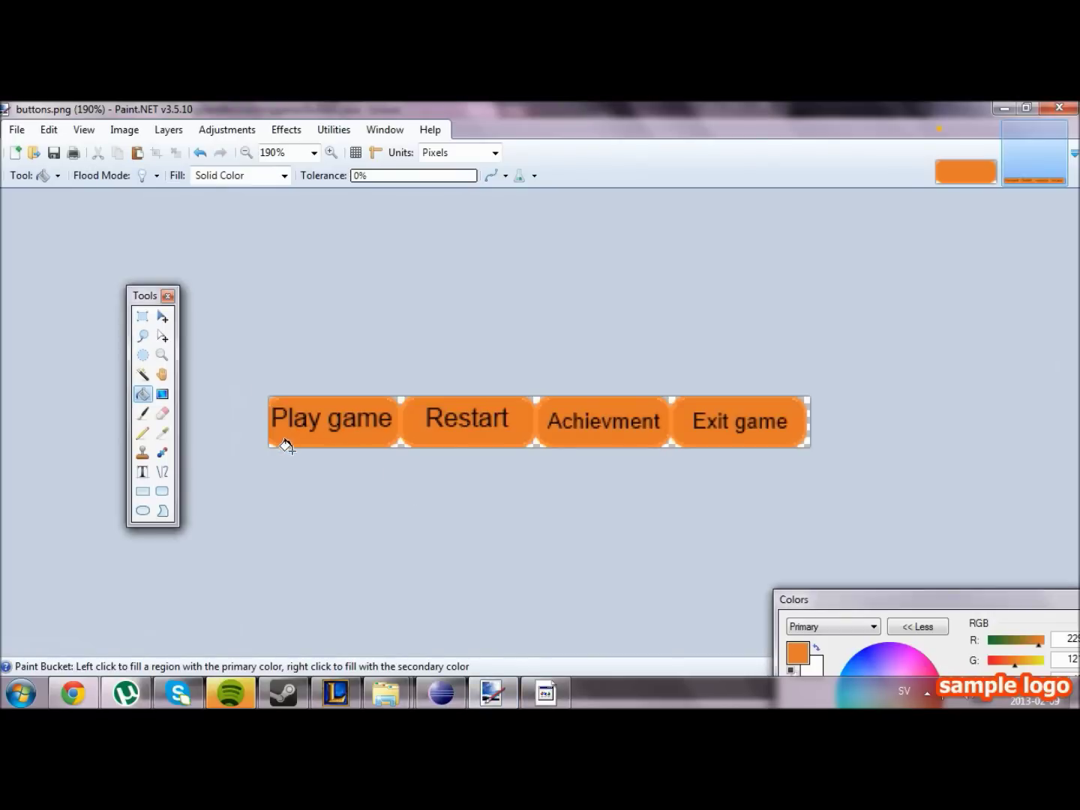
{"action": "left_click_drag", "start_coordinate": [145, 296], "coordinate": [55, 227]}
{"action": "left_click", "coordinate": [51, 248]}
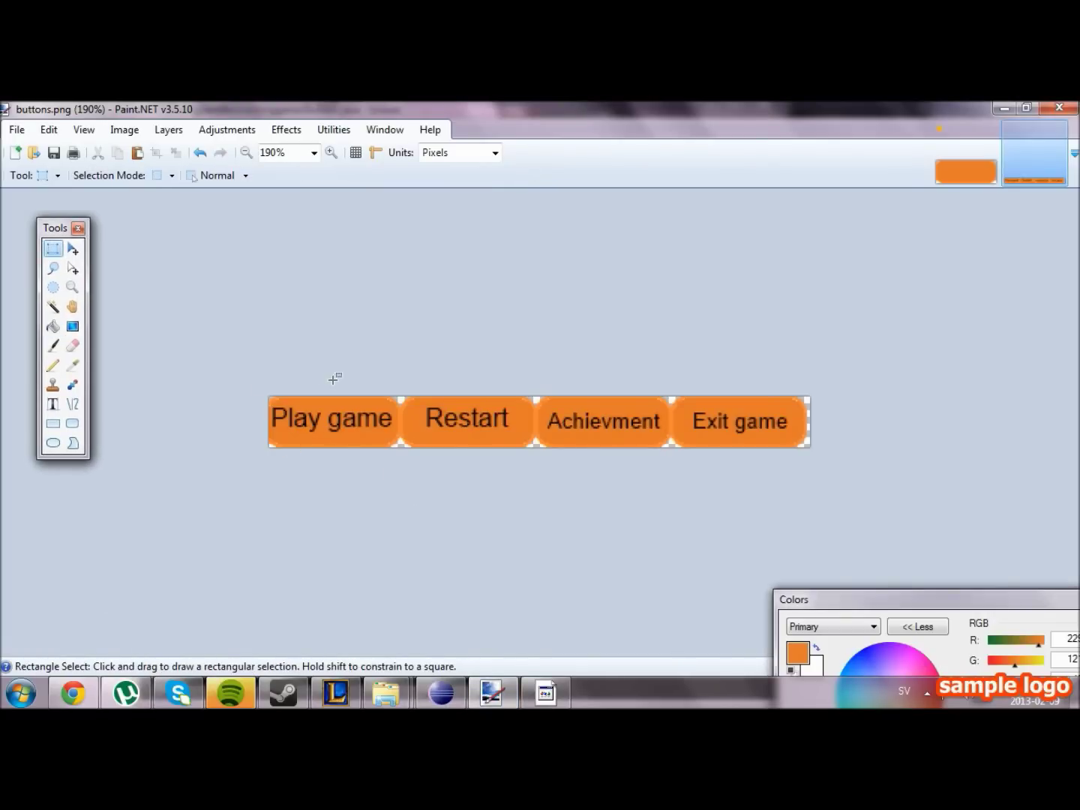
{"action": "mouse_move", "coordinate": [270, 398]}
{"action": "left_mouse_down"}
{"action": "mouse_move", "coordinate": [326, 432]}
{"action": "mouse_move", "coordinate": [401, 453]}
{"action": "left_mouse_up"}
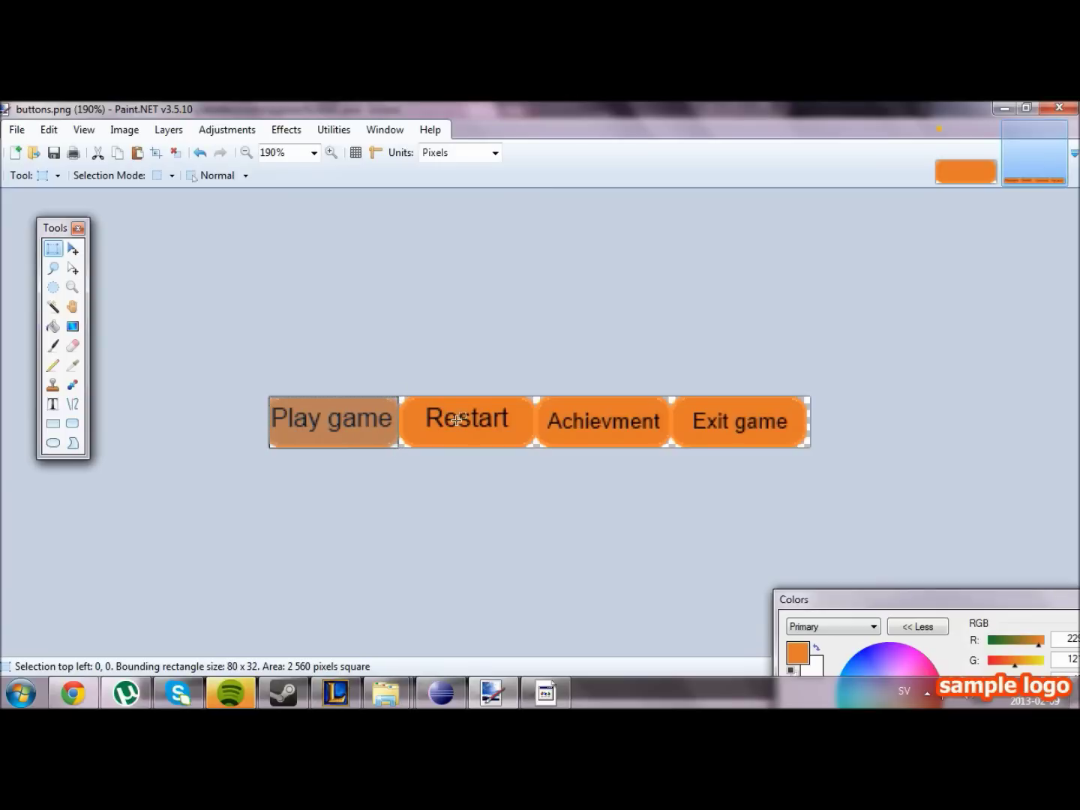
{"action": "left_click", "coordinate": [537, 414]}
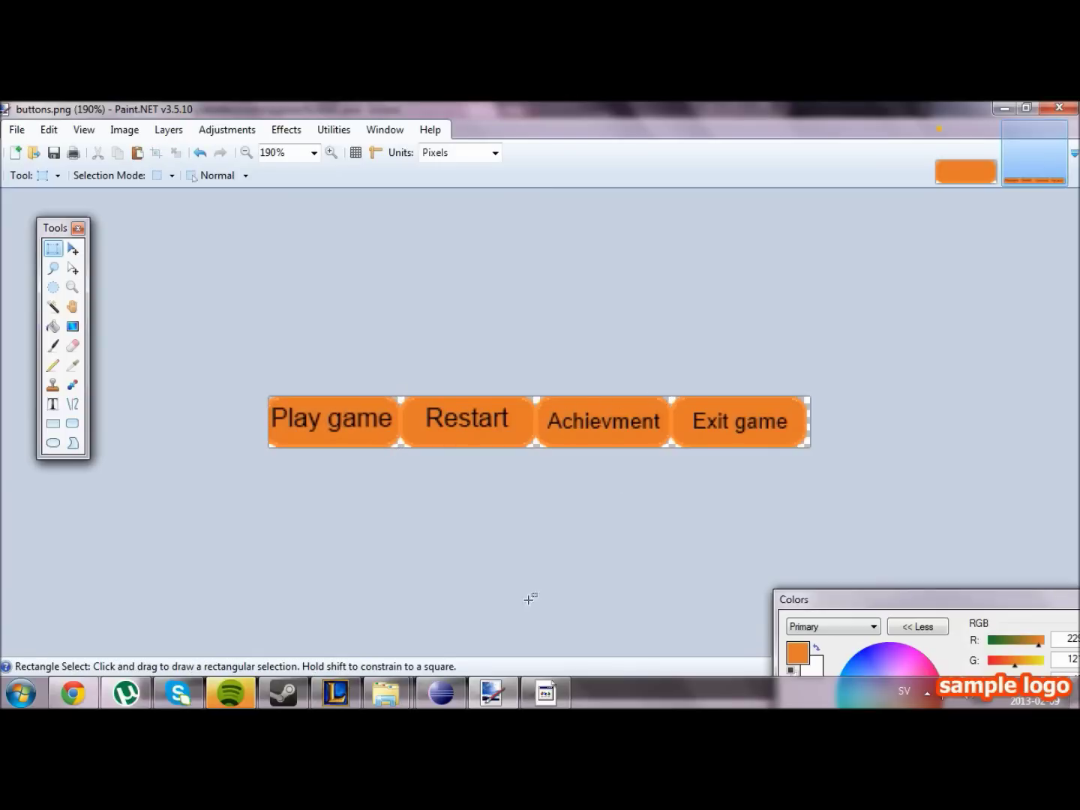
{"action": "left_click", "coordinate": [491, 694]}
{"action": "scroll", "coordinate": [590, 379], "scroll_direction": "down", "scroll_amount": 5}
{"action": "scroll", "coordinate": [590, 379], "scroll_direction": "up", "scroll_amount": 3}
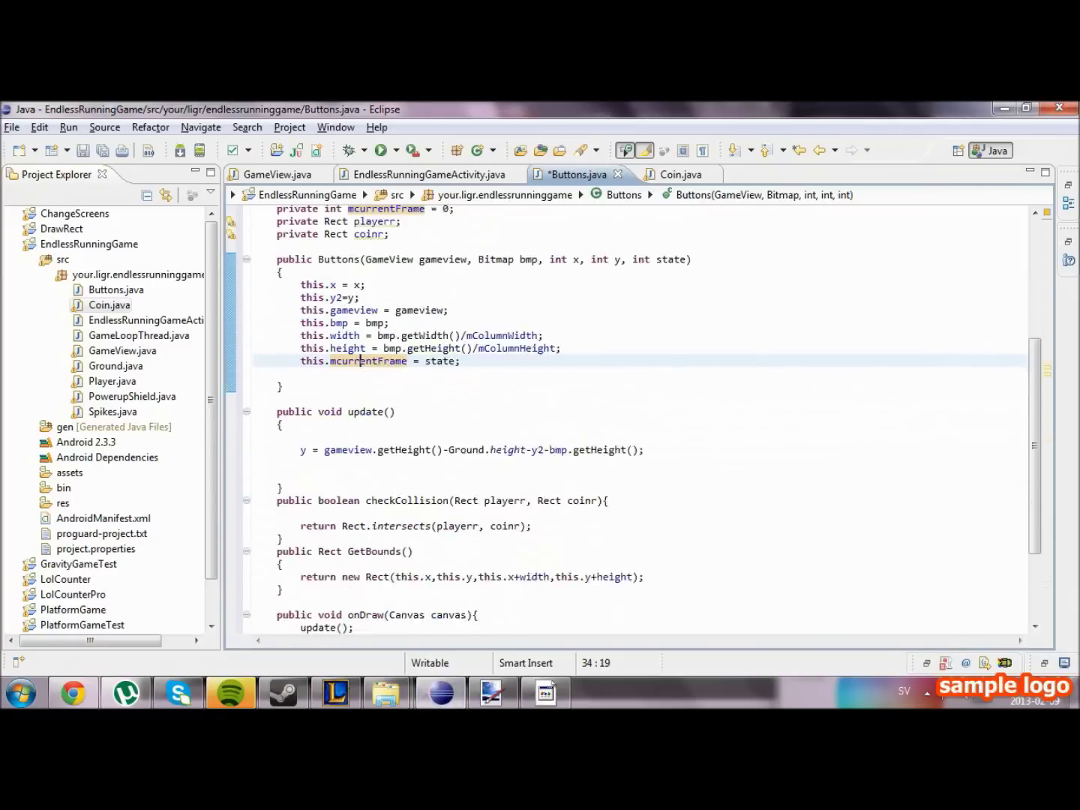
{"action": "scroll", "coordinate": [360, 360], "scroll_direction": "down", "scroll_amount": 3}
Start a public int getState() method below update() in Buttons.java.
{"action": "left_click", "coordinate": [361, 360]}
{"action": "left_click", "coordinate": [304, 385]}
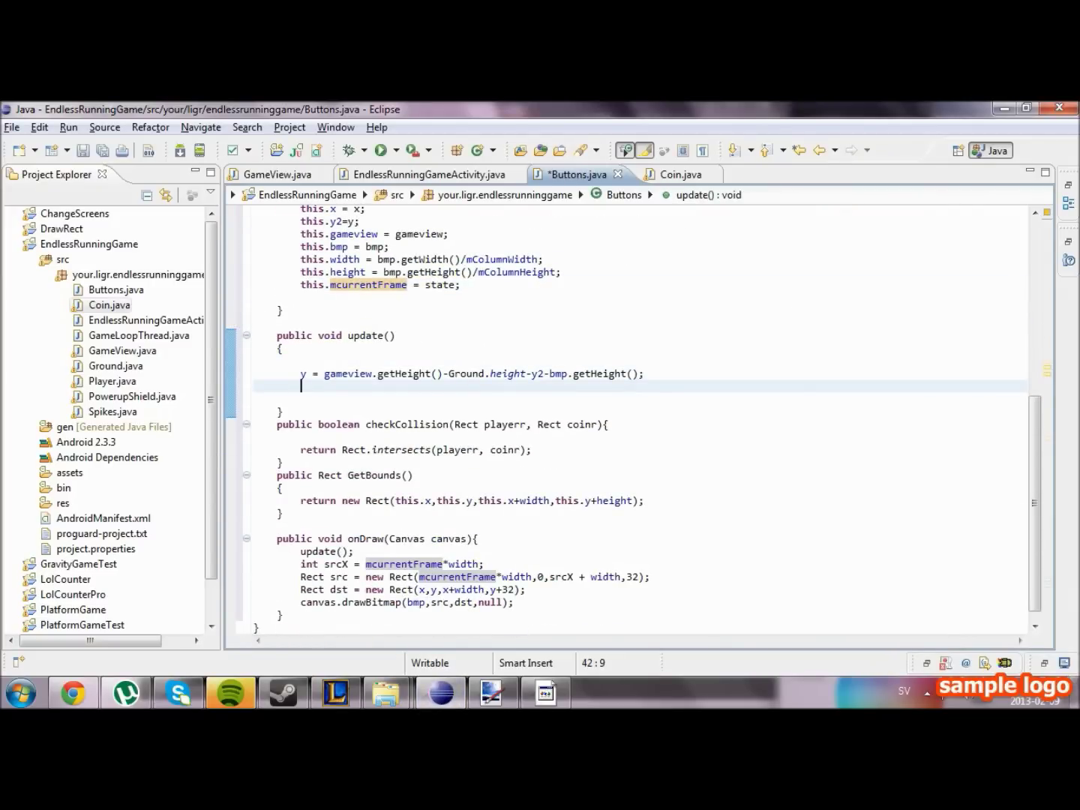
{"action": "scroll", "coordinate": [591, 379], "scroll_direction": "up", "scroll_amount": 2}
{"action": "scroll", "coordinate": [590, 380], "scroll_direction": "up", "scroll_amount": 1}
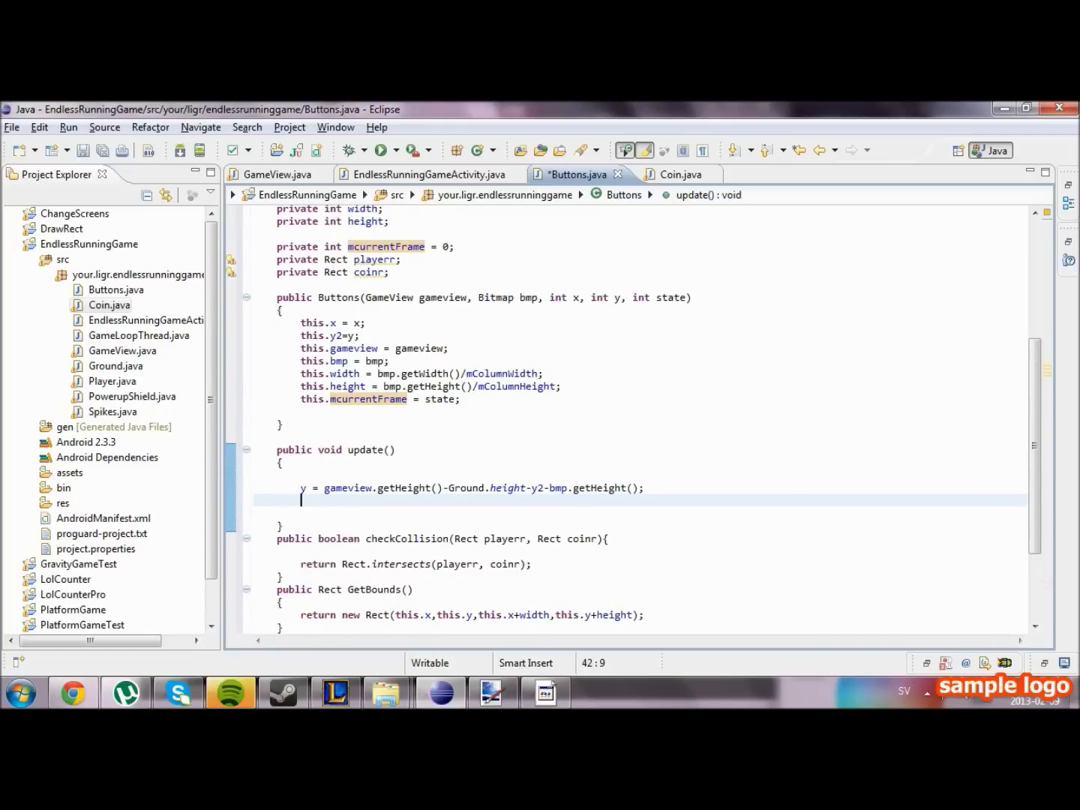
{"action": "key", "text": "Down"}
{"action": "key", "text": "Down"}
{"action": "key", "text": "End"}
{"action": "key", "text": "Return"}
{"action": "type", "text": "p"}
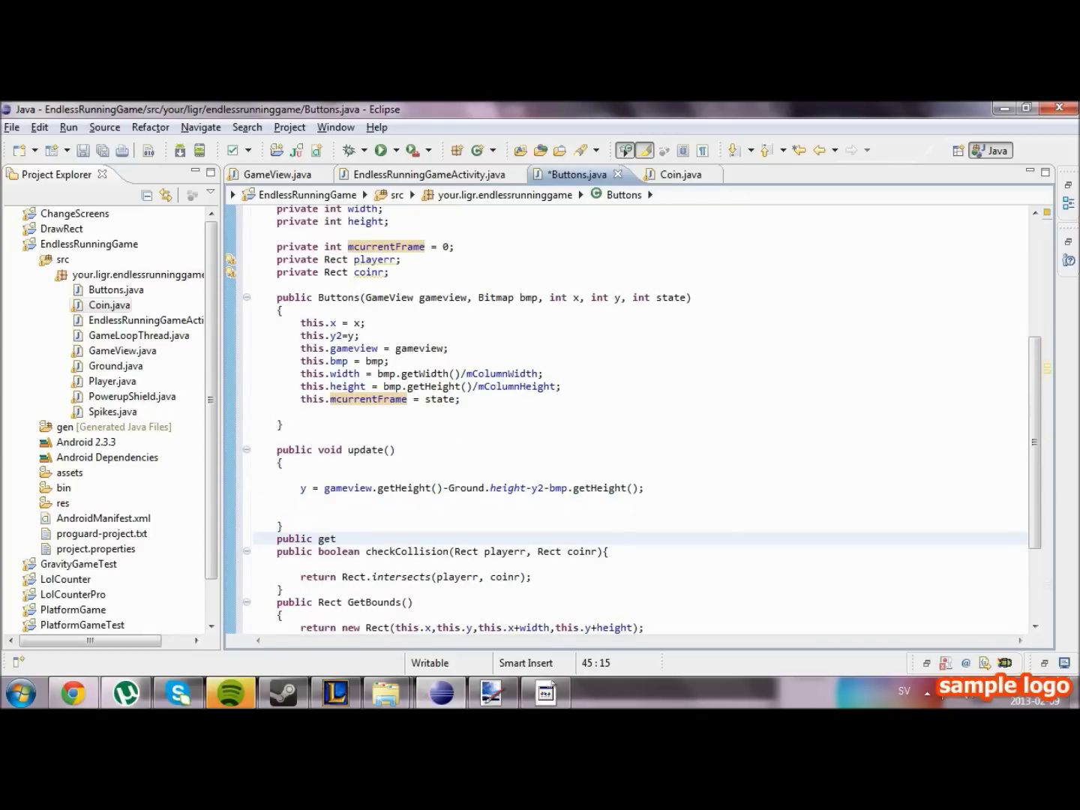
{"action": "type", "text": "State("}
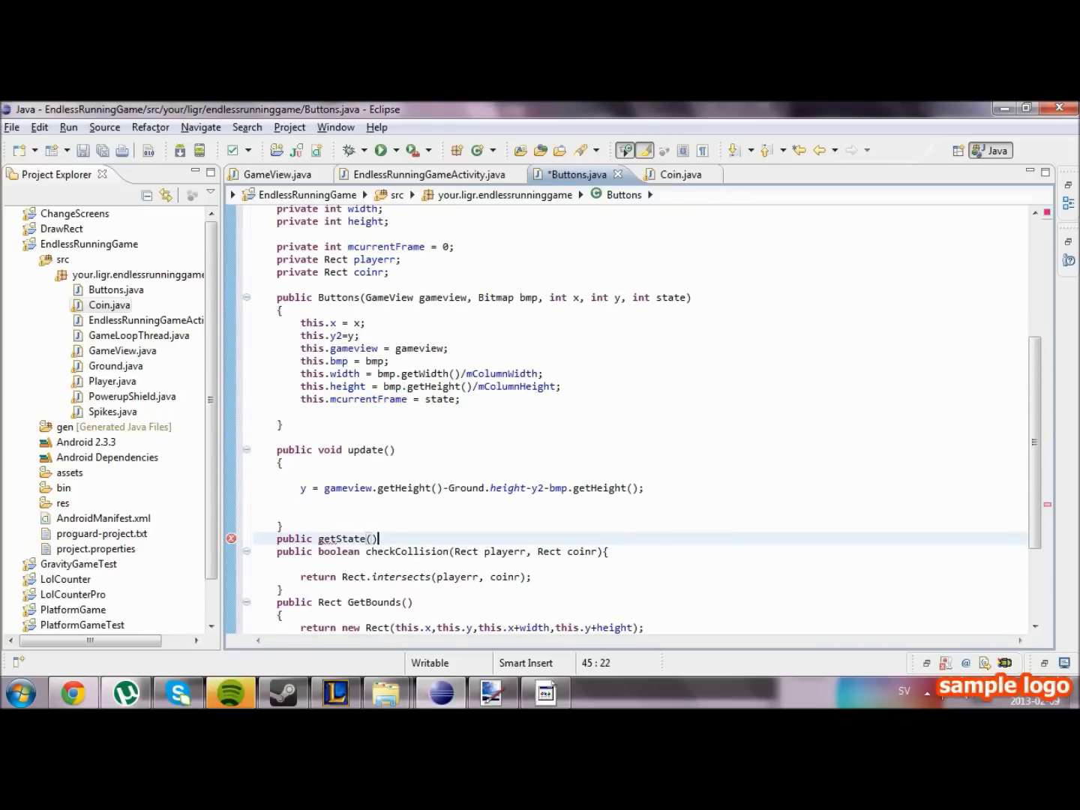
{"action": "type", "text": "{"}
{"action": "key", "text": "Return"}
{"action": "type", "text": "return mcurrentFrame;"}
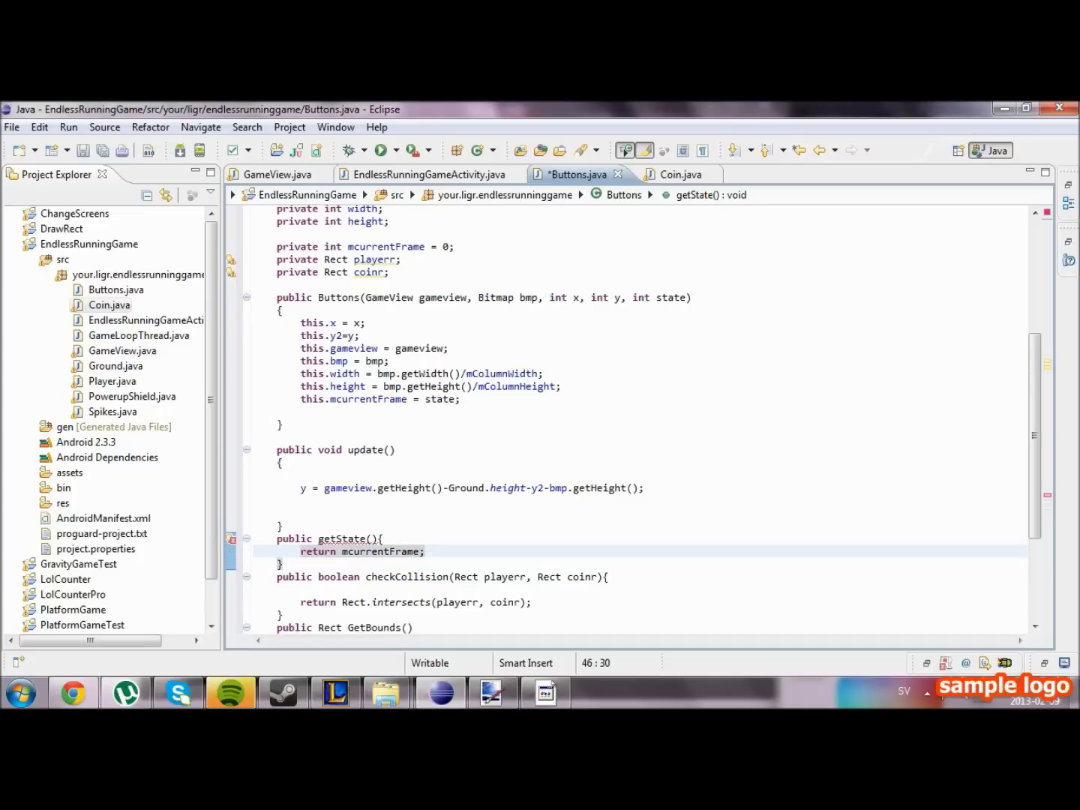
Consult Coin's returnX method, then finish getState() so it returns mcurrentFrame.
{"action": "left_click", "coordinate": [678, 174]}
{"action": "key", "text": "ctrl+a"}
{"action": "left_click", "coordinate": [614, 355]}
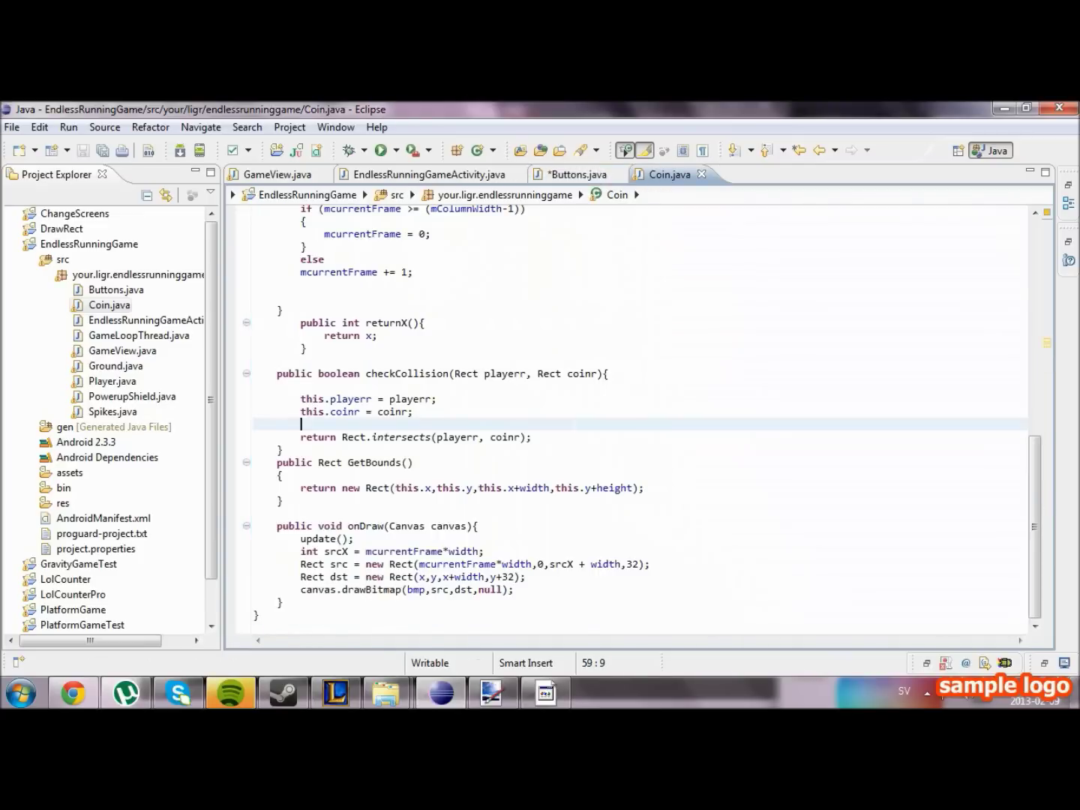
{"action": "scroll", "coordinate": [614, 354], "scroll_direction": "up", "scroll_amount": 3}
{"action": "left_click", "coordinate": [614, 412]}
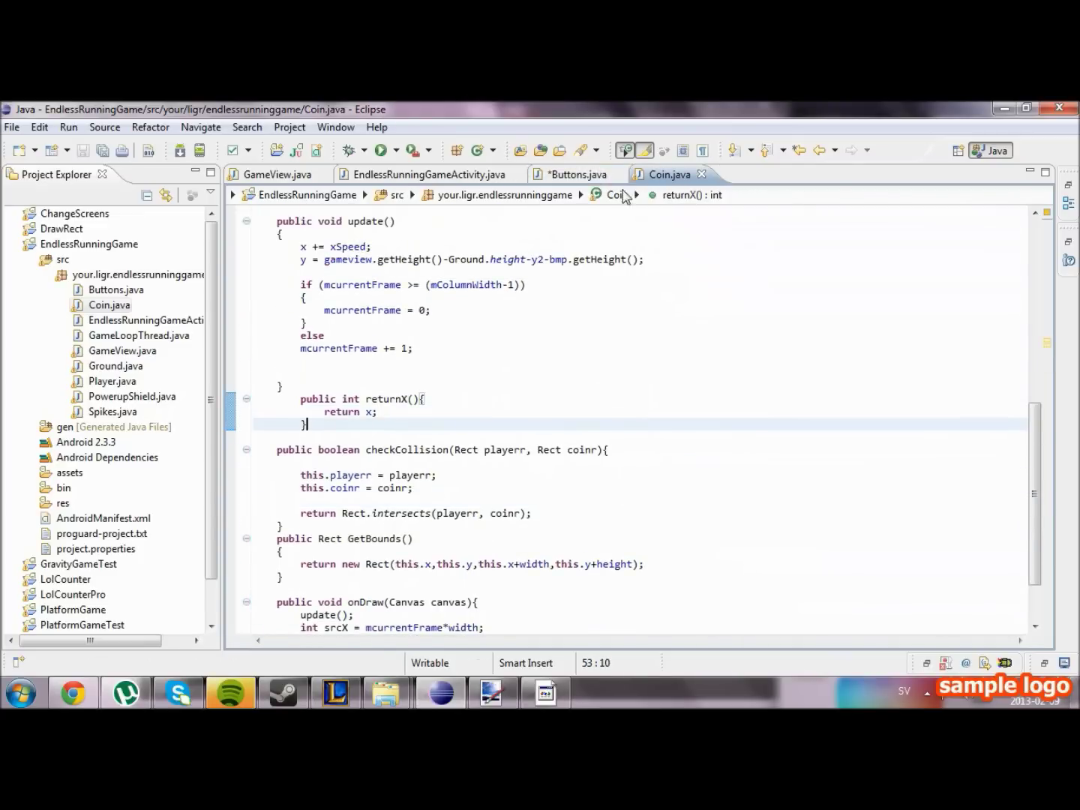
{"action": "left_click", "coordinate": [577, 174]}
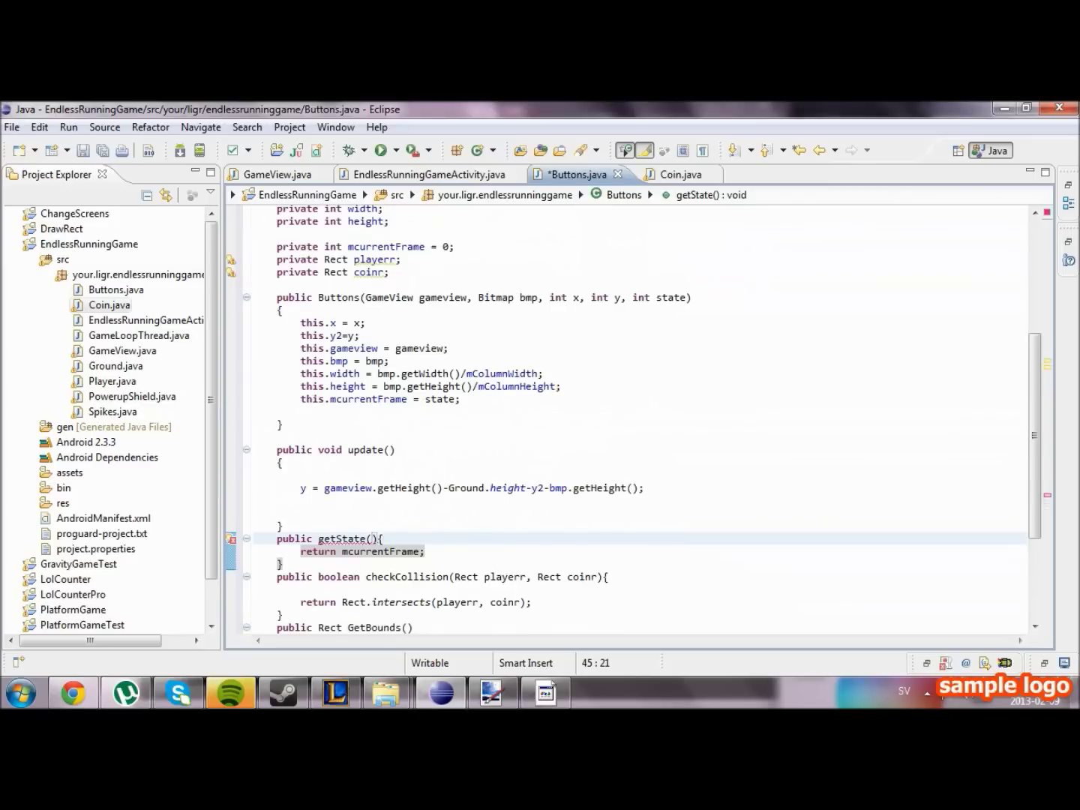
{"action": "type", "text": "int"}
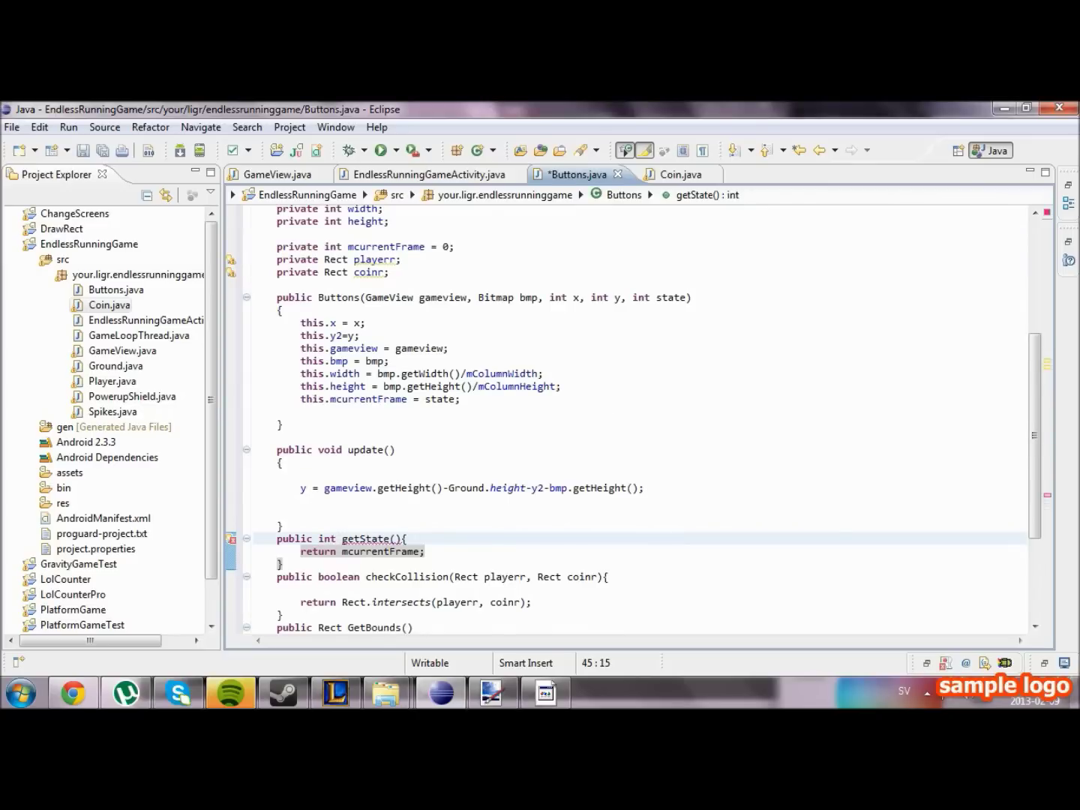
{"action": "key", "text": "End"}
{"action": "scroll", "coordinate": [614, 422], "scroll_direction": "down", "scroll_amount": 4}
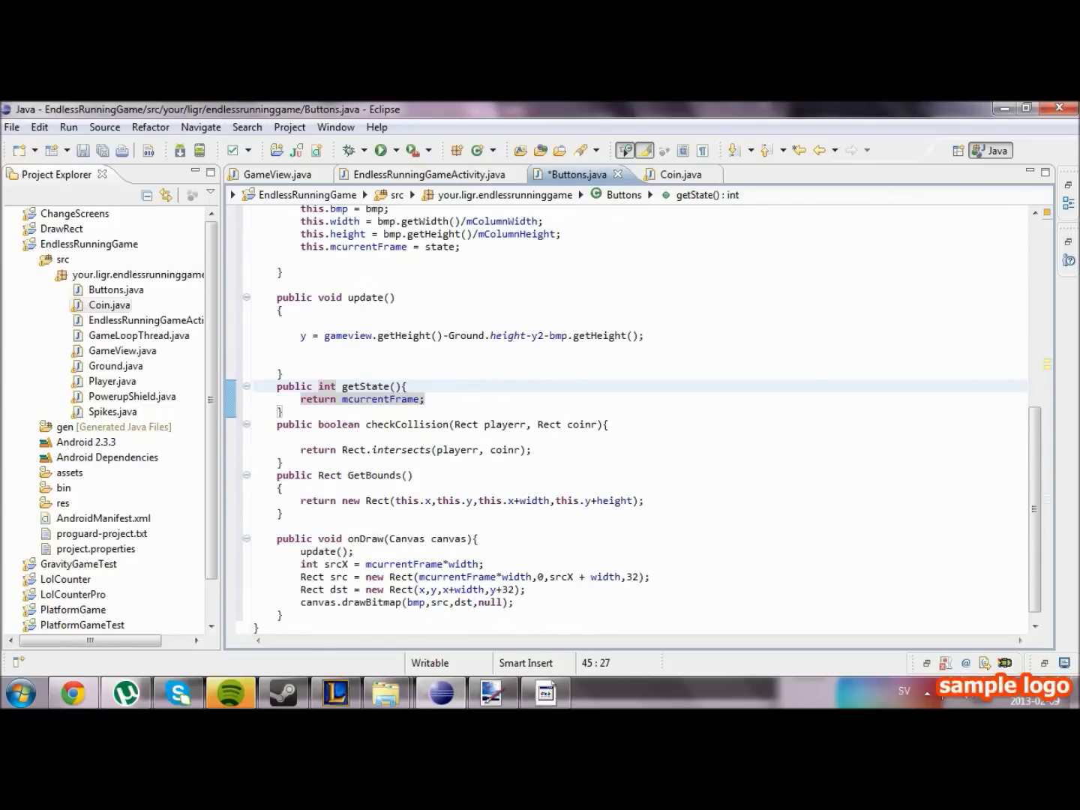
{"action": "scroll", "coordinate": [614, 421], "scroll_direction": "down", "scroll_amount": 1}
{"action": "scroll", "coordinate": [614, 422], "scroll_direction": "up", "scroll_amount": 4}
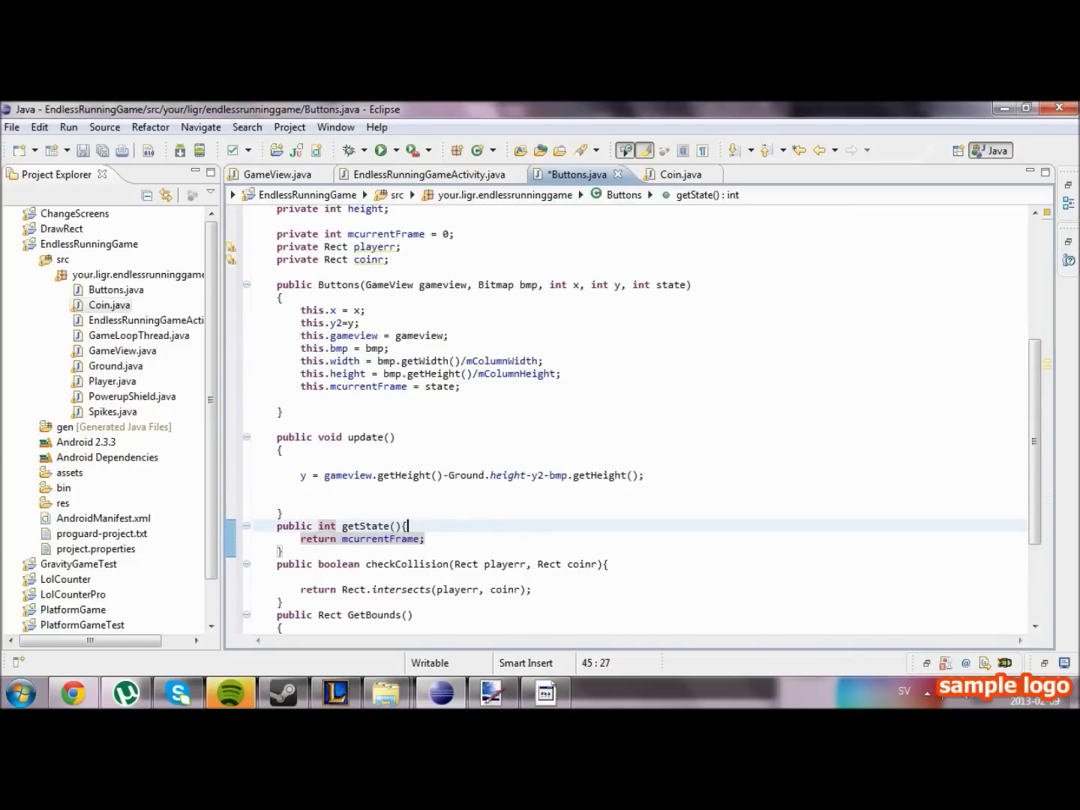
In GameView's constructor, duplicate the powerupshieldbmp loading line as buttonsbmp from R.drawable.buttons.
{"action": "double_click", "coordinate": [123, 350]}
{"action": "left_click", "coordinate": [439, 301]}
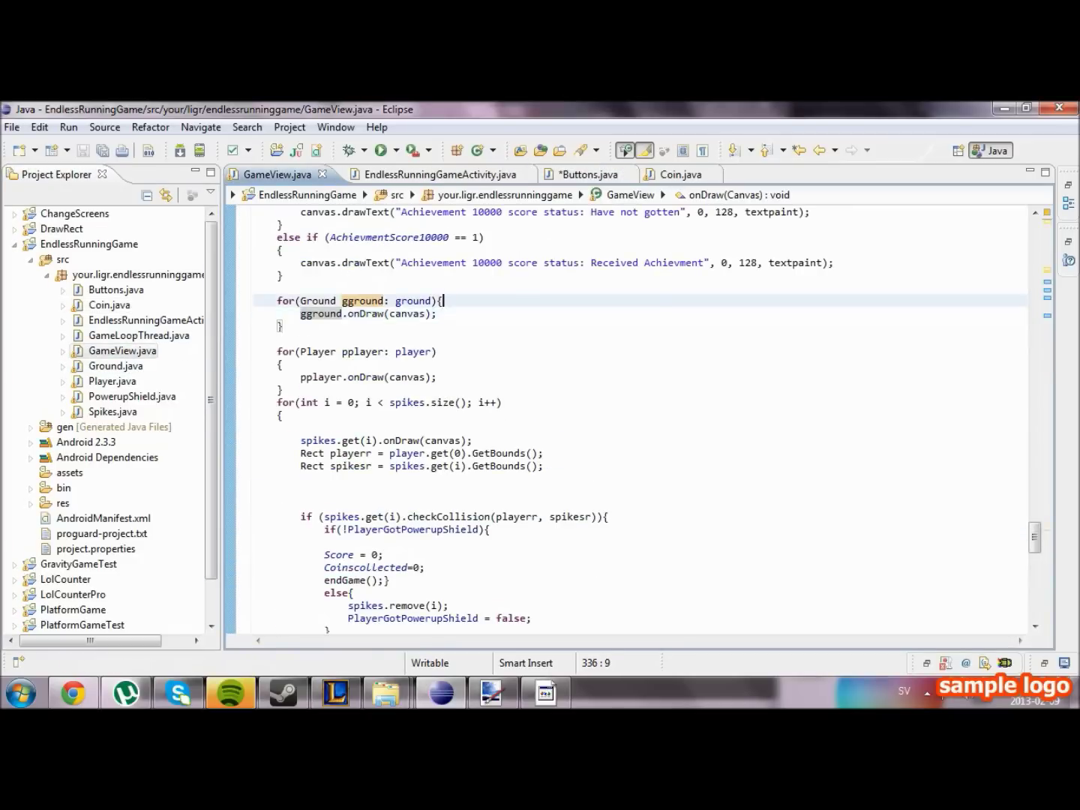
{"action": "scroll", "coordinate": [541, 380], "scroll_direction": "up", "scroll_amount": 10}
{"action": "scroll", "coordinate": [540, 379], "scroll_direction": "up", "scroll_amount": 10}
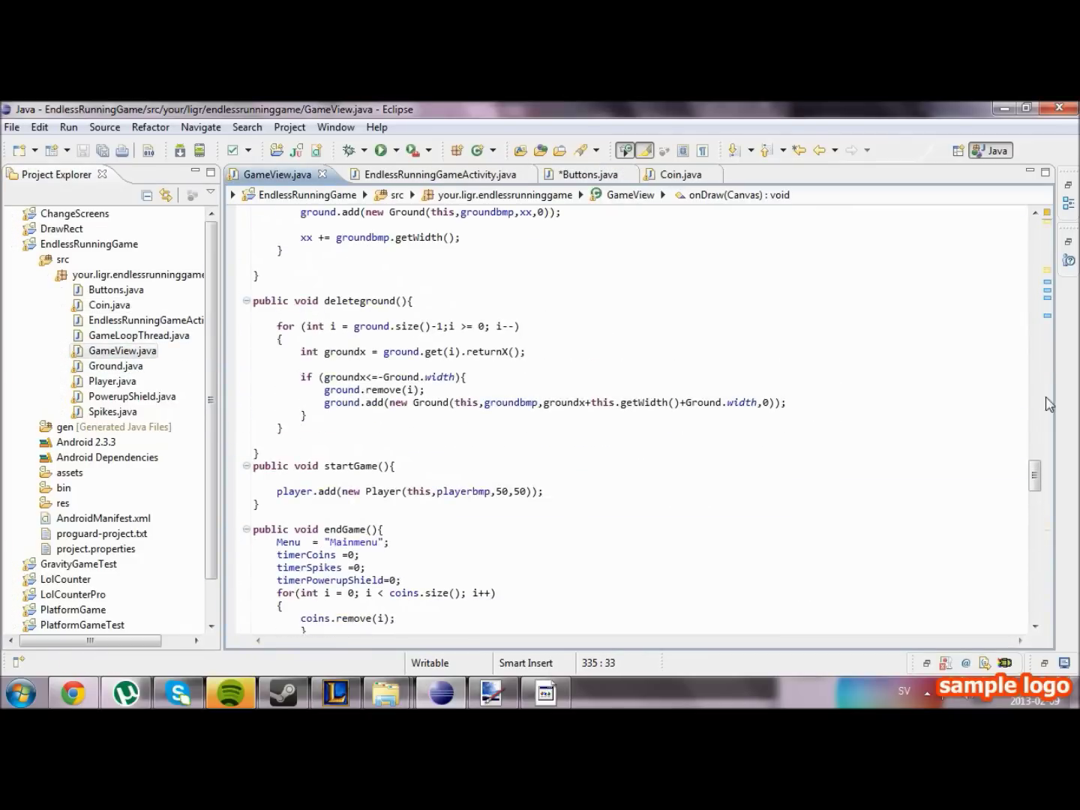
{"action": "left_click_drag", "start_coordinate": [1034, 474], "coordinate": [1034, 304]}
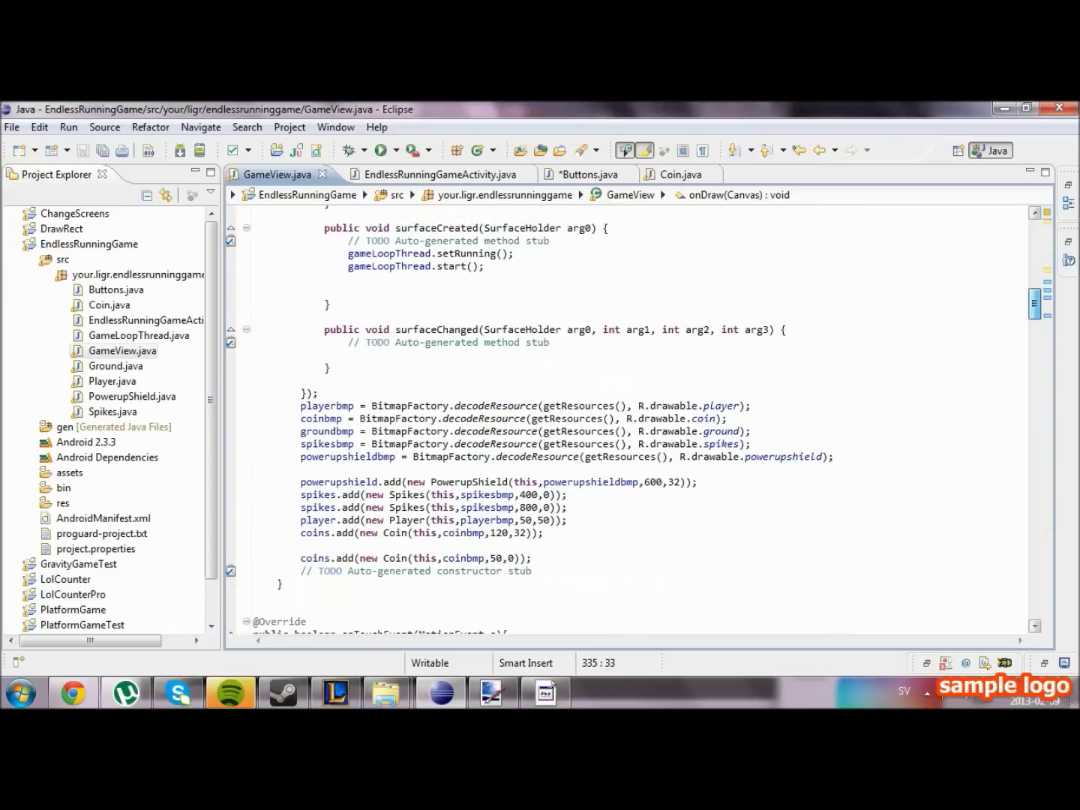
{"action": "left_click", "coordinate": [504, 482]}
{"action": "left_click_drag", "start_coordinate": [835, 456], "coordinate": [813, 441]}
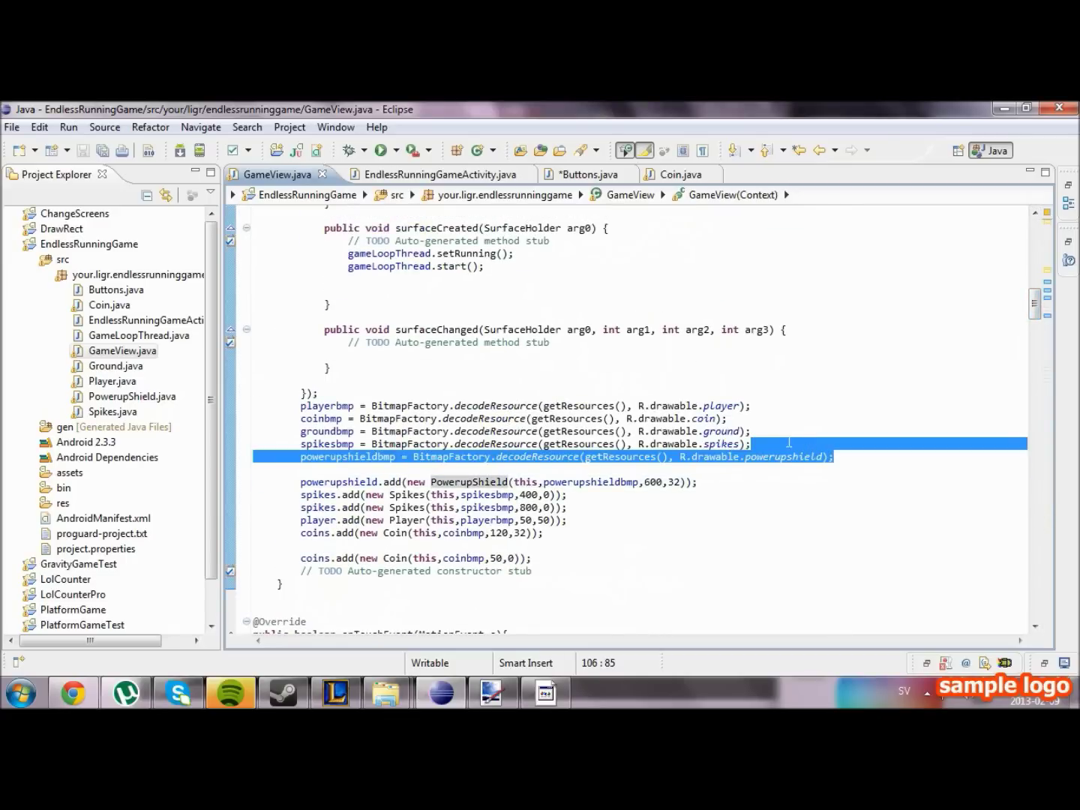
{"action": "key", "text": "ctrl+c"}
{"action": "key", "text": "ctrl+v"}
{"action": "key", "text": "ctrl+v"}
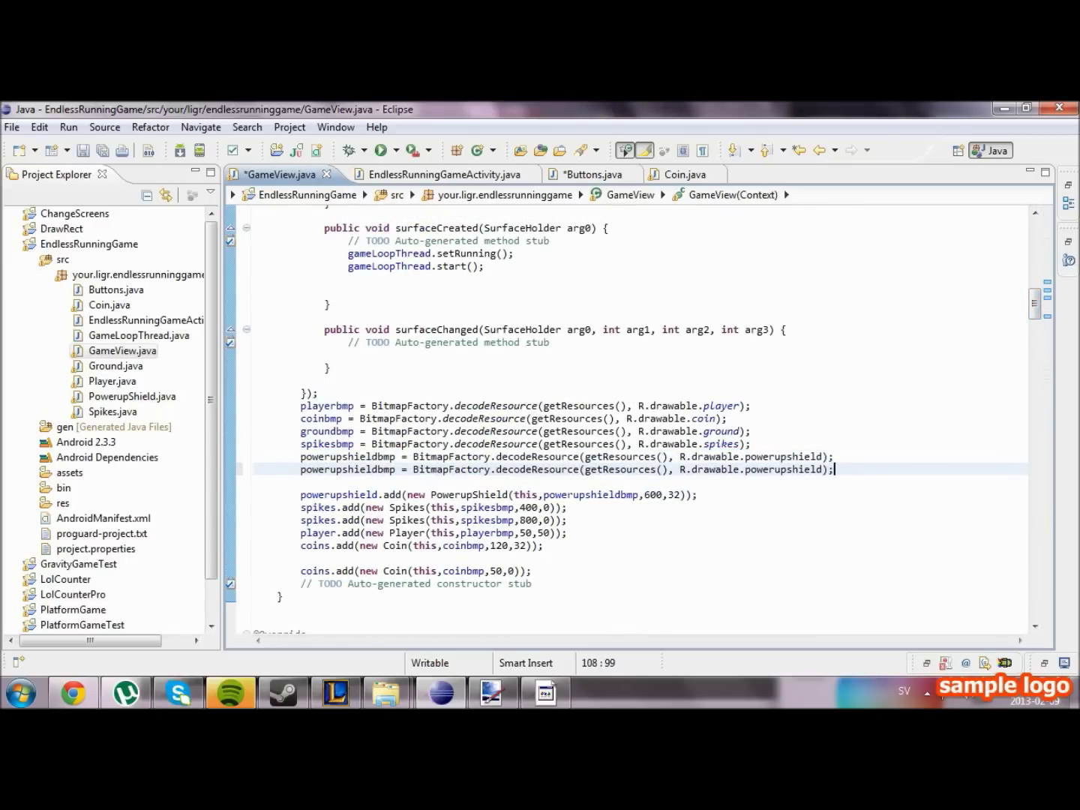
{"action": "left_click_drag", "start_coordinate": [369, 469], "coordinate": [300, 468]}
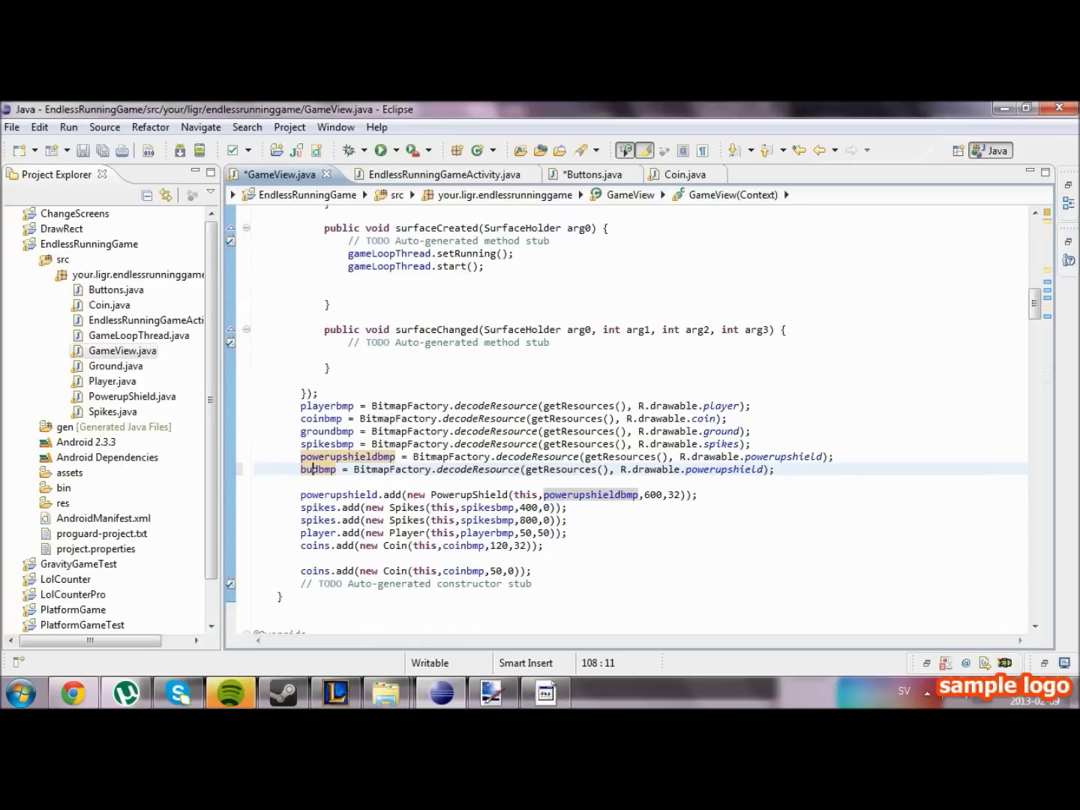
{"action": "type", "text": "buttons"}
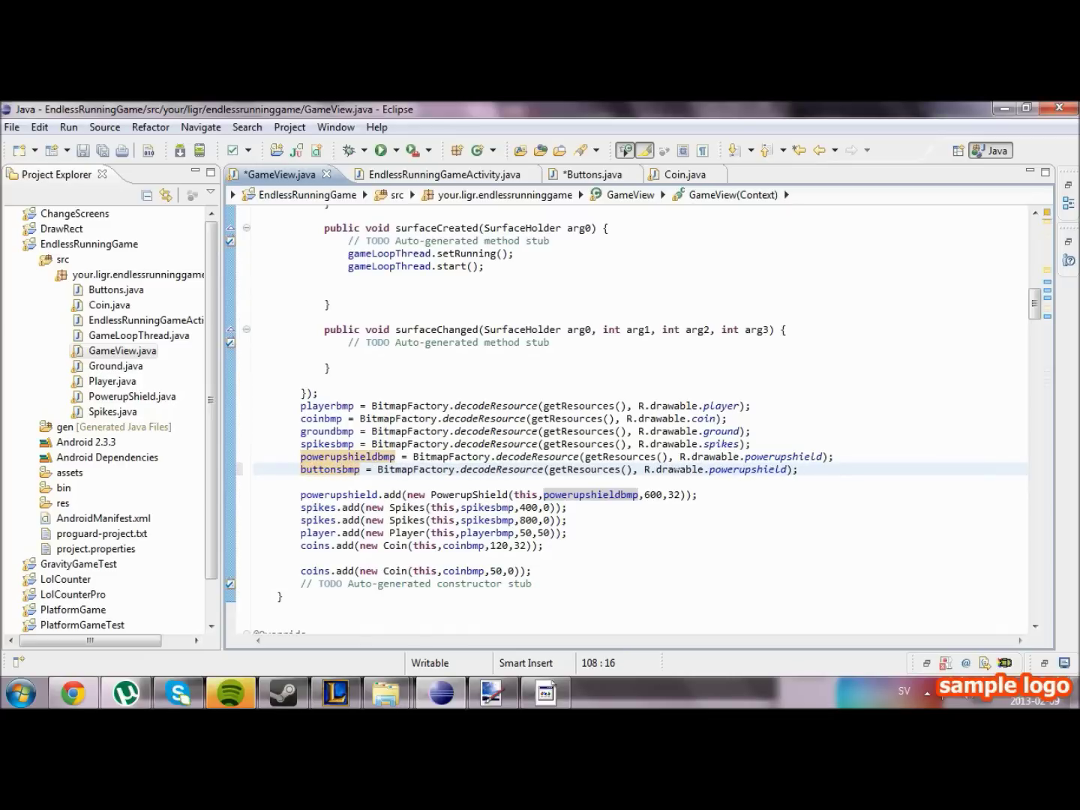
{"action": "left_click_drag", "start_coordinate": [710, 469], "coordinate": [775, 470]}
{"action": "type", "text": "button"}
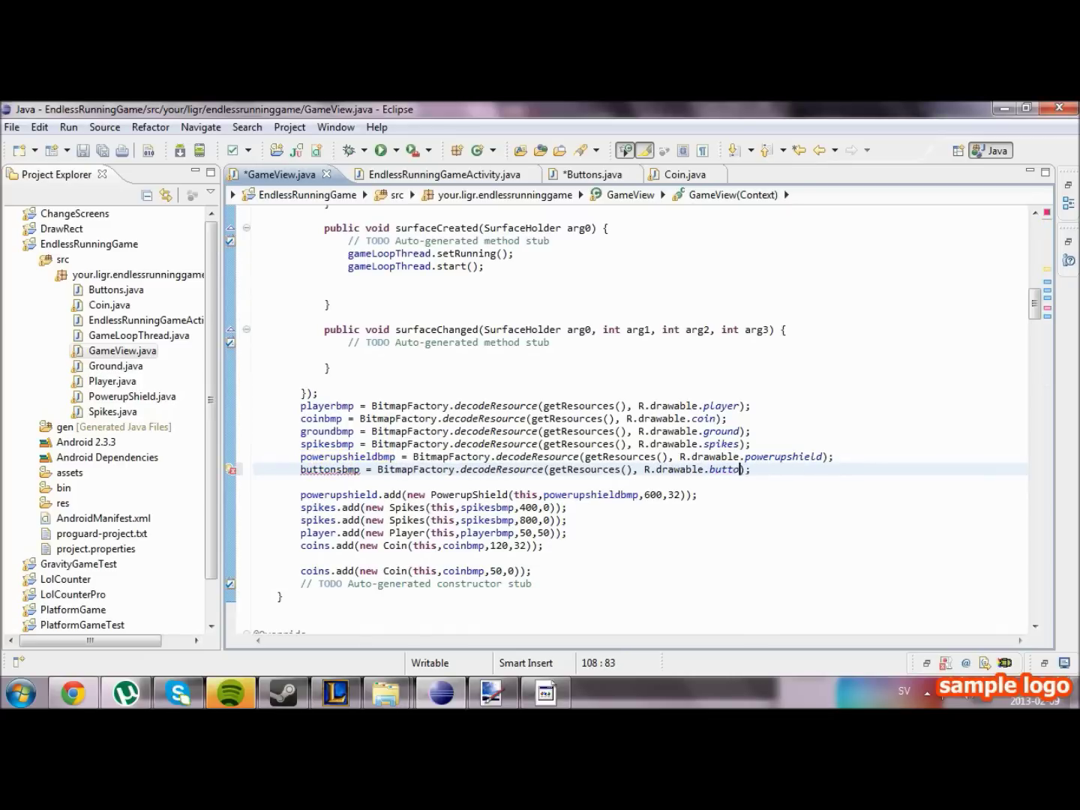
Declare the 'Bitmap buttonsbmp;' field below powerupshieldbmp to resolve the error.
{"action": "left_click", "coordinate": [494, 692]}
{"action": "left_click", "coordinate": [509, 690]}
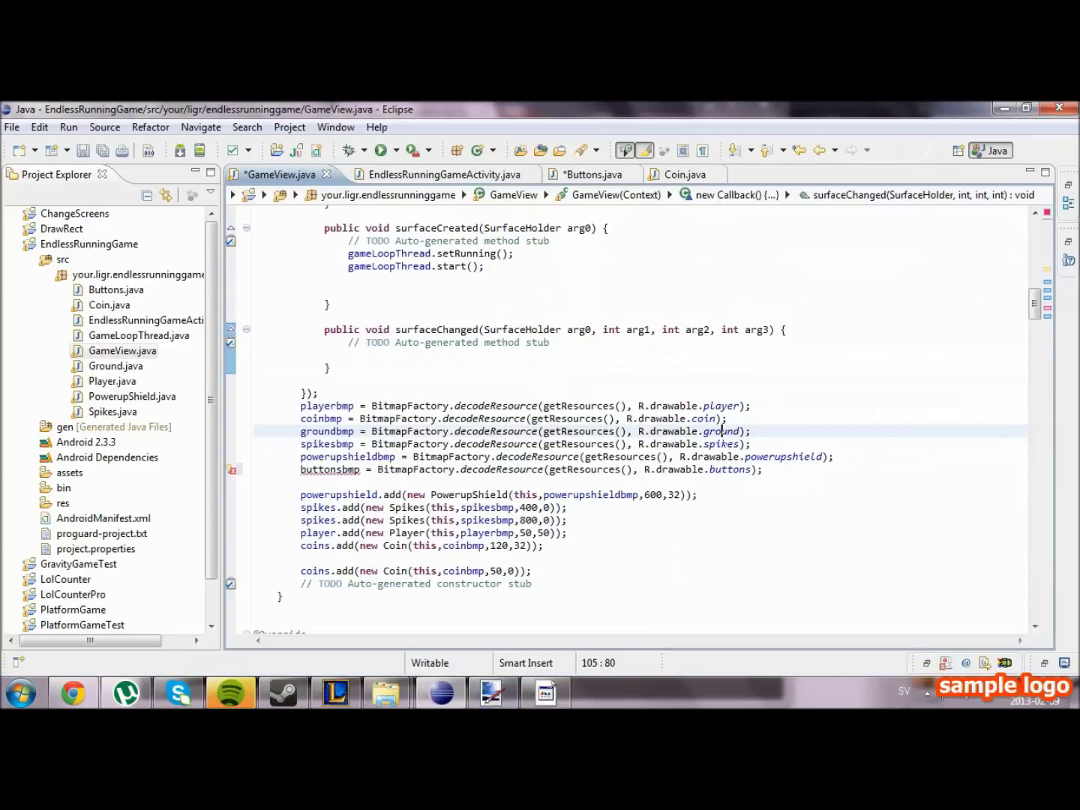
{"action": "left_click", "coordinate": [725, 405]}
{"action": "scroll", "coordinate": [641, 422], "scroll_direction": "down", "scroll_amount": 1}
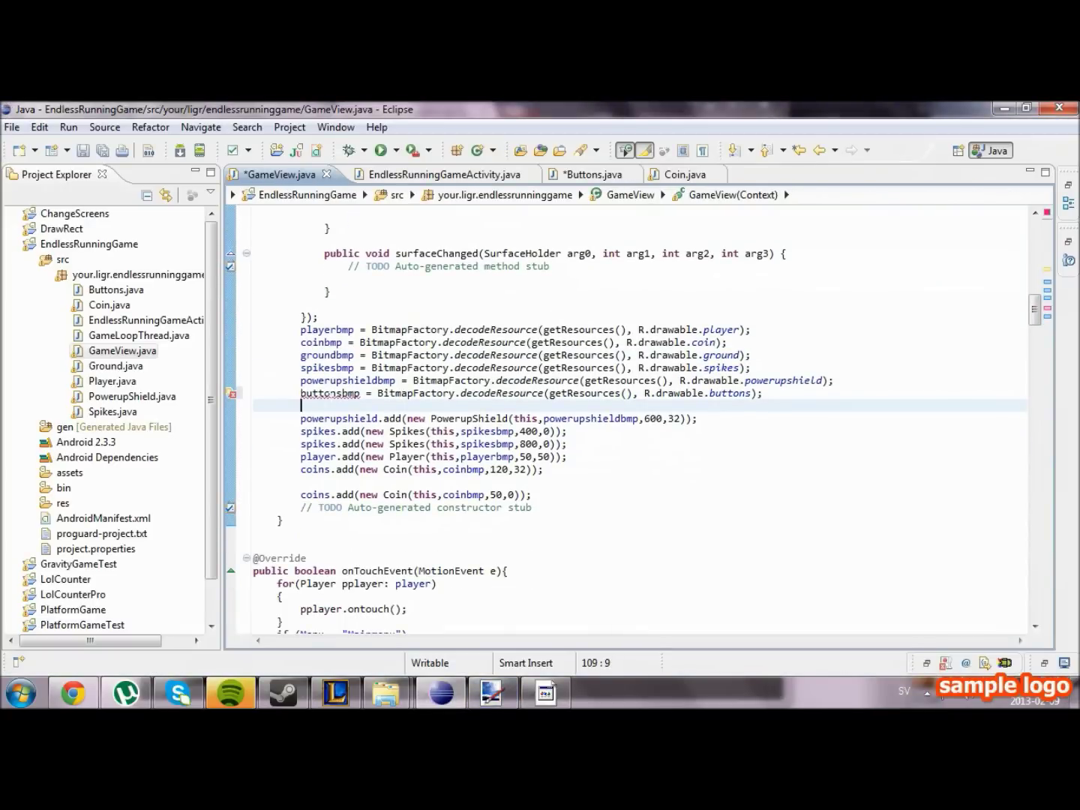
{"action": "left_click", "coordinate": [331, 394]}
{"action": "scroll", "coordinate": [591, 421], "scroll_direction": "up", "scroll_amount": 10}
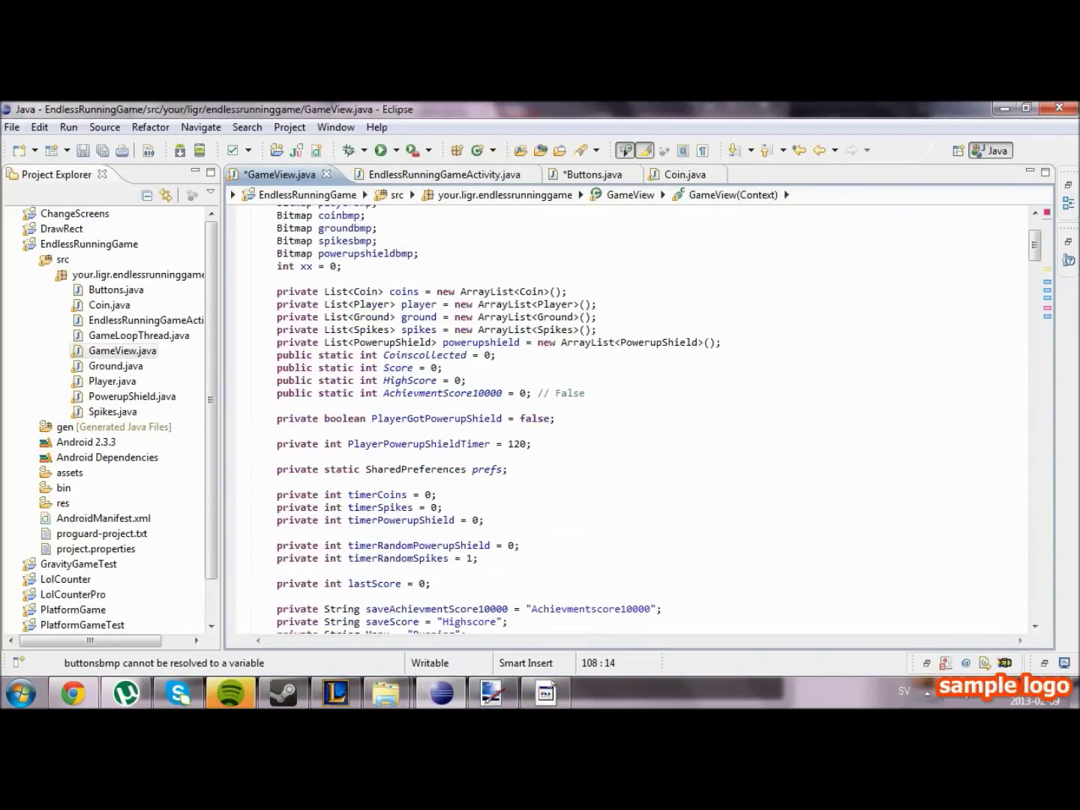
{"action": "scroll", "coordinate": [591, 422], "scroll_direction": "down", "scroll_amount": 1}
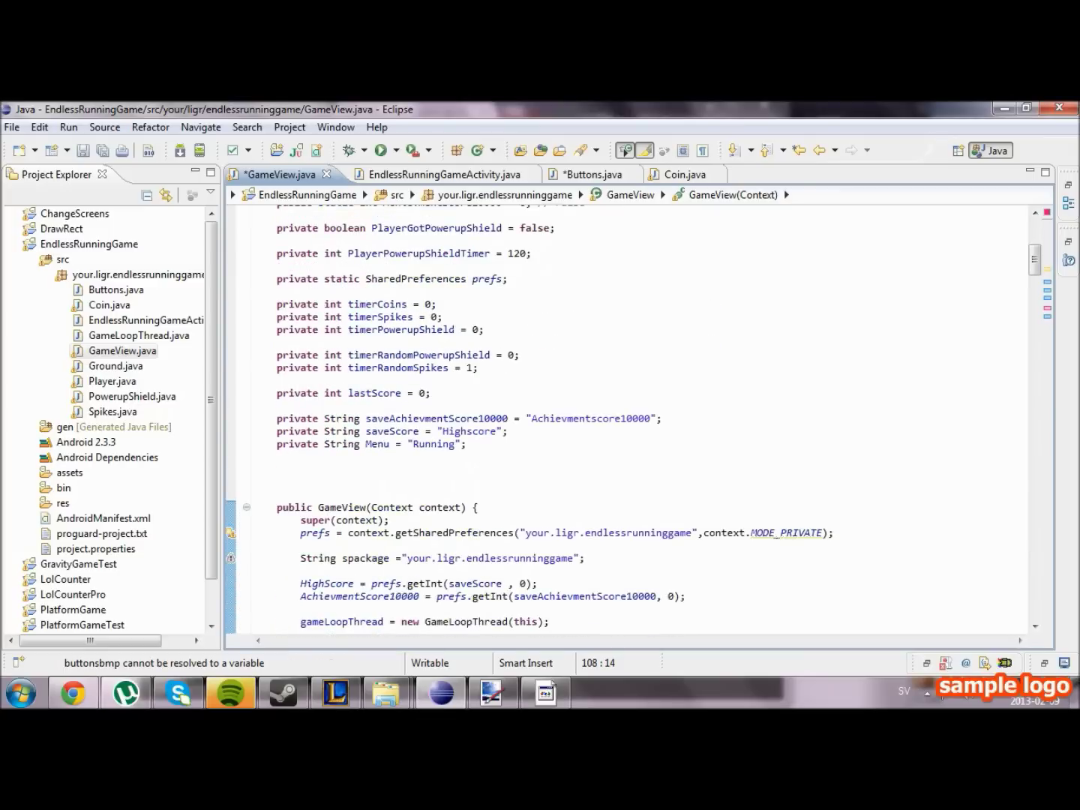
{"action": "scroll", "coordinate": [590, 422], "scroll_direction": "up", "scroll_amount": 10}
{"action": "left_click", "coordinate": [419, 377]}
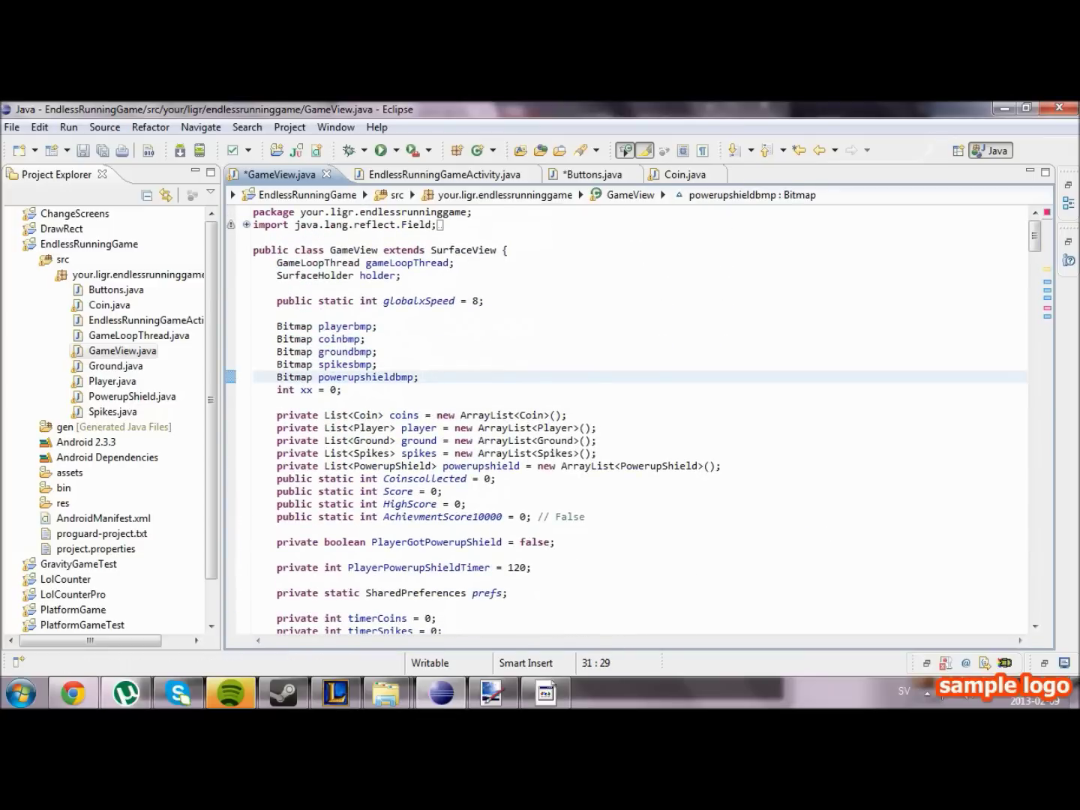
{"action": "key", "text": "Return"}
{"action": "type", "text": "Bitmap buttons;"}
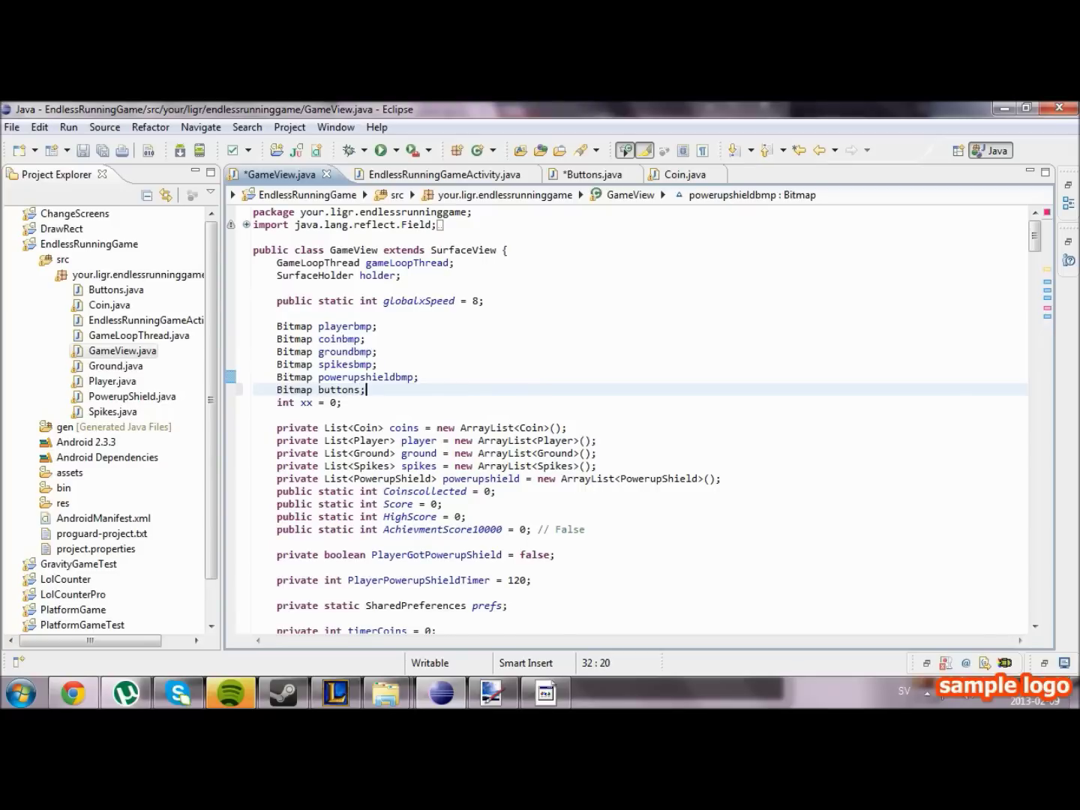
{"action": "key", "text": "Left"}
{"action": "type", "text": "bmp"}
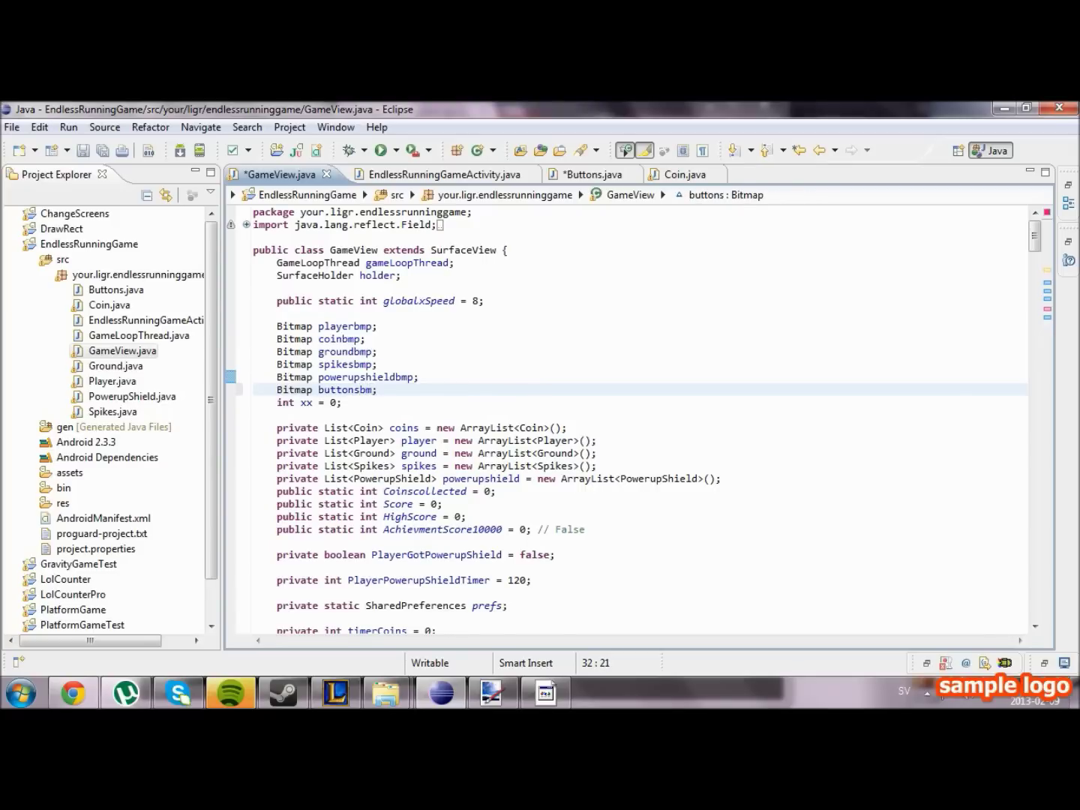
{"action": "scroll", "coordinate": [591, 422], "scroll_direction": "down", "scroll_amount": 10}
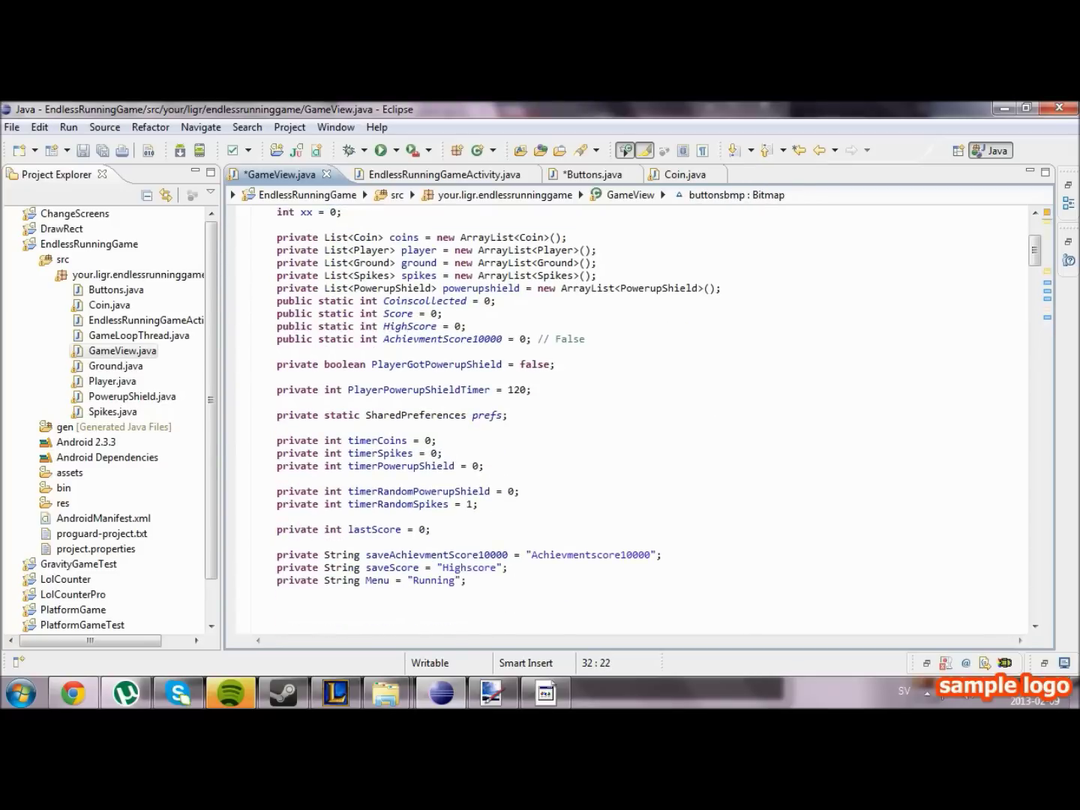
{"action": "scroll", "coordinate": [591, 422], "scroll_direction": "down", "scroll_amount": 10}
{"action": "scroll", "coordinate": [591, 422], "scroll_direction": "down", "scroll_amount": 5}
{"action": "scroll", "coordinate": [591, 422], "scroll_direction": "down", "scroll_amount": 5}
{"action": "scroll", "coordinate": [590, 421], "scroll_direction": "down", "scroll_amount": 3}
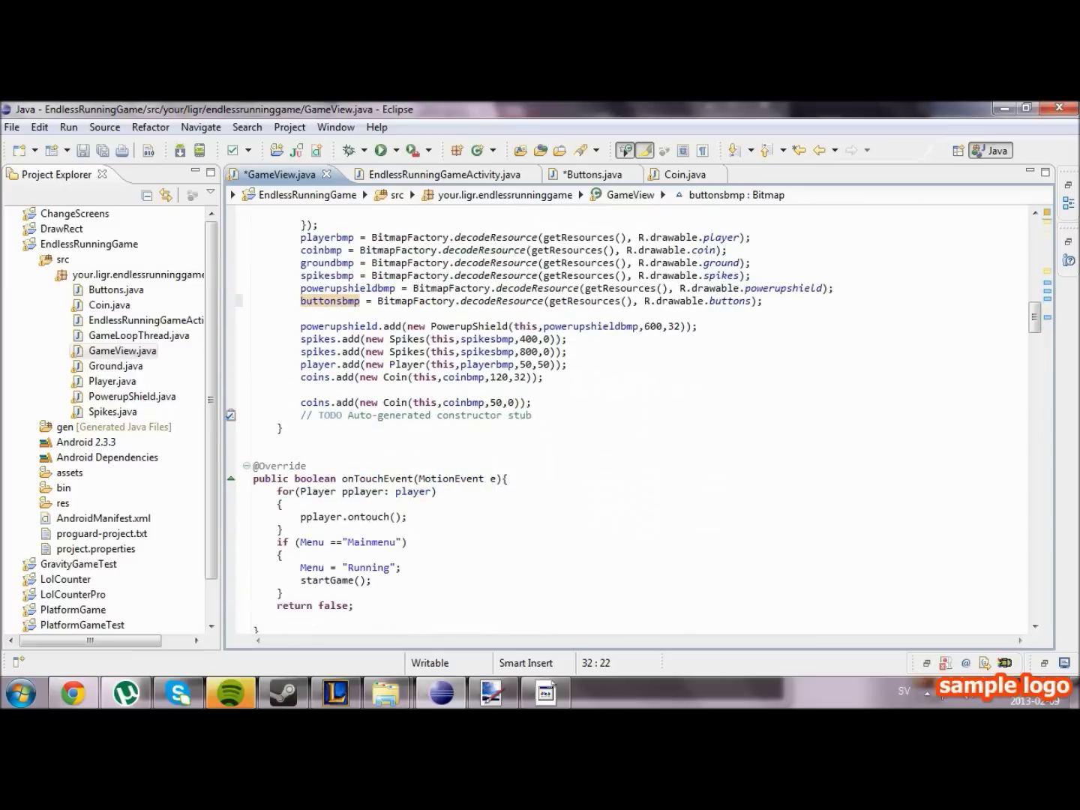
{"action": "scroll", "coordinate": [591, 422], "scroll_direction": "down", "scroll_amount": 3}
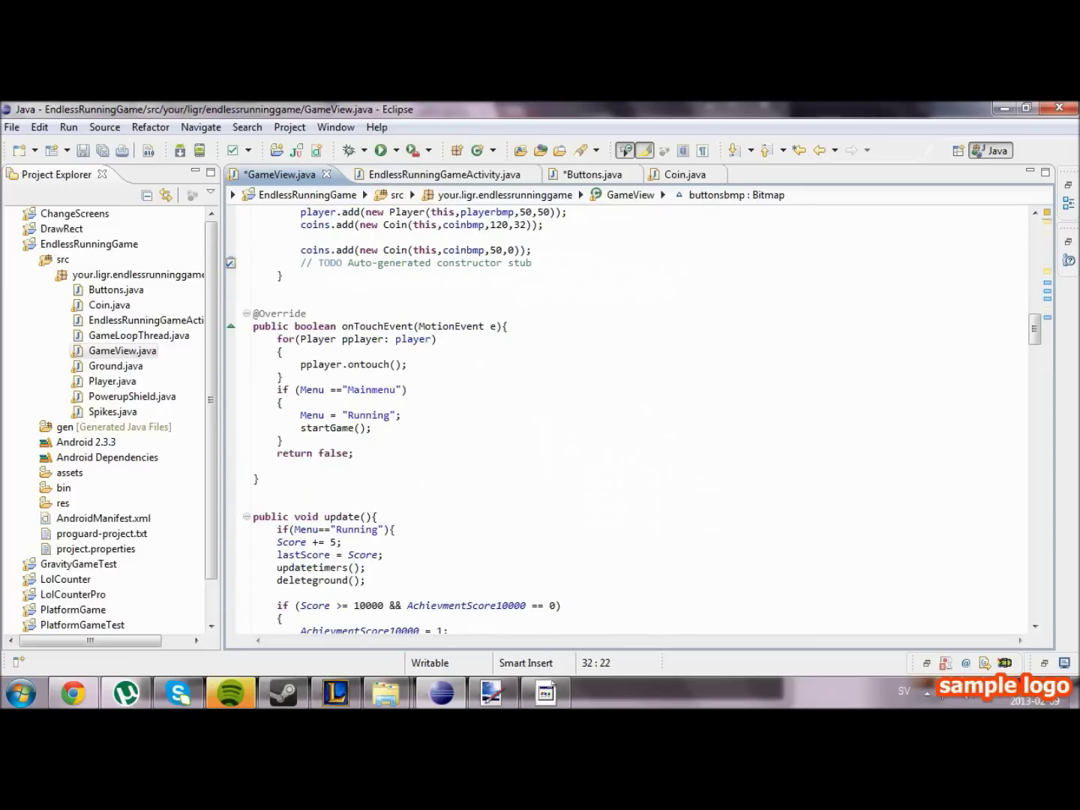
Paste onDraw's spikes for-loop header over the half-typed loop in onTouchEvent's Mainmenu block.
{"action": "left_click", "coordinate": [284, 403]}
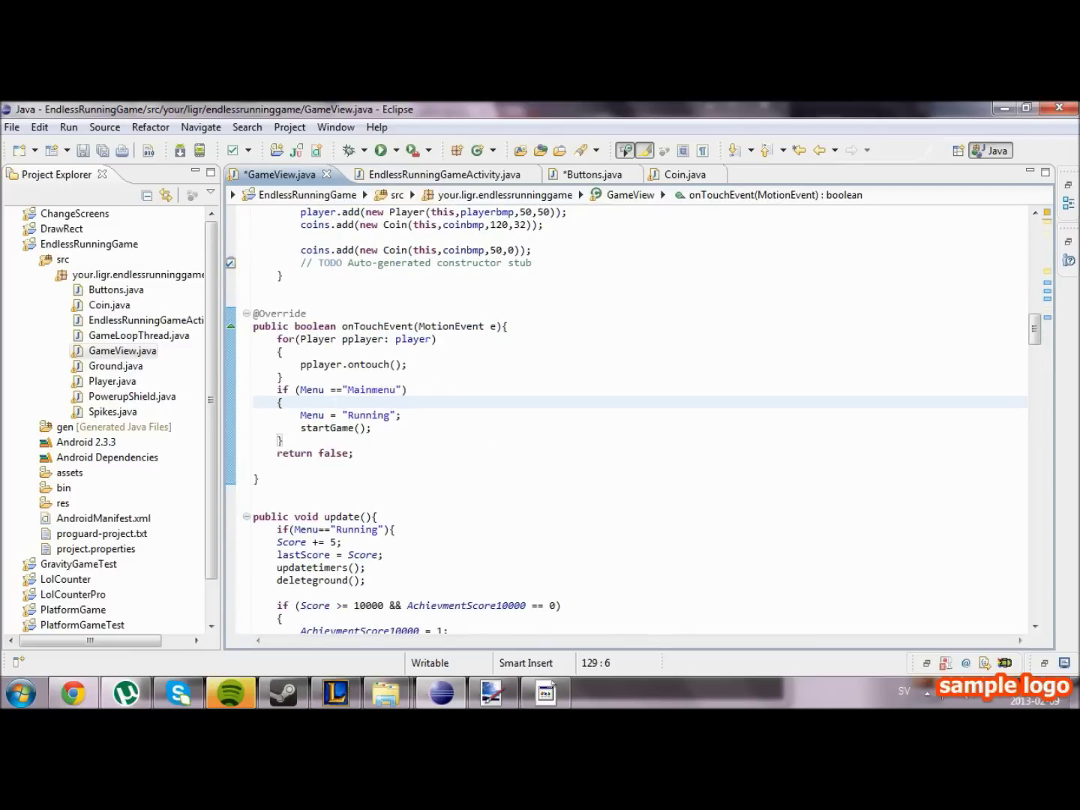
{"action": "key", "text": "Return"}
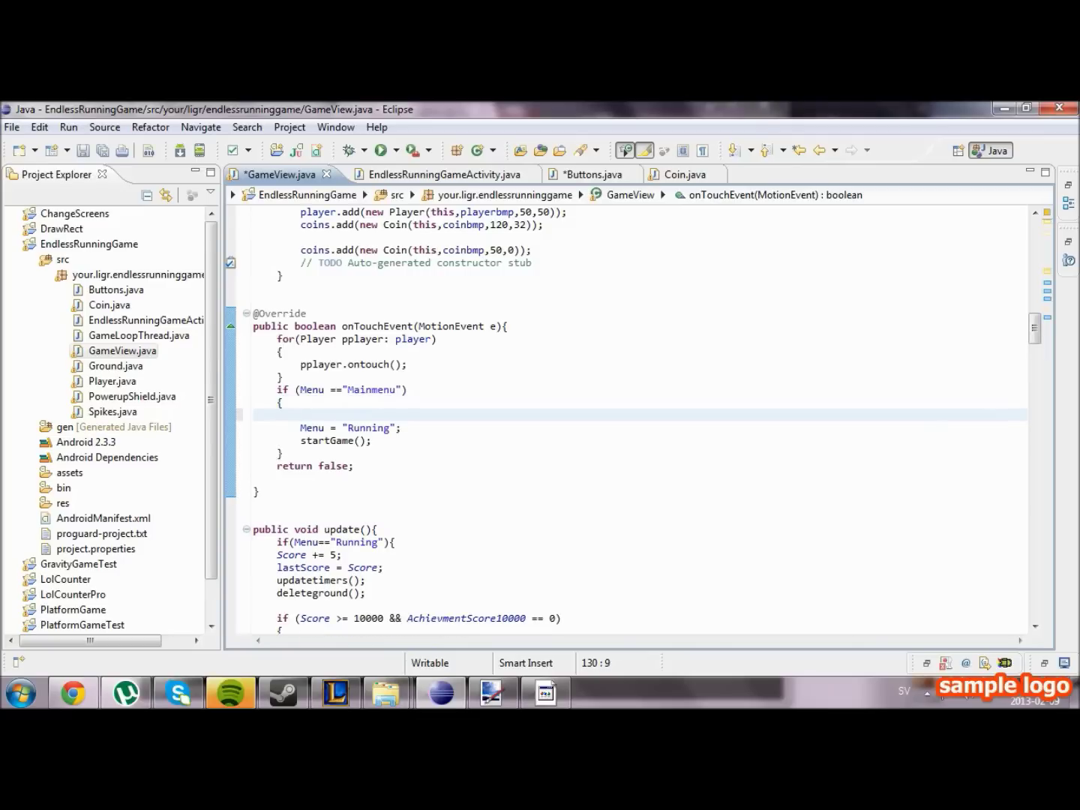
{"action": "type", "text": "for ("}
{"action": "type", "text": "i = 0;"}
{"action": "type", "text": "i"}
{"action": "scroll", "coordinate": [633, 421], "scroll_direction": "down", "scroll_amount": 10}
{"action": "scroll", "coordinate": [632, 422], "scroll_direction": "down", "scroll_amount": 8}
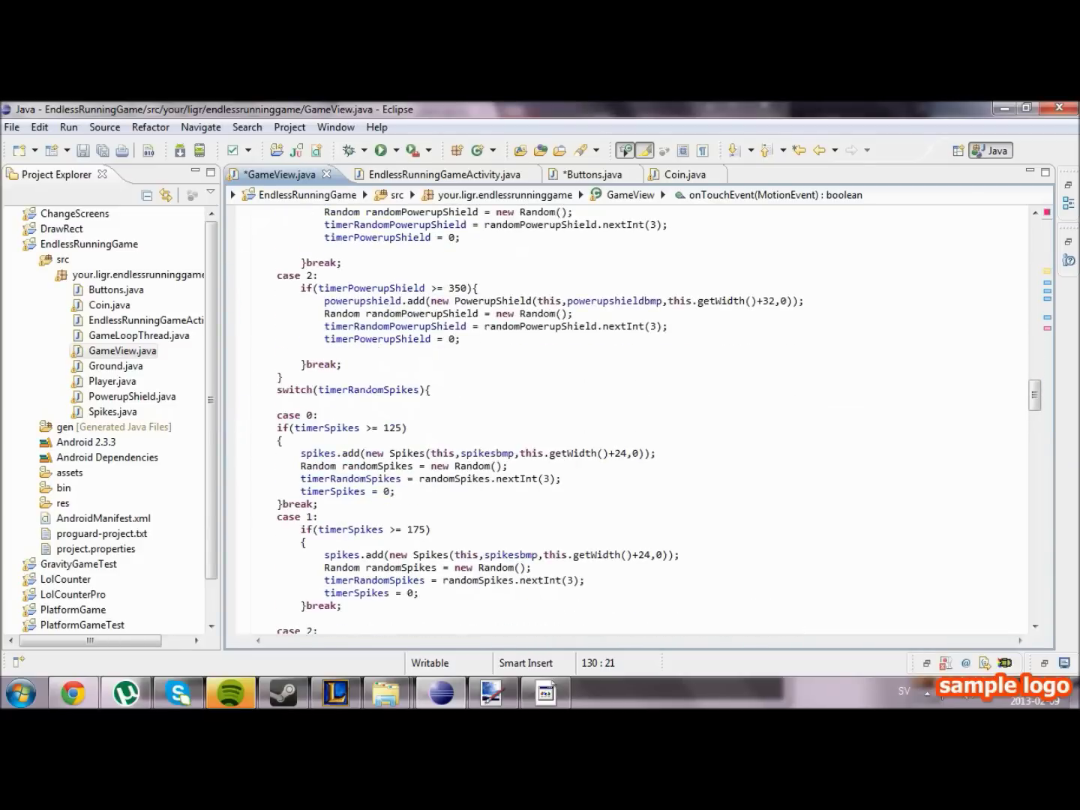
{"action": "scroll", "coordinate": [633, 423], "scroll_direction": "down", "scroll_amount": 5}
{"action": "scroll", "coordinate": [633, 422], "scroll_direction": "down", "scroll_amount": 8}
{"action": "scroll", "coordinate": [633, 422], "scroll_direction": "down", "scroll_amount": 10}
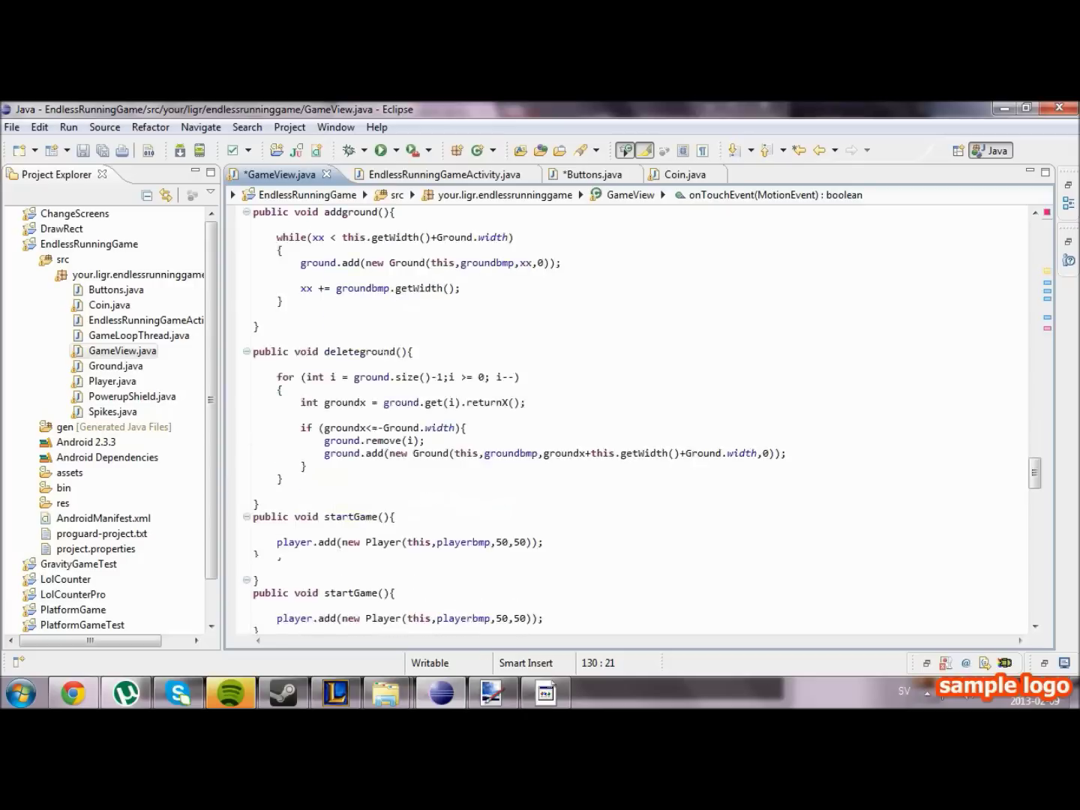
{"action": "scroll", "coordinate": [633, 422], "scroll_direction": "down", "scroll_amount": 8}
{"action": "scroll", "coordinate": [633, 422], "scroll_direction": "down", "scroll_amount": 6}
{"action": "scroll", "coordinate": [633, 422], "scroll_direction": "down", "scroll_amount": 9}
{"action": "scroll", "coordinate": [633, 421], "scroll_direction": "up", "scroll_amount": 3}
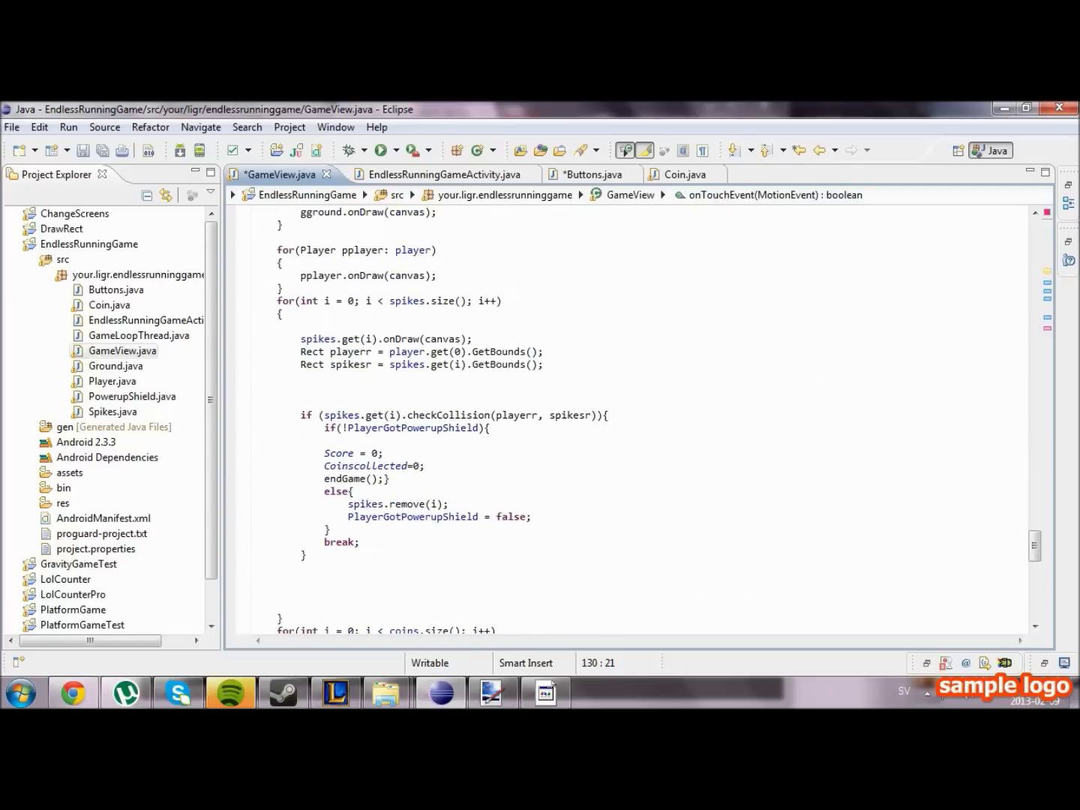
{"action": "left_click_drag", "start_coordinate": [276, 301], "coordinate": [503, 301]}
{"action": "key", "text": "ctrl+c"}
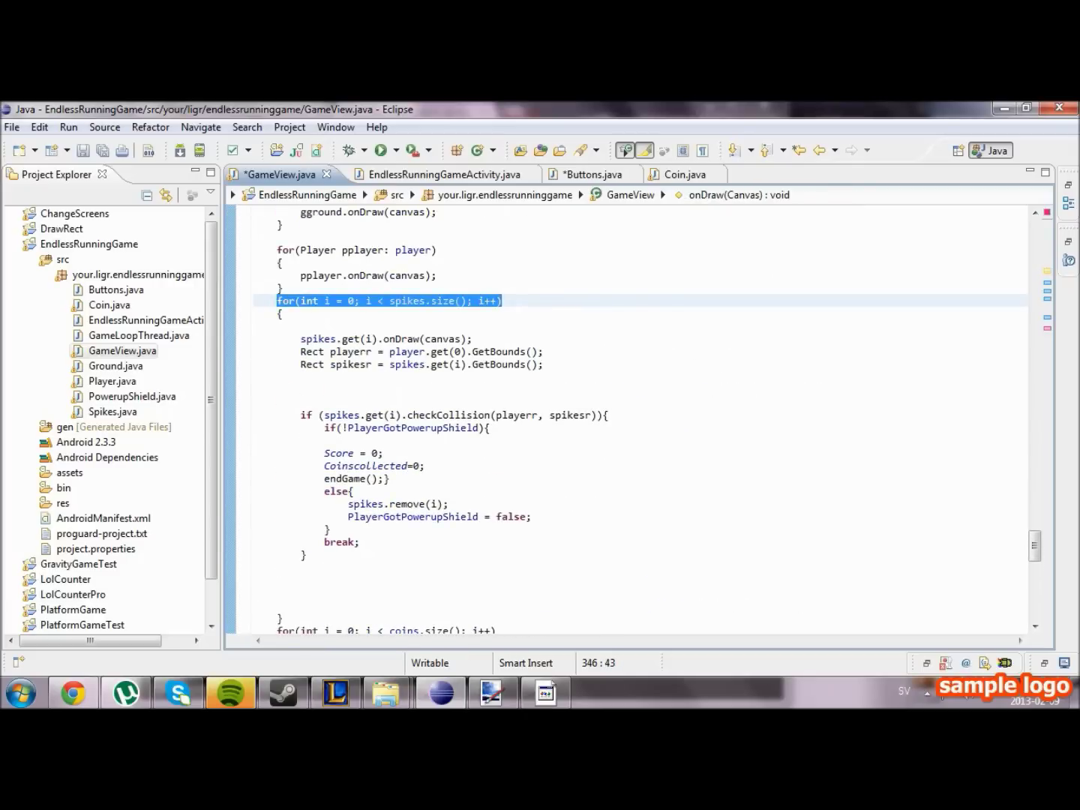
{"action": "scroll", "coordinate": [633, 421], "scroll_direction": "up", "scroll_amount": 10}
{"action": "scroll", "coordinate": [632, 422], "scroll_direction": "up", "scroll_amount": 8}
{"action": "scroll", "coordinate": [632, 421], "scroll_direction": "up", "scroll_amount": 6}
{"action": "scroll", "coordinate": [633, 423], "scroll_direction": "up", "scroll_amount": 7}
{"action": "scroll", "coordinate": [633, 422], "scroll_direction": "up", "scroll_amount": 3}
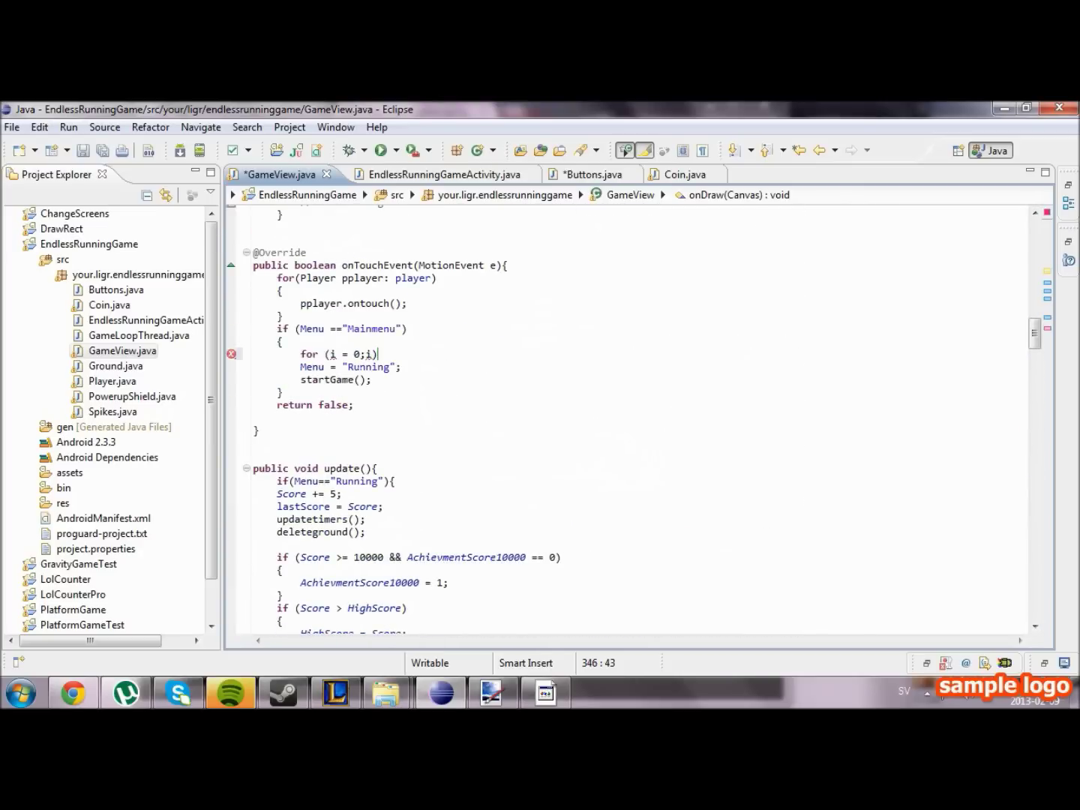
{"action": "left_click_drag", "start_coordinate": [324, 353], "coordinate": [379, 354]}
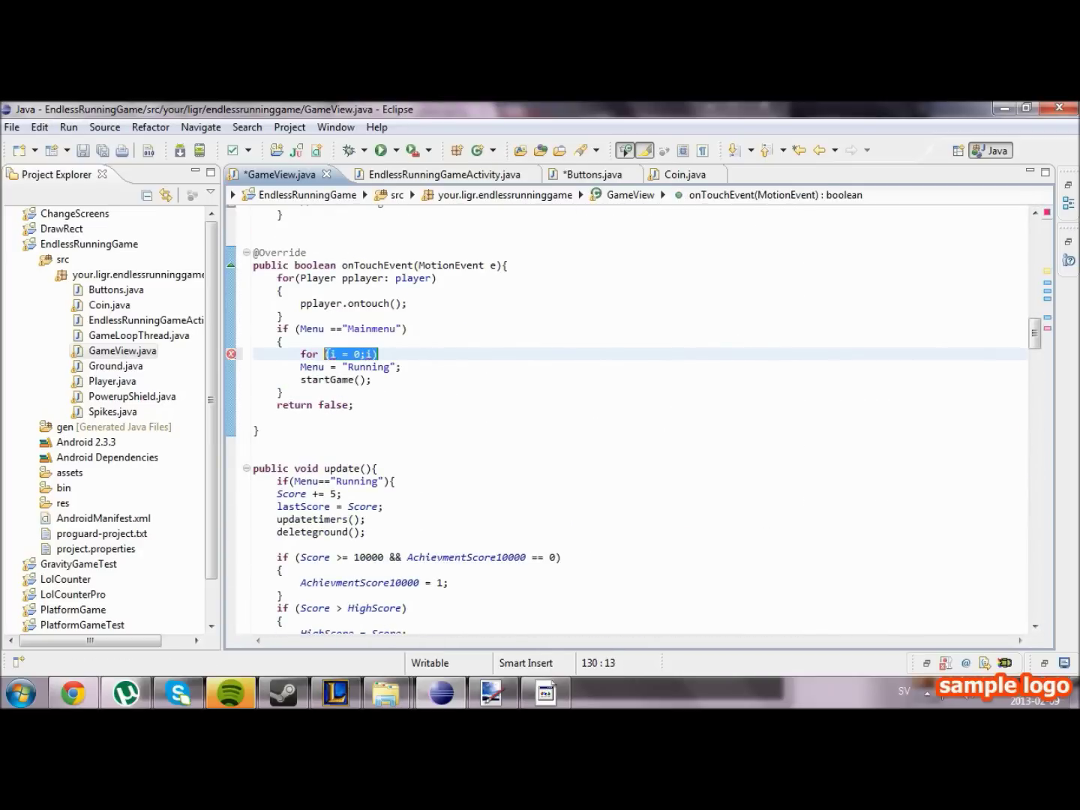
{"action": "key", "text": "ctrl+v"}
{"action": "scroll", "coordinate": [633, 422], "scroll_direction": "up", "scroll_amount": 2}
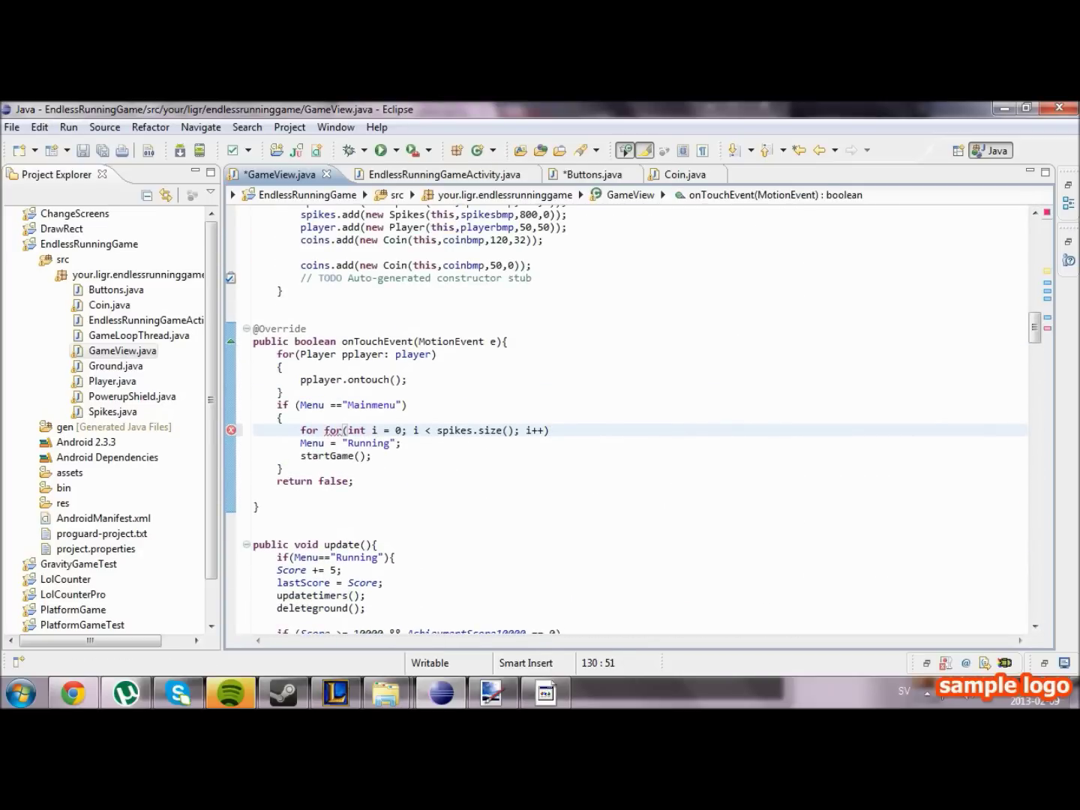
Delete the duplicated 'for' keyword and open the loop's brace before the menu-change lines.
{"action": "left_click_drag", "start_coordinate": [324, 430], "coordinate": [300, 431]}
{"action": "key", "text": "Delete"}
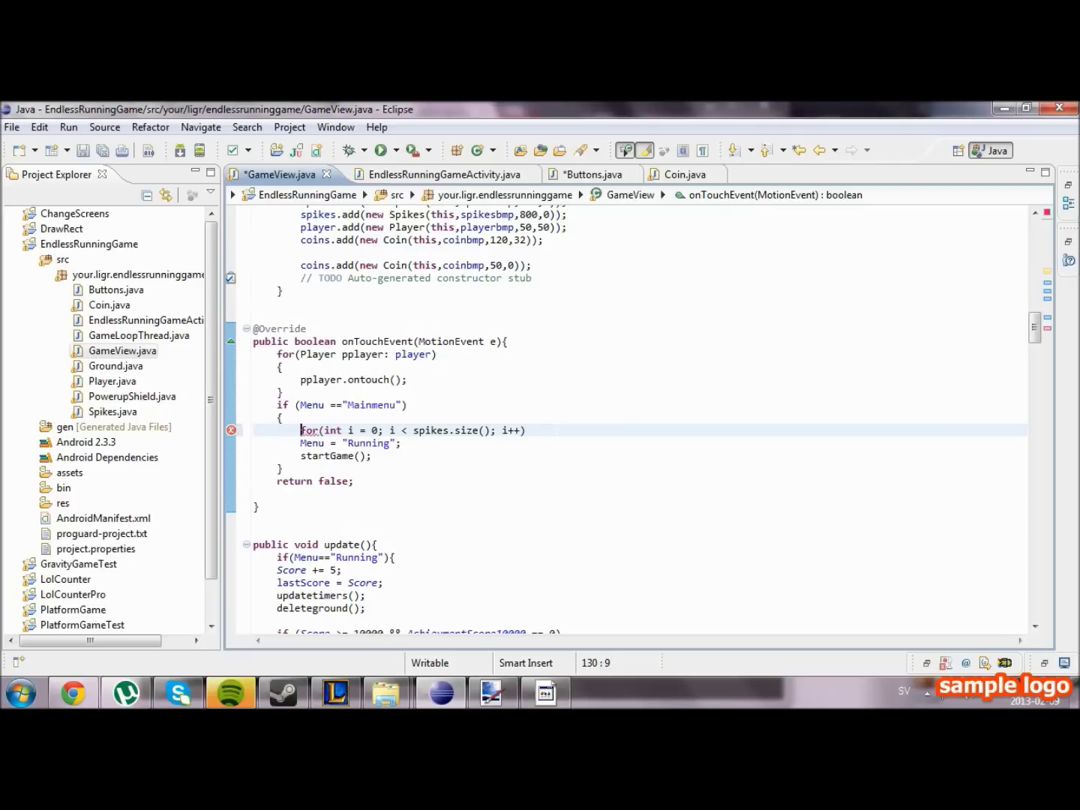
{"action": "key", "text": "End"}
{"action": "type", "text": "{"}
{"action": "left_click", "coordinate": [375, 456]}
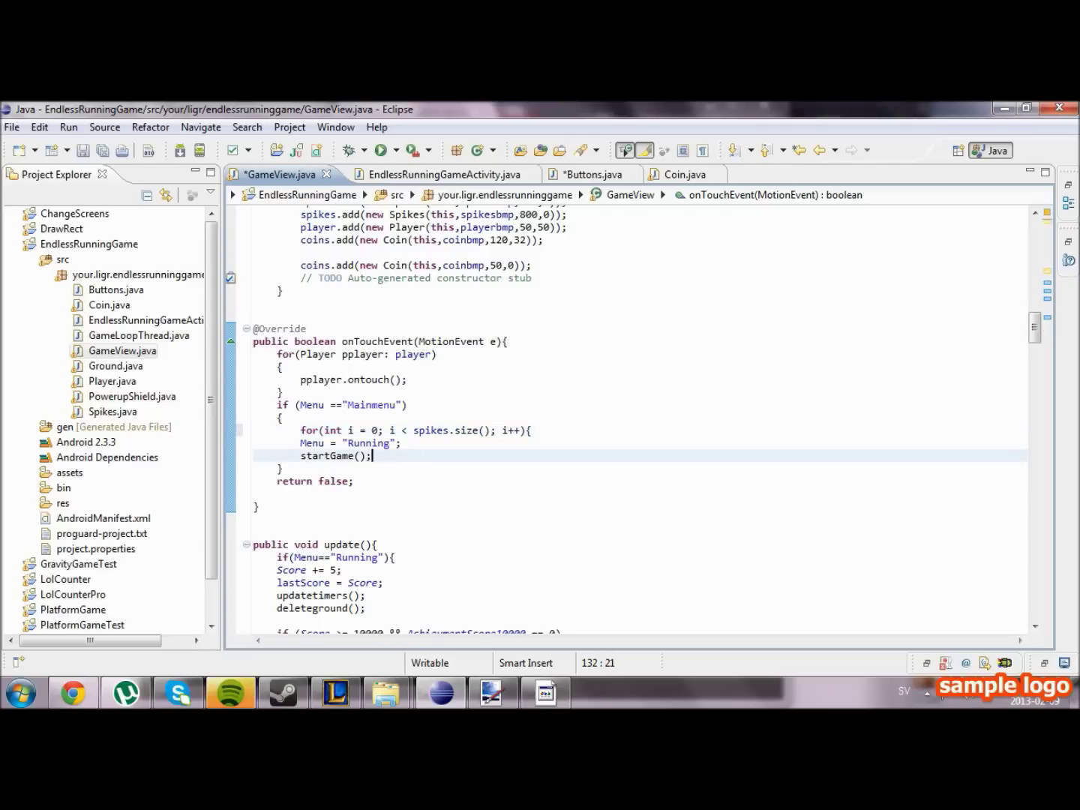
{"action": "scroll", "coordinate": [633, 422], "scroll_direction": "up", "scroll_amount": 3}
{"action": "scroll", "coordinate": [633, 422], "scroll_direction": "up", "scroll_amount": 10}
{"action": "scroll", "coordinate": [633, 422], "scroll_direction": "up", "scroll_amount": 5}
{"action": "scroll", "coordinate": [632, 421], "scroll_direction": "up", "scroll_amount": 3}
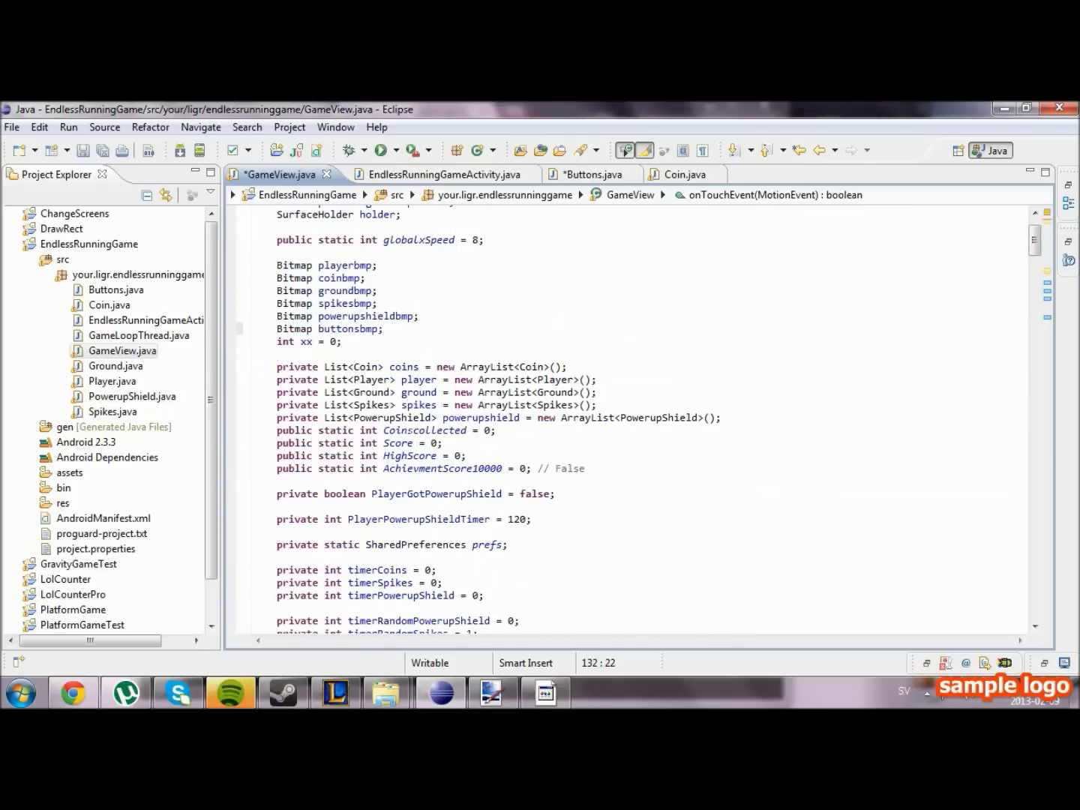
Declare 'private List<Buttons> buttons = new ArrayList<Buttons>();' below the powerupshield list.
{"action": "left_click", "coordinate": [405, 442]}
{"action": "left_click", "coordinate": [725, 417]}
{"action": "key", "text": "End"}
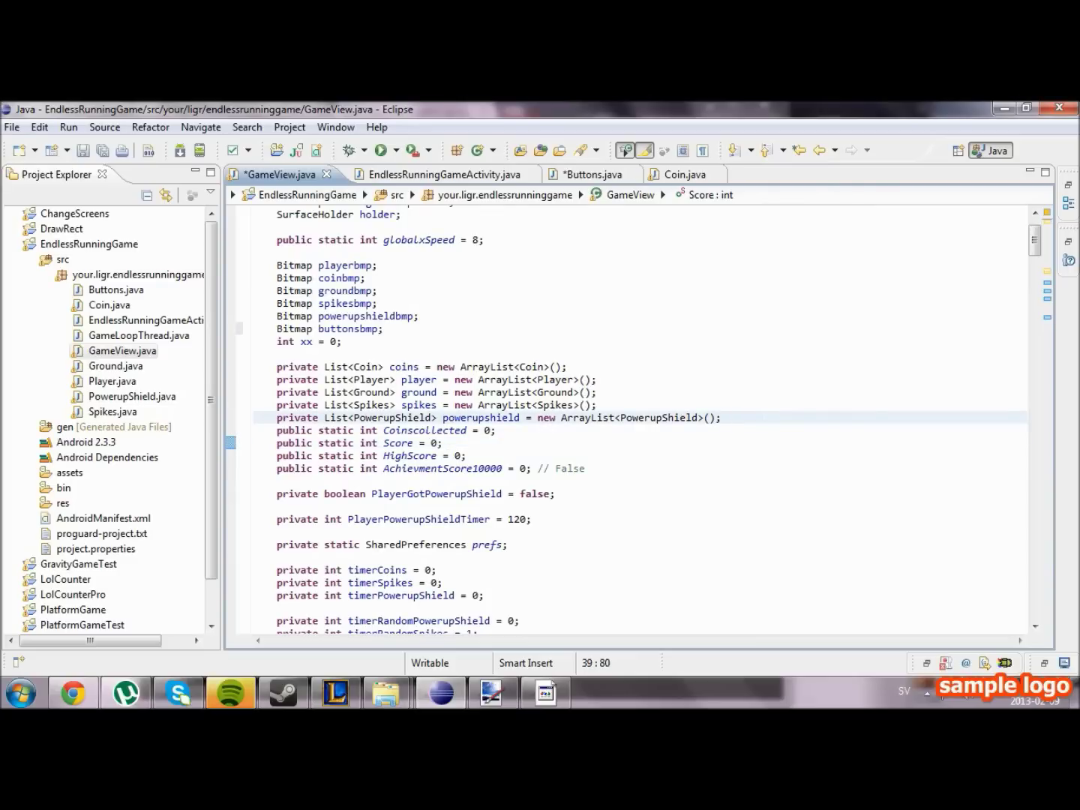
{"action": "key", "text": "Return"}
{"action": "type", "text": "a"}
{"action": "key", "text": "BackSpace"}
{"action": "type", "text": "private "}
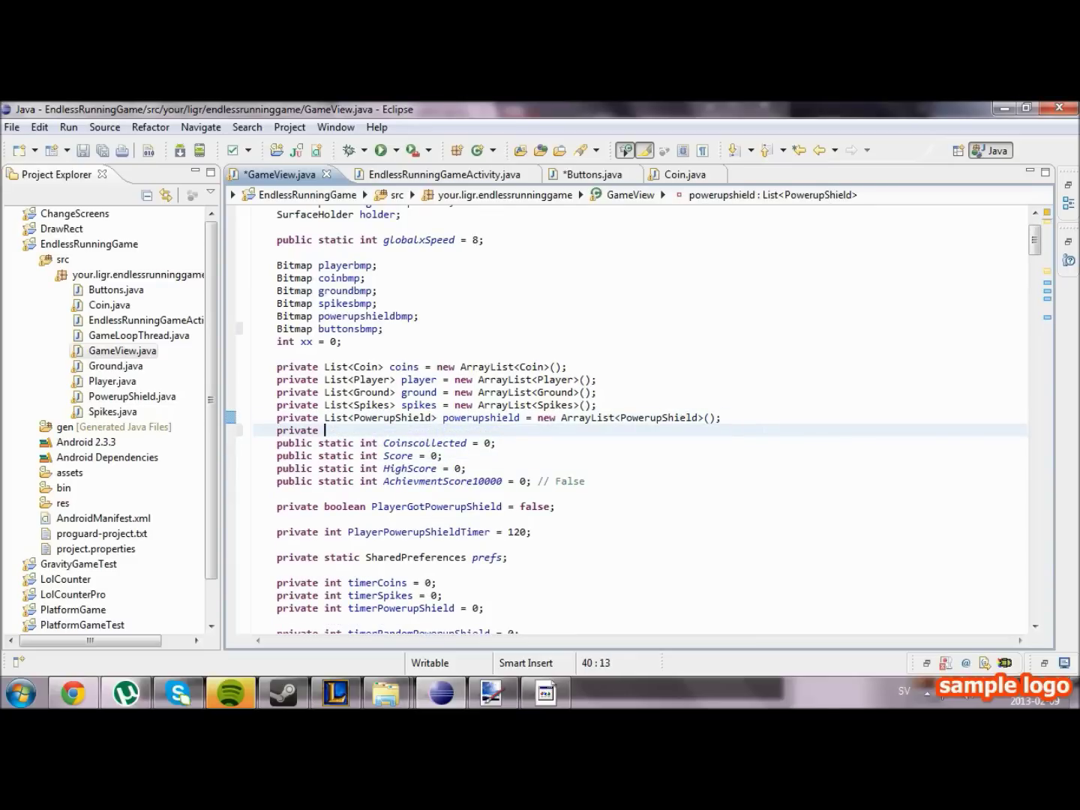
{"action": "type", "text": "List<Button"}
{"action": "type", "text": "s>> "}
{"action": "type", "text": "but"}
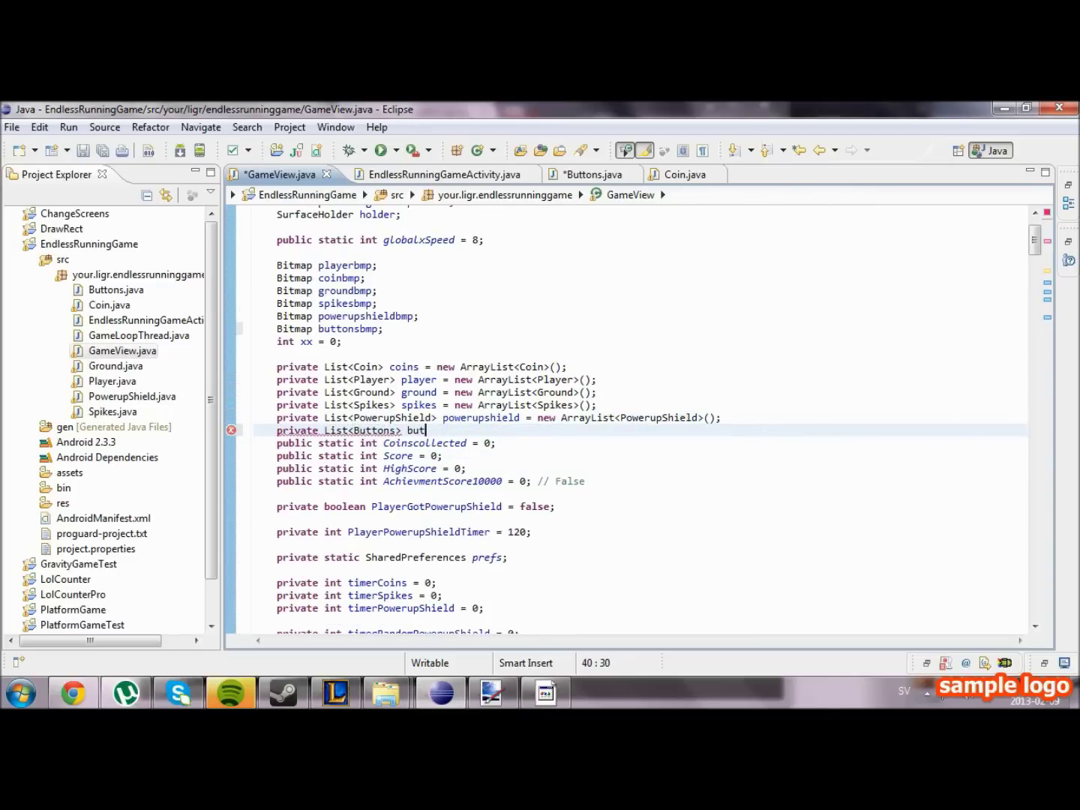
{"action": "type", "text": "tons = new Array"}
{"action": "type", "text": "Lis"}
{"action": "type", "text": "t<Buttons"}
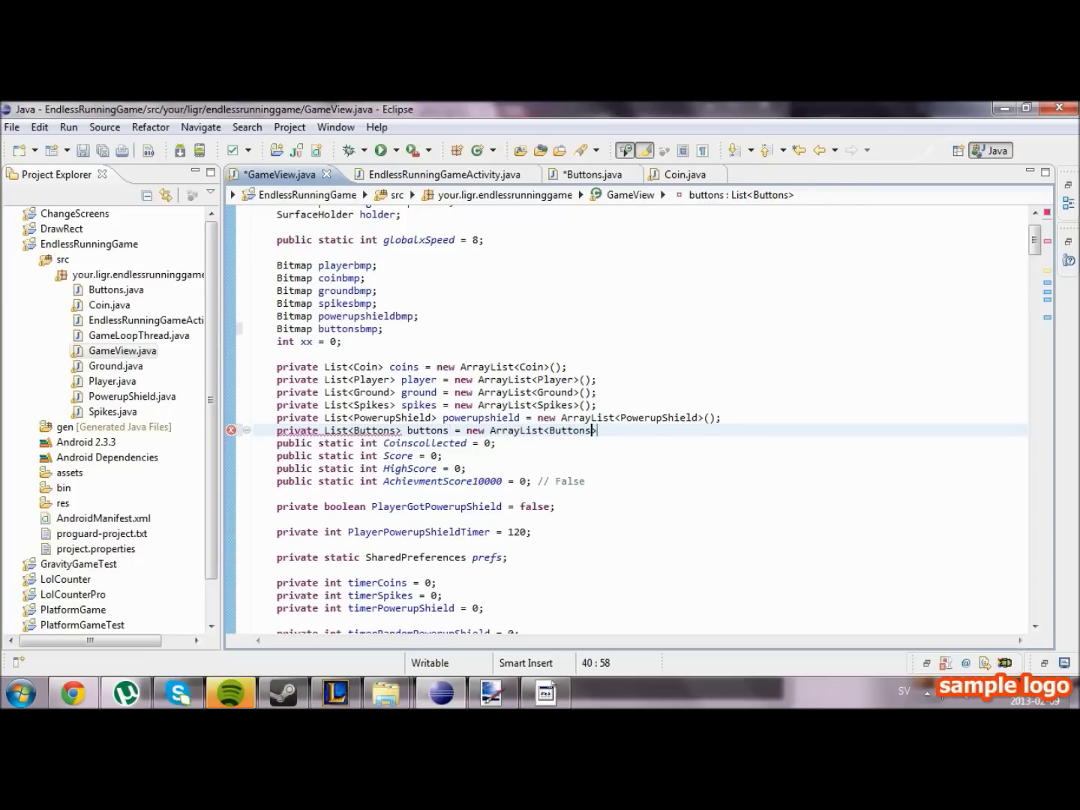
{"action": "type", "text": ">();"}
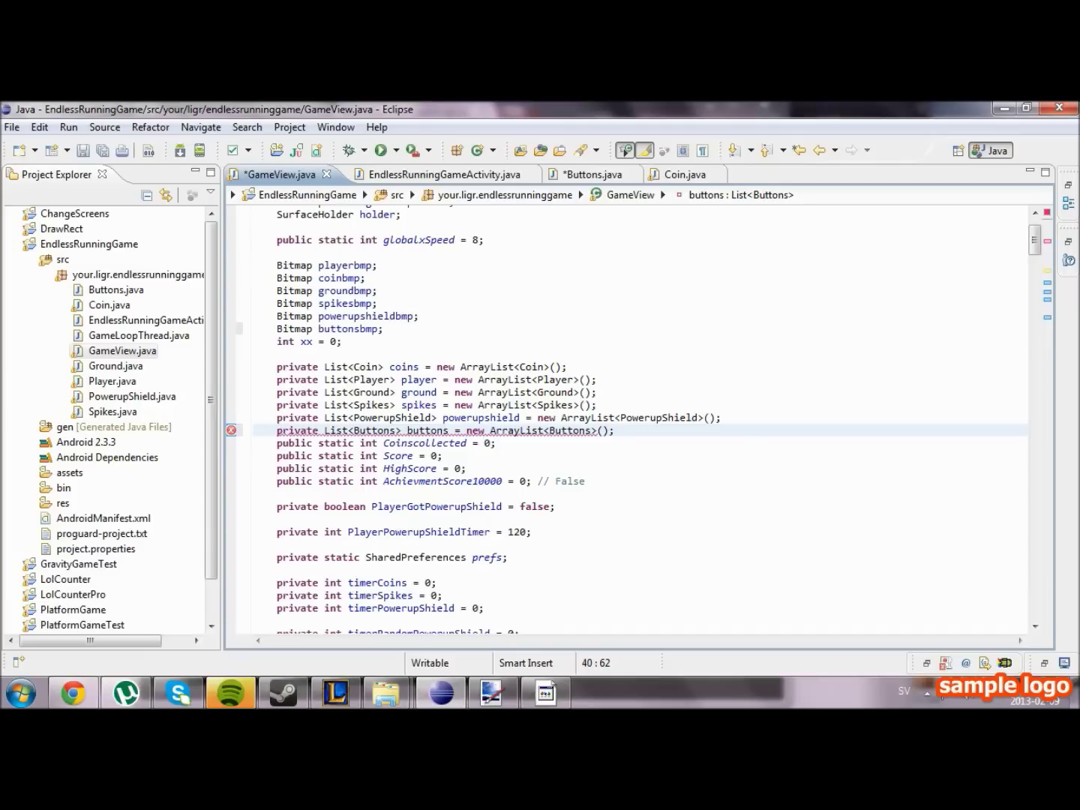
{"action": "key", "text": "Return"}
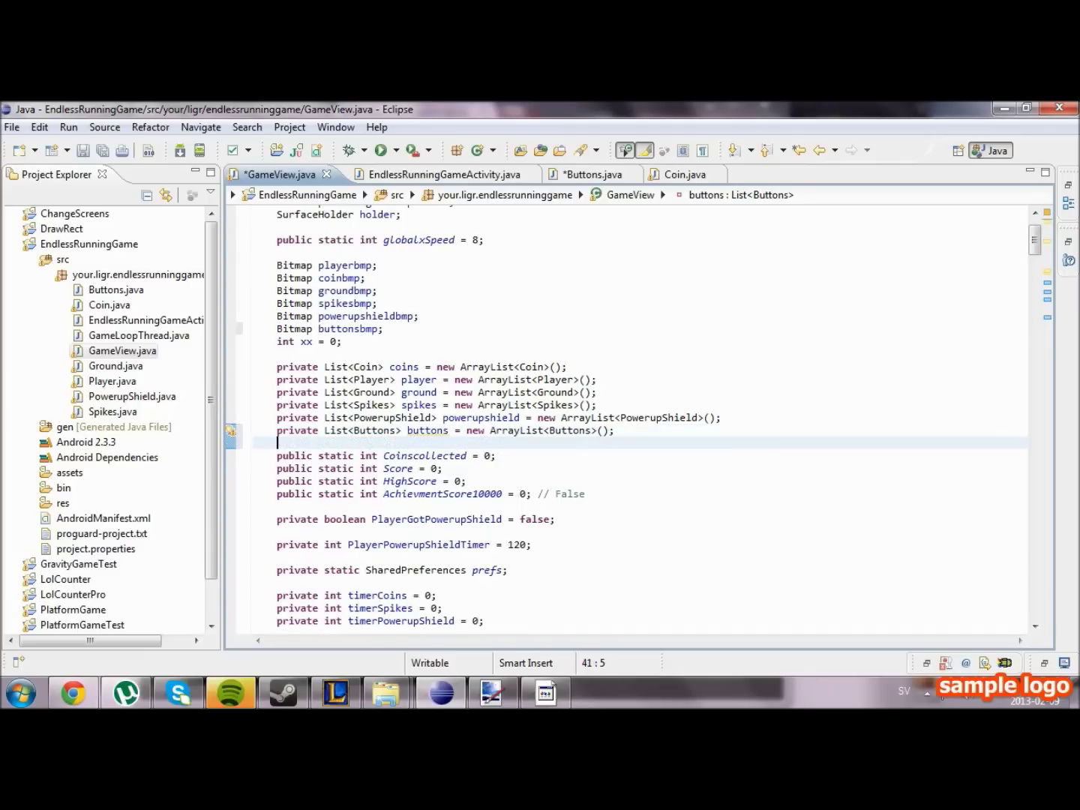
{"action": "left_click_drag", "start_coordinate": [1035, 243], "coordinate": [1022, 346]}
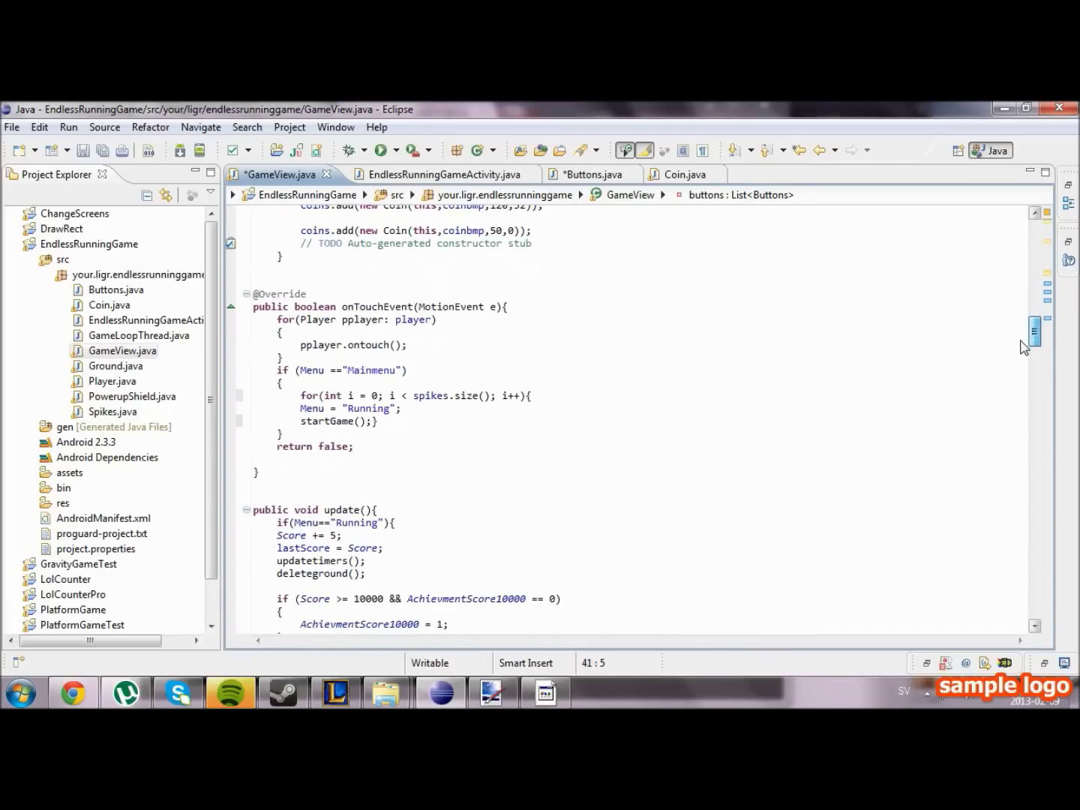
Move the Mainmenu block's closing brace to its own line and start an if inside the spikes loop.
{"action": "left_click", "coordinate": [259, 461]}
{"action": "left_click", "coordinate": [368, 410]}
{"action": "left_click", "coordinate": [466, 384]}
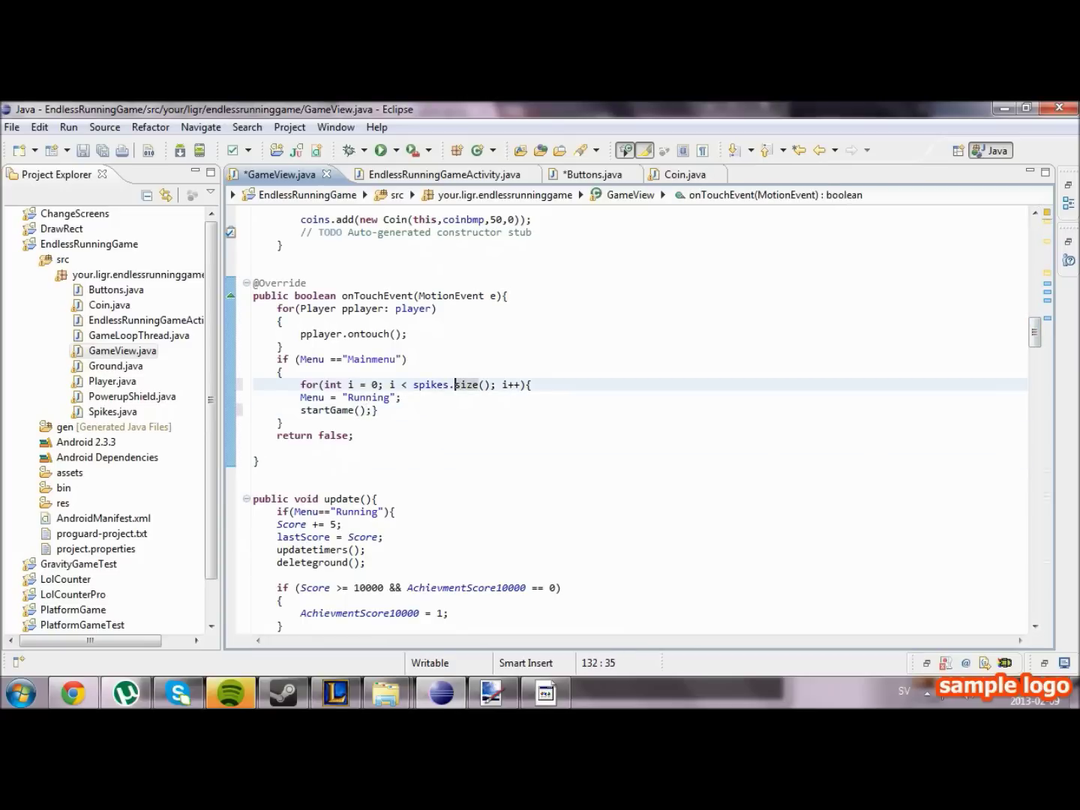
{"action": "left_click", "coordinate": [378, 410]}
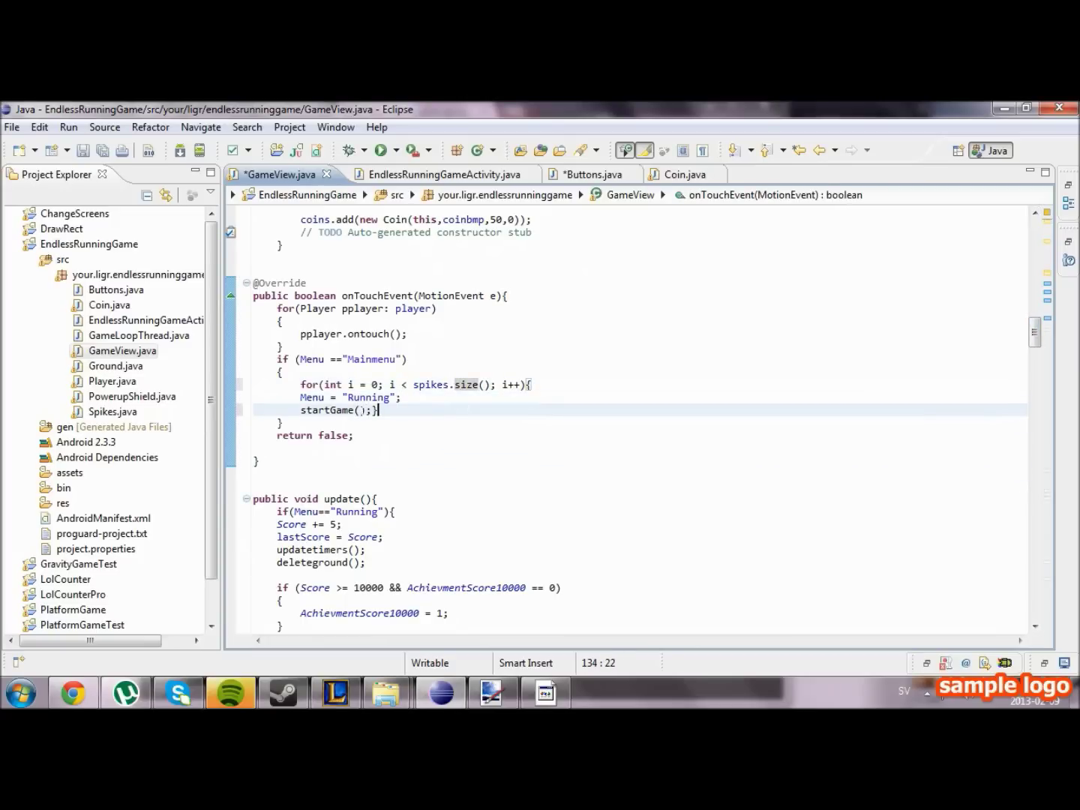
{"action": "key", "text": "Left"}
{"action": "key", "text": "Return"}
{"action": "key", "text": "Up"}
{"action": "key", "text": "Up"}
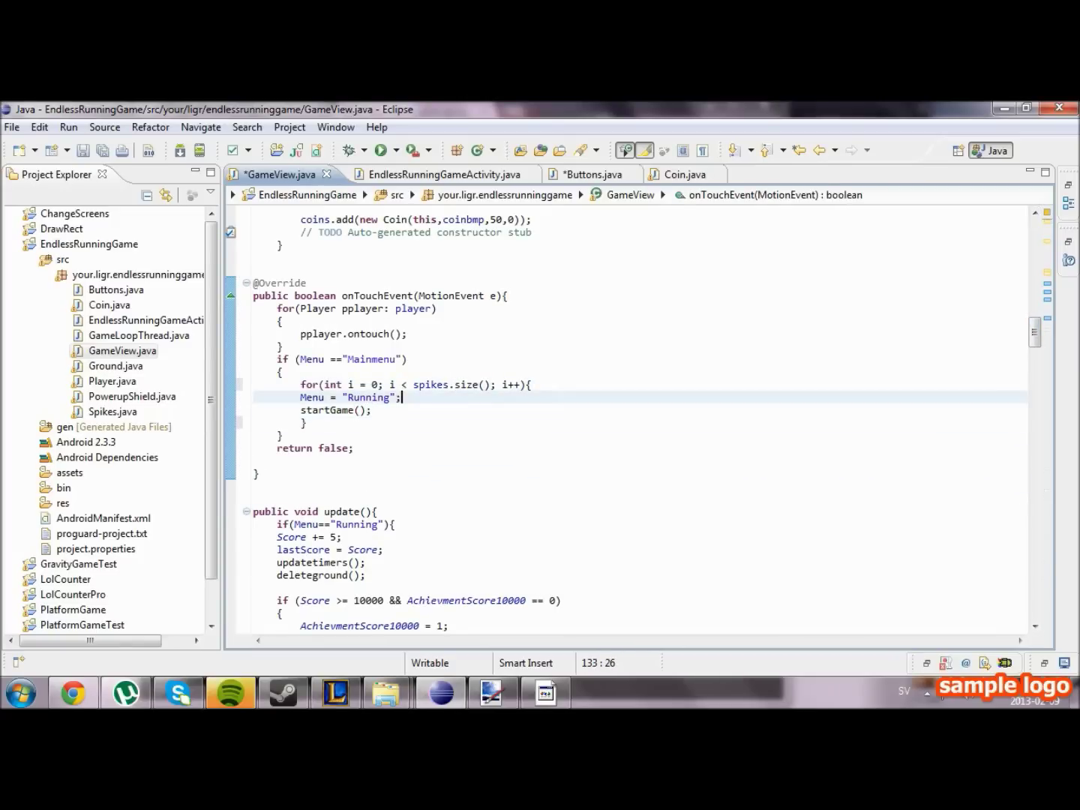
{"action": "key", "text": "Up"}
{"action": "key", "text": "End"}
{"action": "key", "text": "Return"}
{"action": "type", "text": "if ("}
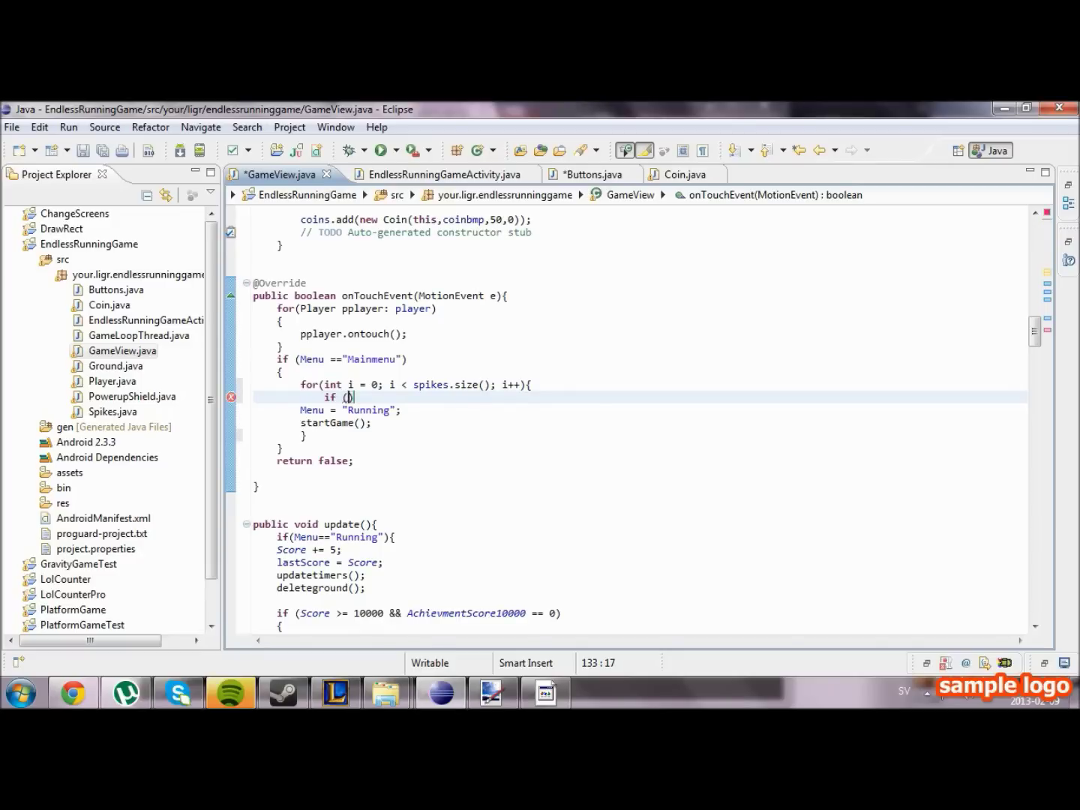
{"action": "type", "text": "i."}
Erase the half-typed spikes.get(i).mcurrentFrame condition, leaving 'if ()'.
{"action": "key", "text": "BackSpace"}
{"action": "key", "text": "BackSpace"}
{"action": "type", "text": "spik"}
{"action": "type", "text": "es.get"}
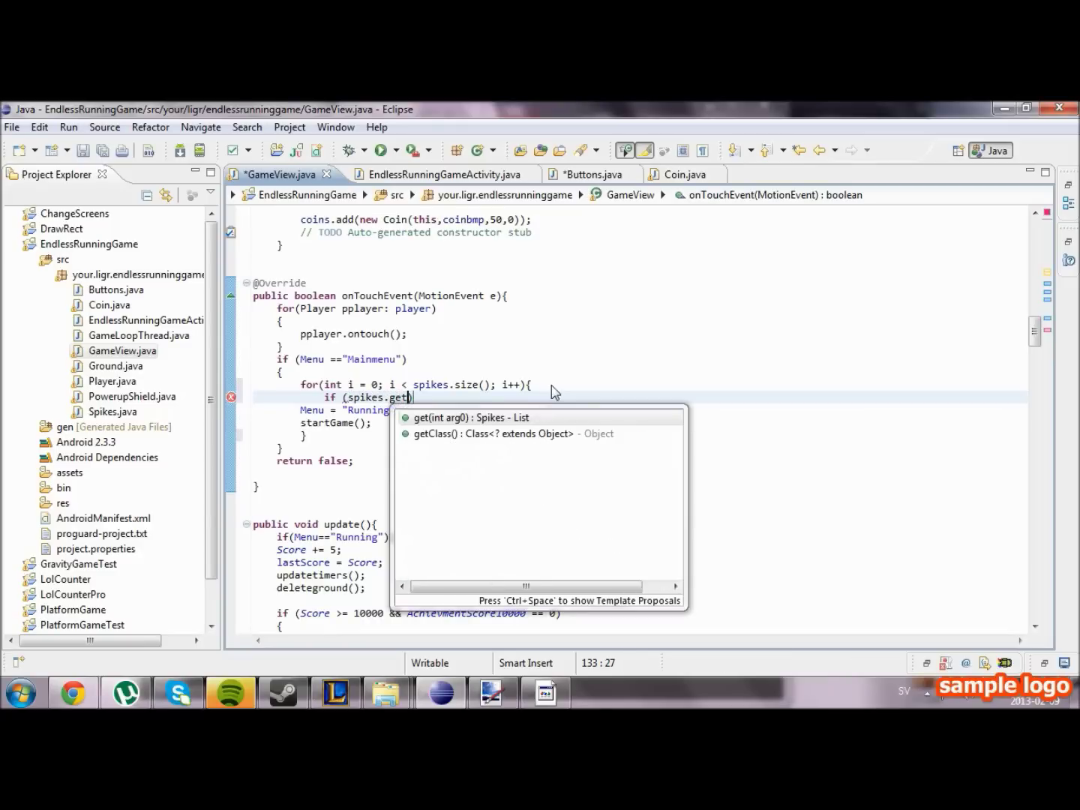
{"action": "type", "text": "(i).s"}
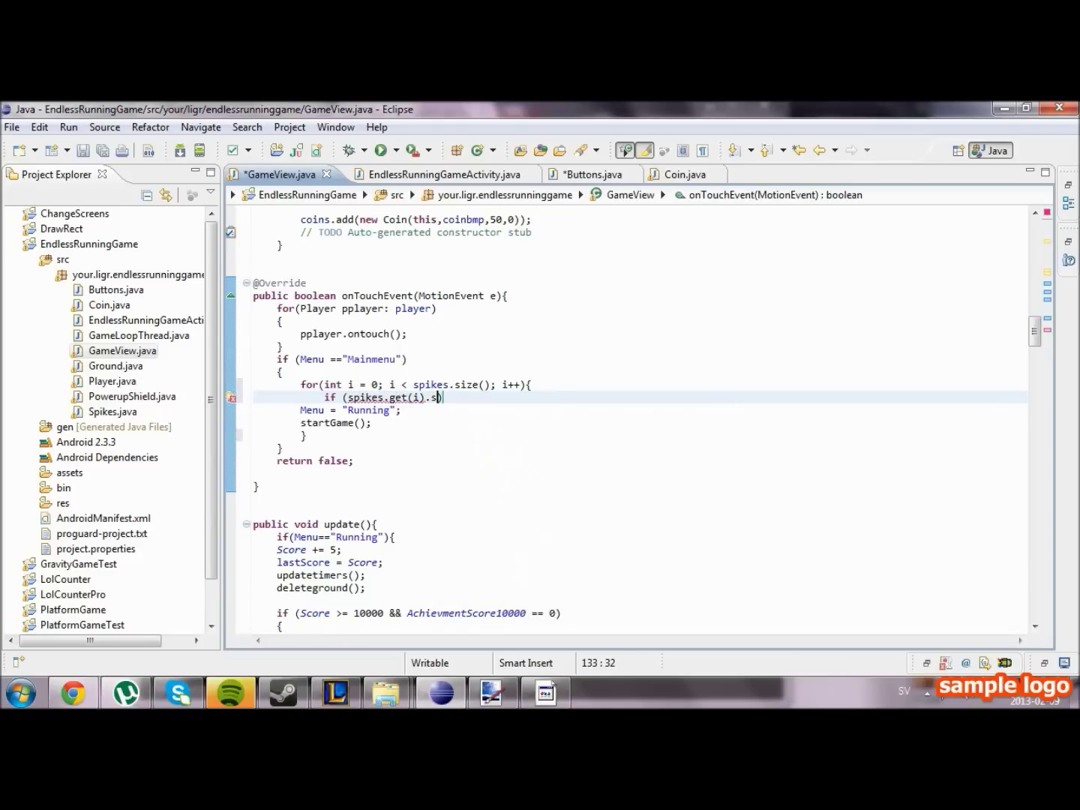
{"action": "type", "text": "tat"}
{"action": "key", "text": "BackSpace"}
{"action": "key", "text": "BackSpace"}
{"action": "key", "text": "BackSpace"}
{"action": "type", "text": "m"}
{"action": "type", "text": "currentFrame"}
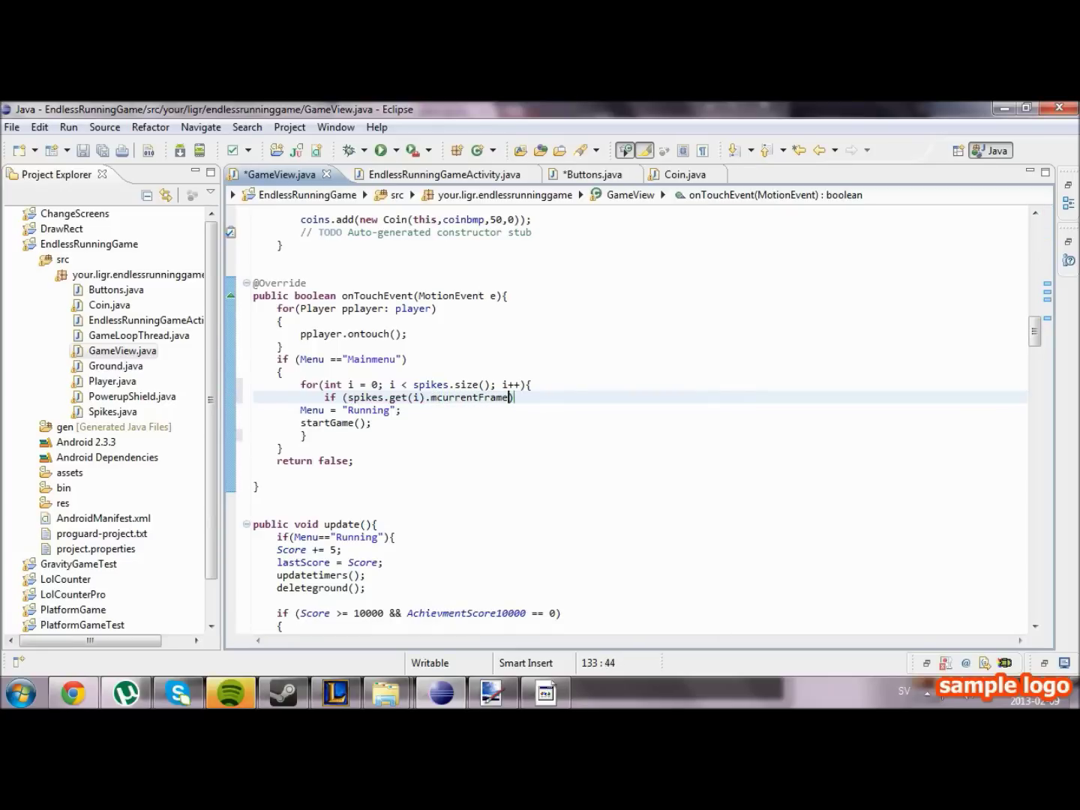
{"action": "key", "text": "Left"}
{"action": "key", "text": "BackSpace"}
{"action": "key", "text": "BackSpace"}
{"action": "key", "text": "BackSpace"}
{"action": "key", "text": "BackSpace"}
{"action": "key", "text": "BackSpace"}
{"action": "key", "text": "BackSpace"}
{"action": "key", "text": "BackSpace"}
{"action": "key", "text": "BackSpace"}
{"action": "key", "text": "BackSpace"}
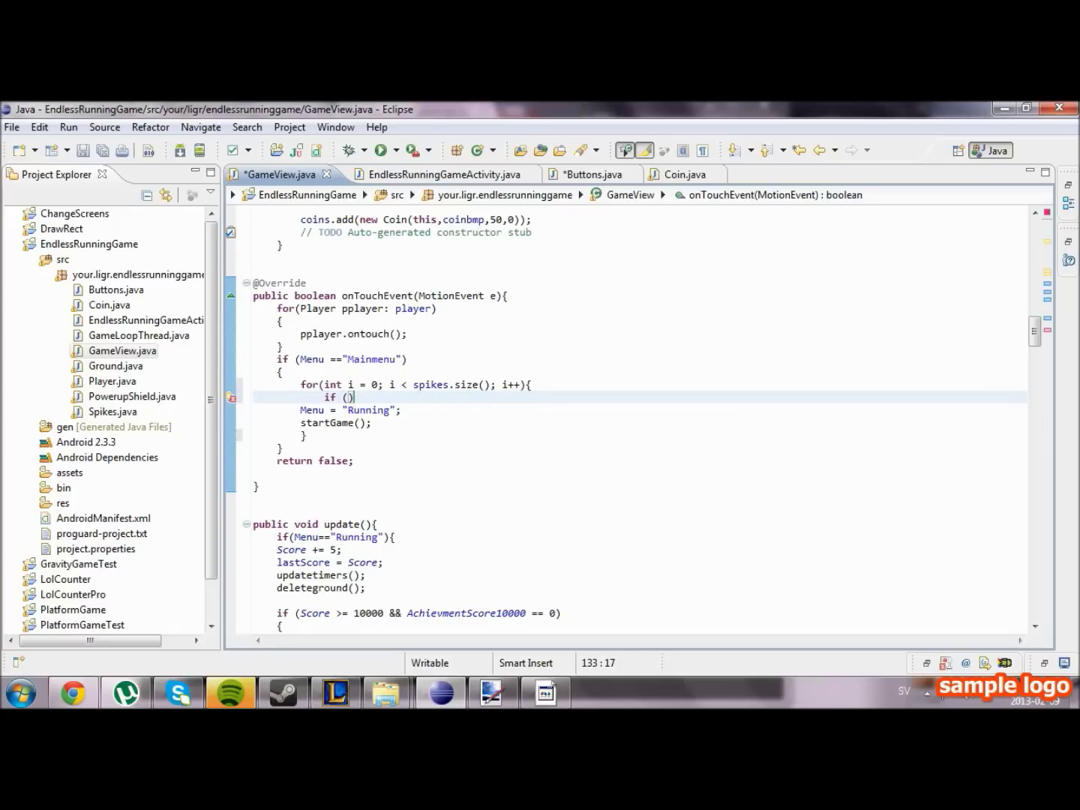
{"action": "type", "text": ")"}
Write the condition buttons.get(i).getState() == 1 with a '// Restart' comment opening the block.
{"action": "key", "text": "Left"}
{"action": "type", "text": "b"}
{"action": "type", "text": "uttons.get"}
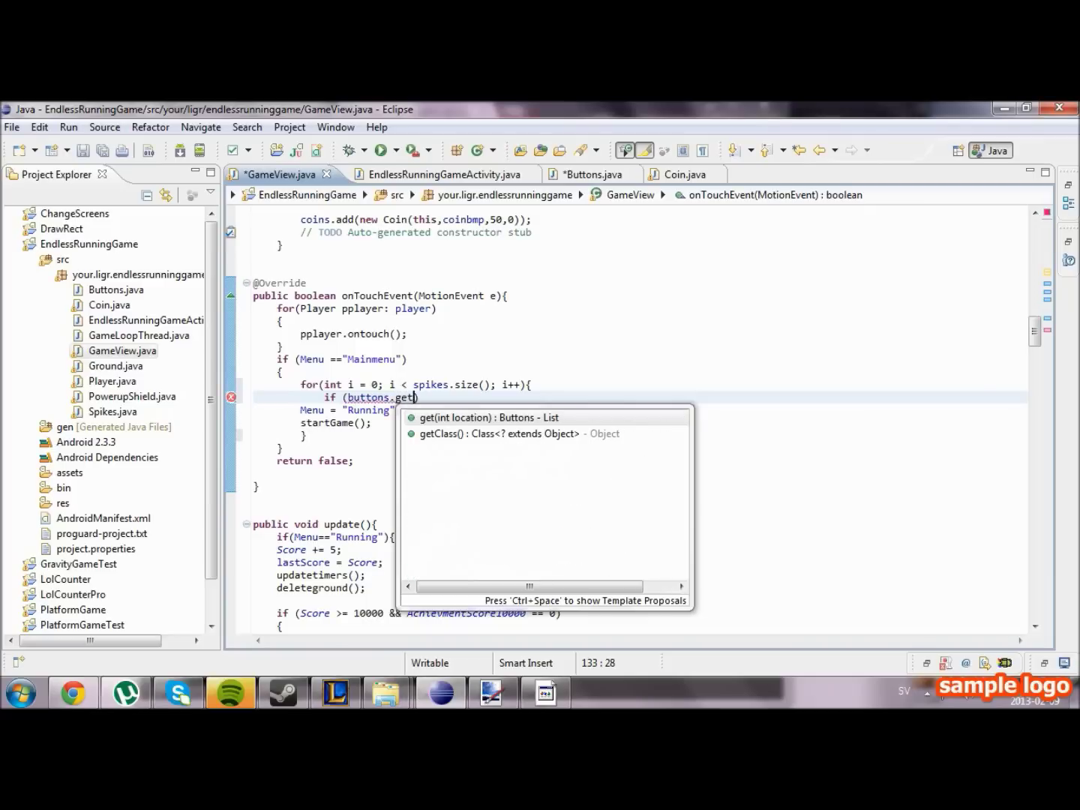
{"action": "type", "text": "(i)"}
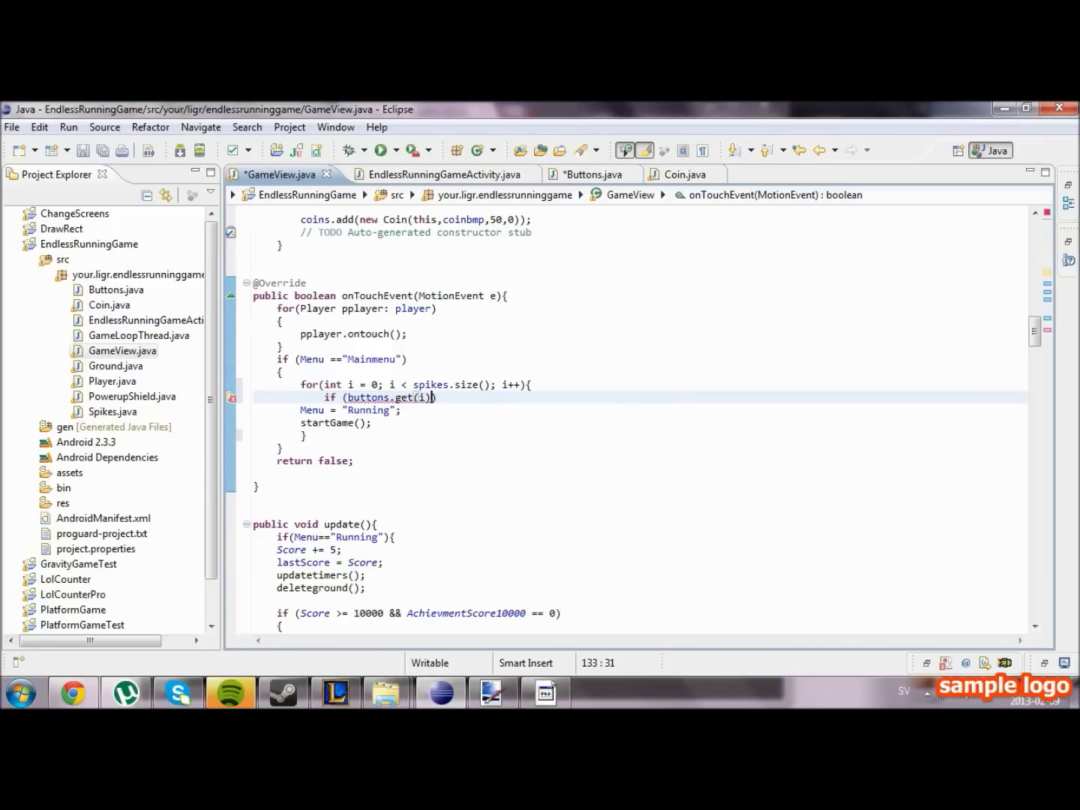
{"action": "type", "text": "."}
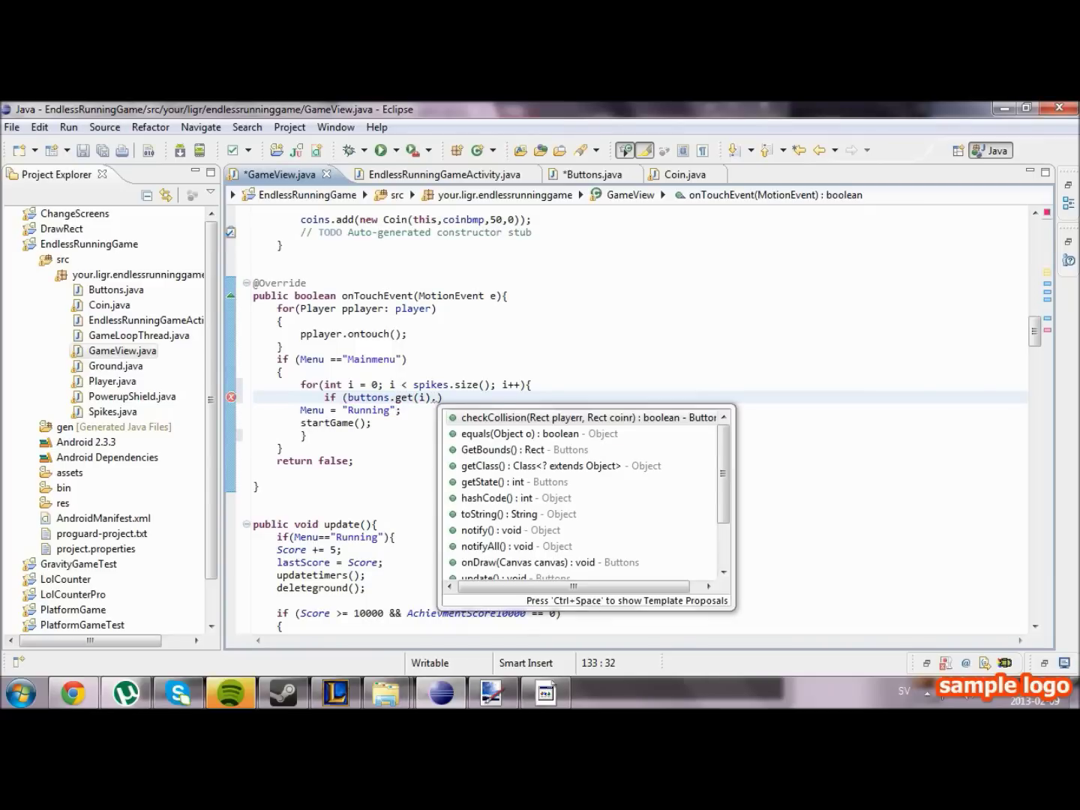
{"action": "type", "text": "return"}
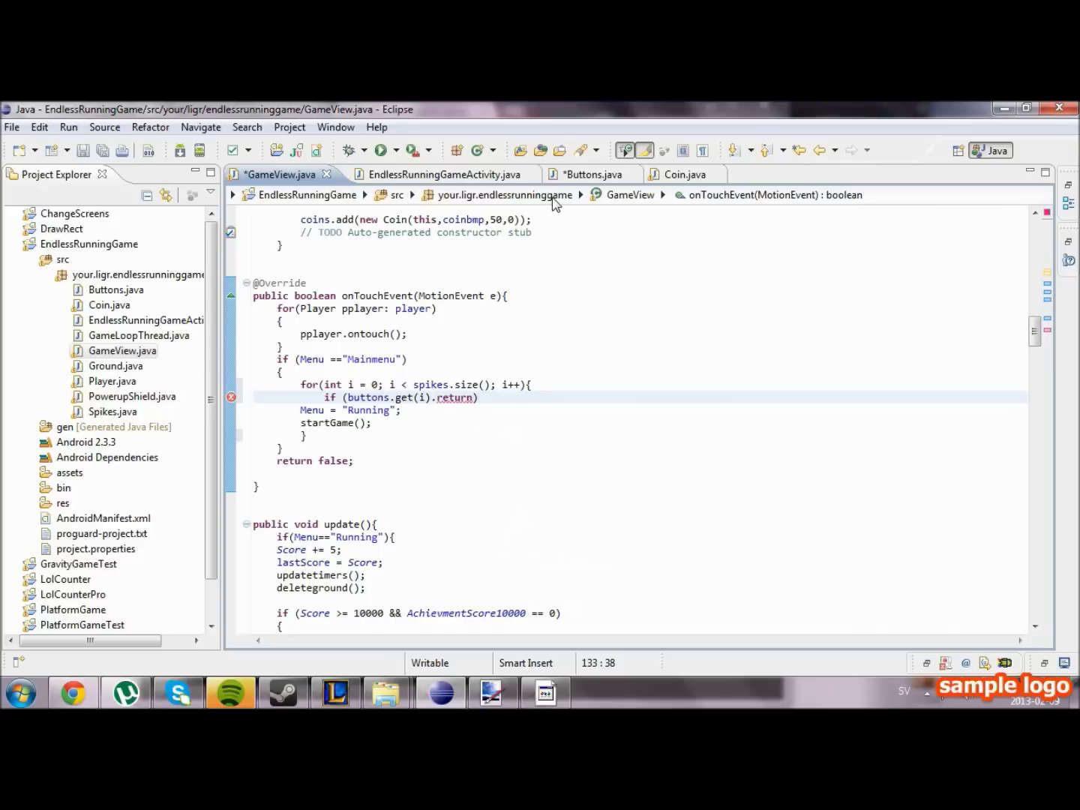
{"action": "key", "text": "Return"}
{"action": "key", "text": "BackSpace"}
{"action": "key", "text": "BackSpace"}
{"action": "key", "text": "BackSpace"}
{"action": "key", "text": "BackSpace"}
{"action": "key", "text": "BackSpace"}
{"action": "key", "text": "BackSpace"}
{"action": "key", "text": "BackSpace"}
{"action": "type", "text": "get"}
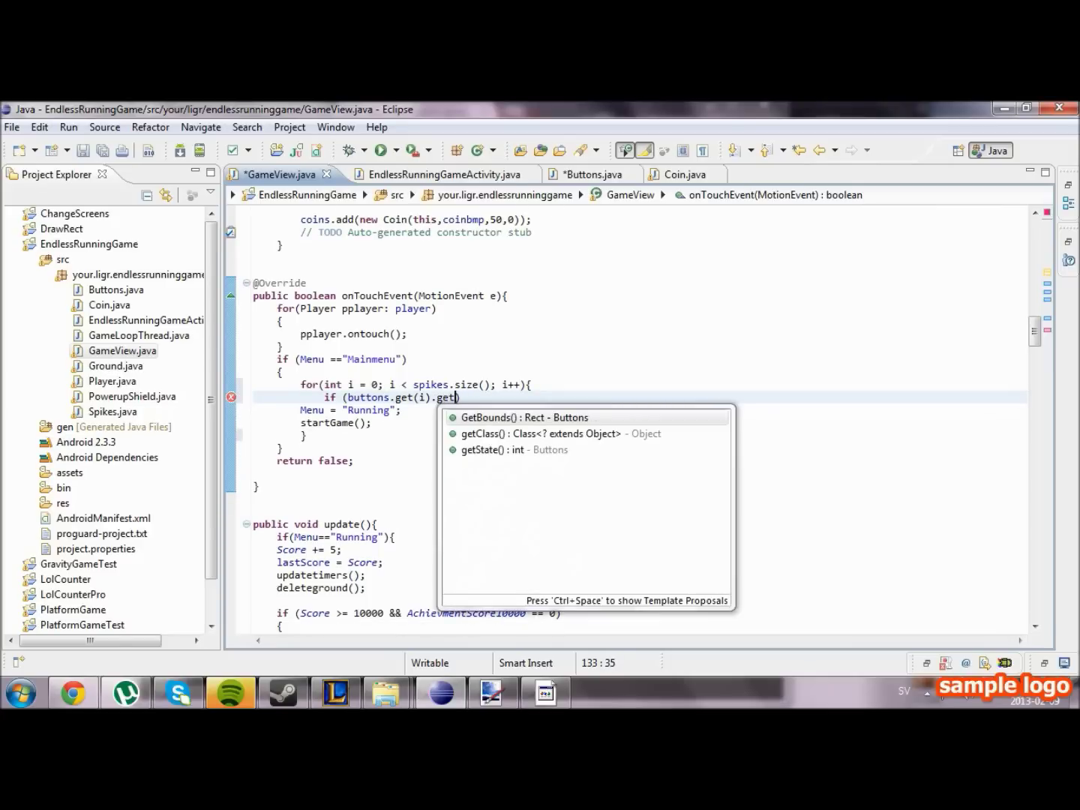
{"action": "type", "text": "State() = "}
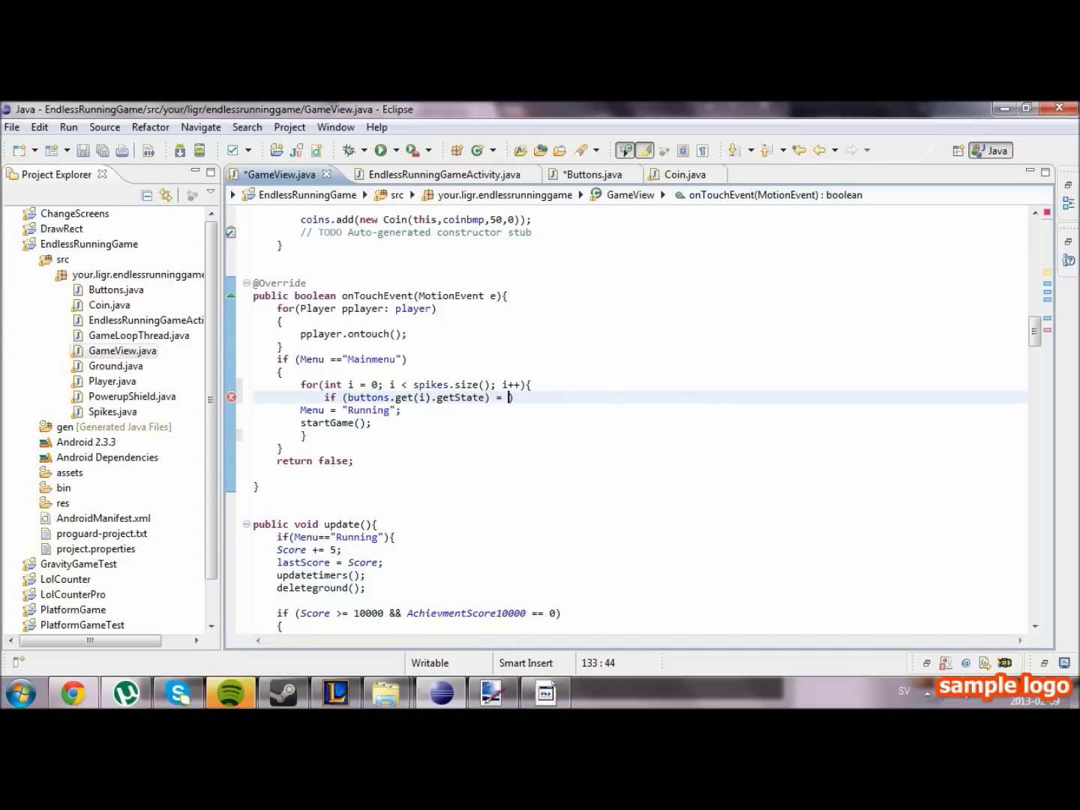
{"action": "type", "text": "1"}
{"action": "type", "text": ")"}
{"action": "type", "text": " // "}
{"action": "type", "text": "Restart"}
{"action": "key", "text": "Home"}
{"action": "key", "text": "ctrl+Right"}
{"action": "key", "text": "ctrl+Right"}
{"action": "key", "text": "ctrl+Right"}
{"action": "type", "text": "="}
{"action": "key", "text": "Left"}
{"action": "type", "text": "{"}
Close the Restart block after startGame(); and fix the getState() parentheses and braces.
{"action": "key", "text": "Down"}
{"action": "key", "text": "Down"}
{"action": "key", "text": "End"}
{"action": "key", "text": "BackSpace"}
{"action": "type", "text": "}"}
{"action": "key", "text": "shift+Up"}
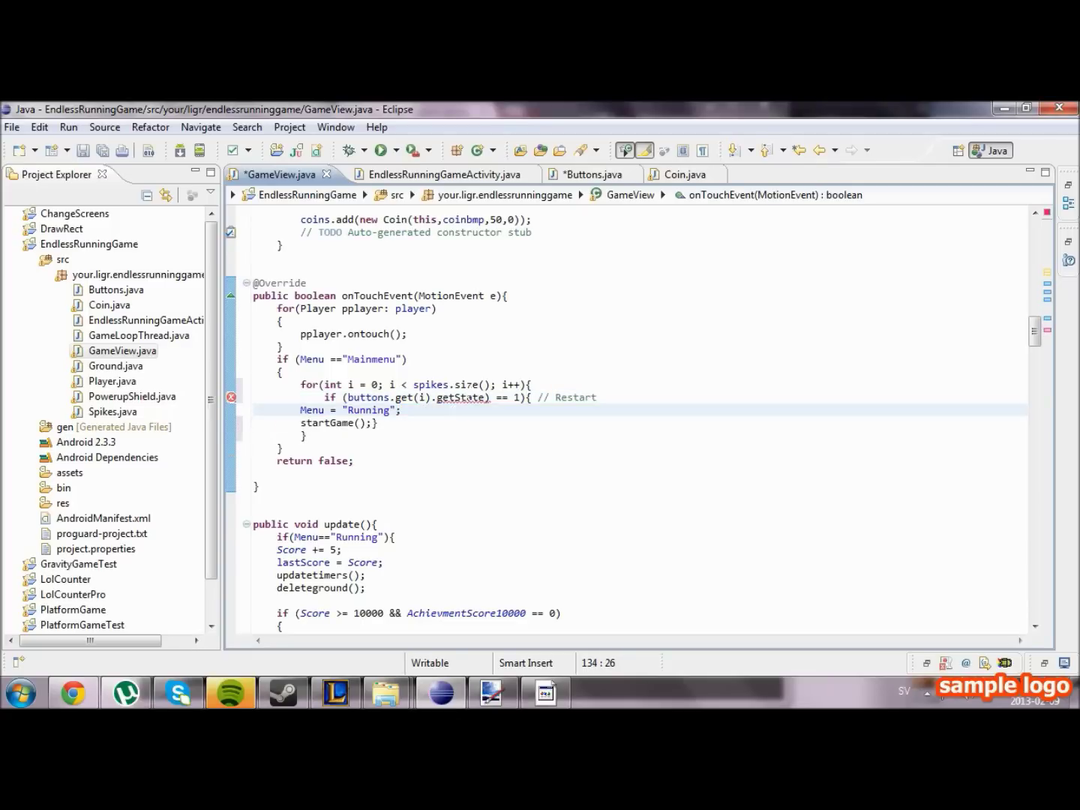
{"action": "left_click", "coordinate": [484, 397]}
{"action": "type", "text": "()"}
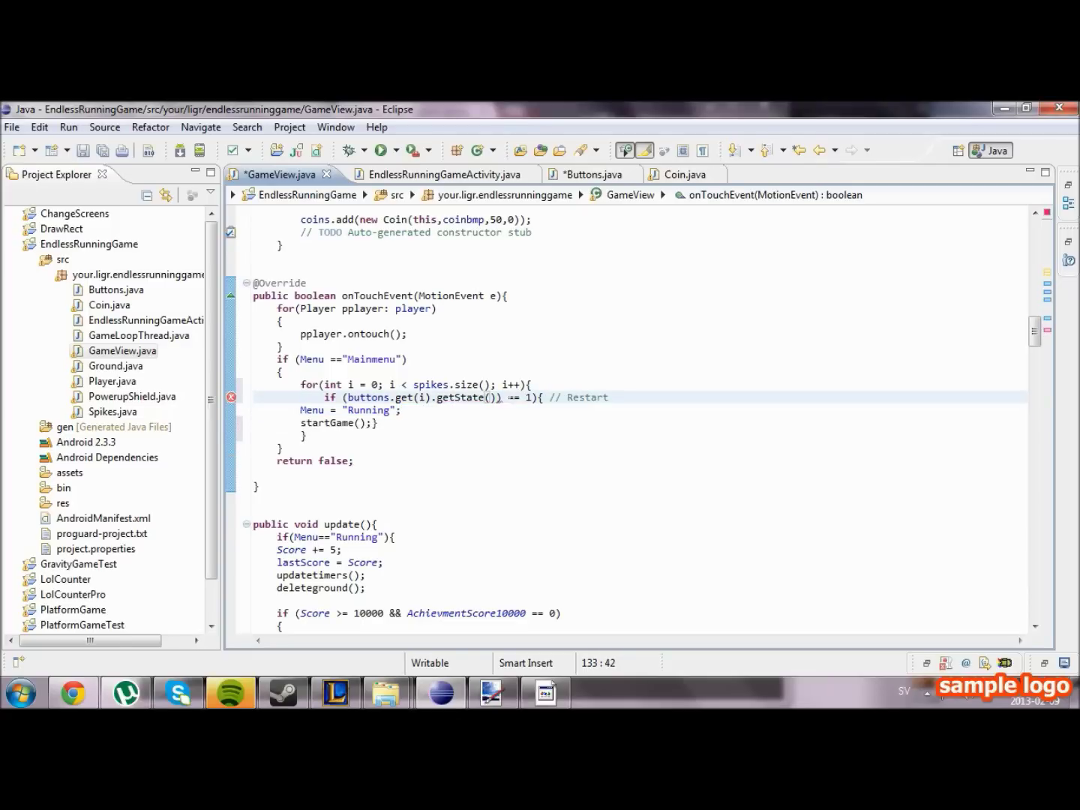
{"action": "key", "text": "Delete"}
{"action": "left_click", "coordinate": [378, 423]}
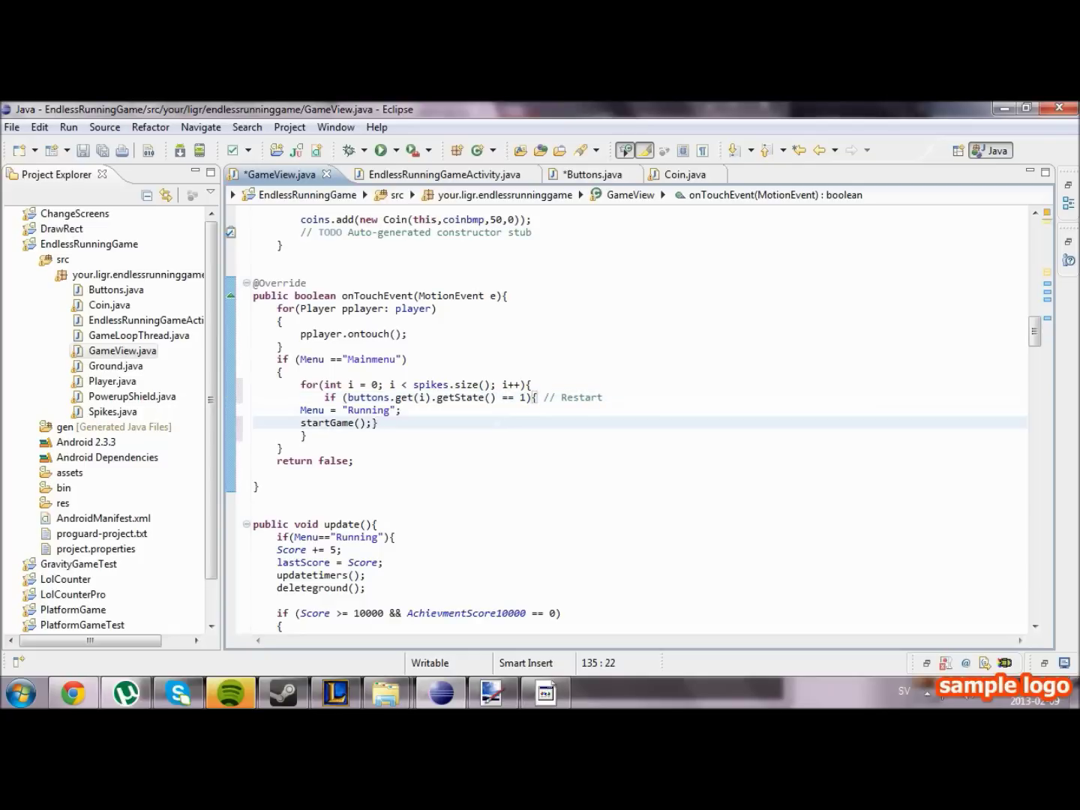
{"action": "left_click", "coordinate": [539, 397]}
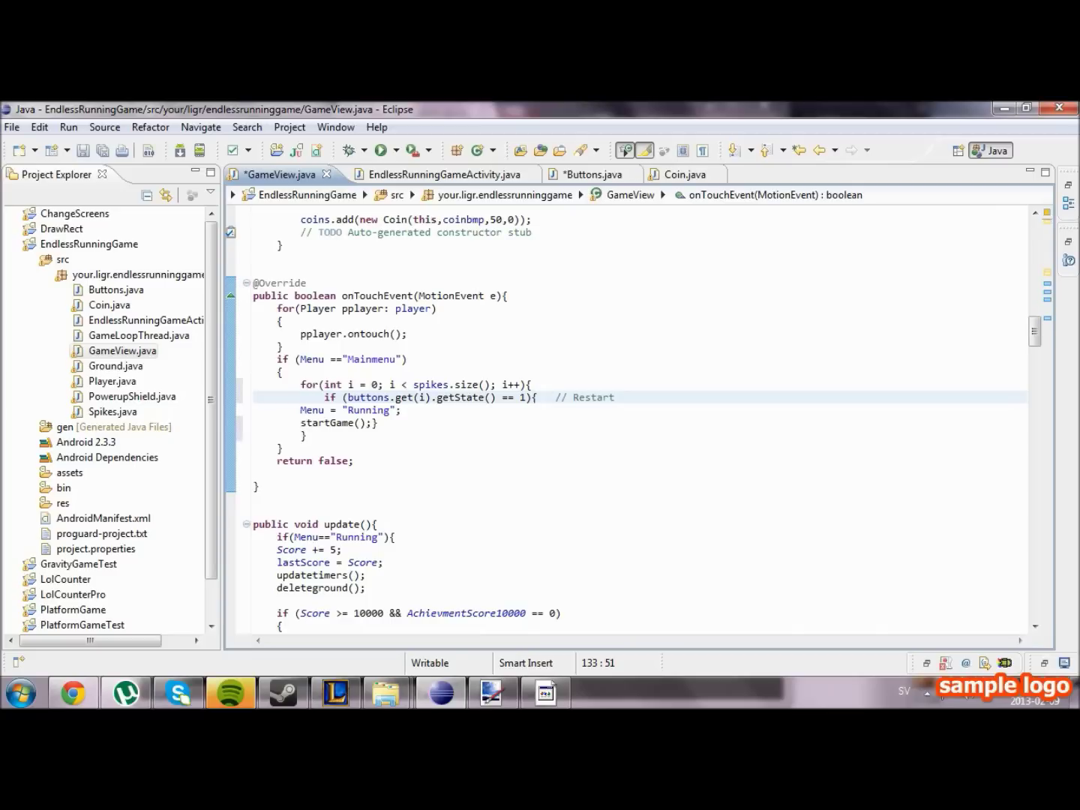
{"action": "key", "text": "Left"}
{"action": "key", "text": "Left"}
{"action": "key", "text": "End"}
Begin the touch X-range check inside the Restart block, removing a mistaken x+ comparison.
{"action": "key", "text": "Return"}
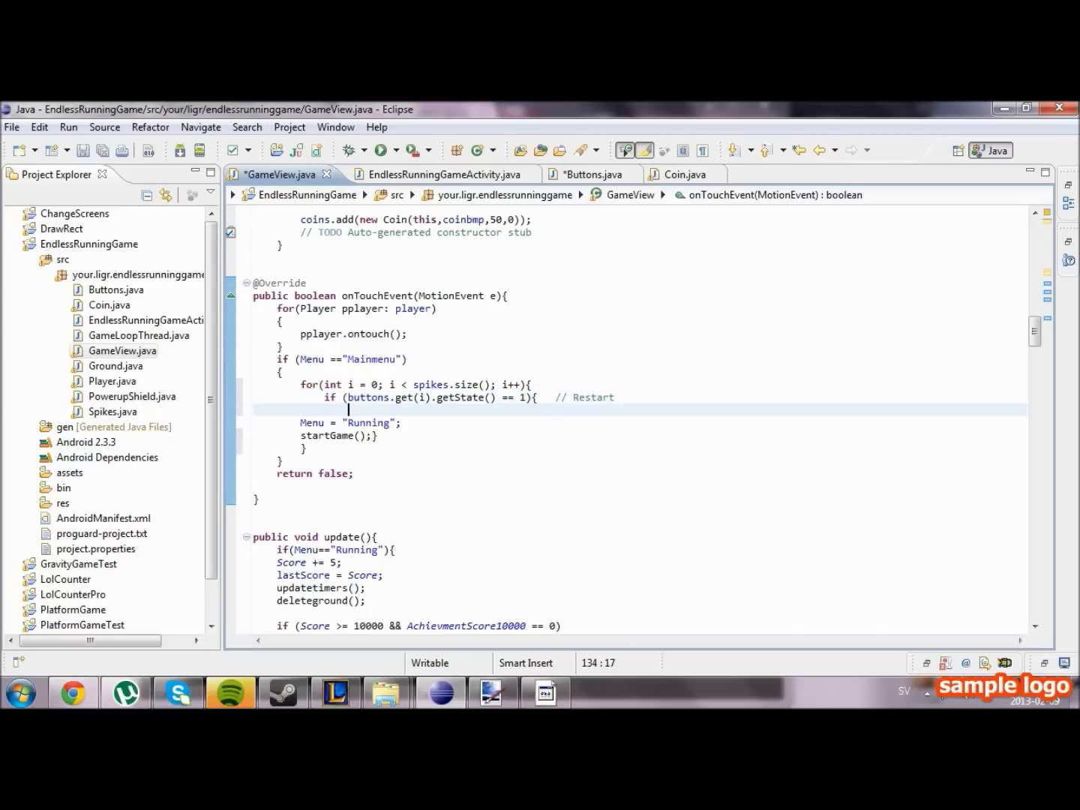
{"action": "key", "text": "BackSpace"}
{"action": "key", "text": "BackSpace"}
{"action": "key", "text": "ctrl+z"}
{"action": "key", "text": "BackSpace"}
{"action": "key", "text": "BackSpace"}
{"action": "type", "text": "if (x>"}
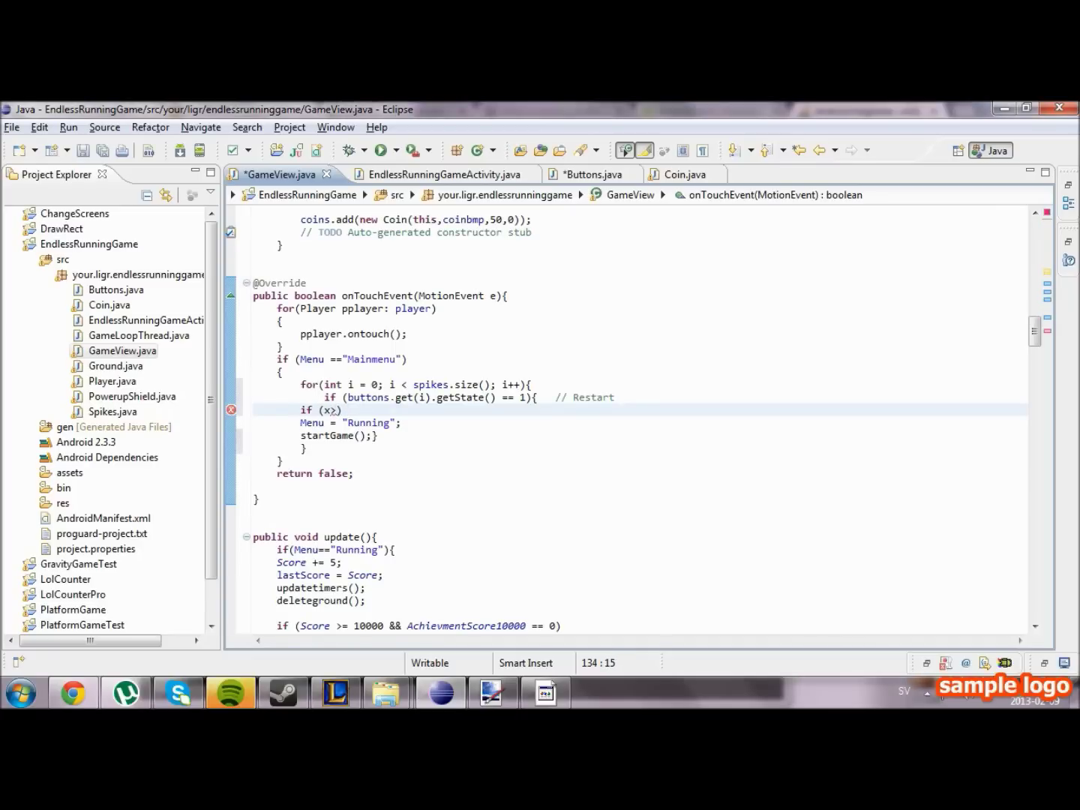
{"action": "type", "text": "e."}
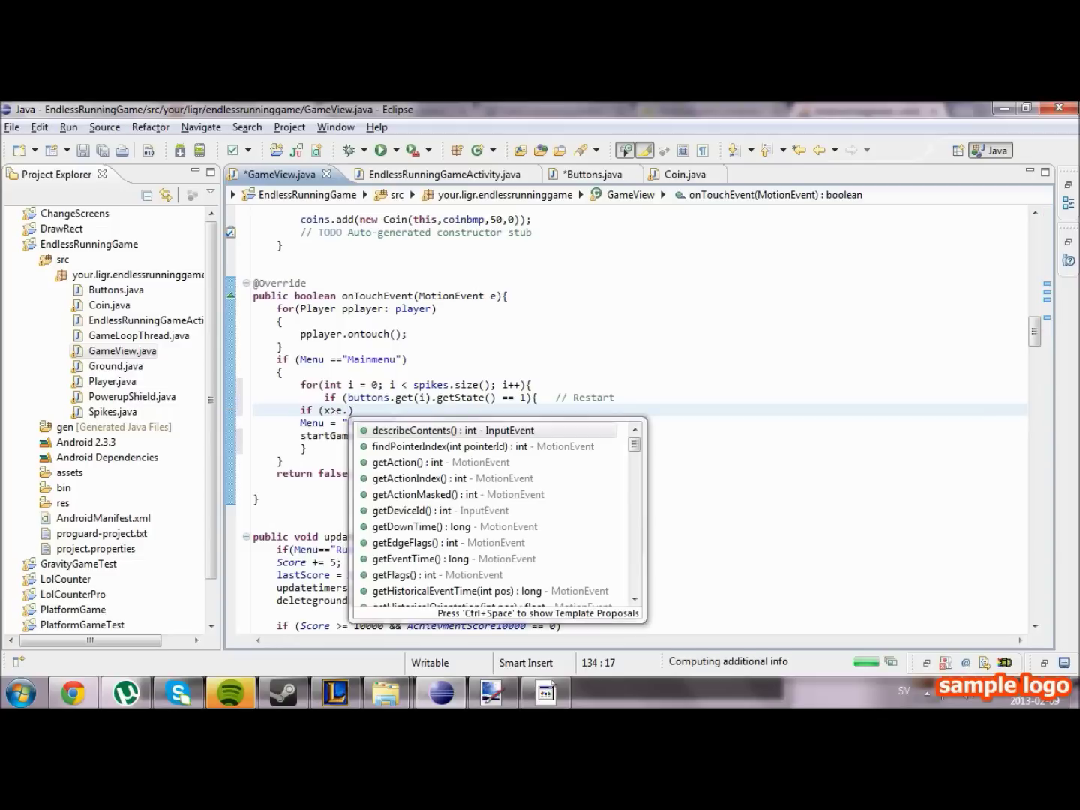
{"action": "type", "text": "getX("}
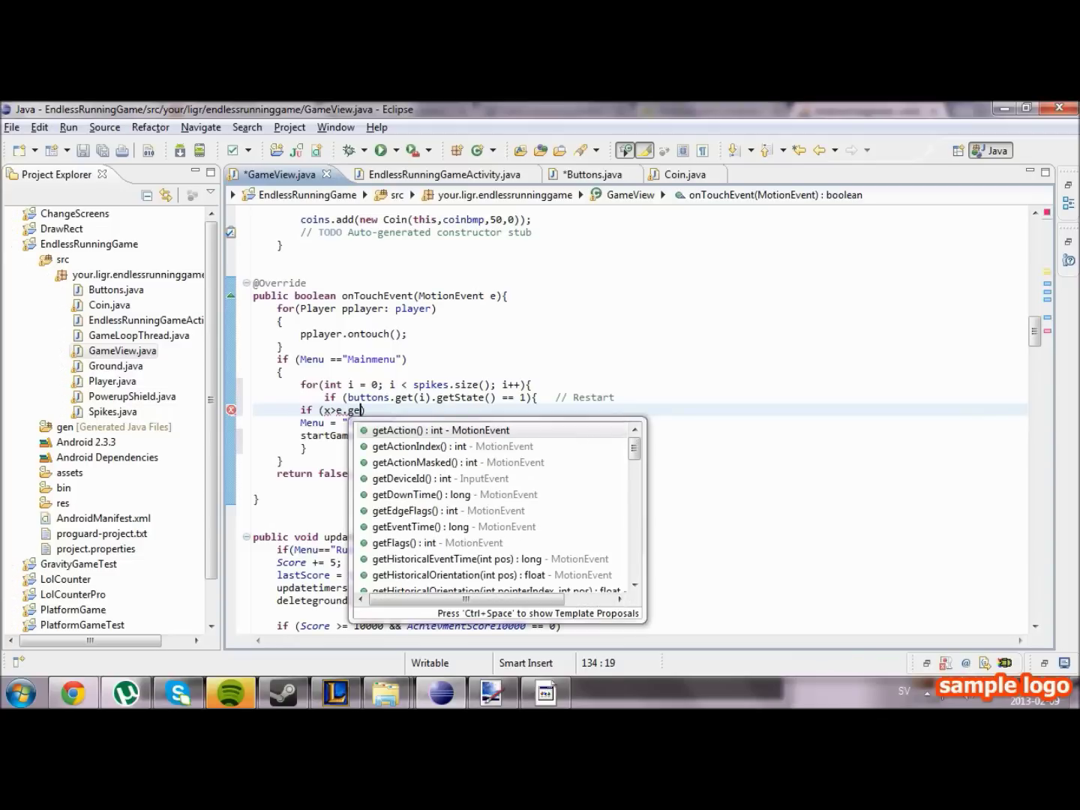
{"action": "type", "text": ")"}
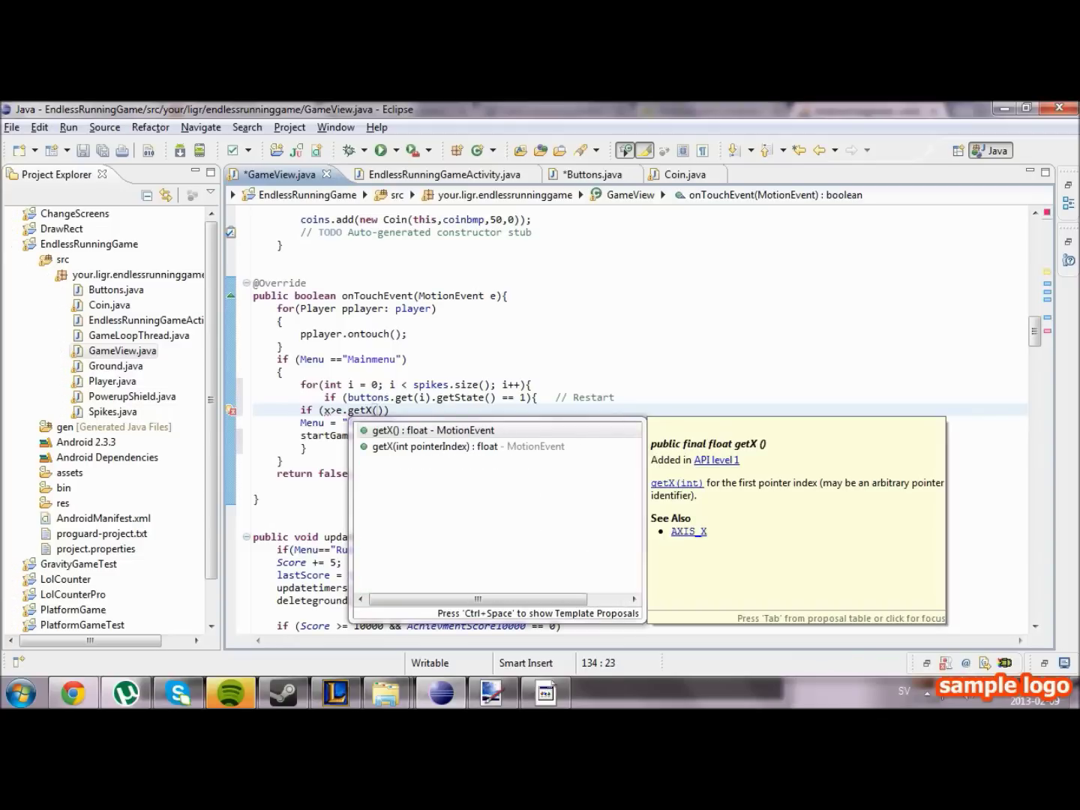
{"action": "type", "text": " && "}
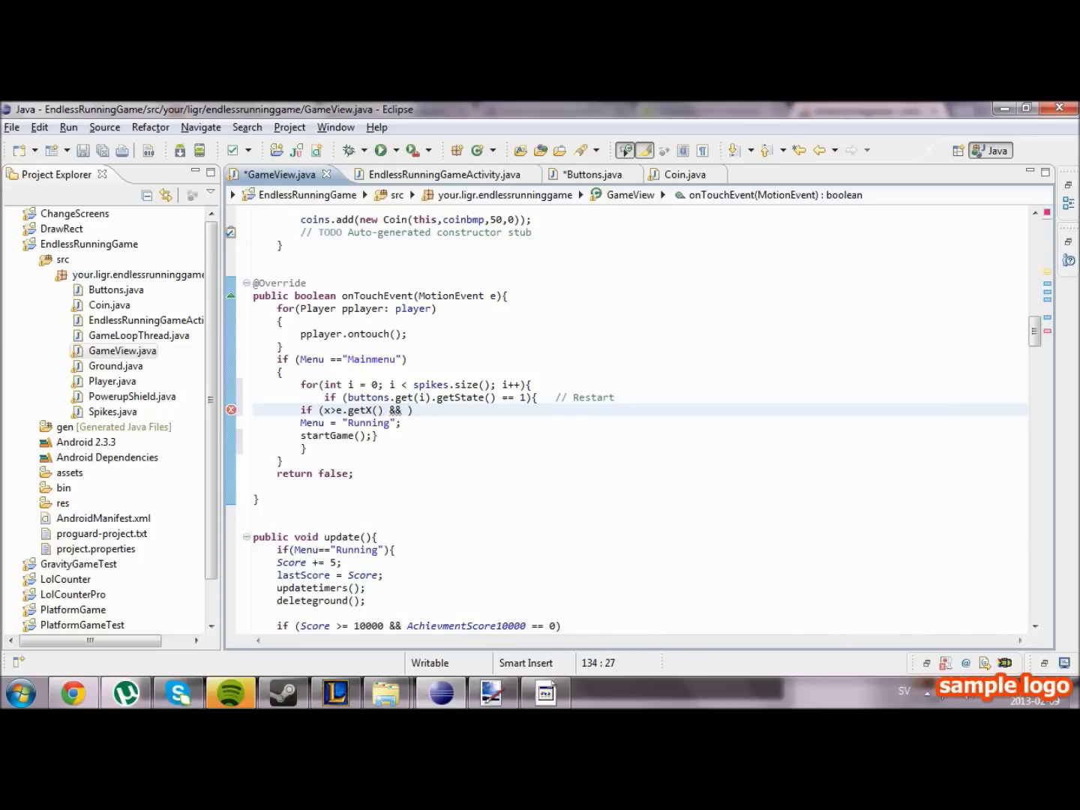
{"action": "type", "text": "x<"}
{"action": "type", "text": "e.getX"}
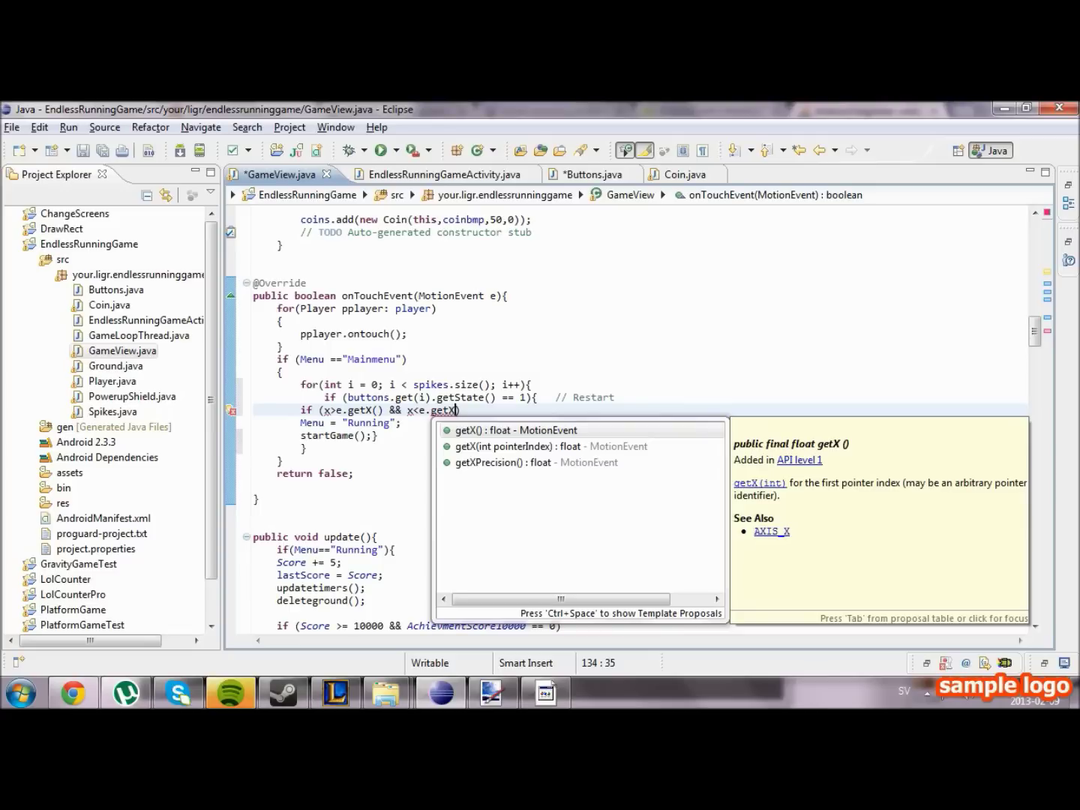
{"action": "key", "text": "BackSpace"}
{"action": "key", "text": "BackSpace"}
{"action": "key", "text": "BackSpace"}
{"action": "type", "text": "+width,y+32"}
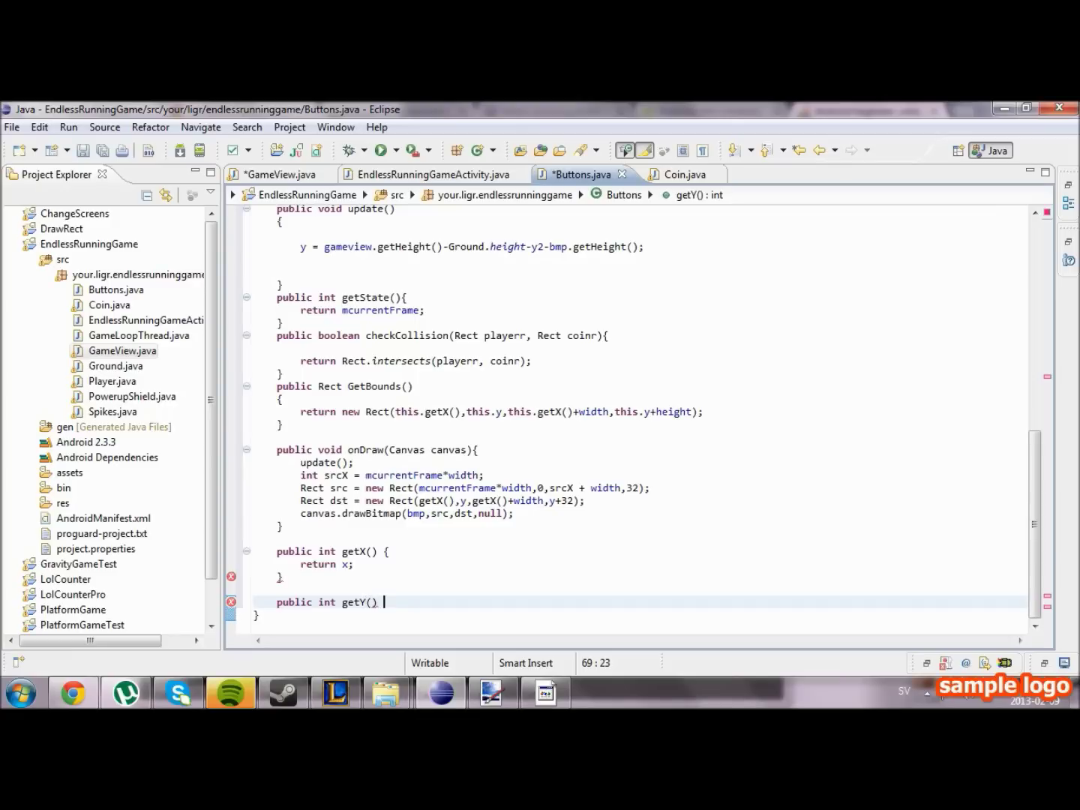
{"action": "type", "text": "{"}
Add 'public int getY() { return y; }' to Buttons.java and return to GameView.
{"action": "key", "text": "Return"}
{"action": "type", "text": "return"}
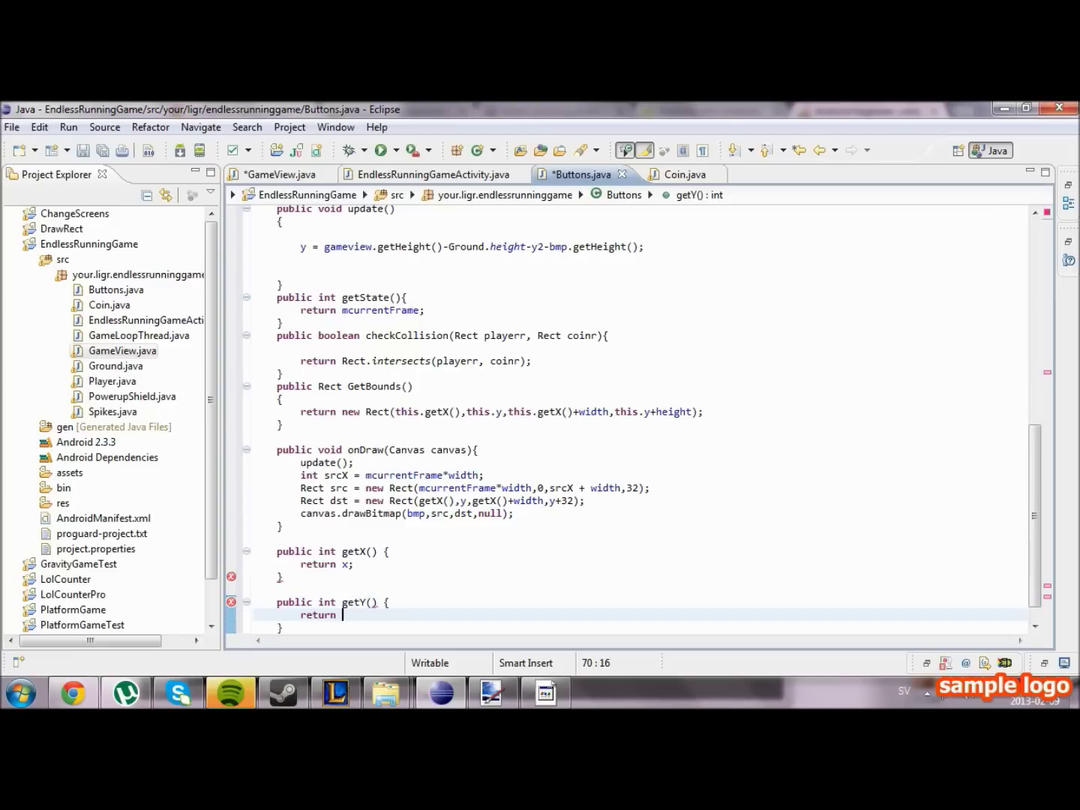
{"action": "type", "text": " y;"}
{"action": "scroll", "coordinate": [590, 422], "scroll_direction": "down", "scroll_amount": 1}
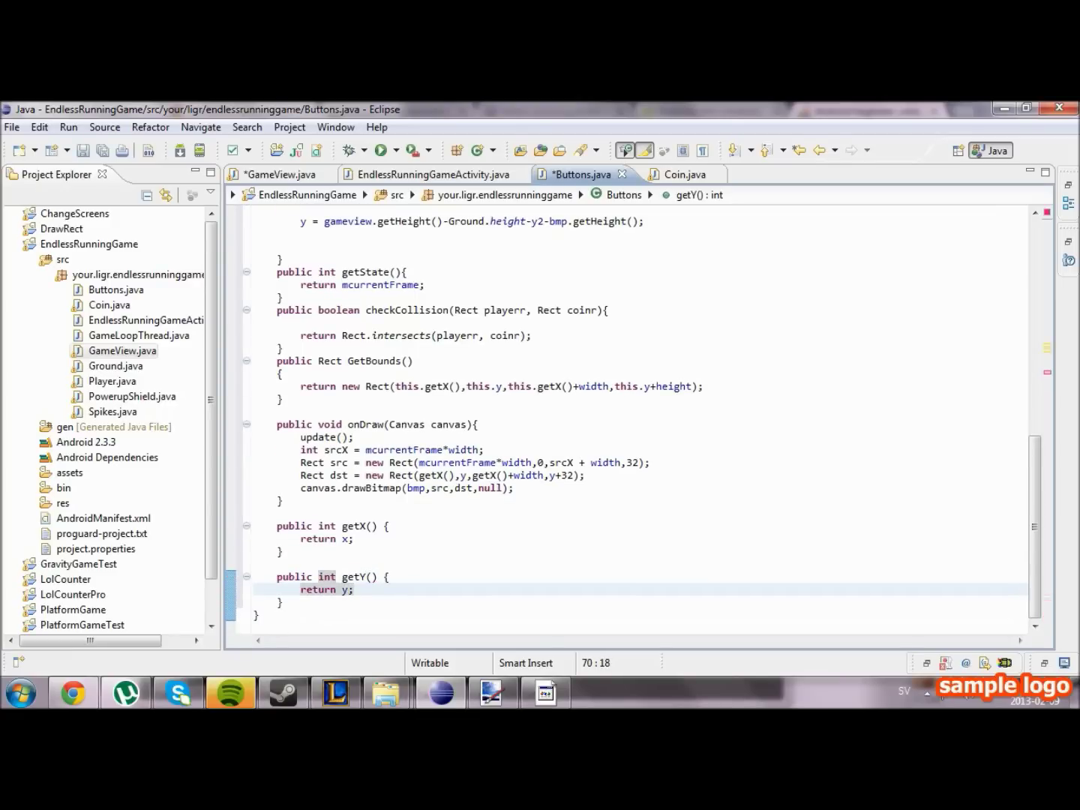
{"action": "left_click", "coordinate": [466, 177]}
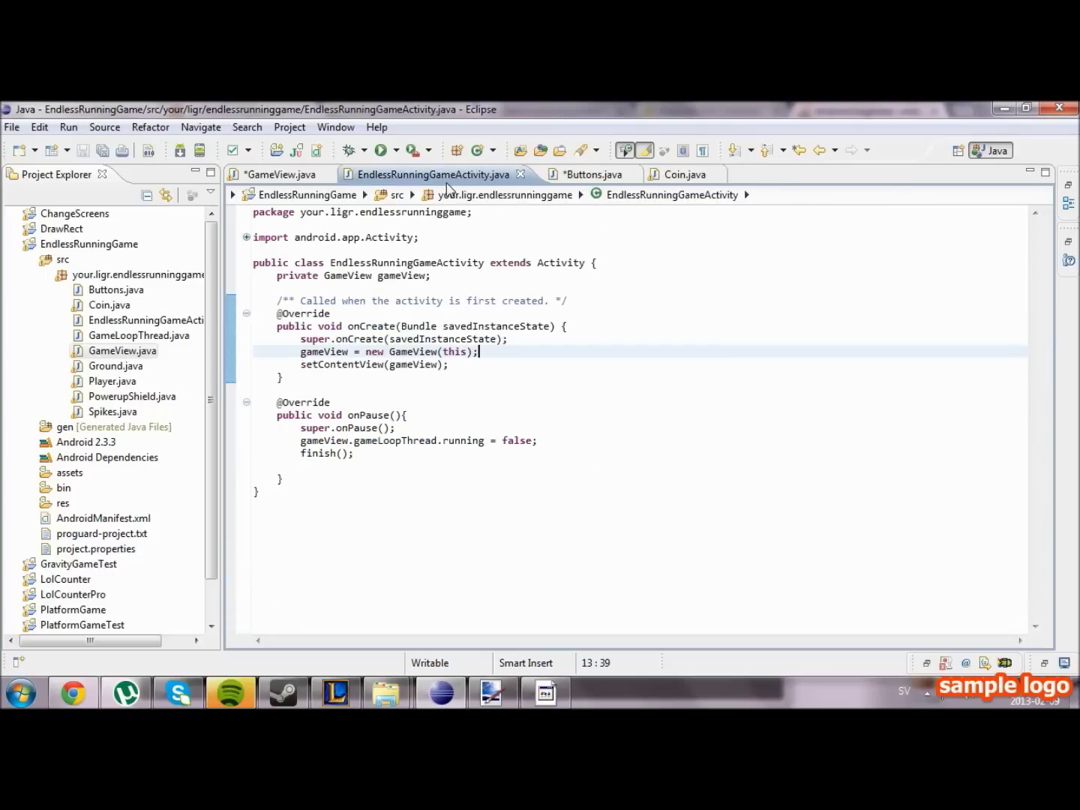
Complete the X-range condition so the touch must lie within getX() to getX()+84.
{"action": "left_click", "coordinate": [282, 175]}
{"action": "left_click", "coordinate": [355, 410]}
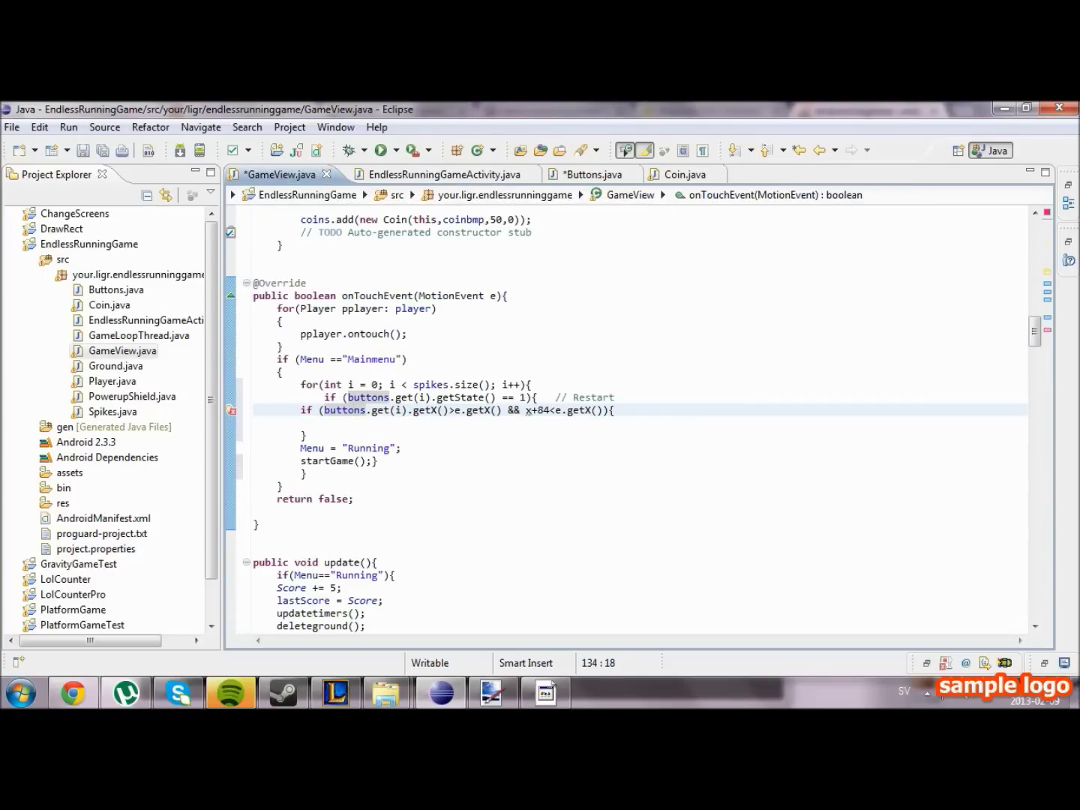
{"action": "left_click", "coordinate": [526, 410]}
{"action": "type", "text": "buttons.get(i"}
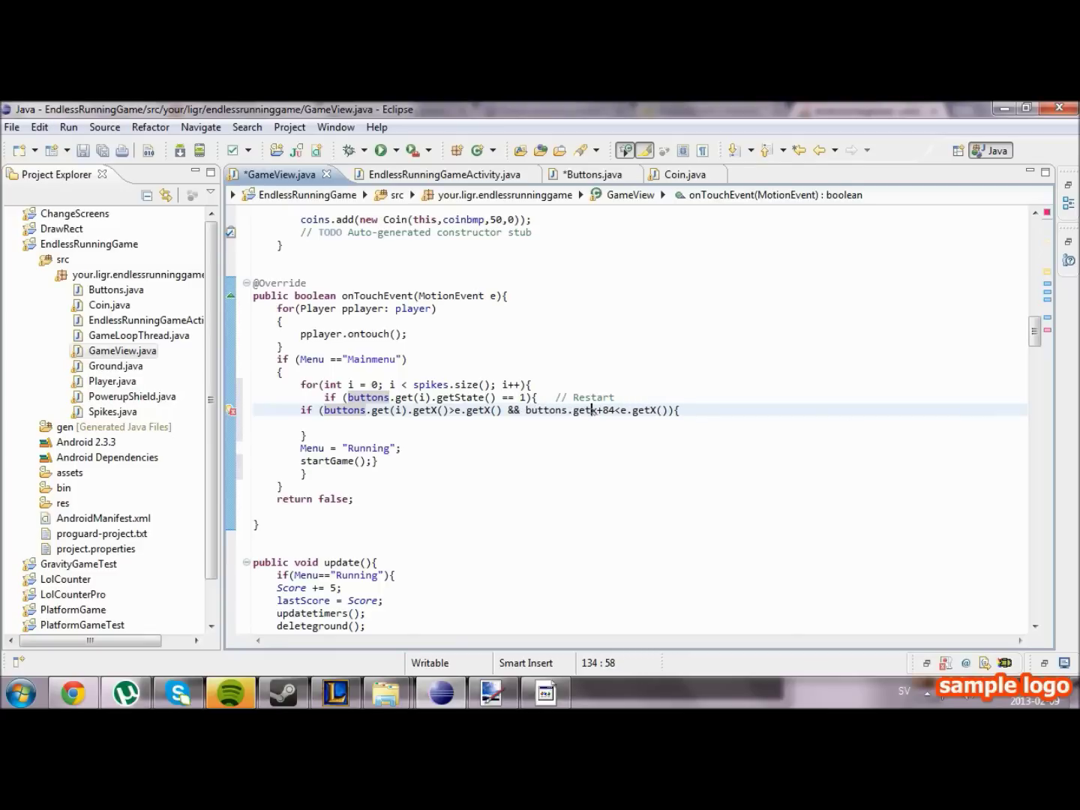
{"action": "type", "text": ").get"}
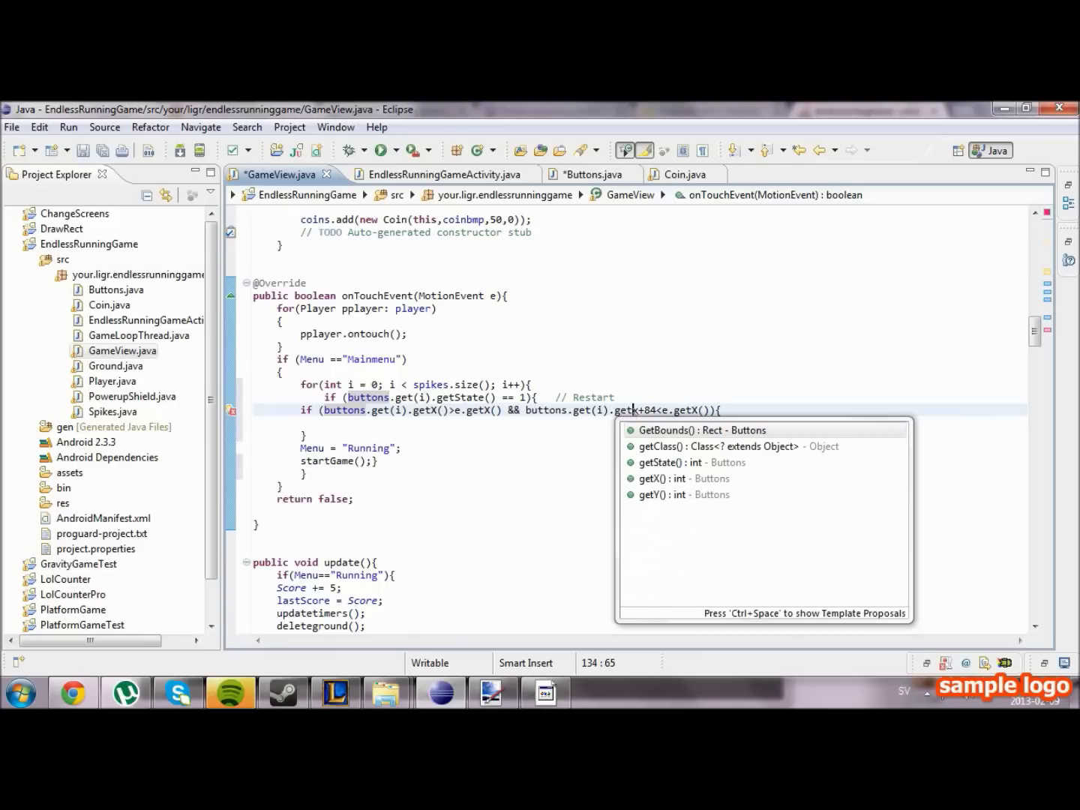
{"action": "type", "text": "X"}
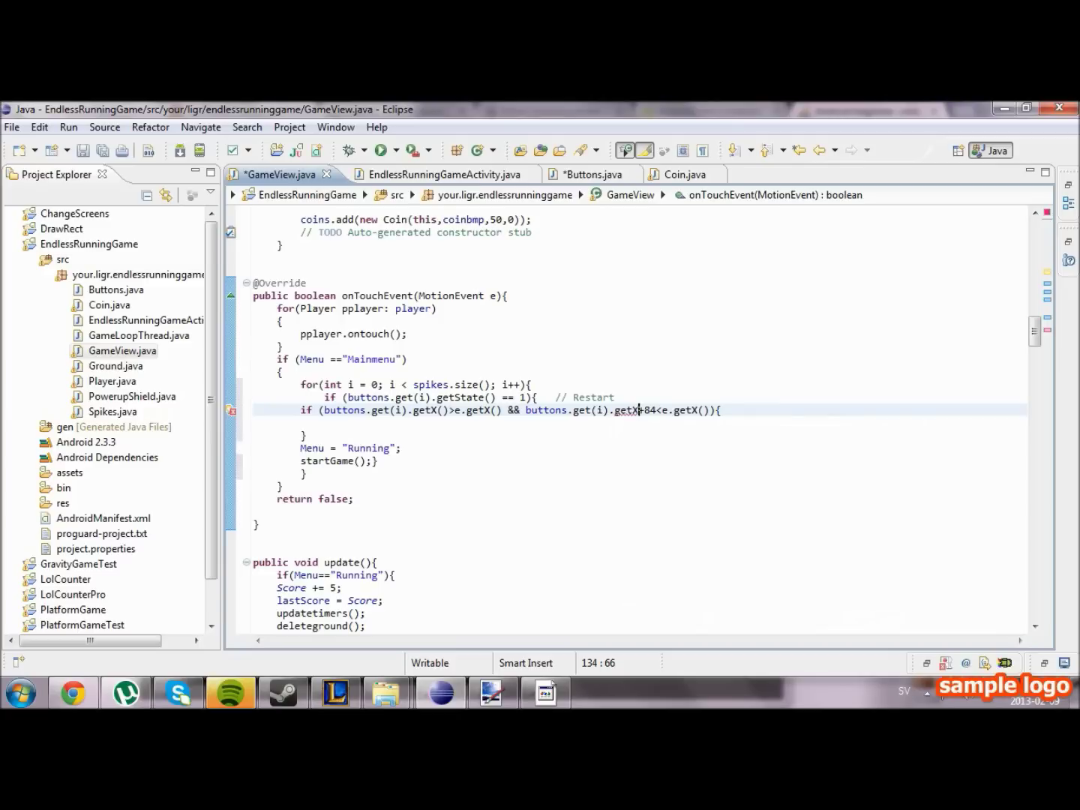
{"action": "key", "text": "Right"}
{"action": "left_click", "coordinate": [593, 397]}
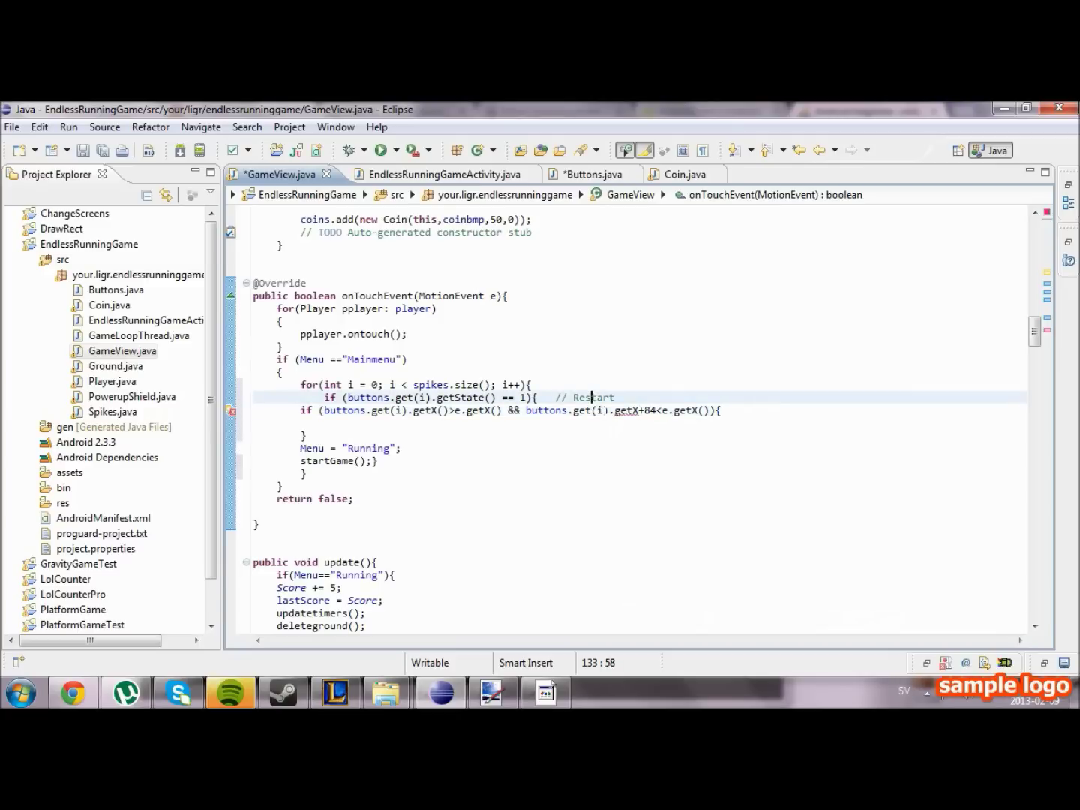
{"action": "left_click", "coordinate": [640, 410]}
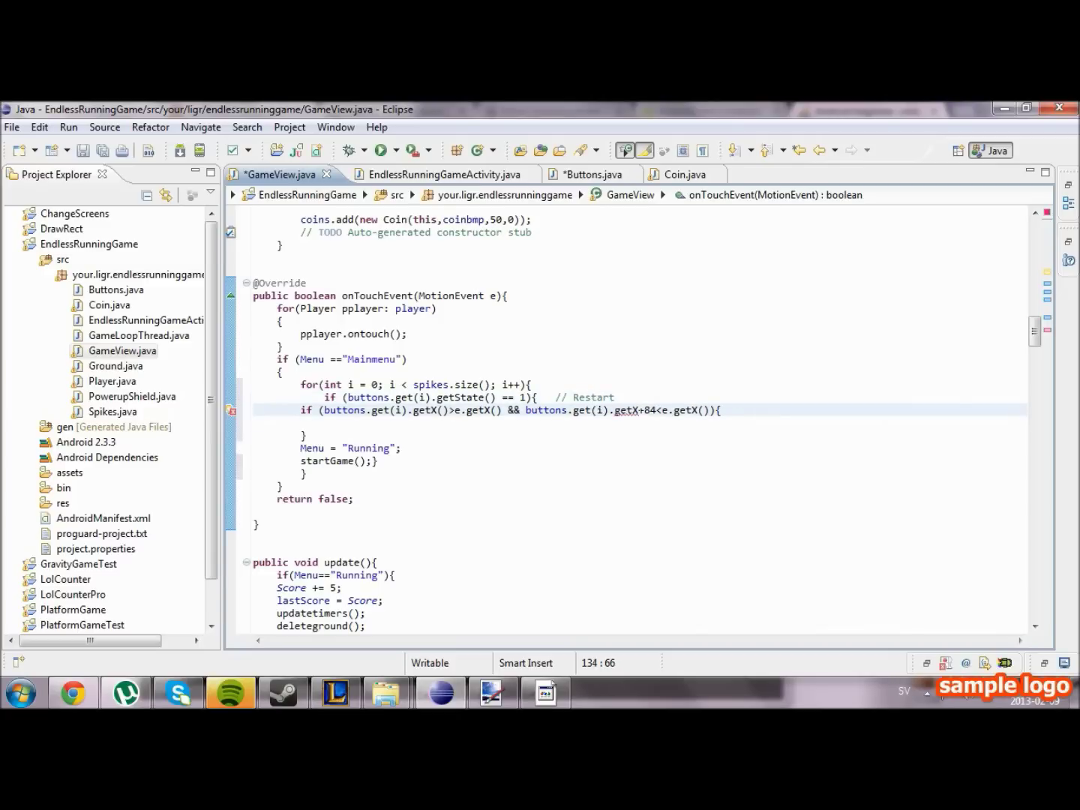
{"action": "type", "text": "()"}
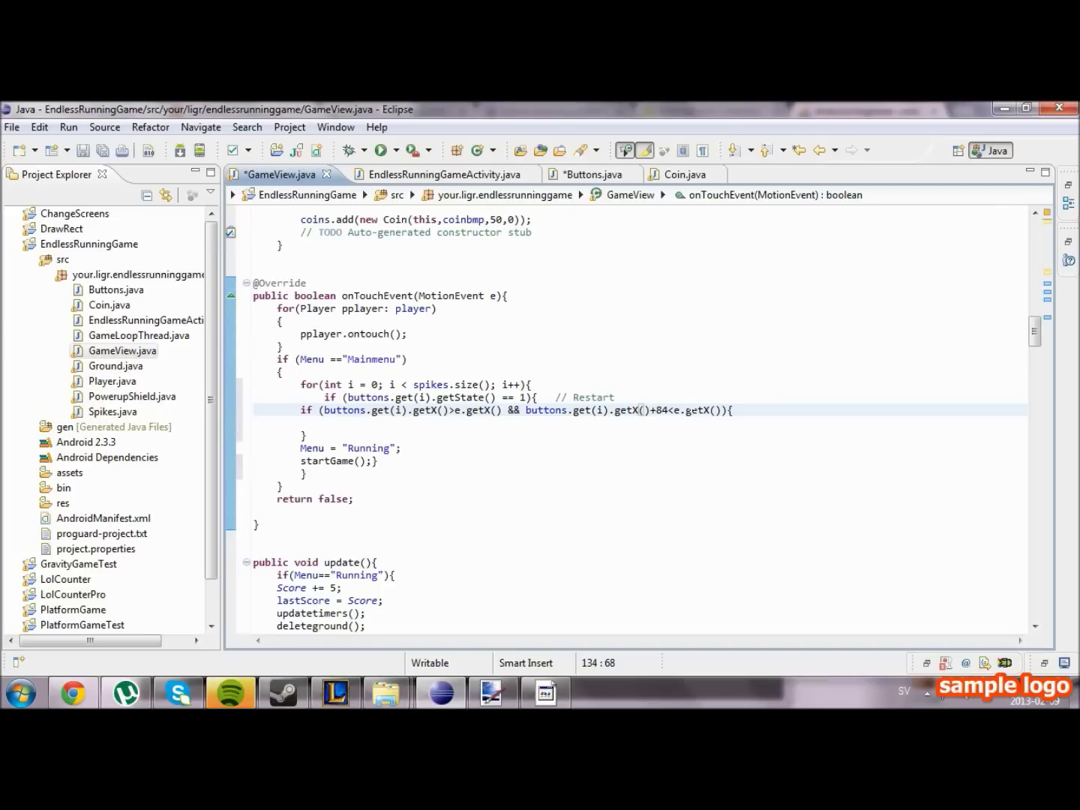
{"action": "key", "text": "End"}
{"action": "key", "text": "Return"}
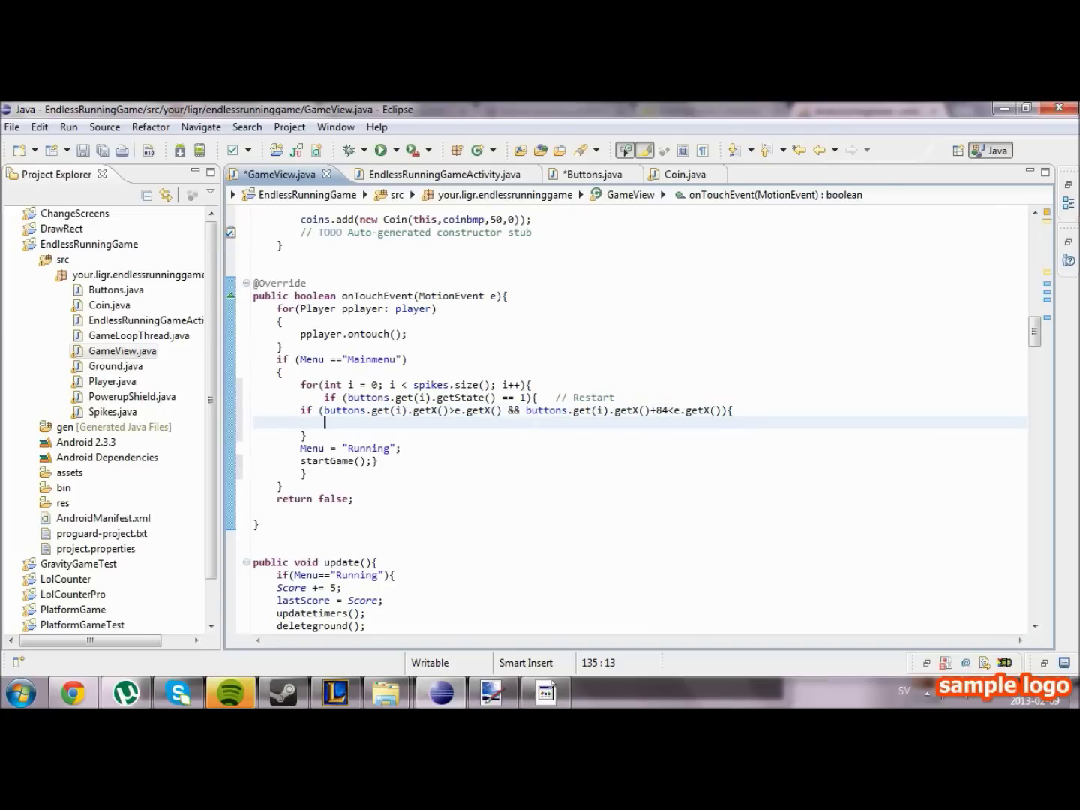
{"action": "key", "text": "Up"}
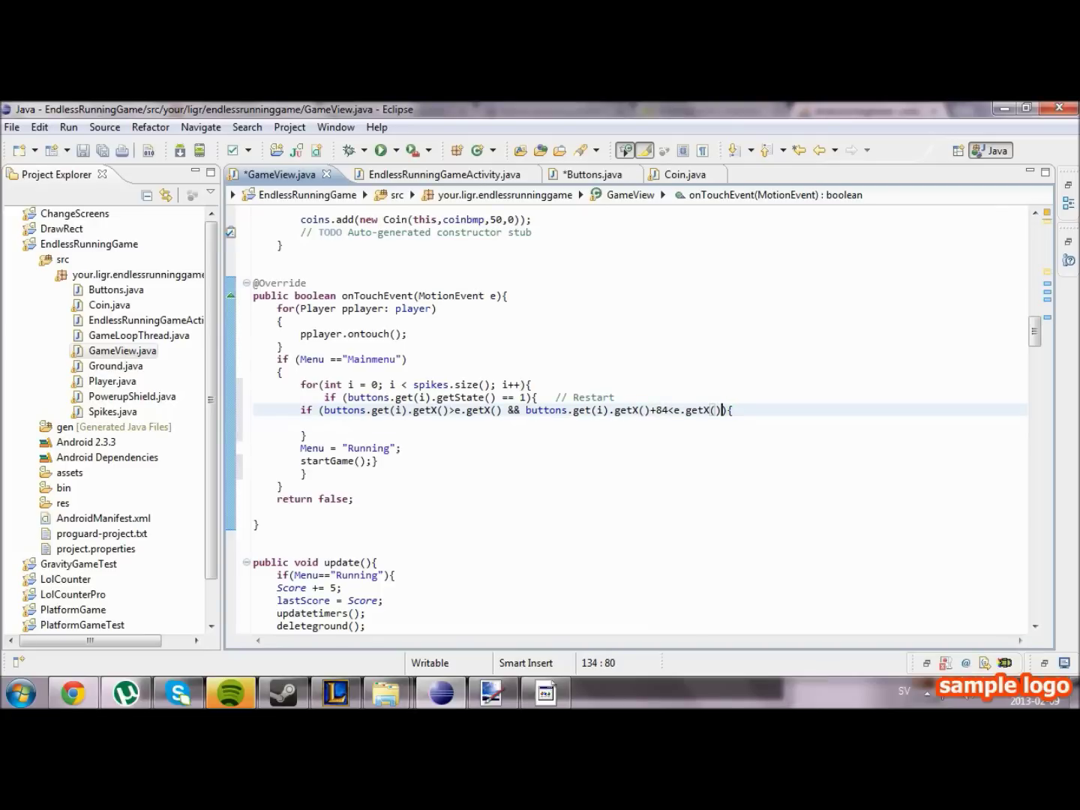
{"action": "type", "text": ")"}
Paste the comparison as a nested Y-range check using getY()+32 and tidy stray operators.
{"action": "left_click", "coordinate": [322, 409]}
{"action": "type", "text": "("}
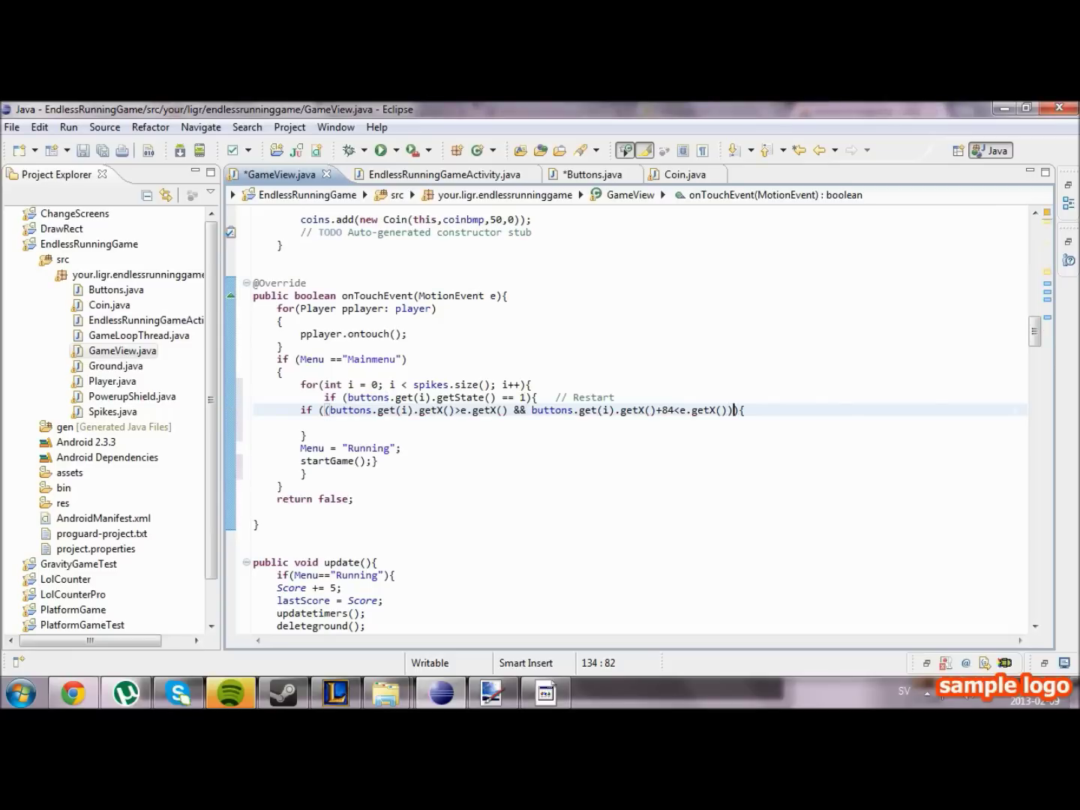
{"action": "key", "text": "Down"}
{"action": "type", "text": "if"}
{"action": "type", "text": "&&(buttons.get(i).getY()e>.getY() && buttons.get(i).getY()+32<e.getY()"}
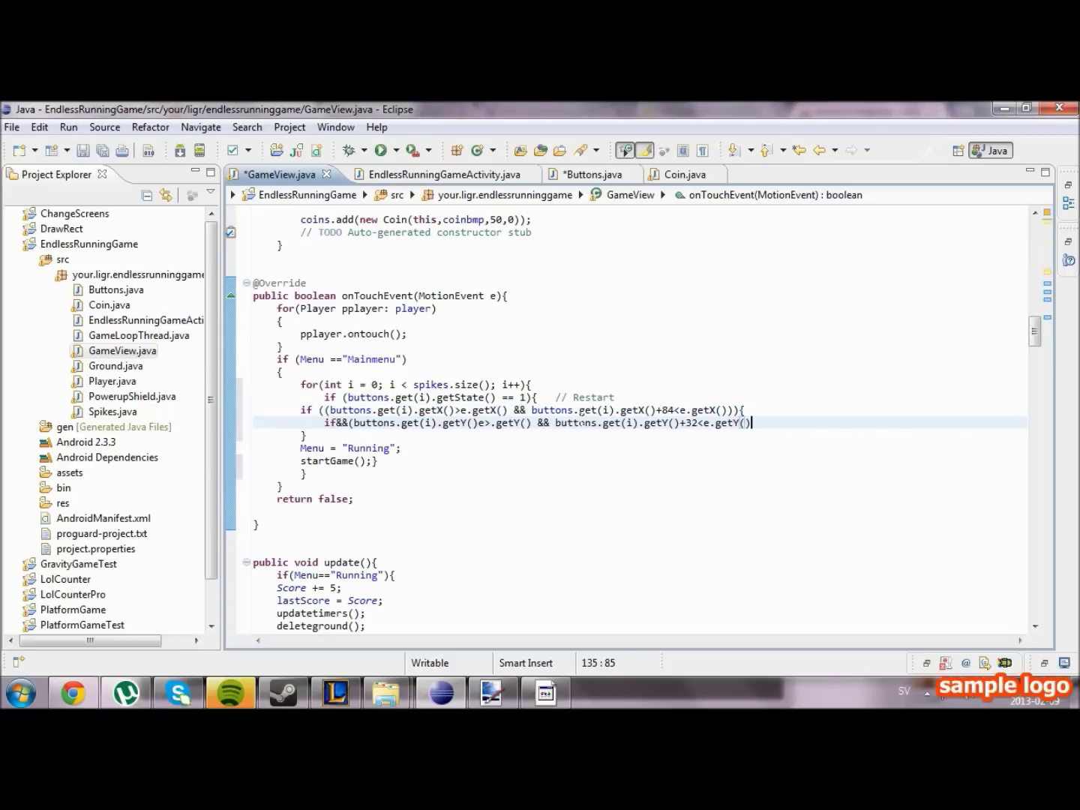
{"action": "left_click", "coordinate": [349, 423]}
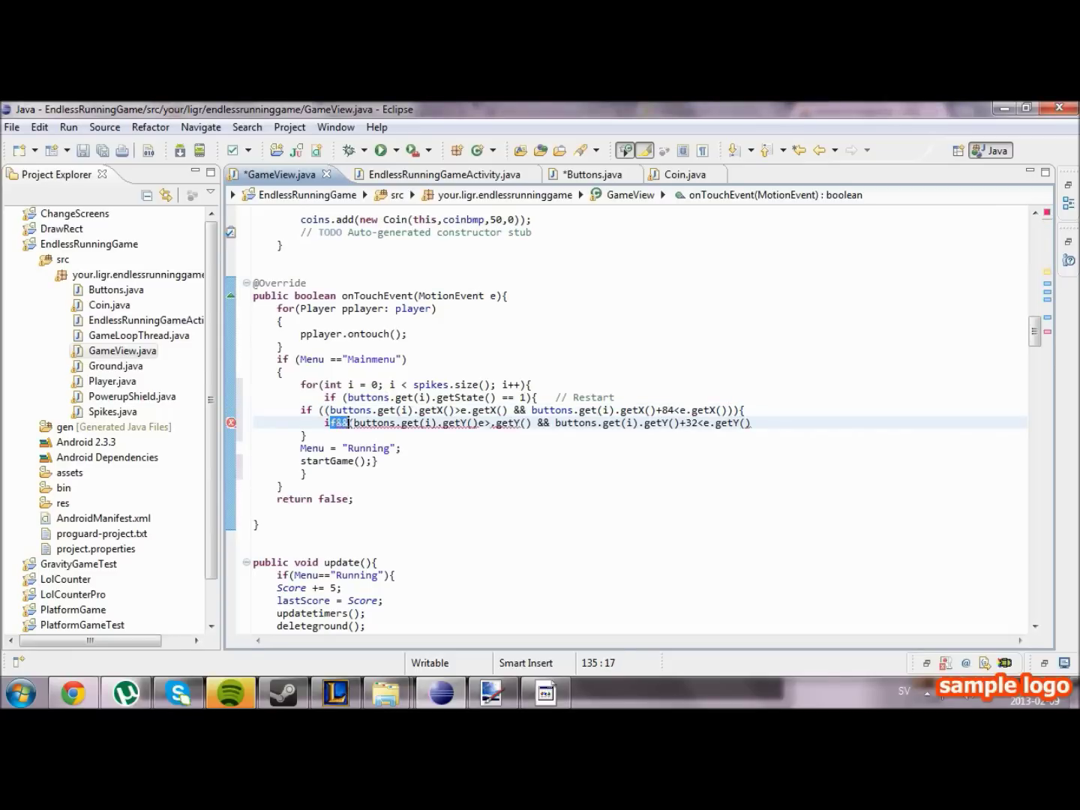
{"action": "key", "text": "BackSpace"}
{"action": "key", "text": "BackSpace"}
{"action": "key", "text": "BackSpace"}
{"action": "type", "text": "f"}
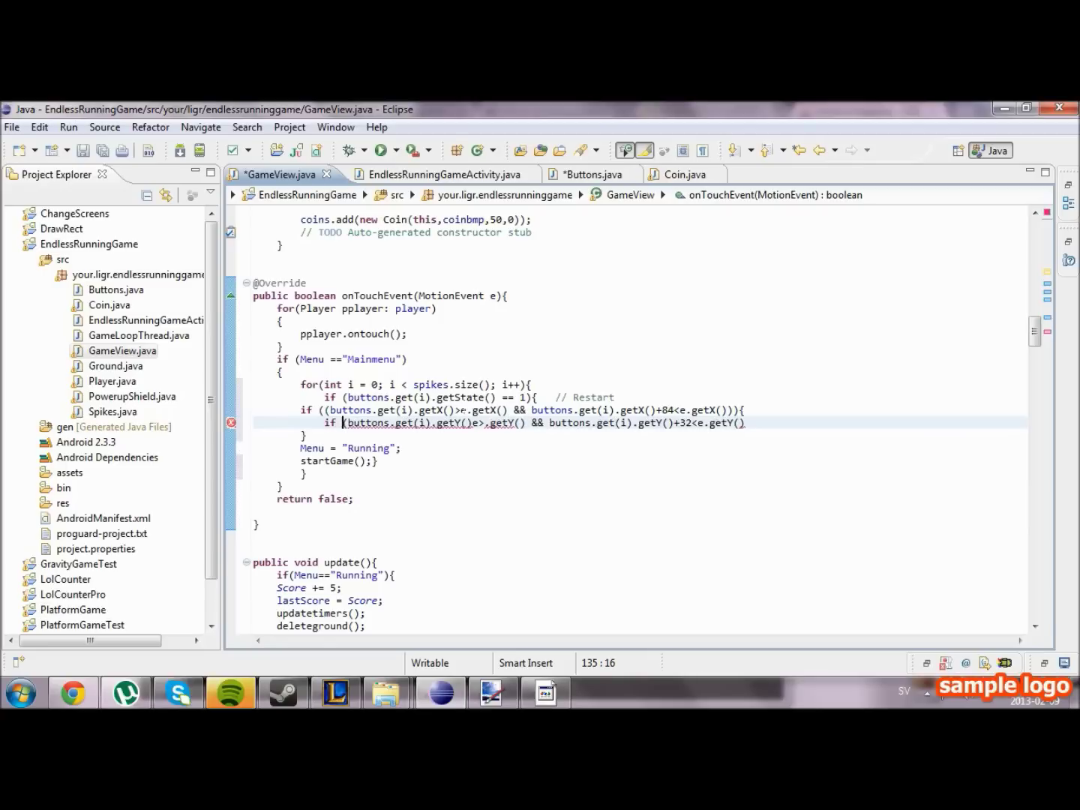
{"action": "left_click", "coordinate": [531, 410]}
{"action": "left_click", "coordinate": [279, 511]}
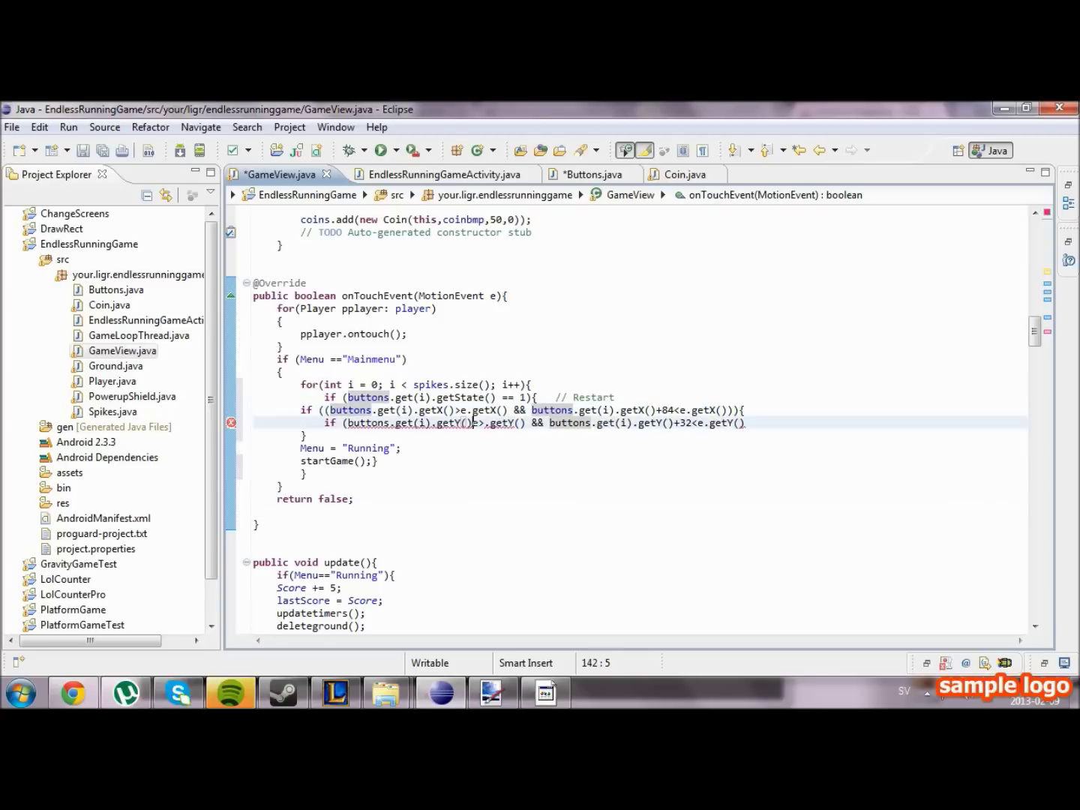
{"action": "left_click_drag", "start_coordinate": [471, 422], "coordinate": [485, 423]}
{"action": "type", "text": ">e"}
{"action": "left_click", "coordinate": [379, 461]}
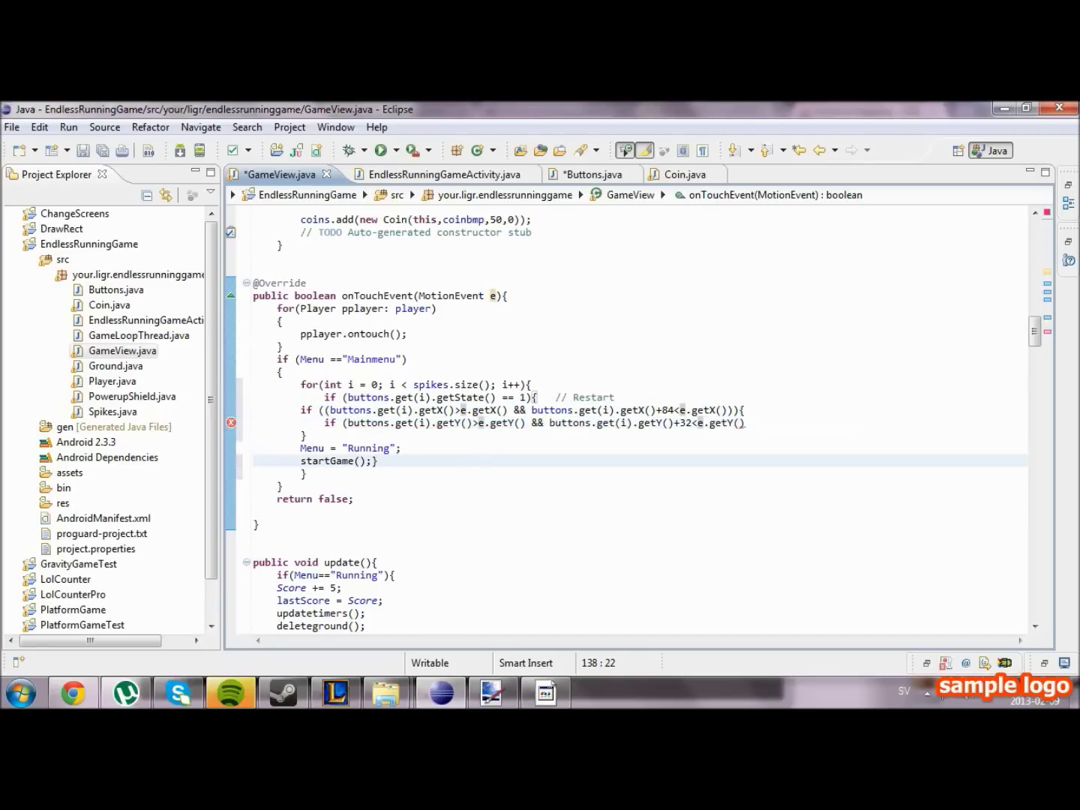
{"action": "left_click", "coordinate": [306, 435]}
{"action": "left_click", "coordinate": [745, 423]}
{"action": "type", "text": "){"}
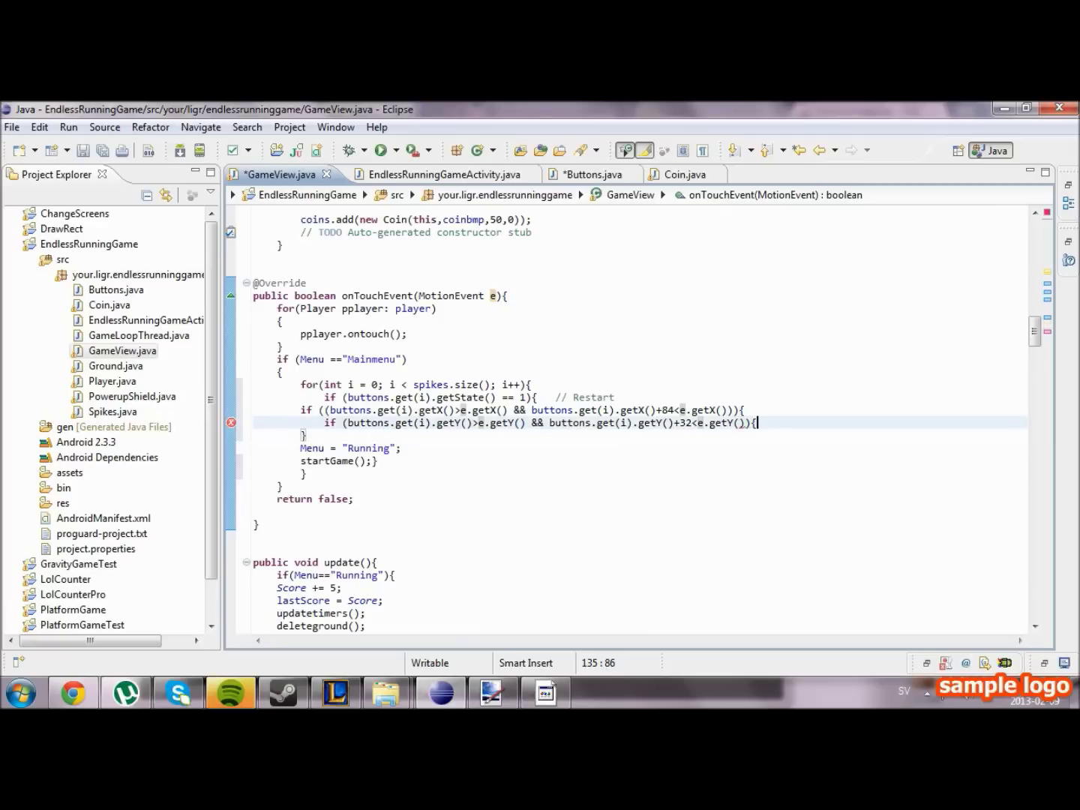
Move the Menu-to-Running and startGame() lines inside the nested Y-range block.
{"action": "key", "text": "Return"}
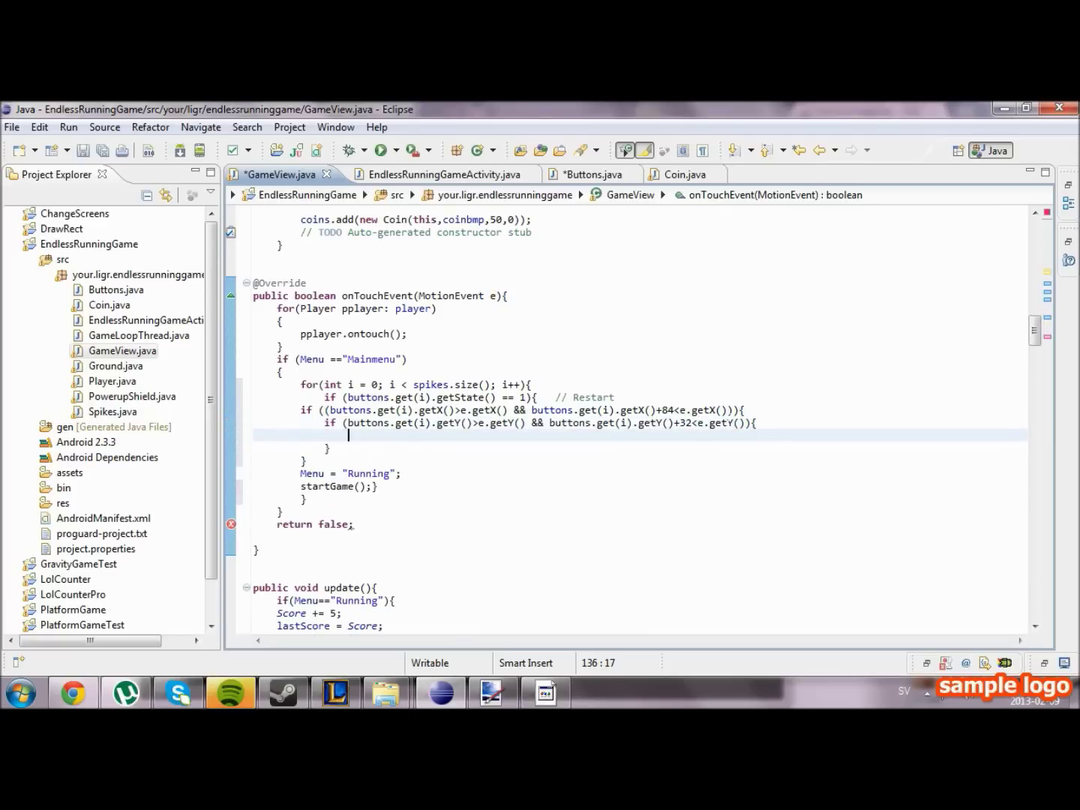
{"action": "left_click_drag", "start_coordinate": [377, 486], "coordinate": [301, 474]}
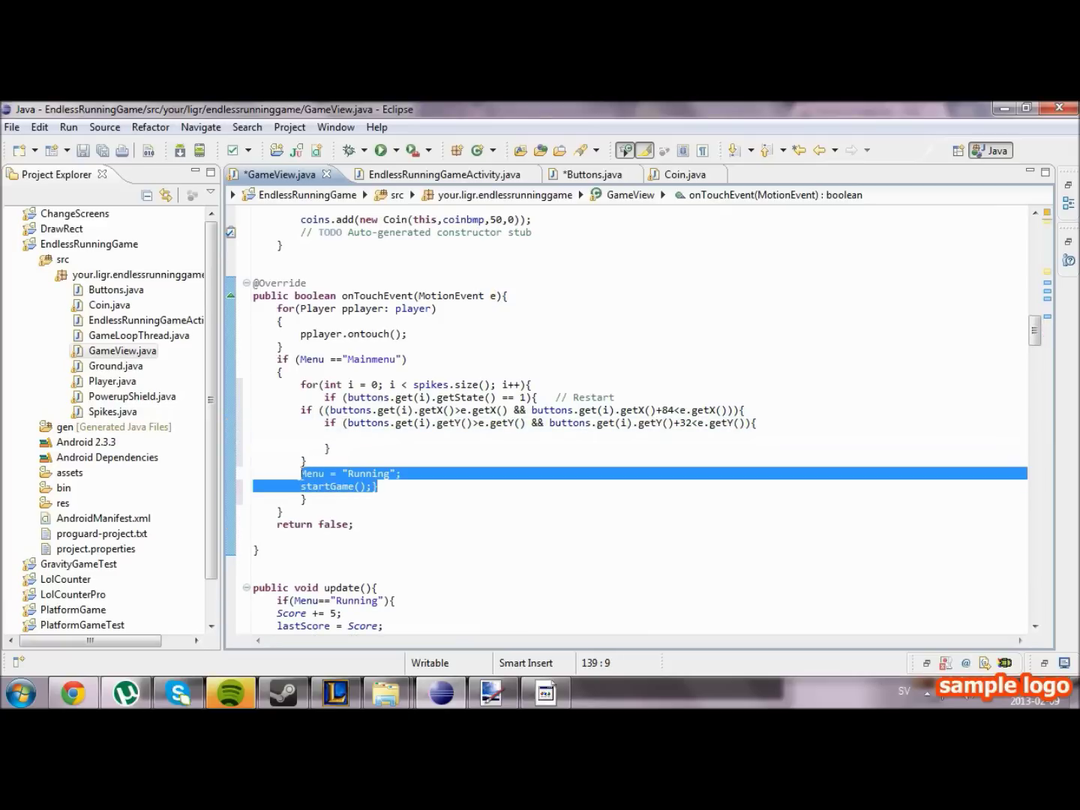
{"action": "key", "text": "ctrl+x"}
{"action": "key", "text": "Up"}
{"action": "key", "text": "Up"}
{"action": "key", "text": "Up"}
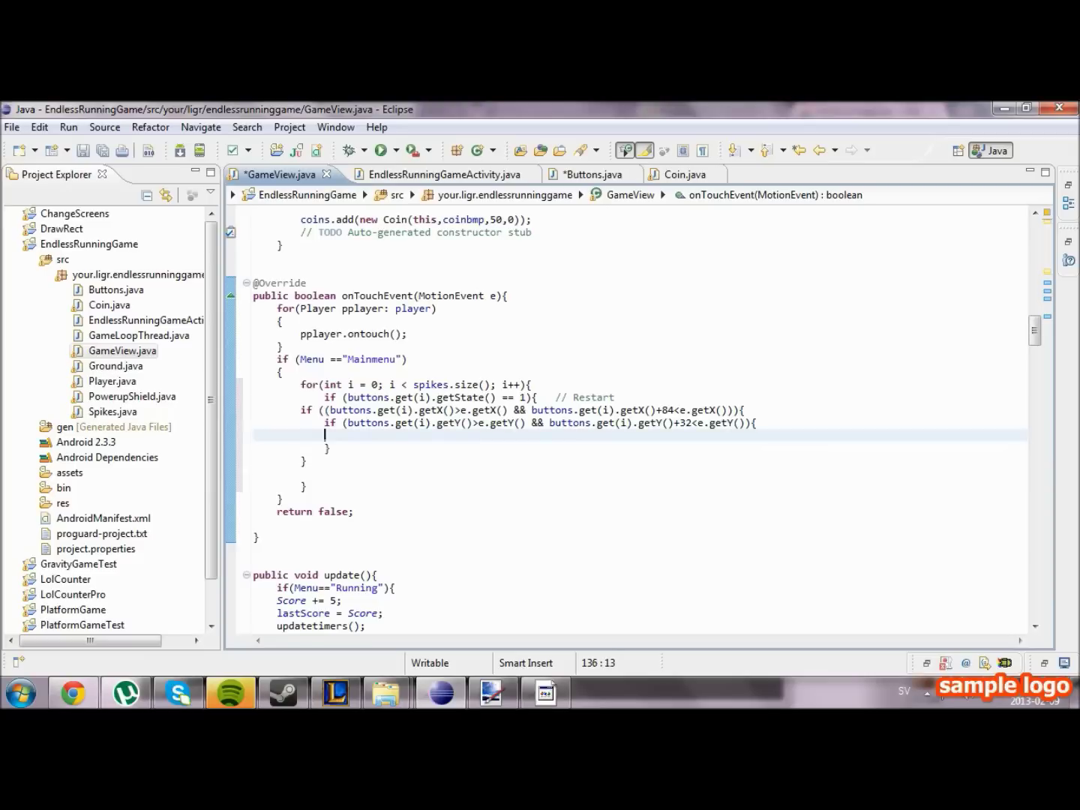
{"action": "key", "text": "ctrl+v"}
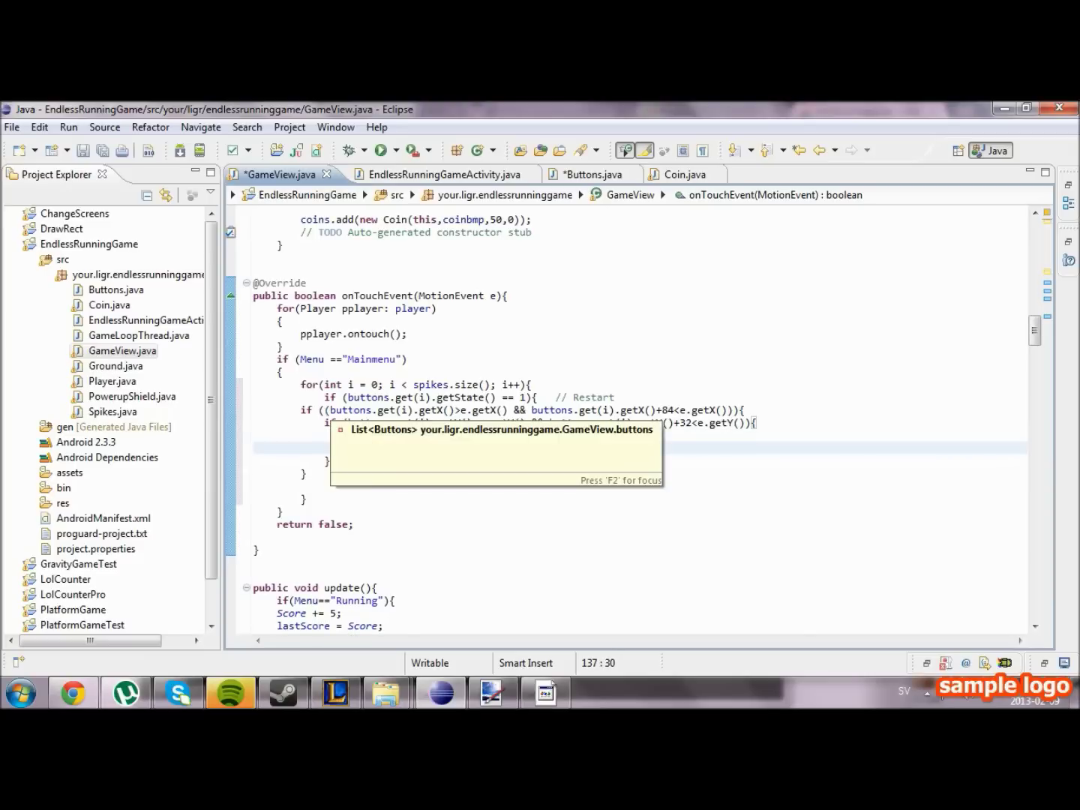
{"action": "key", "text": "Tab"}
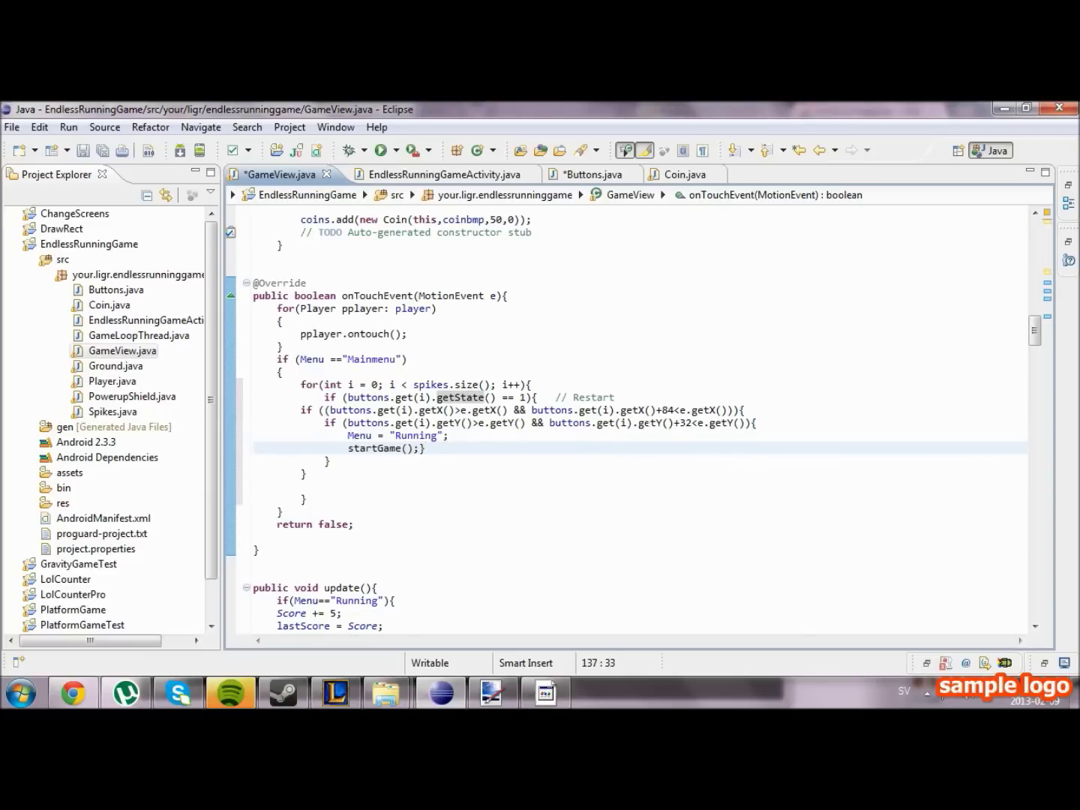
{"action": "key", "text": "shift+Up"}
{"action": "key", "text": "ctrl+c"}
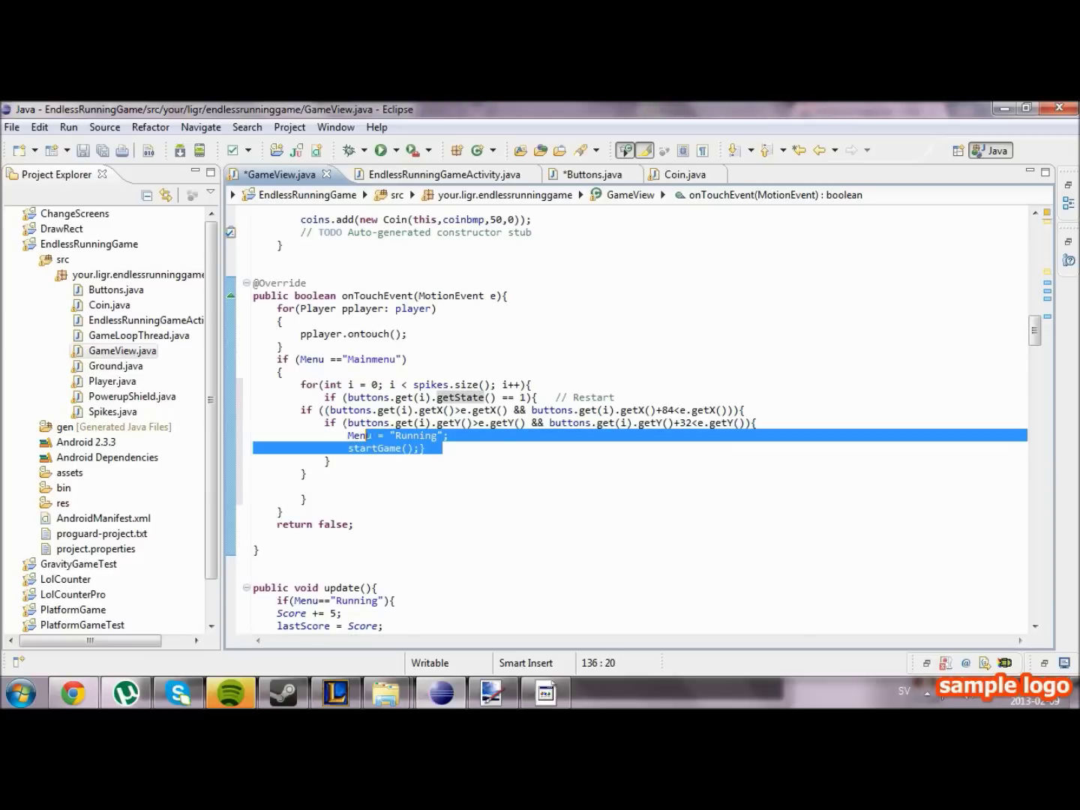
{"action": "key", "text": "Left"}
{"action": "key", "text": "Down"}
{"action": "key", "text": "End"}
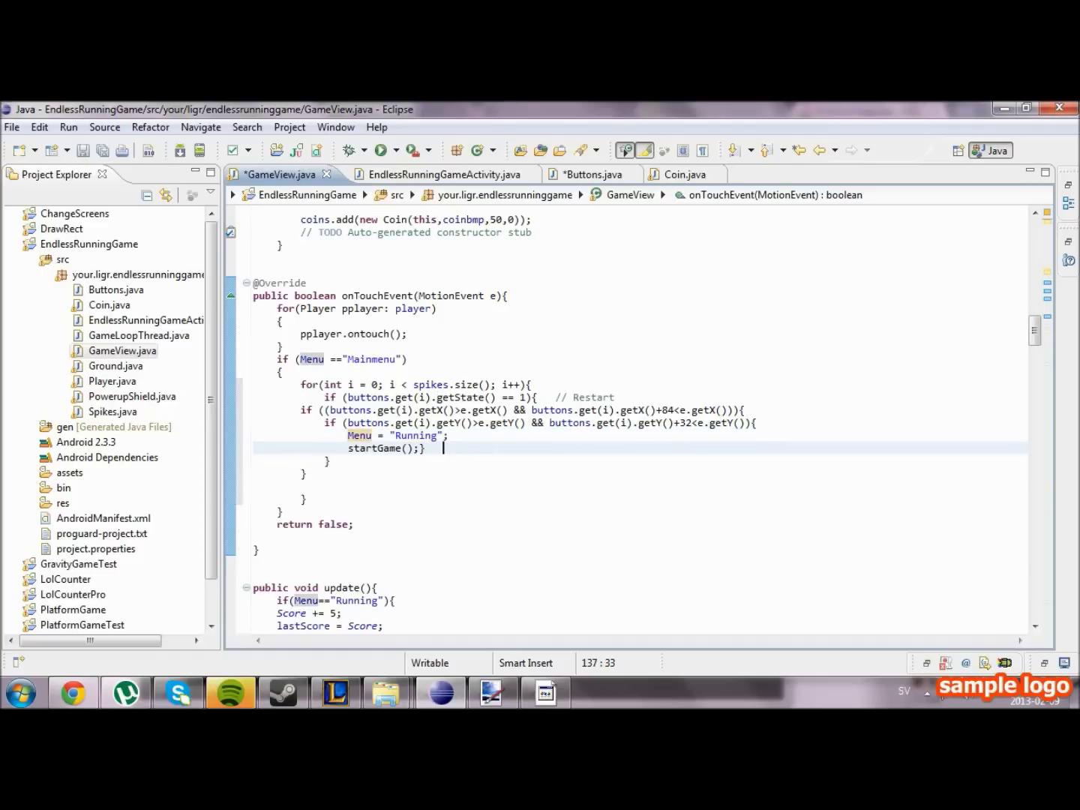
Flip the < and > operators in the X and Y bound checks and save GameView.java.
{"action": "left_click", "coordinate": [459, 410]}
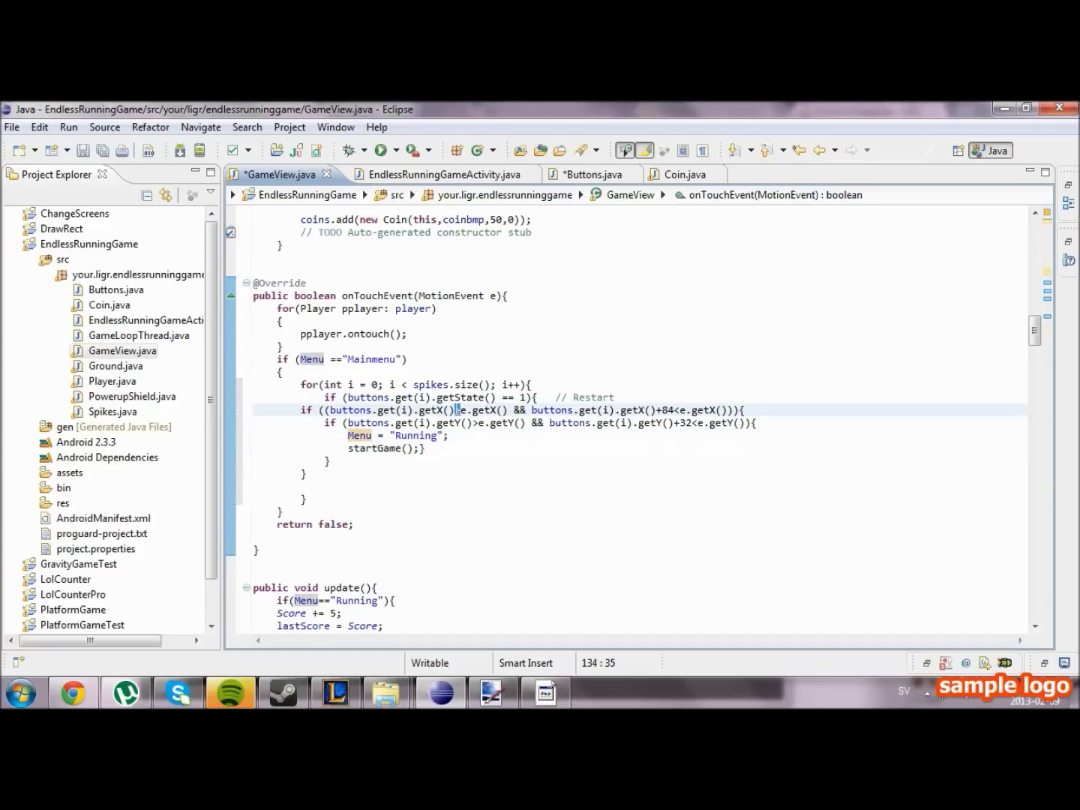
{"action": "type", "text": "<"}
{"action": "left_click", "coordinate": [674, 409]}
{"action": "key", "text": "shift+Right"}
{"action": "type", "text": ">"}
{"action": "left_click", "coordinate": [692, 423]}
{"action": "key", "text": "shift+Right"}
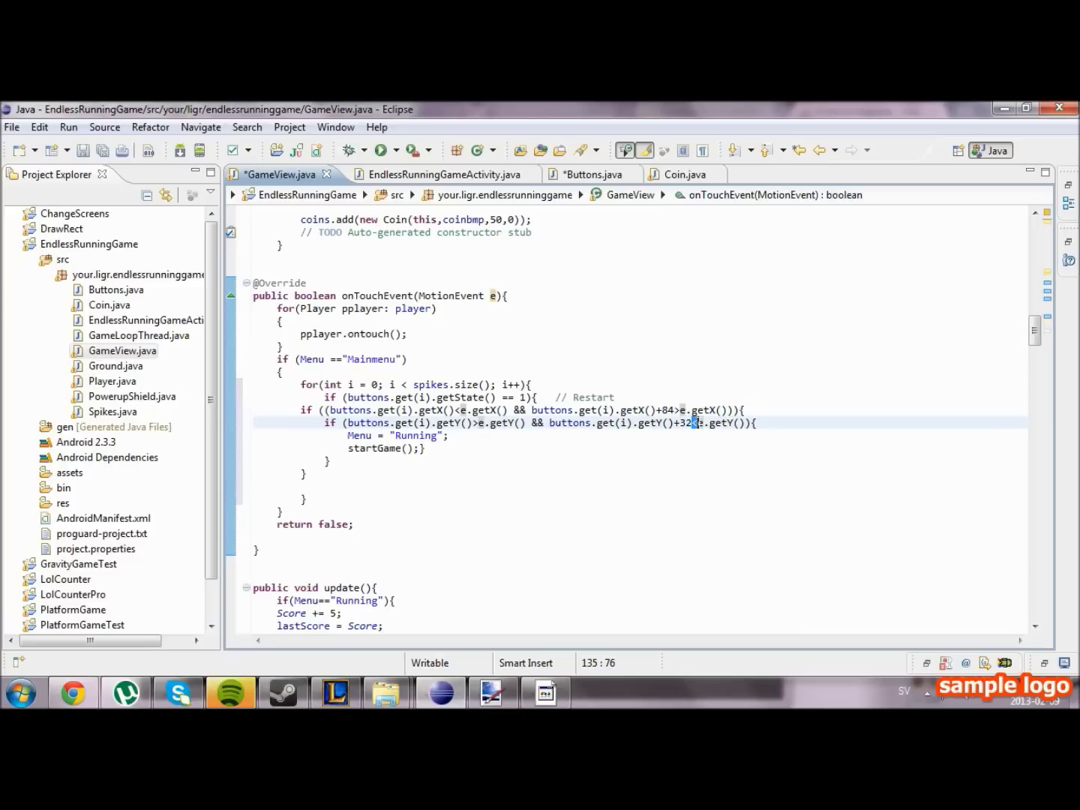
{"action": "type", "text": ">"}
{"action": "left_click", "coordinate": [472, 423]}
{"action": "key", "text": "shift+Right"}
{"action": "type", "text": "<"}
{"action": "key", "text": "ctrl+s"}
{"action": "scroll", "coordinate": [632, 422], "scroll_direction": "down", "scroll_amount": 5}
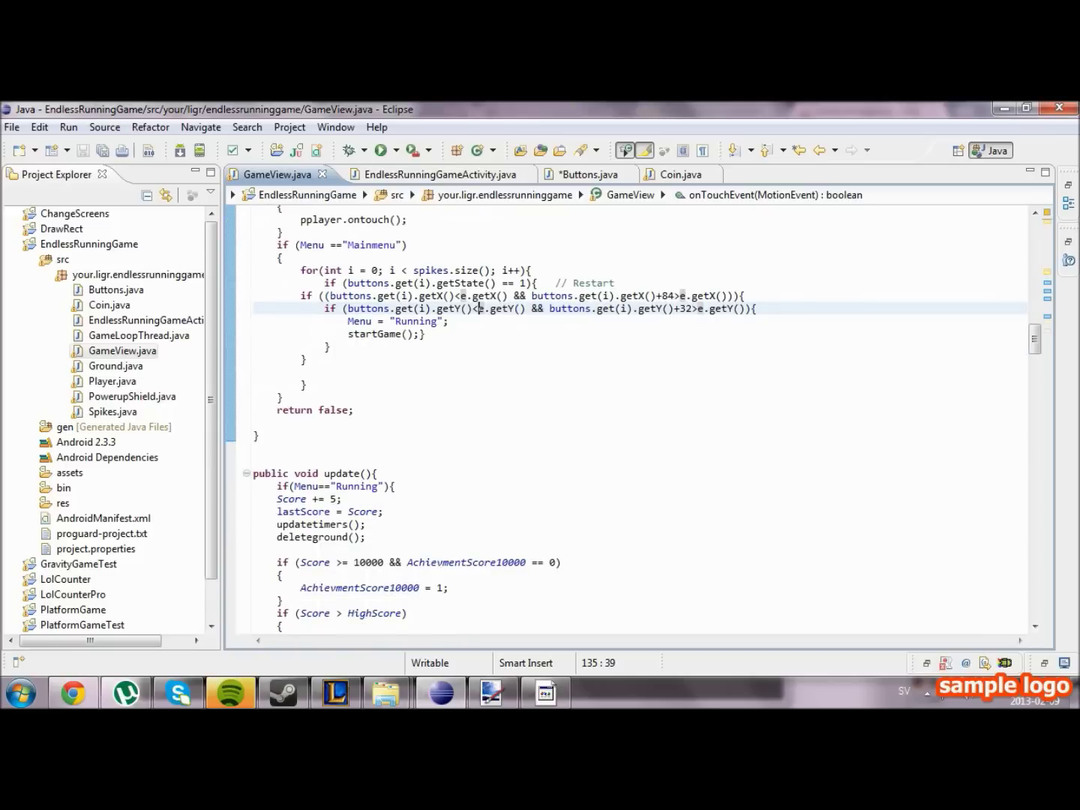
{"action": "scroll", "coordinate": [633, 422], "scroll_direction": "up", "scroll_amount": 8}
{"action": "scroll", "coordinate": [633, 422], "scroll_direction": "up", "scroll_amount": 2}
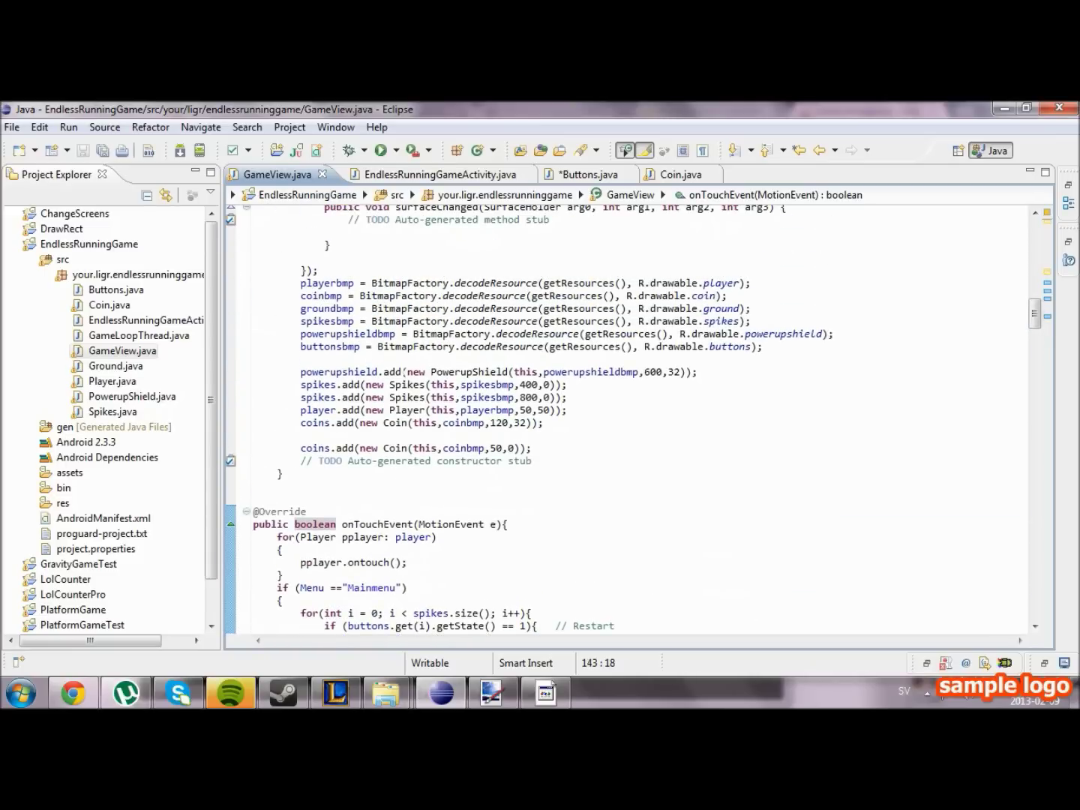
{"action": "scroll", "coordinate": [632, 422], "scroll_direction": "down", "scroll_amount": 4}
{"action": "scroll", "coordinate": [633, 422], "scroll_direction": "down", "scroll_amount": 4}
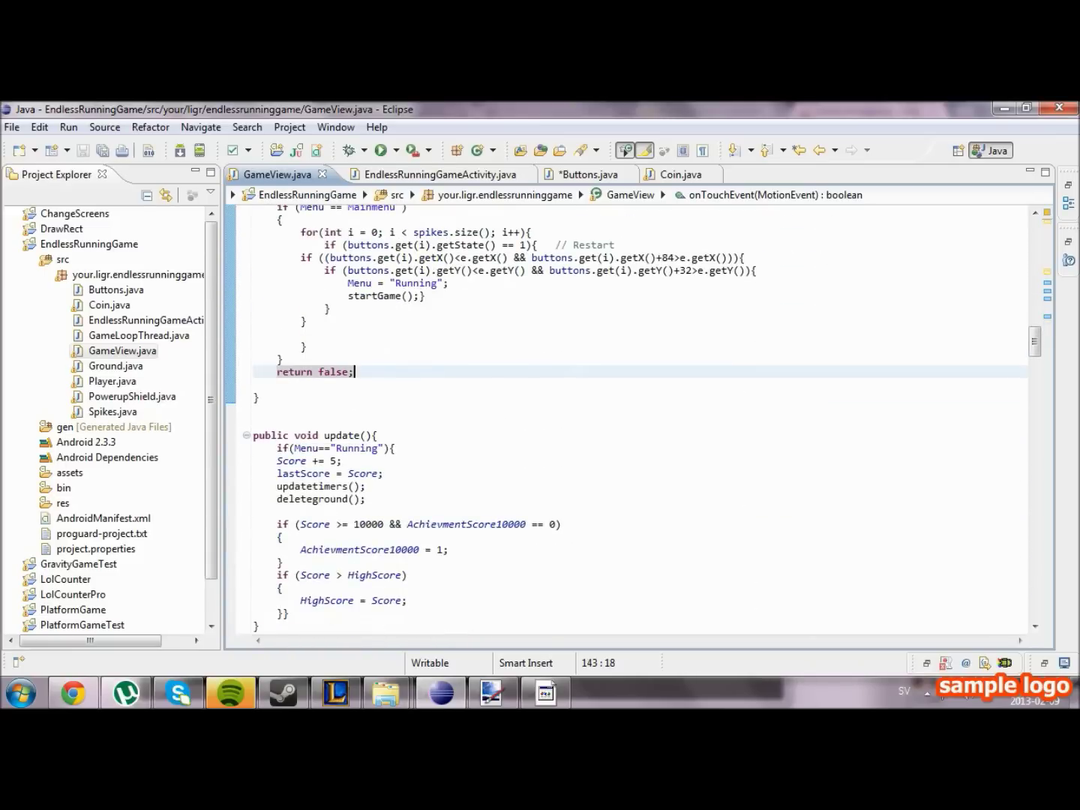
{"action": "scroll", "coordinate": [633, 422], "scroll_direction": "down", "scroll_amount": 4}
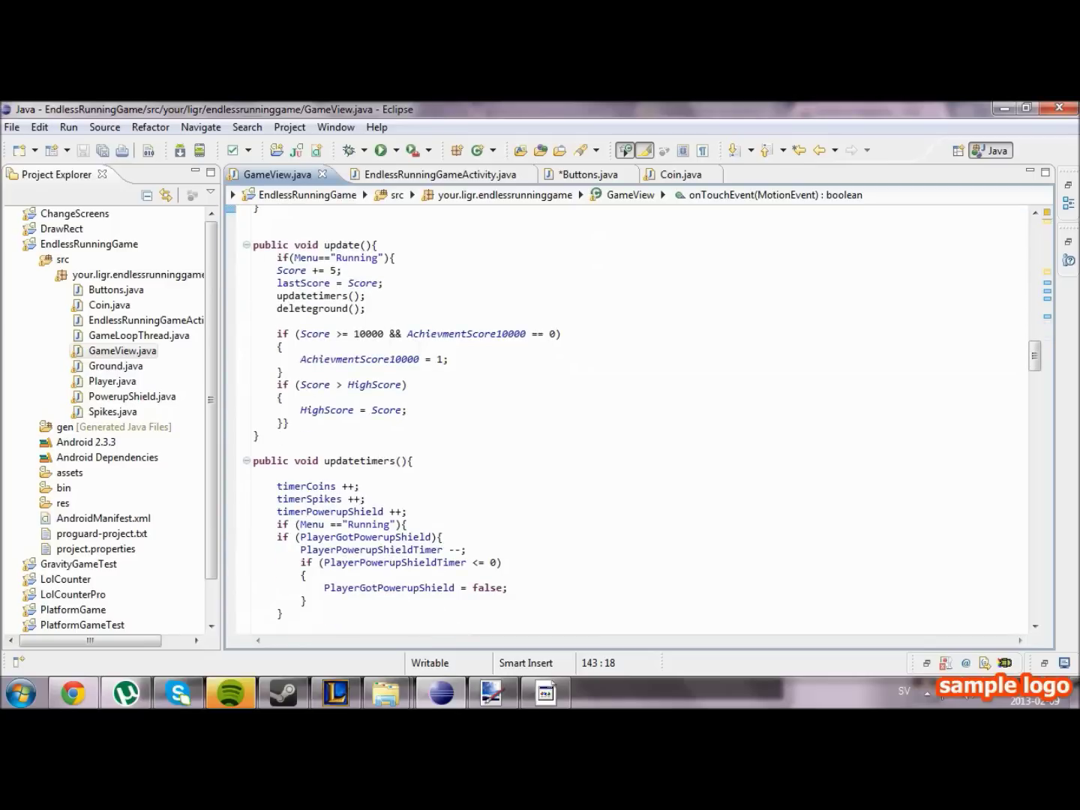
{"action": "left_click_drag", "start_coordinate": [1034, 356], "coordinate": [1045, 494]}
Place the edit point after the player.add line in startGame().
{"action": "left_click", "coordinate": [550, 295]}
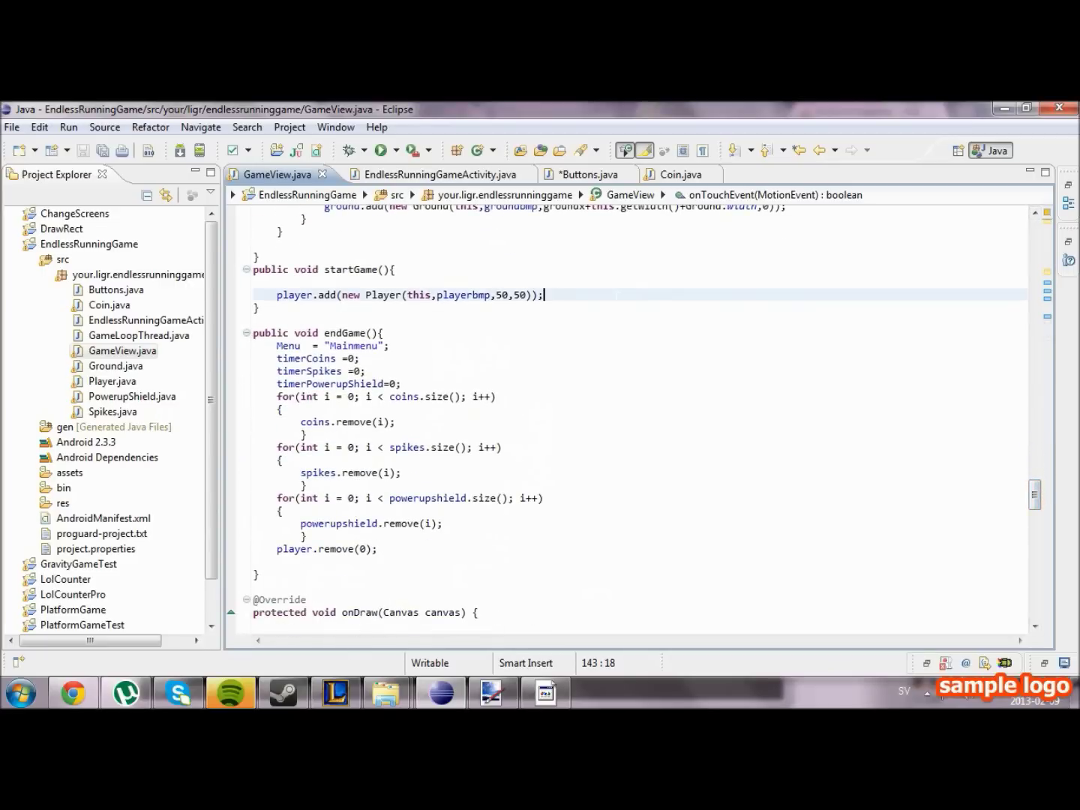
{"action": "scroll", "coordinate": [550, 295], "scroll_direction": "up", "scroll_amount": 1}
{"action": "scroll", "coordinate": [550, 332], "scroll_direction": "up", "scroll_amount": 1}
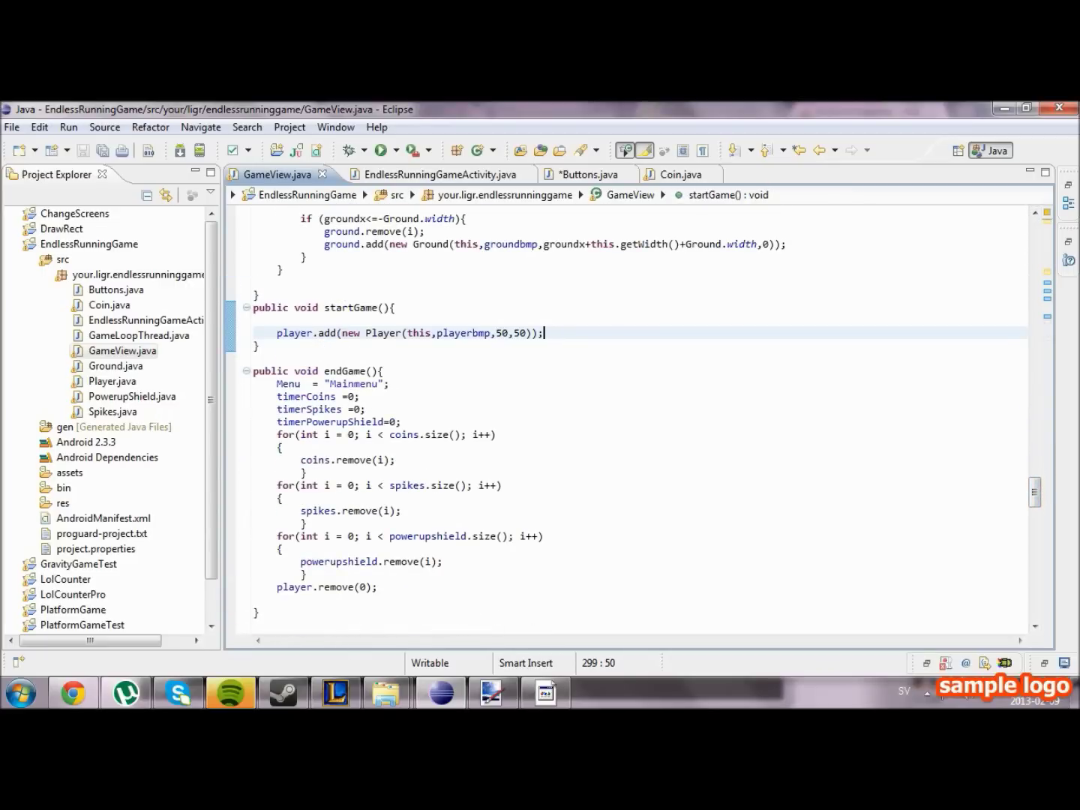
Write a for loop over buttons.size() calling buttons.remove(i) in startGame().
{"action": "key", "text": "Return"}
{"action": "type", "text": "for"}
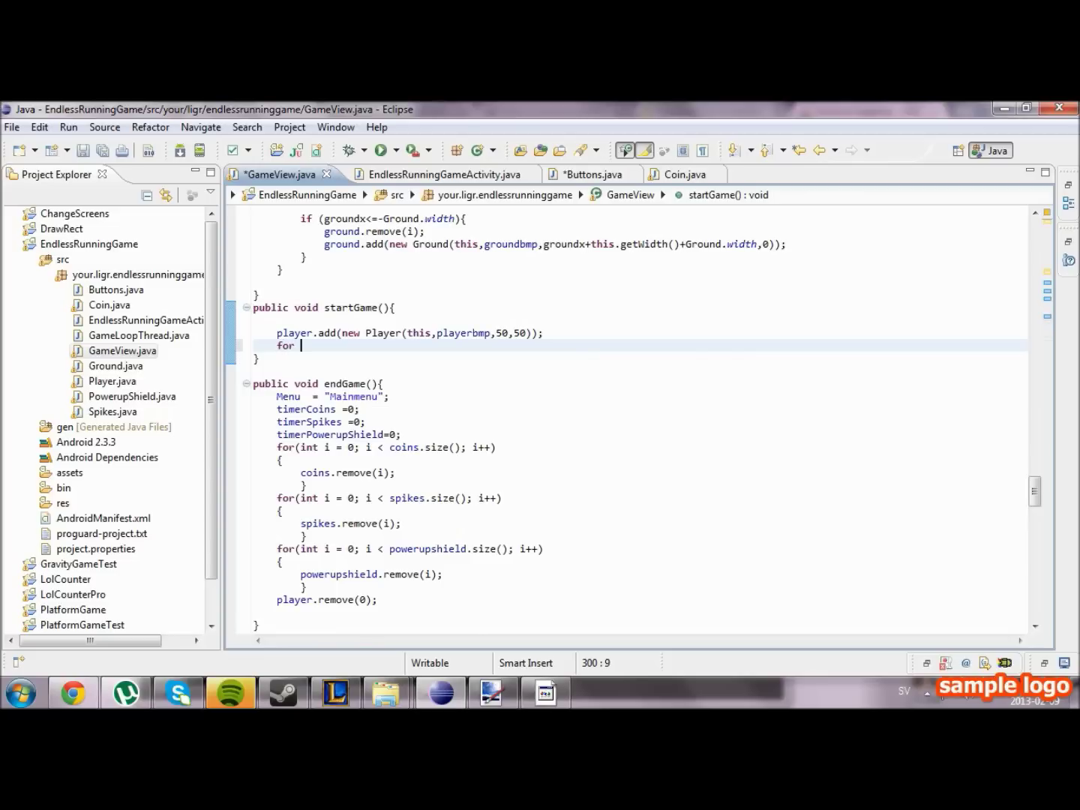
{"action": "key", "text": "ctrl+v"}
{"action": "key", "text": "ctrl+z"}
{"action": "key", "text": "BackSpace"}
{"action": "type", "text": "(int i = 0;"}
{"action": "type", "text": " i < buttons"}
{"action": "type", "text": ".size)"}
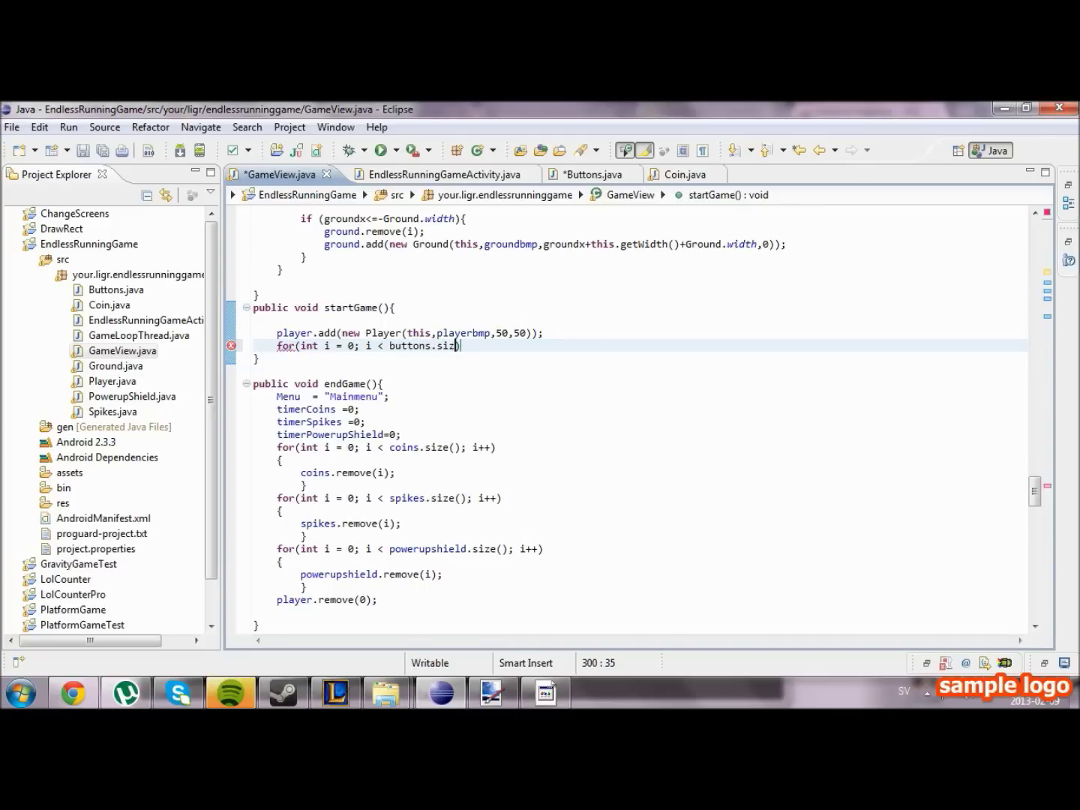
{"action": "key", "text": "BackSpace"}
{"action": "type", "text": "()"}
{"action": "type", "text": "; i++)"}
{"action": "type", "text": "{"}
{"action": "key", "text": "Return"}
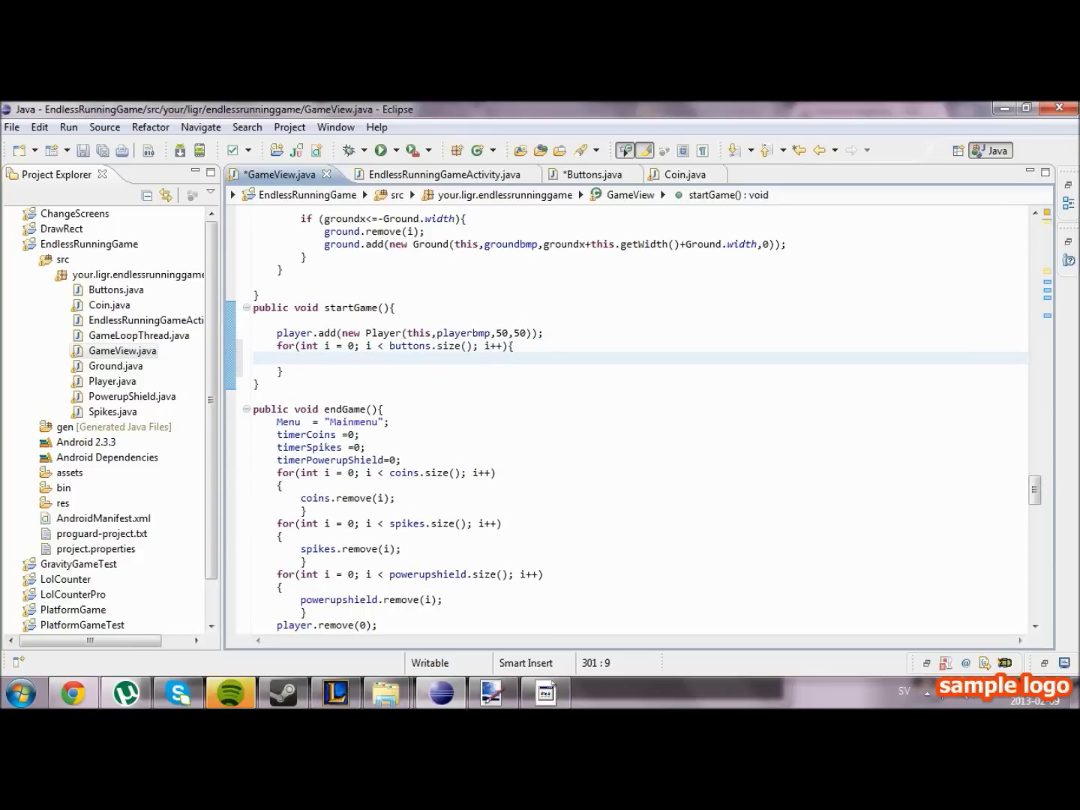
{"action": "type", "text": "buttons."}
{"action": "type", "text": "remove"}
{"action": "key", "text": "Return"}
{"action": "type", "text": "i"}
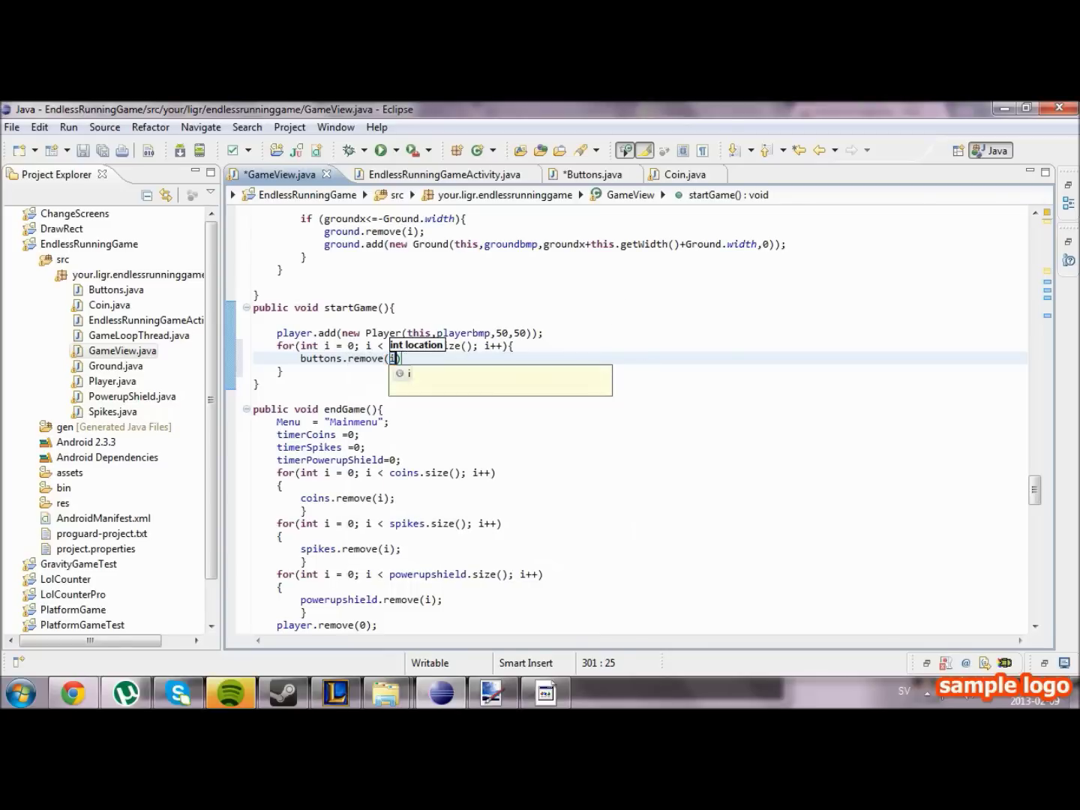
{"action": "type", "text": ");"}
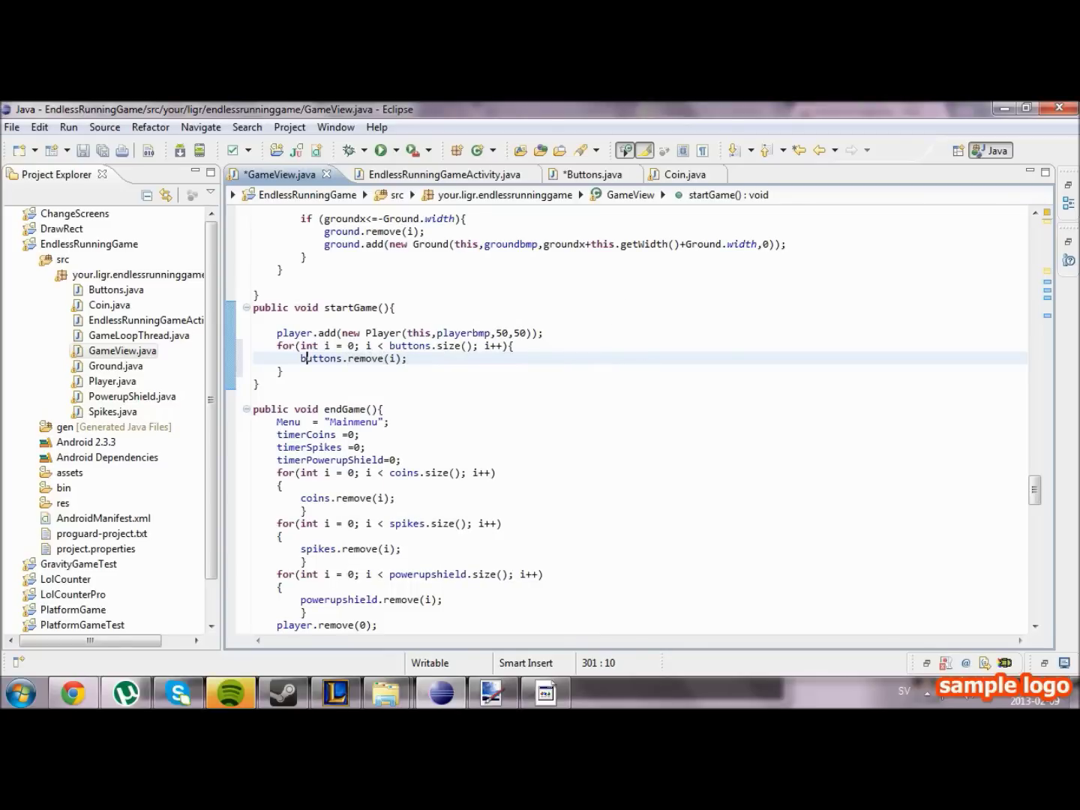
Cut the buttons-removal loop and paste it above the player.add line.
{"action": "key", "text": "Down"}
{"action": "key", "text": "shift+Up"}
{"action": "key", "text": "shift+Home"}
{"action": "key", "text": "shift+Up"}
{"action": "key", "text": "ctrl+c"}
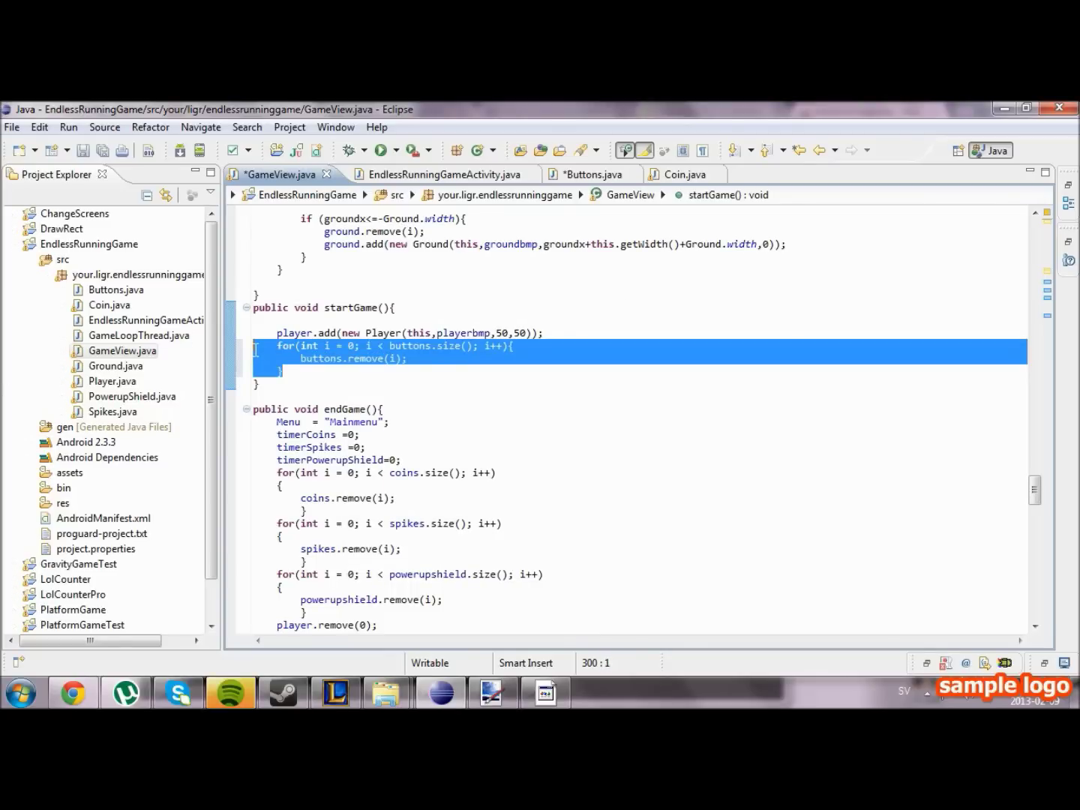
{"action": "key", "text": "Delete"}
{"action": "key", "text": "Up"}
{"action": "key", "text": "Up"}
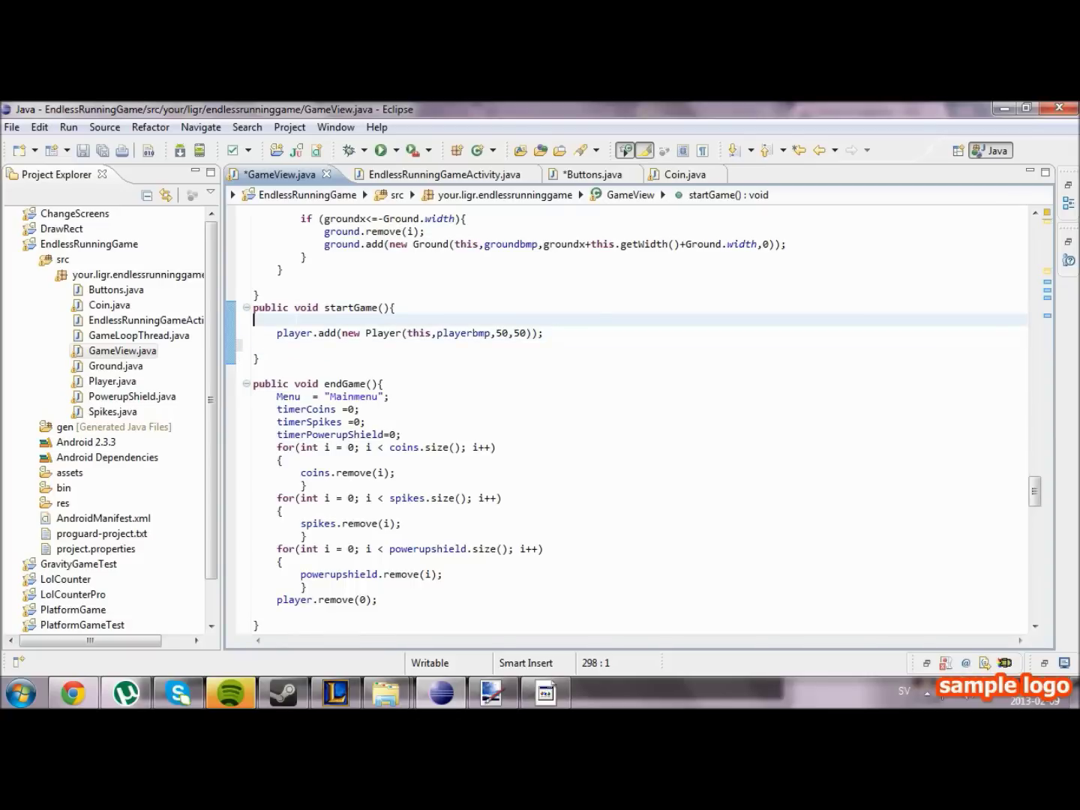
{"action": "key", "text": "ctrl+v"}
{"action": "scroll", "coordinate": [633, 422], "scroll_direction": "down", "scroll_amount": 4}
{"action": "scroll", "coordinate": [632, 421], "scroll_direction": "down", "scroll_amount": 3}
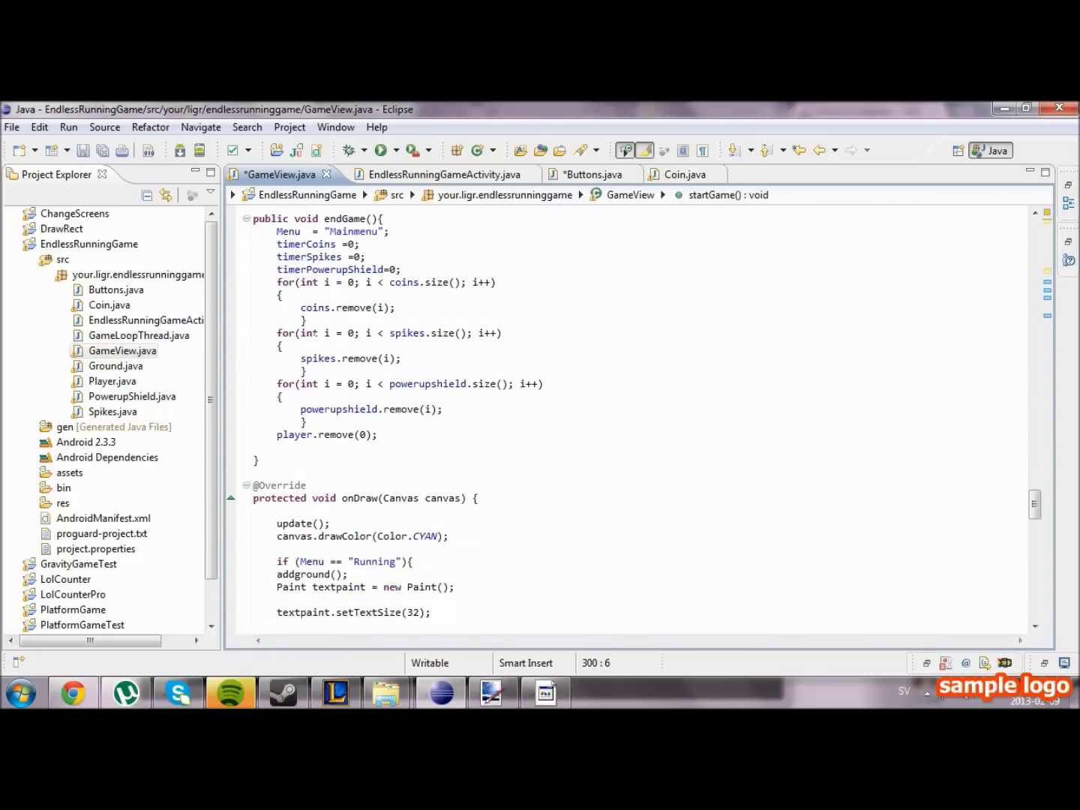
{"action": "scroll", "coordinate": [633, 422], "scroll_direction": "up", "scroll_amount": 3}
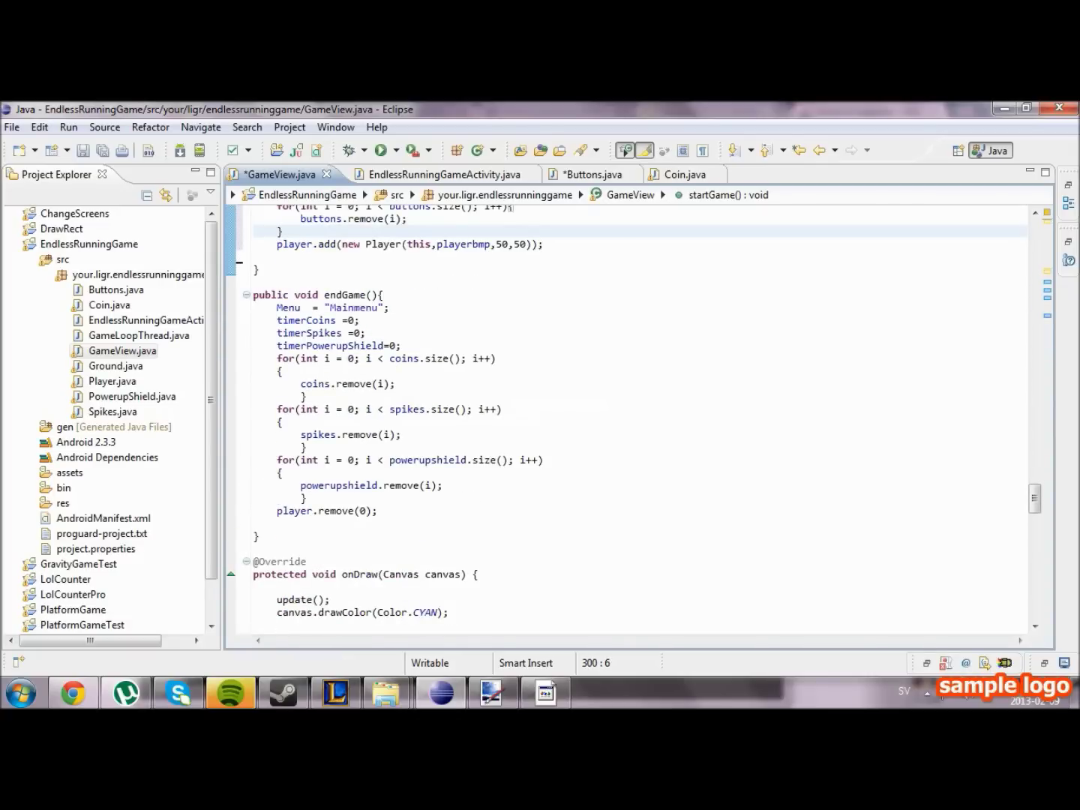
In endGame(), add new Buttons(this, buttonsbmp, getWidth()/2-64, getHeight()/2, 3) to buttons.
{"action": "left_click", "coordinate": [366, 333]}
{"action": "left_click", "coordinate": [404, 345]}
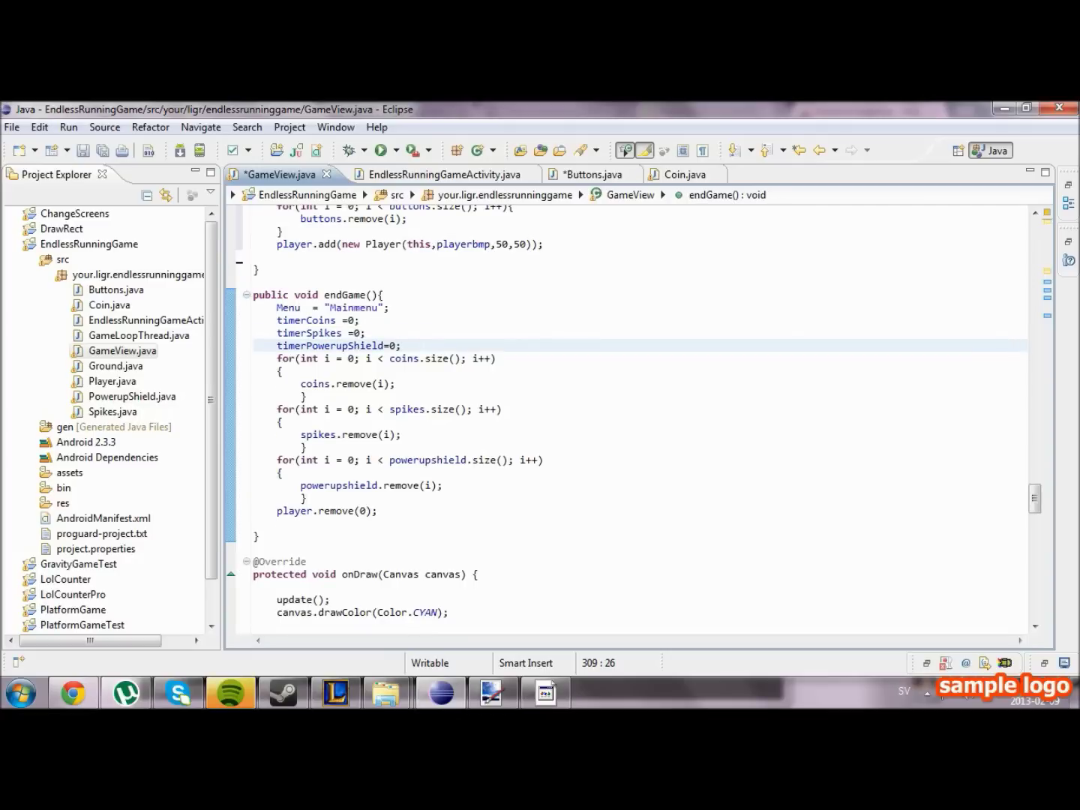
{"action": "left_click", "coordinate": [381, 510]}
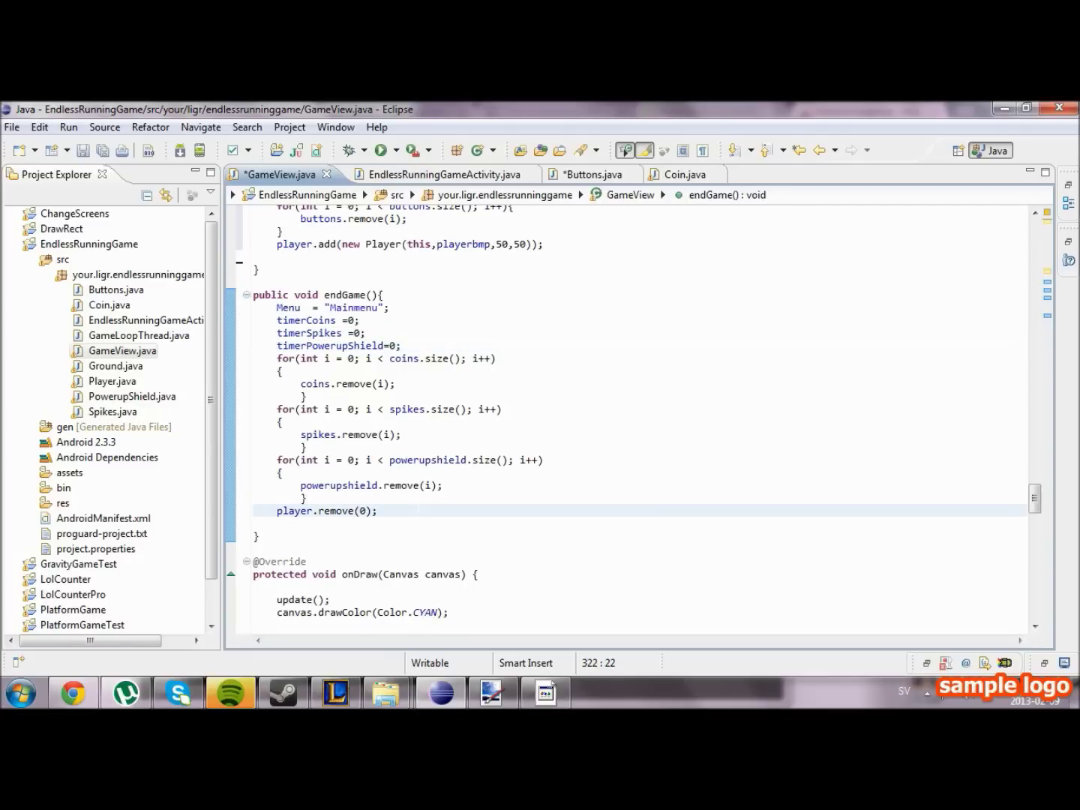
{"action": "key", "text": "Return"}
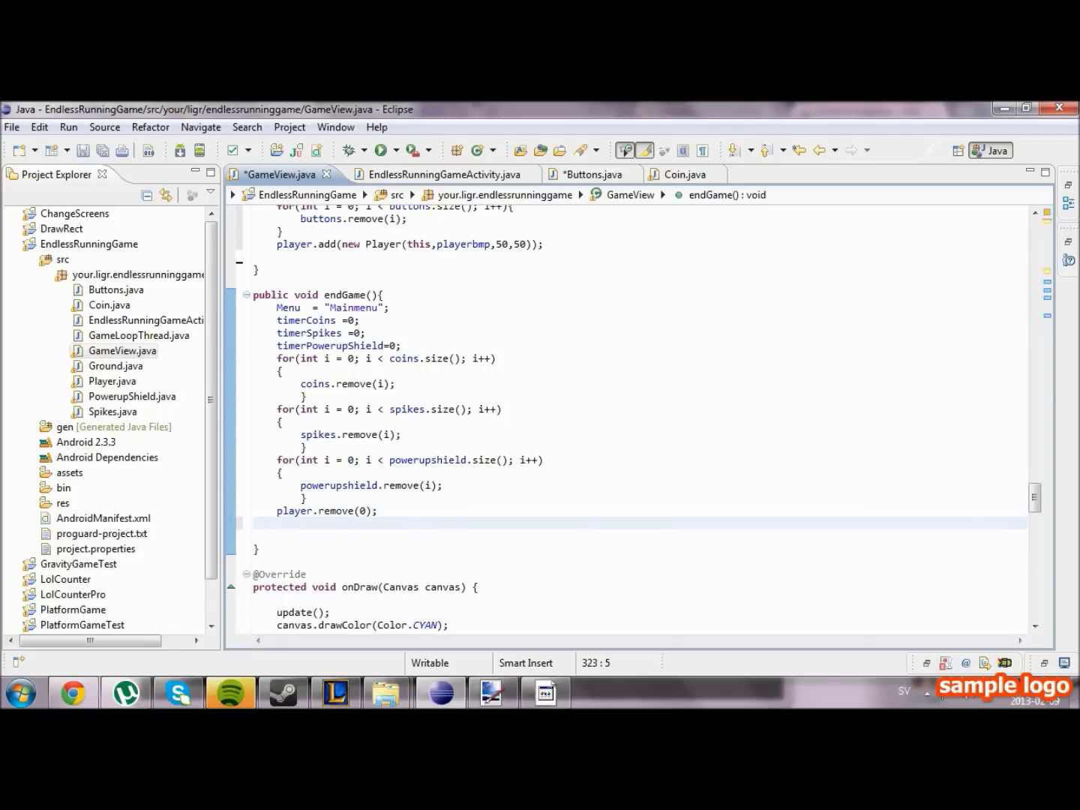
{"action": "type", "text": "buttons.add"}
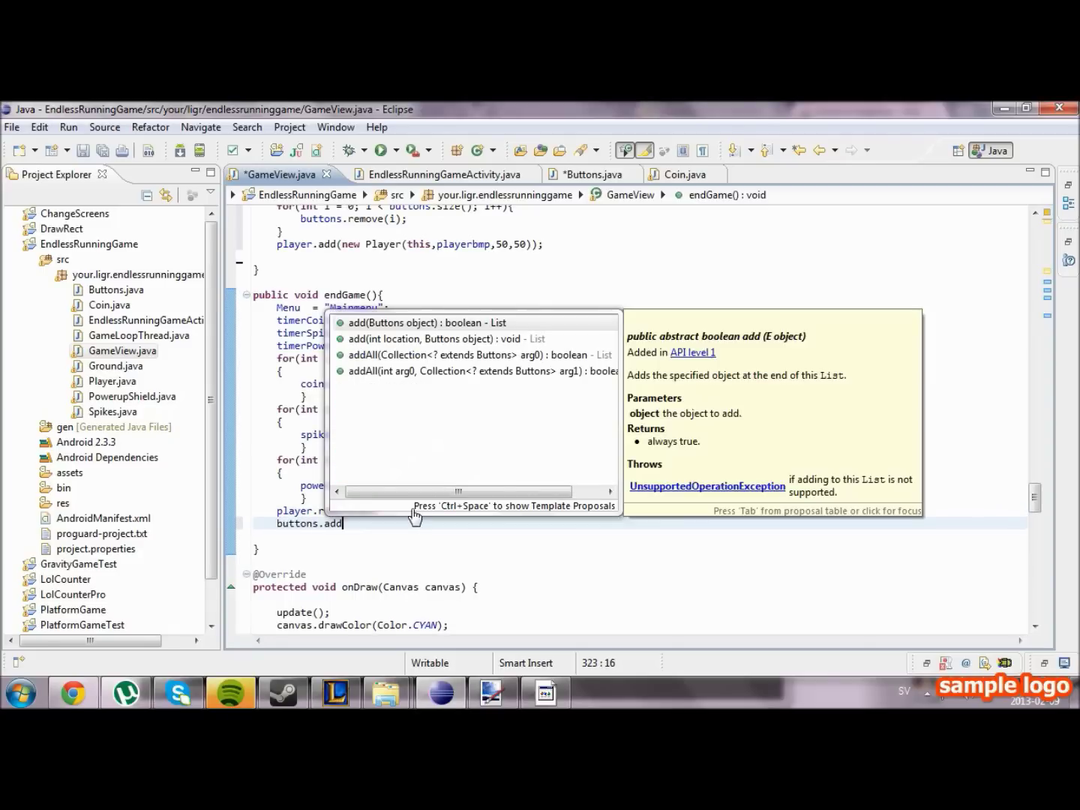
{"action": "key", "text": "Return"}
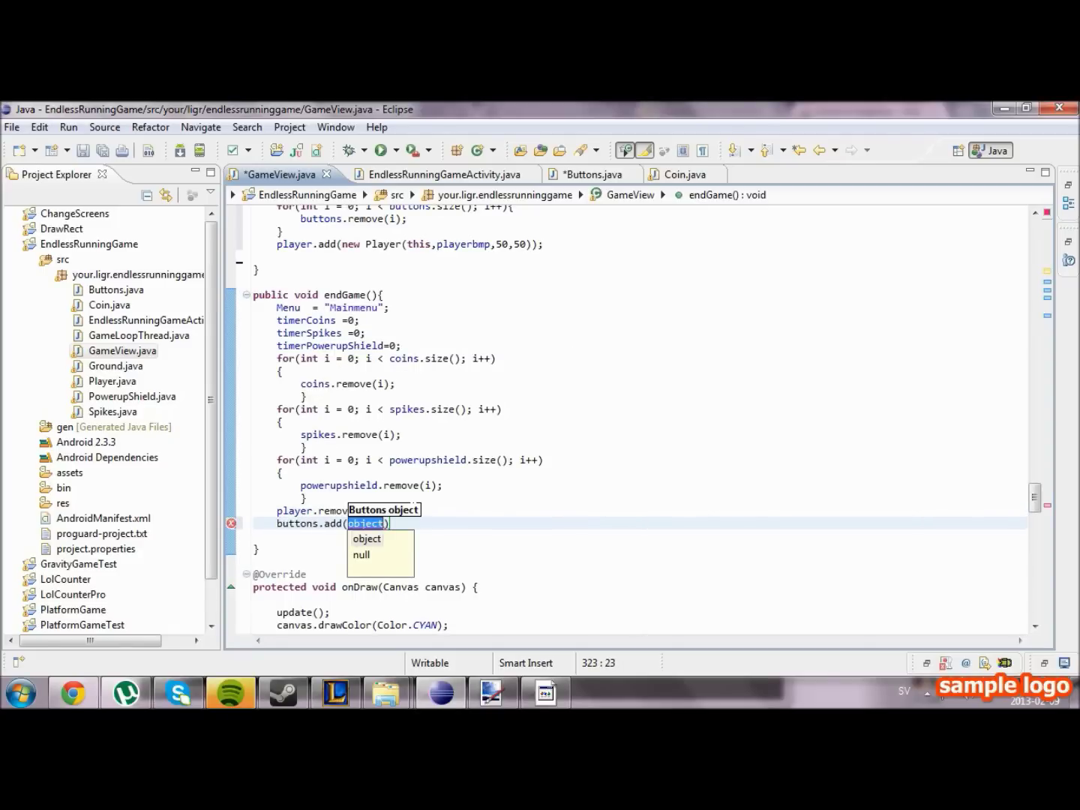
{"action": "type", "text": "Button"}
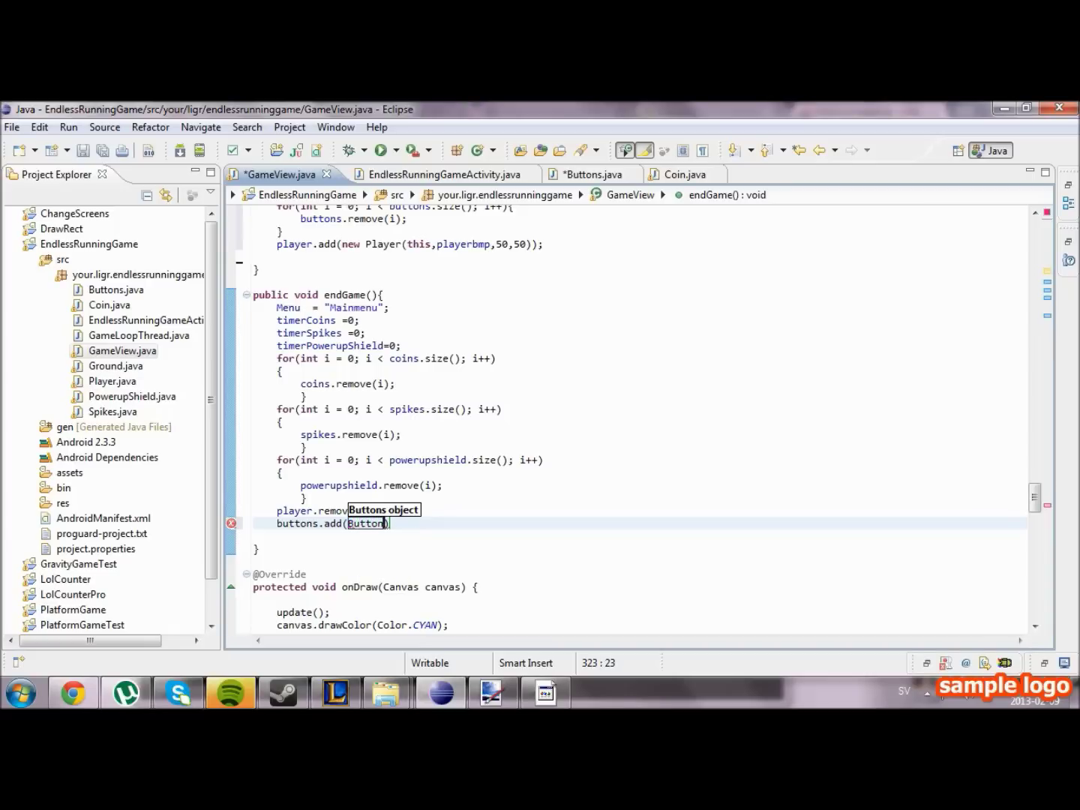
{"action": "key", "text": "BackSpace"}
{"action": "key", "text": "BackSpace"}
{"action": "key", "text": "BackSpace"}
{"action": "key", "text": "BackSpace"}
{"action": "key", "text": "BackSpace"}
{"action": "type", "text": "new"}
{"action": "type", "text": " Buttons("}
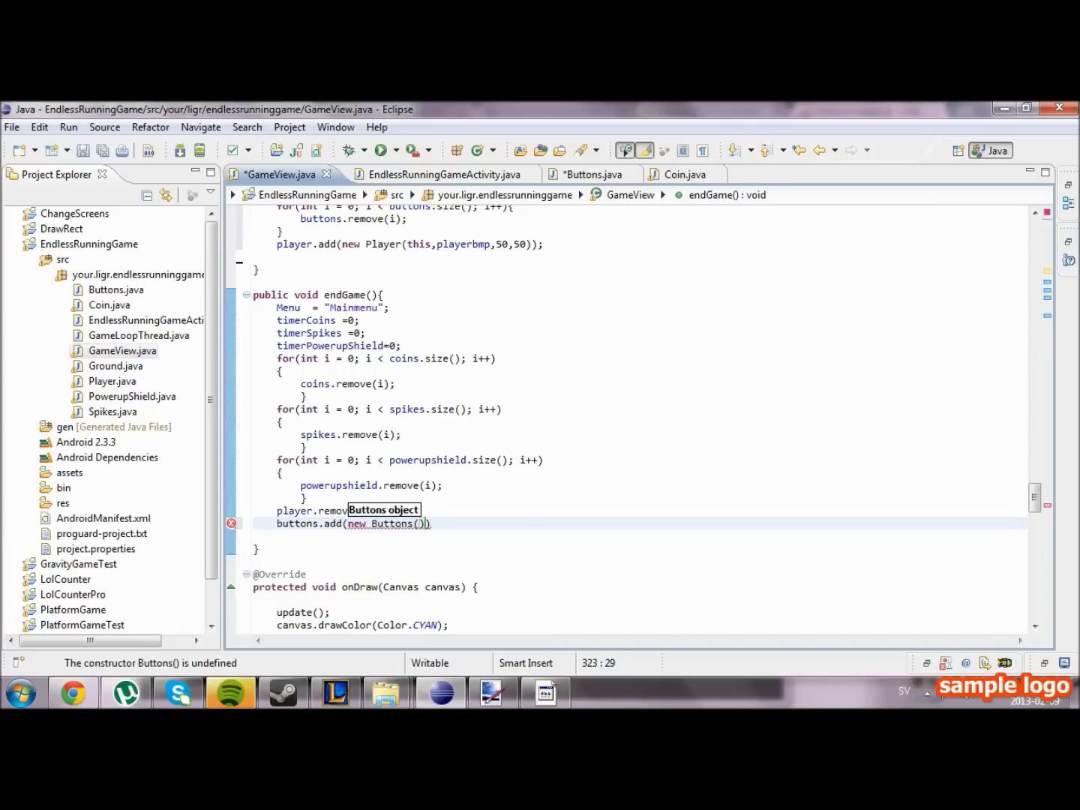
{"action": "type", "text": "this,"}
{"action": "type", "text": "buttonsb"}
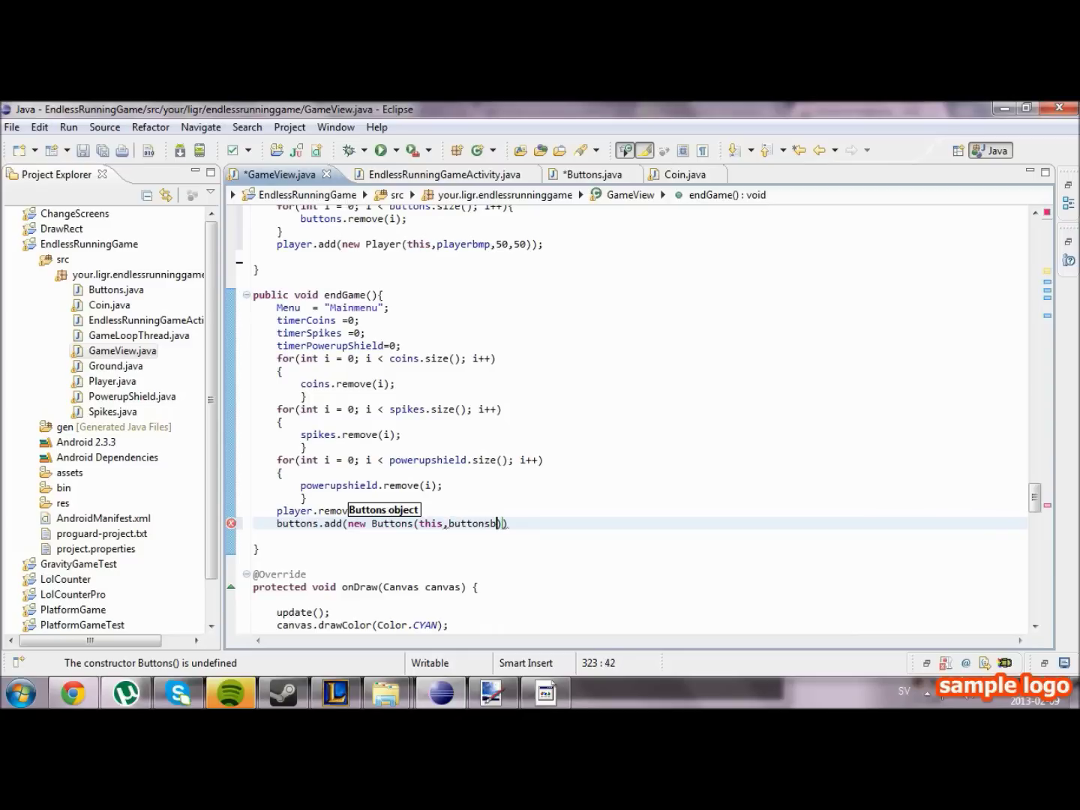
{"action": "type", "text": "mp,"}
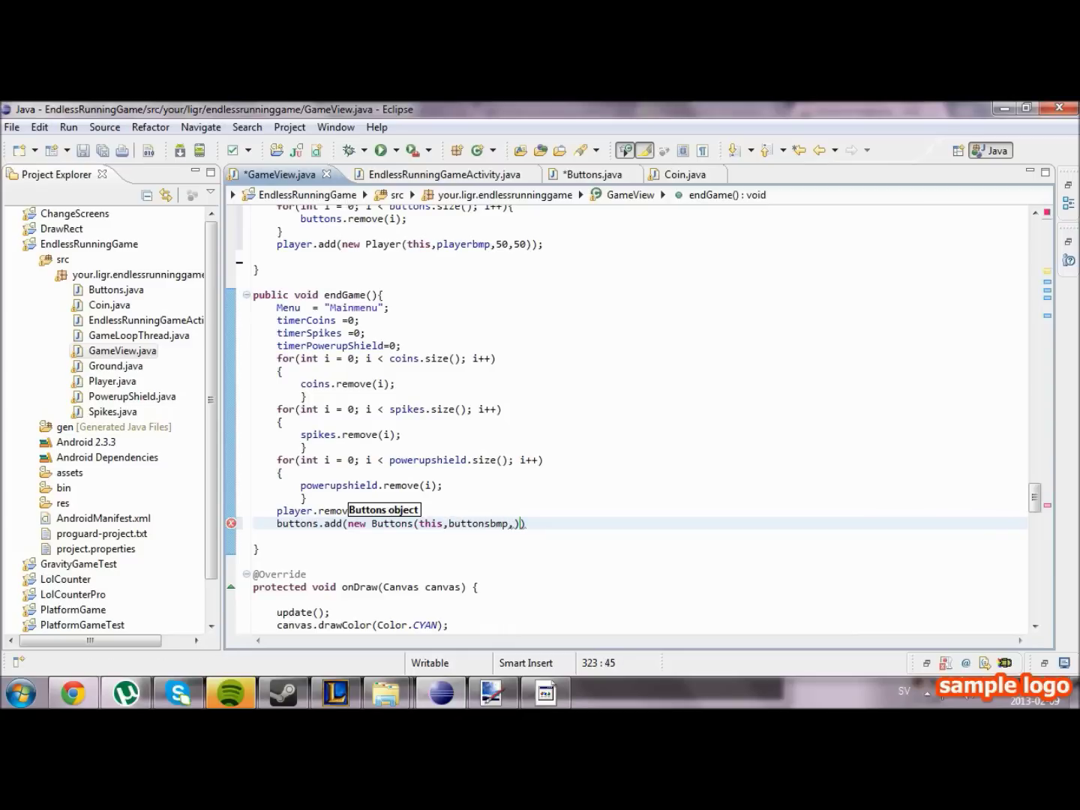
{"action": "type", "text": "ca"}
{"action": "type", "text": "nvas."}
{"action": "key", "text": "BackSpace"}
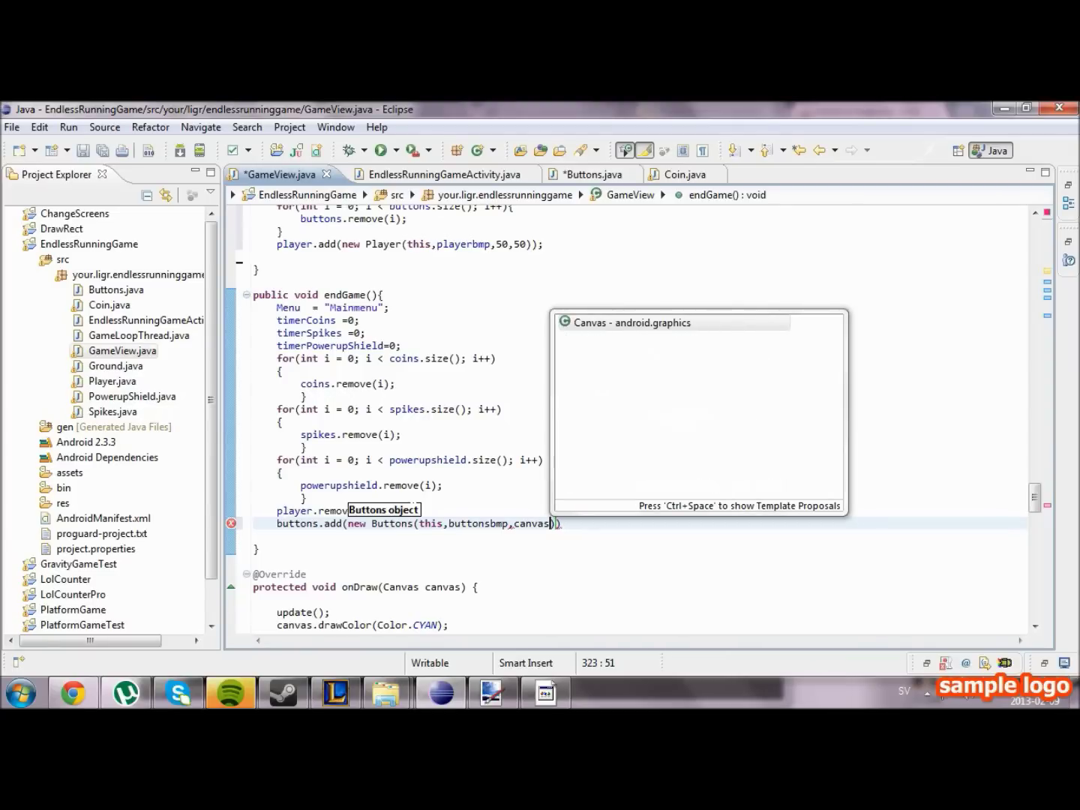
{"action": "key", "text": "BackSpace"}
{"action": "key", "text": "BackSpace"}
{"action": "key", "text": "BackSpace"}
{"action": "key", "text": "BackSpace"}
{"action": "key", "text": "BackSpace"}
{"action": "type", "text": "this"}
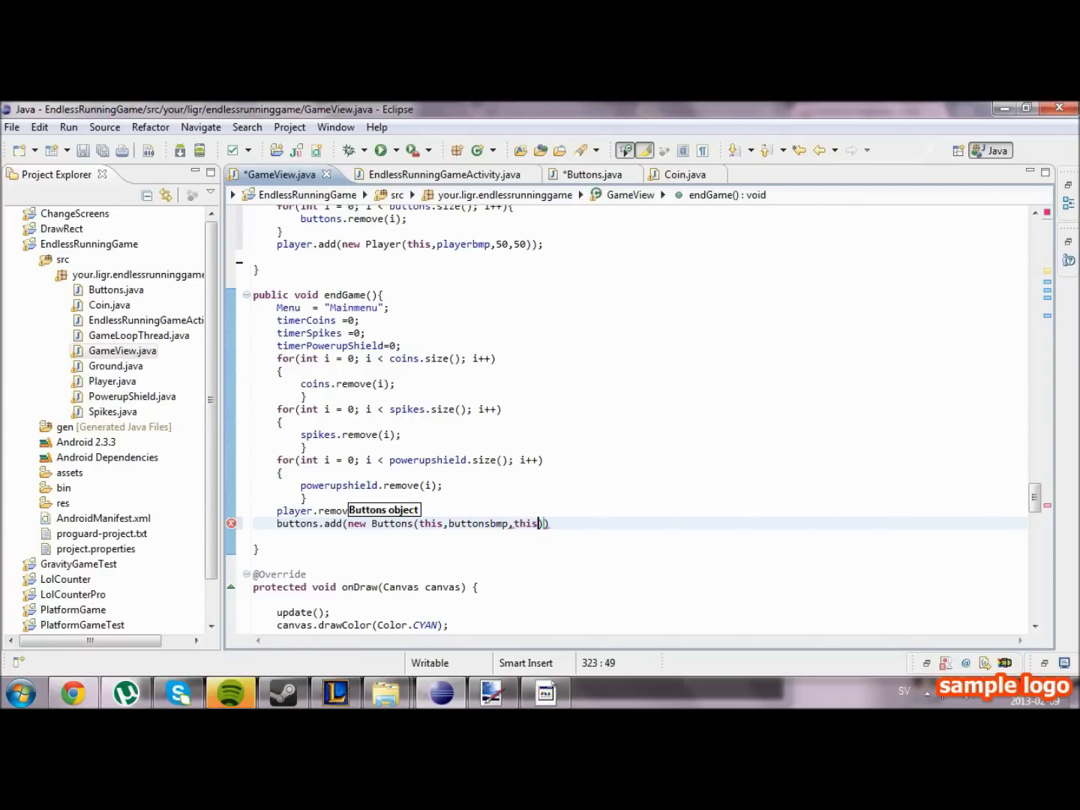
{"action": "type", "text": ".getW"}
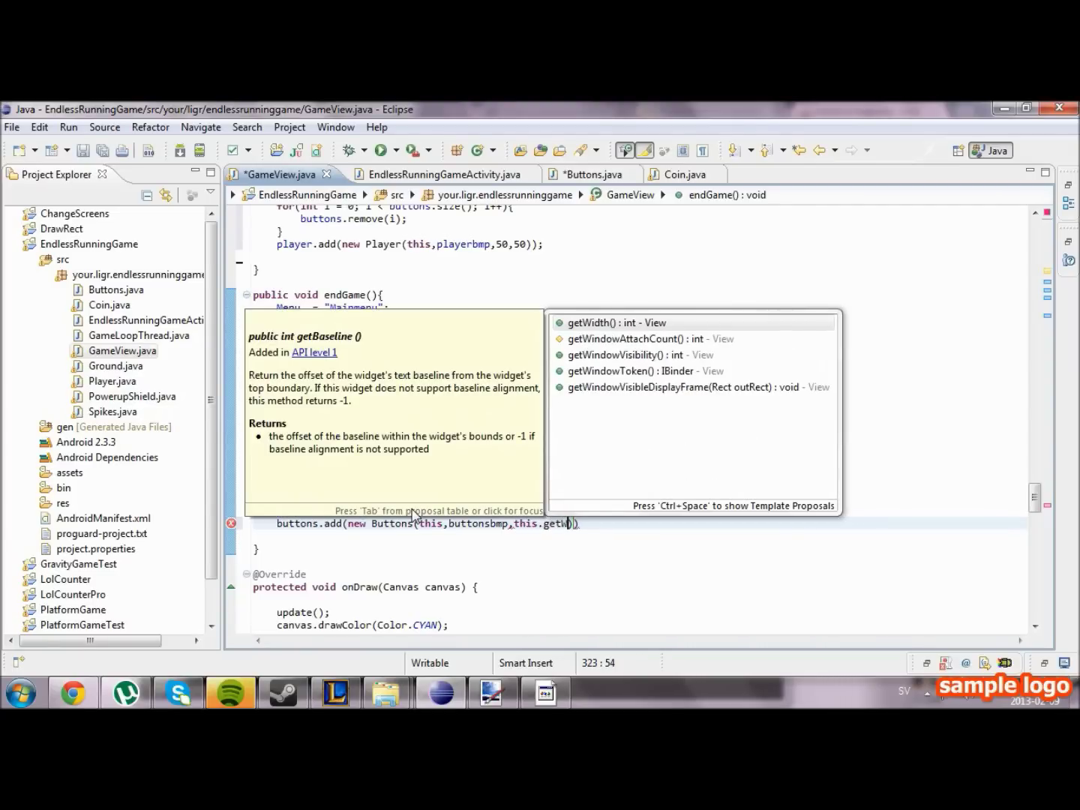
{"action": "type", "text": "idth"}
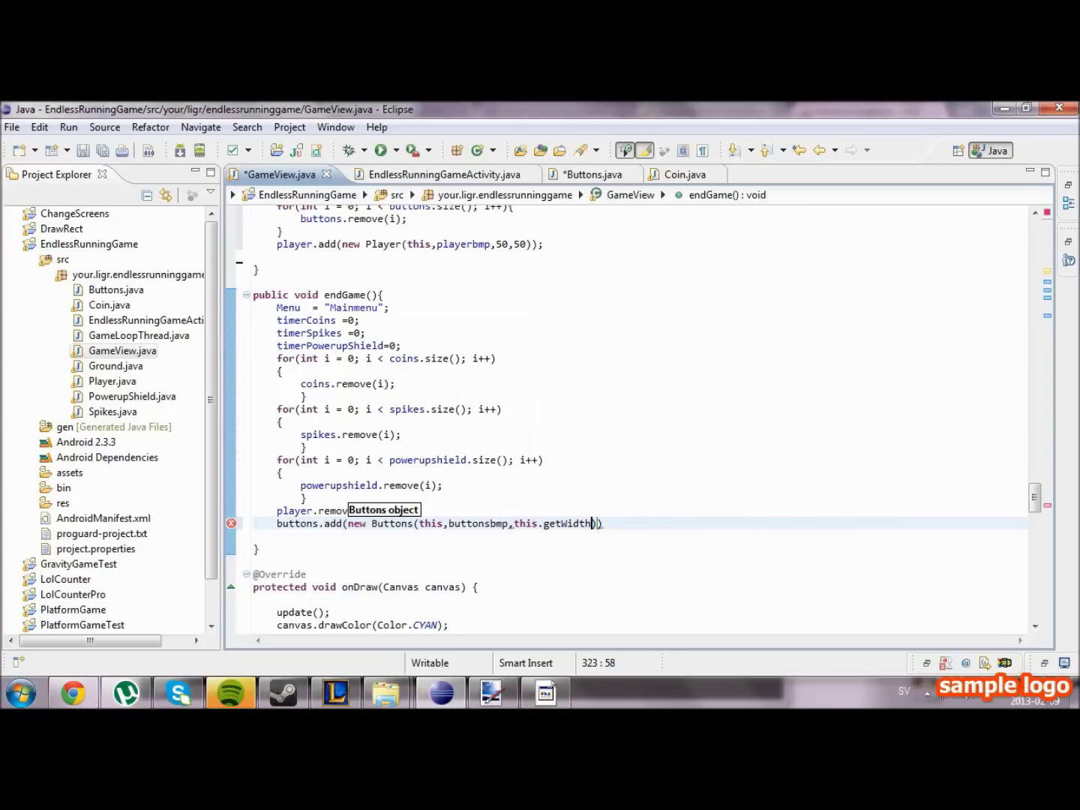
{"action": "type", "text": "()"}
{"action": "type", "text": "/2"}
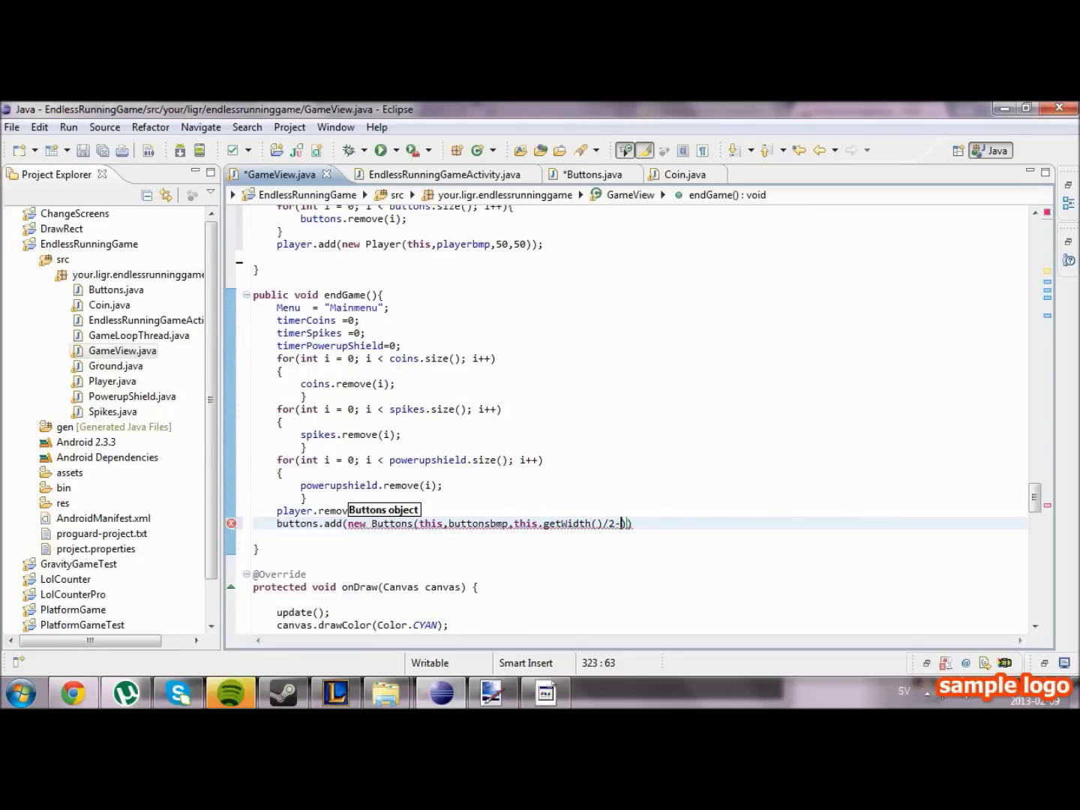
{"action": "type", "text": "-64,th"}
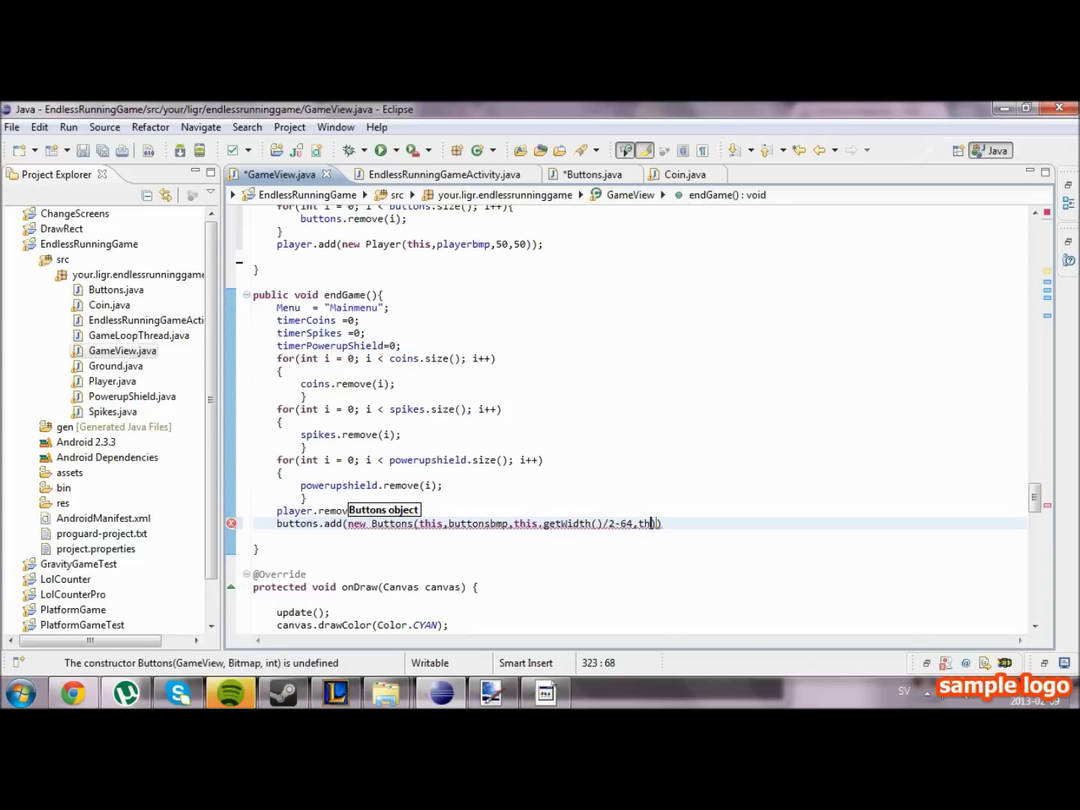
{"action": "type", "text": "is.getHeight()"}
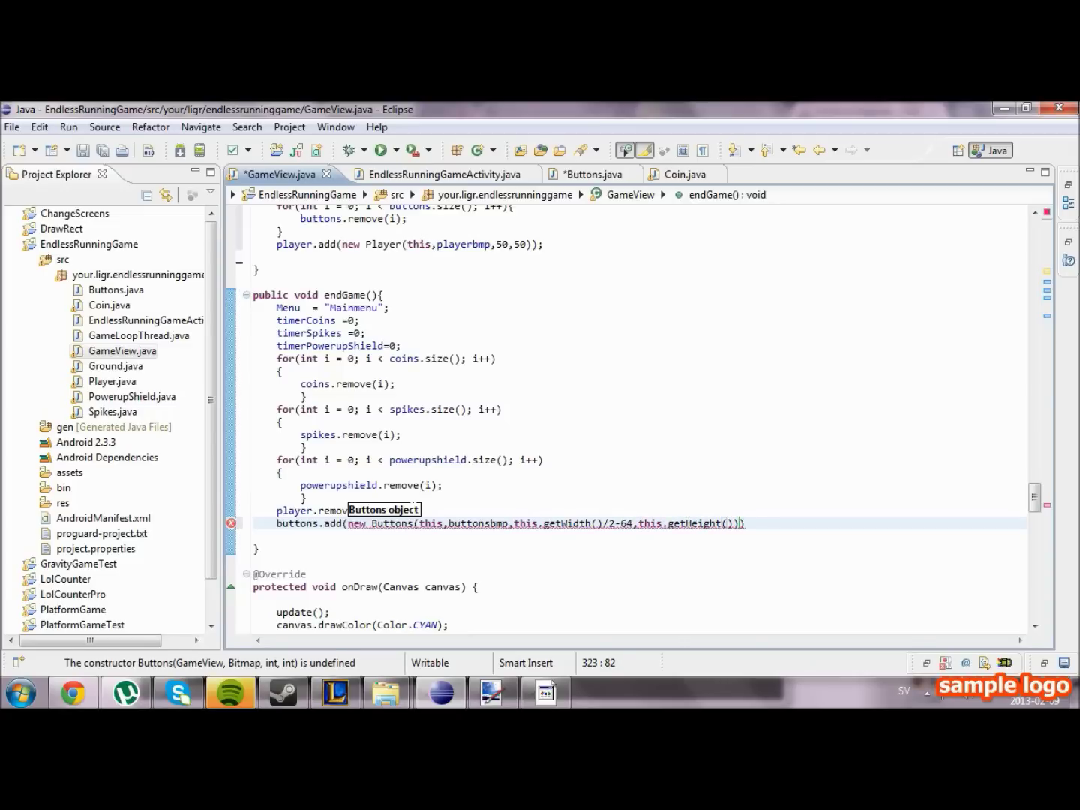
{"action": "type", "text": "/2"}
{"action": "type", "text": ","}
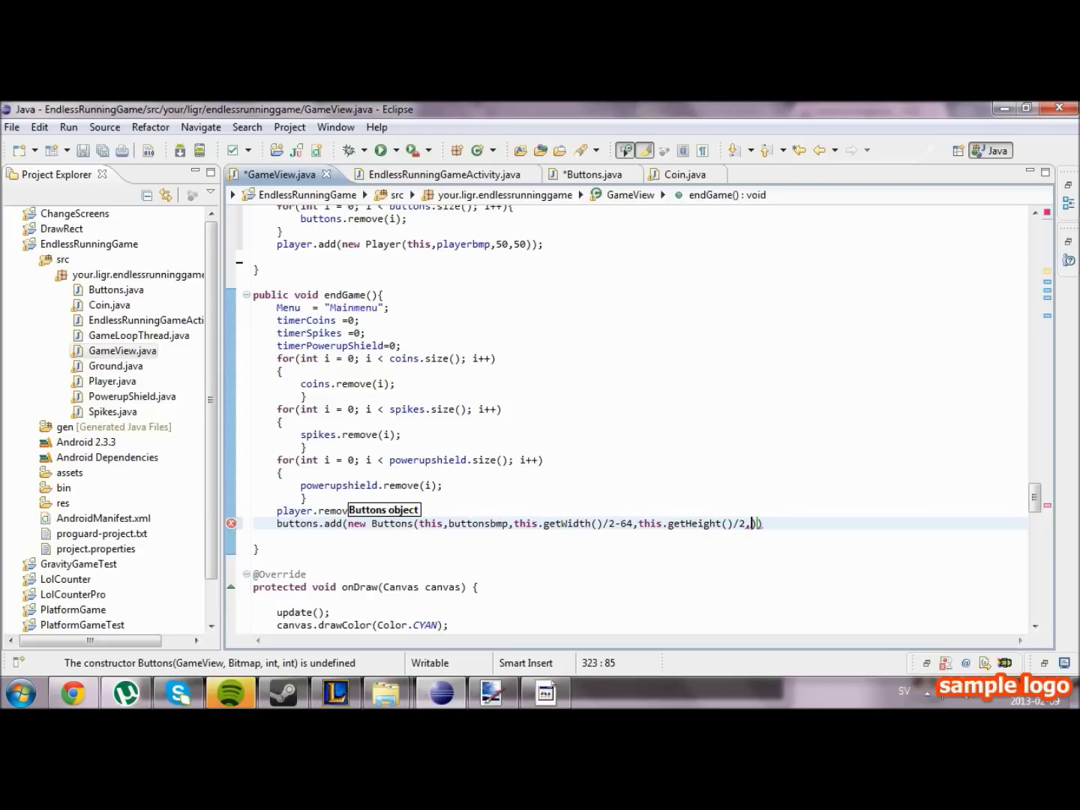
{"action": "type", "text": "3"}
{"action": "type", "text": "));"}
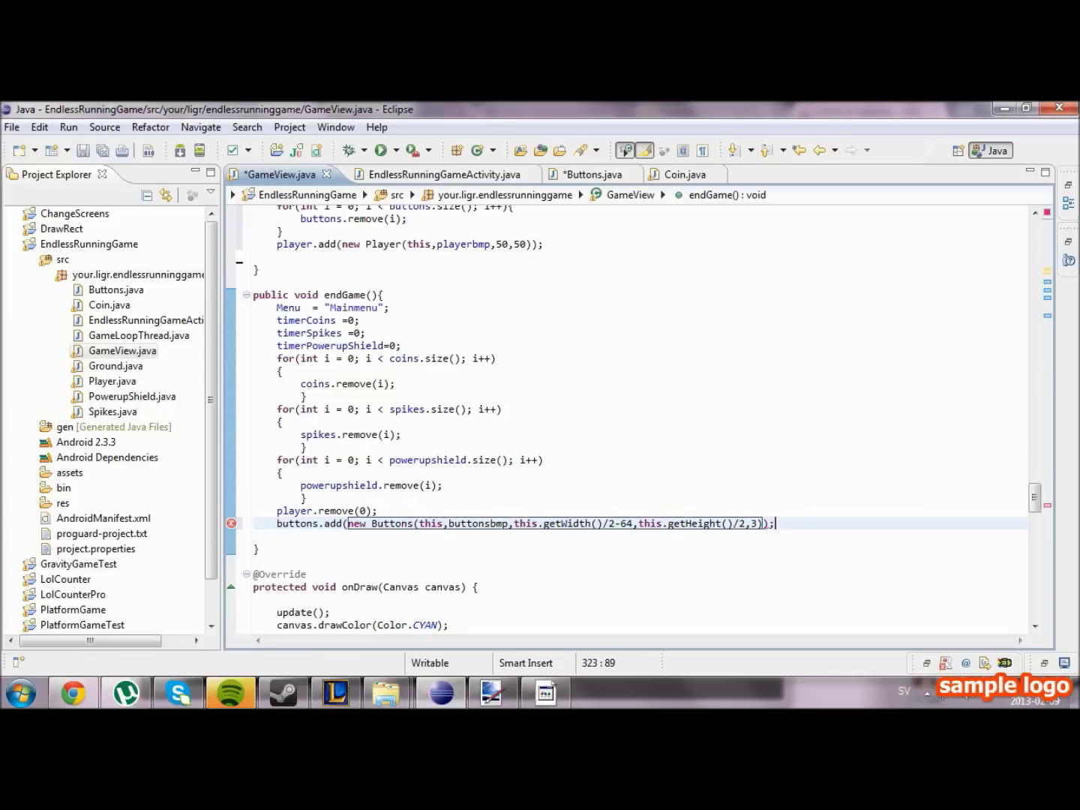
{"action": "key", "text": "Down"}
{"action": "key", "text": "Down"}
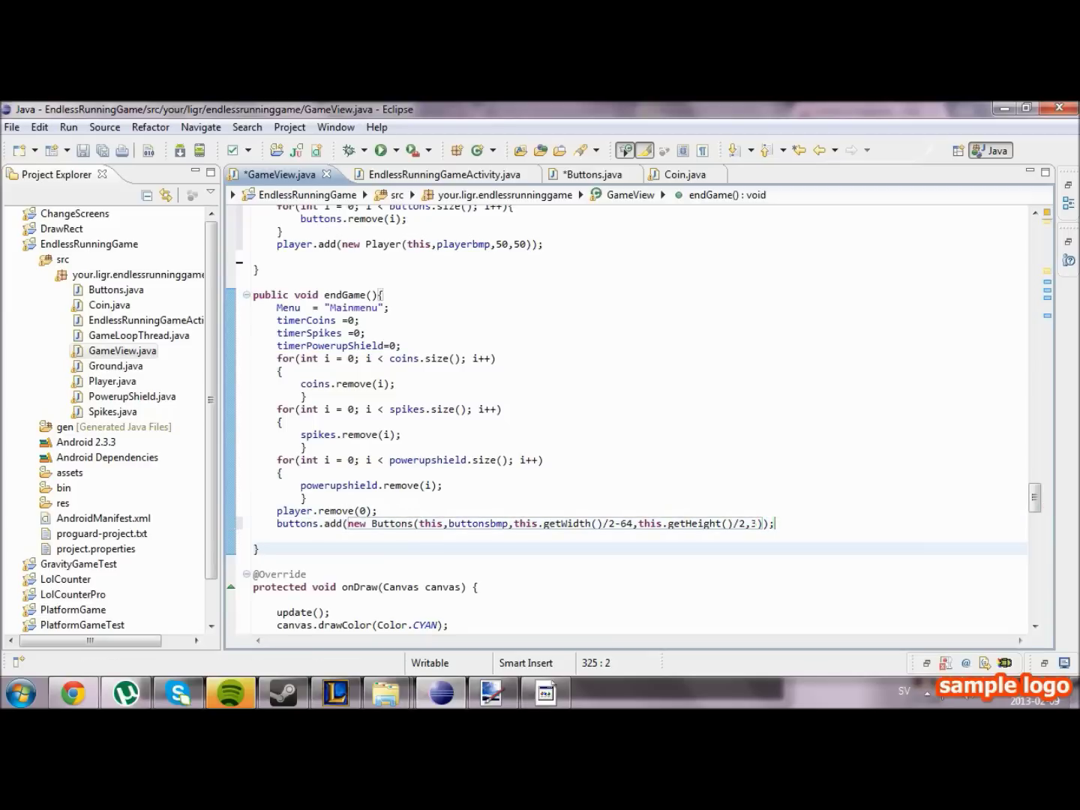
{"action": "left_click", "coordinate": [385, 523]}
{"action": "key", "text": "Down"}
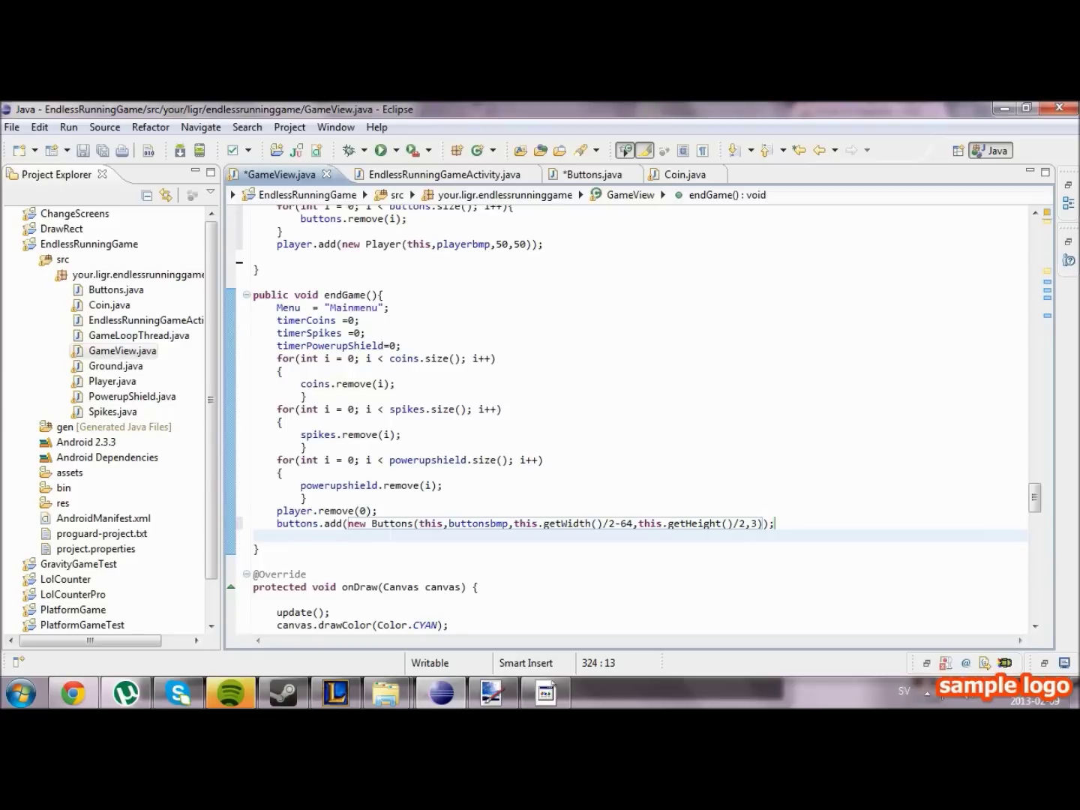
Duplicate the buttons.add line as a second button at getHeight()/2+48 with state 0 and save.
{"action": "key", "text": "shift+Up"}
{"action": "key", "text": "ctrl+c"}
{"action": "key", "text": "Down"}
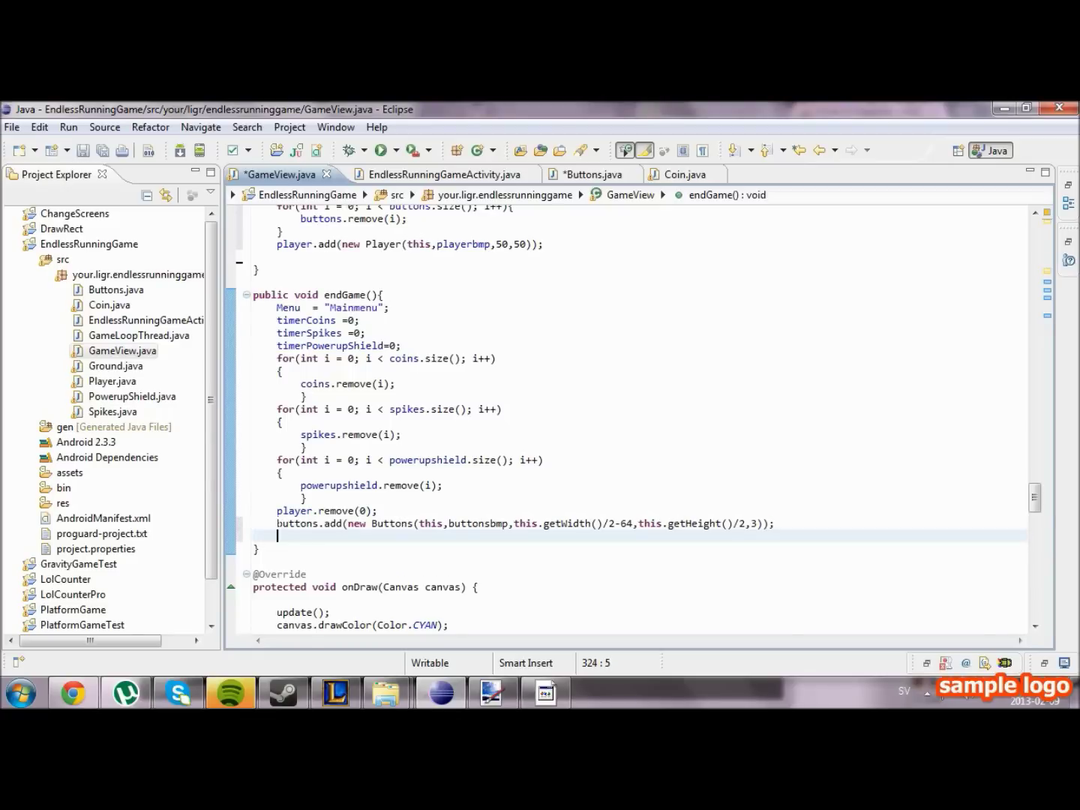
{"action": "key", "text": "ctrl+v"}
{"action": "key", "text": "Delete"}
{"action": "type", "text": "0"}
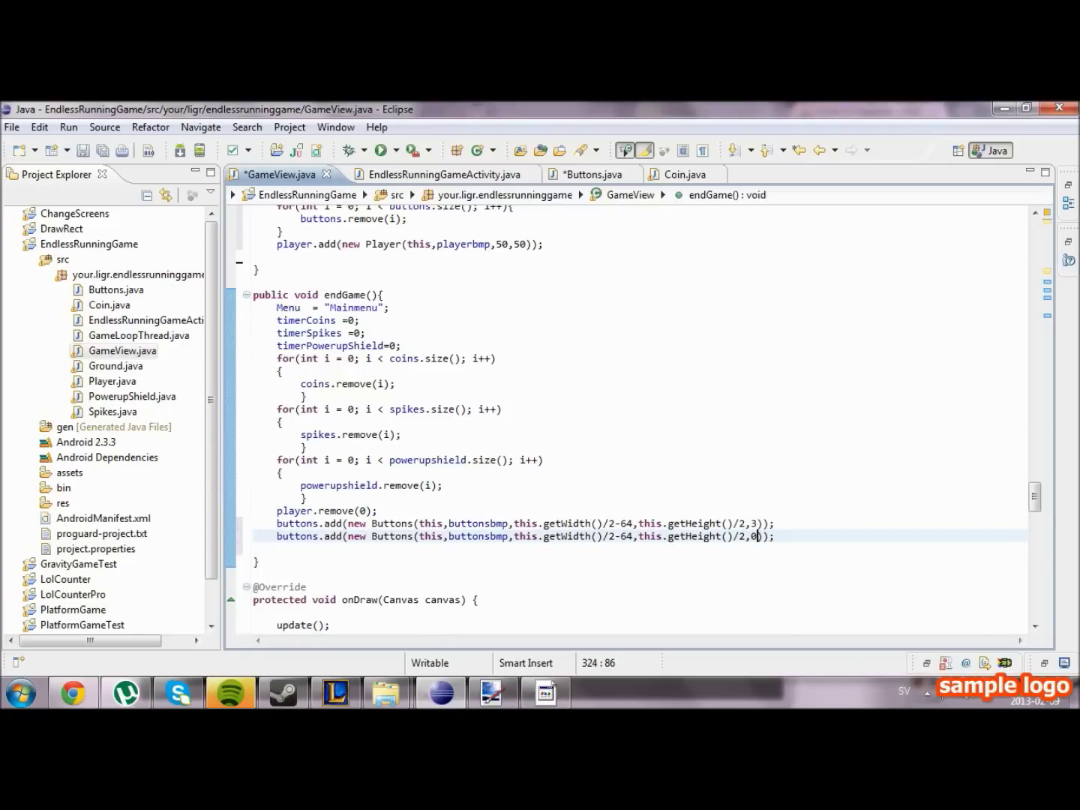
{"action": "key", "text": "Left"}
{"action": "key", "text": "Left"}
{"action": "type", "text": "+"}
{"action": "type", "text": "48"}
{"action": "key", "text": "ctrl+s"}
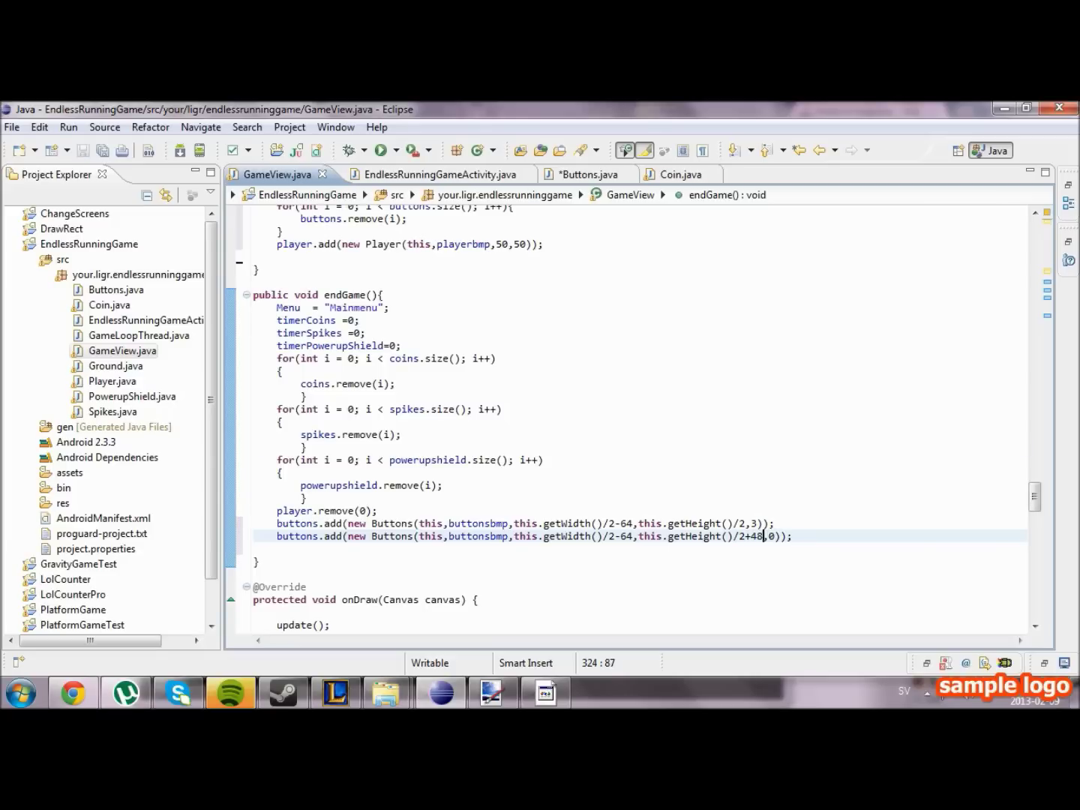
{"action": "left_click", "coordinate": [305, 447]}
{"action": "scroll", "coordinate": [540, 422], "scroll_direction": "down", "scroll_amount": 3}
{"action": "scroll", "coordinate": [539, 422], "scroll_direction": "up", "scroll_amount": 3}
{"action": "scroll", "coordinate": [540, 423], "scroll_direction": "up", "scroll_amount": 3}
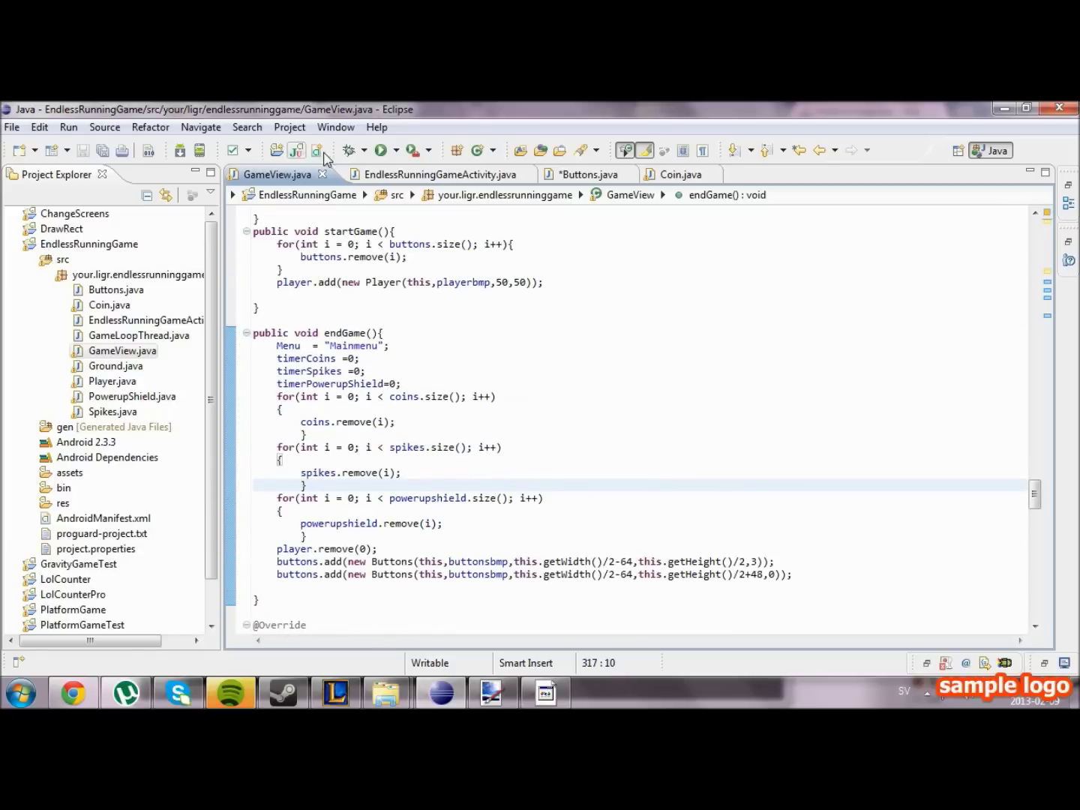
Launch the game, saving the modified Buttons file, and dismiss the project-errors message.
{"action": "left_click", "coordinate": [380, 150]}
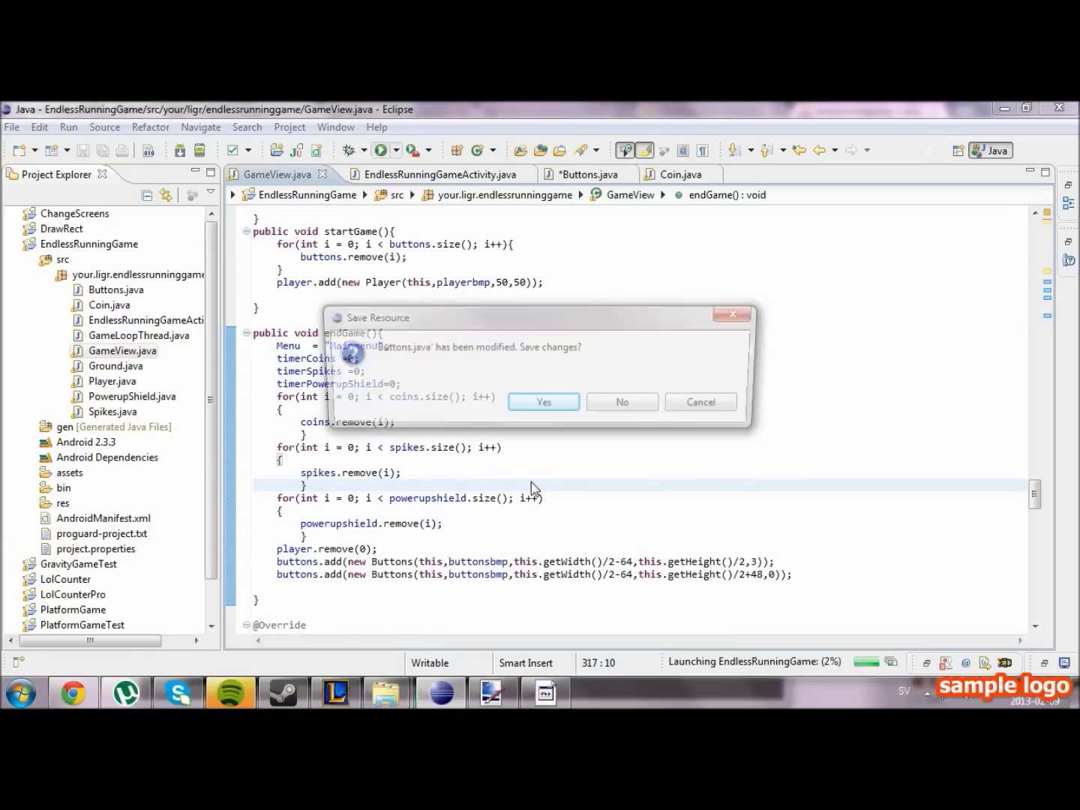
{"action": "left_click", "coordinate": [548, 405]}
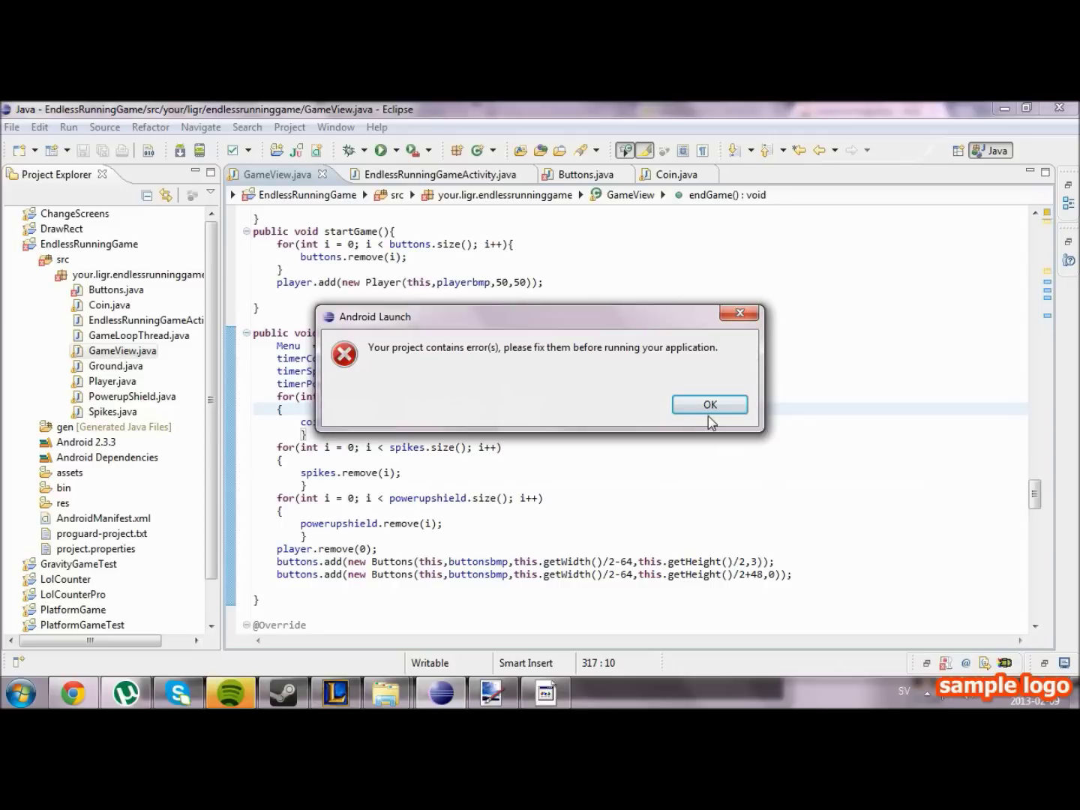
{"action": "left_click", "coordinate": [709, 404]}
{"action": "left_click_drag", "start_coordinate": [709, 409], "coordinate": [506, 211]}
{"action": "left_click", "coordinate": [504, 195]}
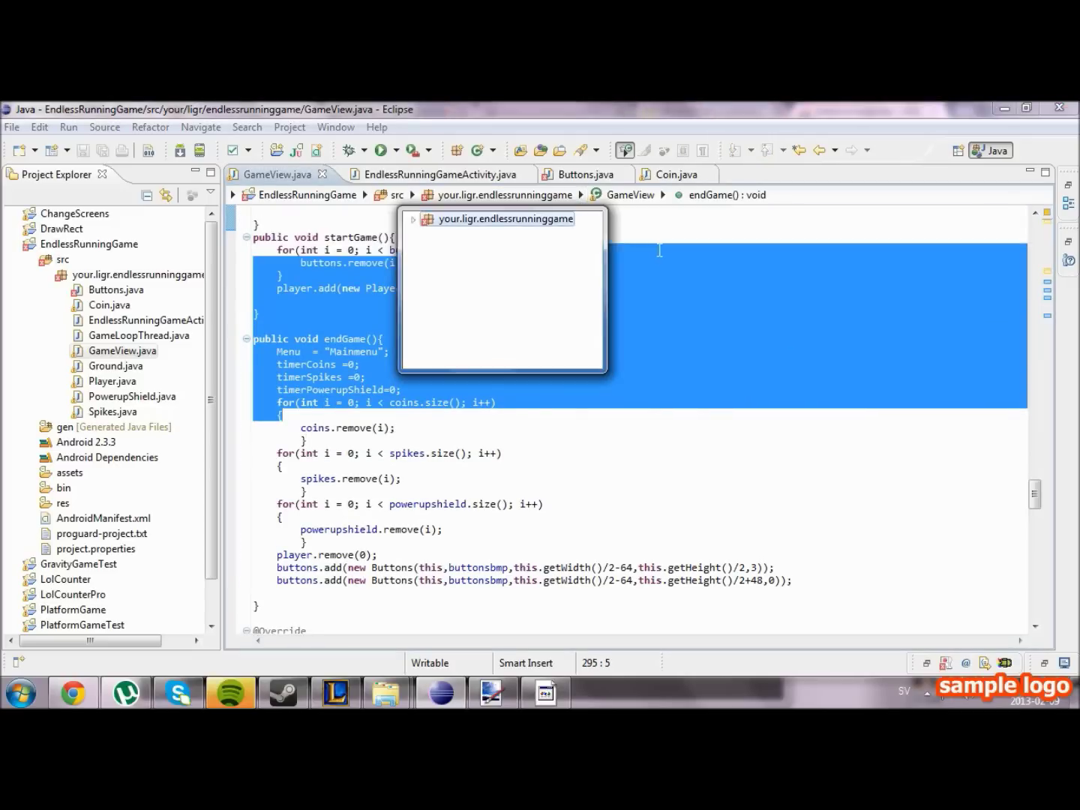
In Buttons.java's constructor, fix the setX error and assign y directly instead of y2.
{"action": "left_click", "coordinate": [660, 250]}
{"action": "left_click", "coordinate": [585, 175]}
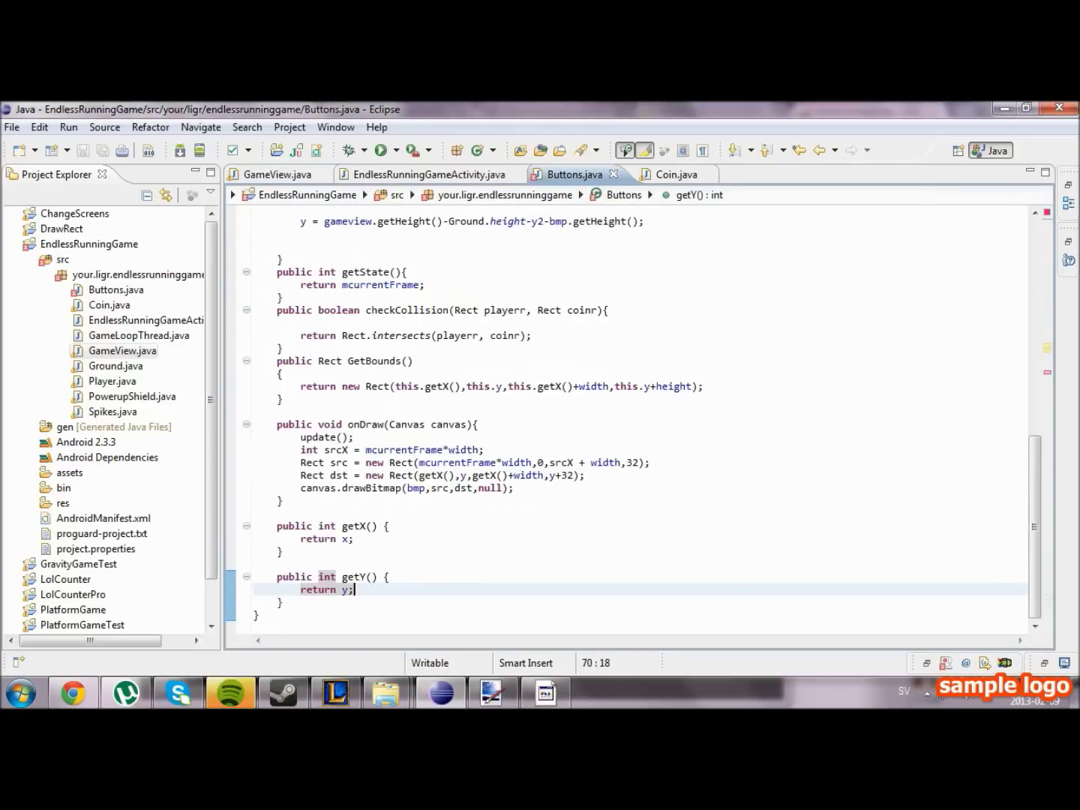
{"action": "left_click", "coordinate": [1046, 372]}
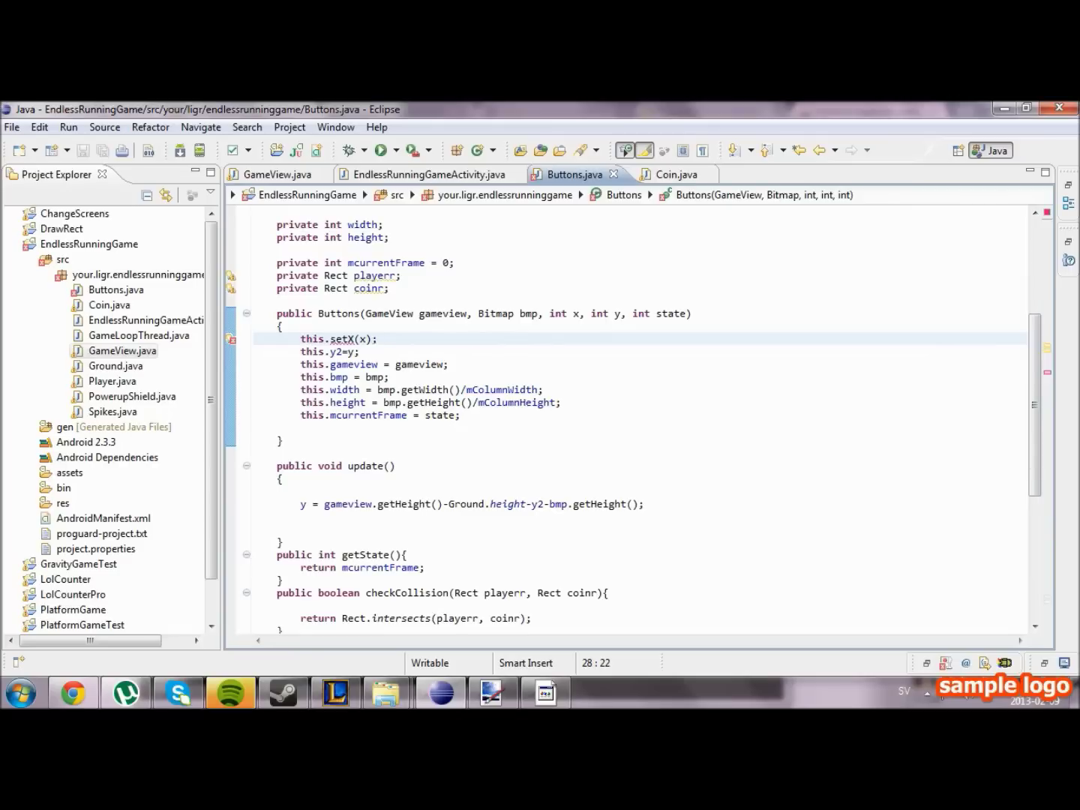
{"action": "key", "text": "shift+Left"}
{"action": "key", "text": "shift+Left"}
{"action": "key", "text": "shift+Left"}
{"action": "type", "text": "x = x"}
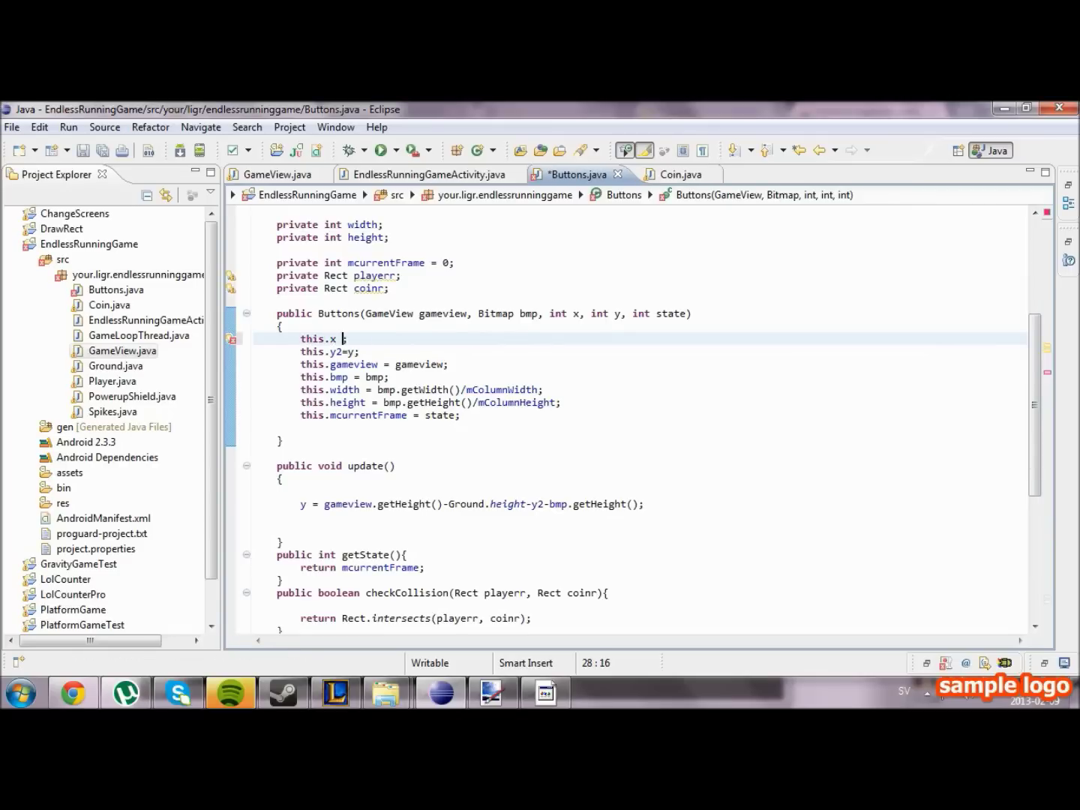
{"action": "type", "text": ";"}
{"action": "double_click", "coordinate": [341, 352]}
{"action": "type", "text": "y"}
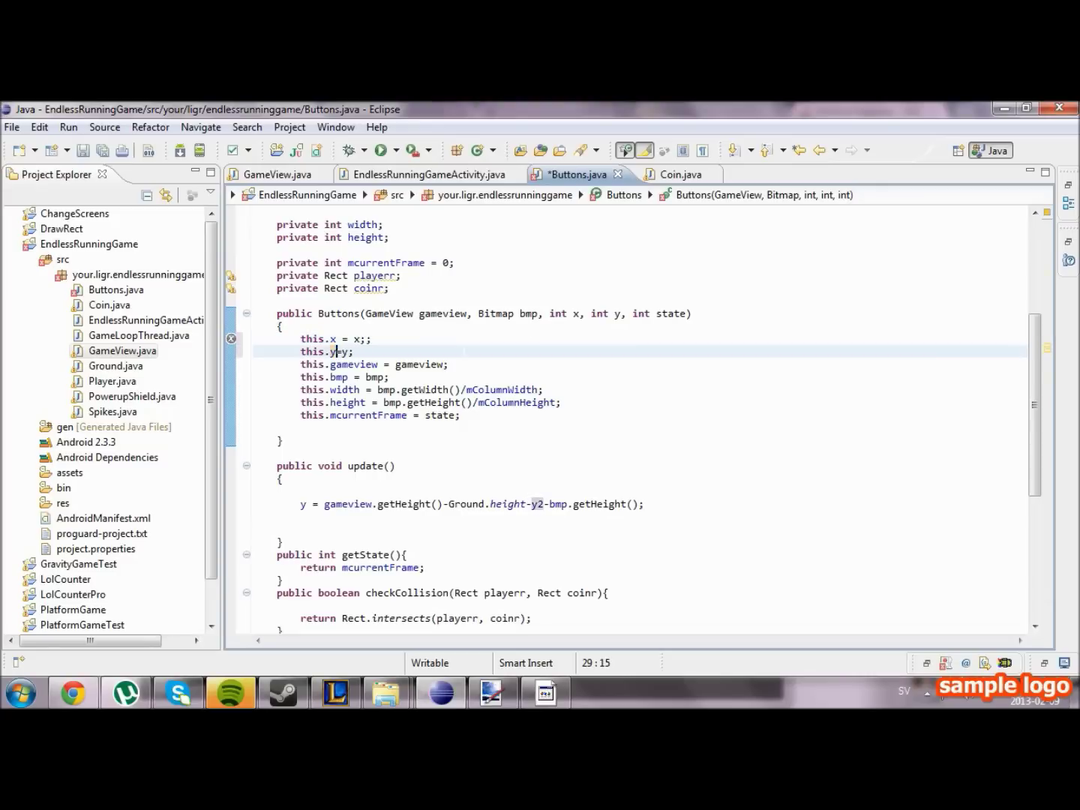
{"action": "scroll", "coordinate": [540, 422], "scroll_direction": "down", "scroll_amount": 7}
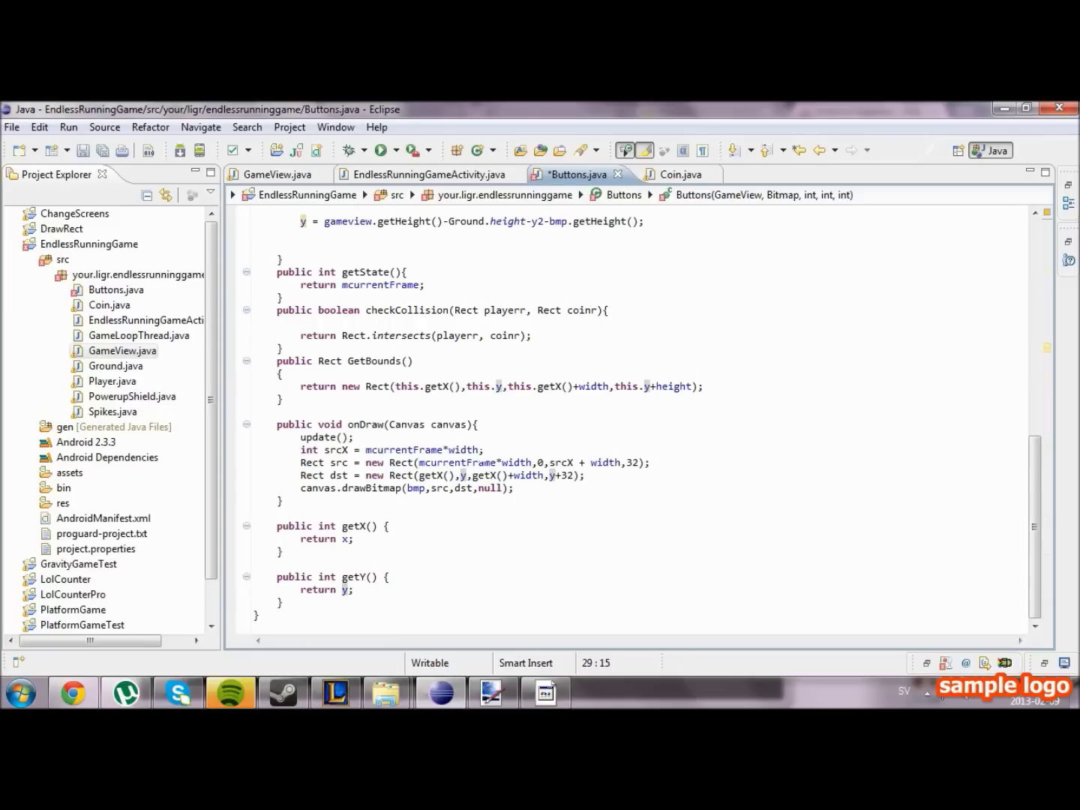
{"action": "scroll", "coordinate": [485, 426], "scroll_direction": "up", "scroll_amount": 1}
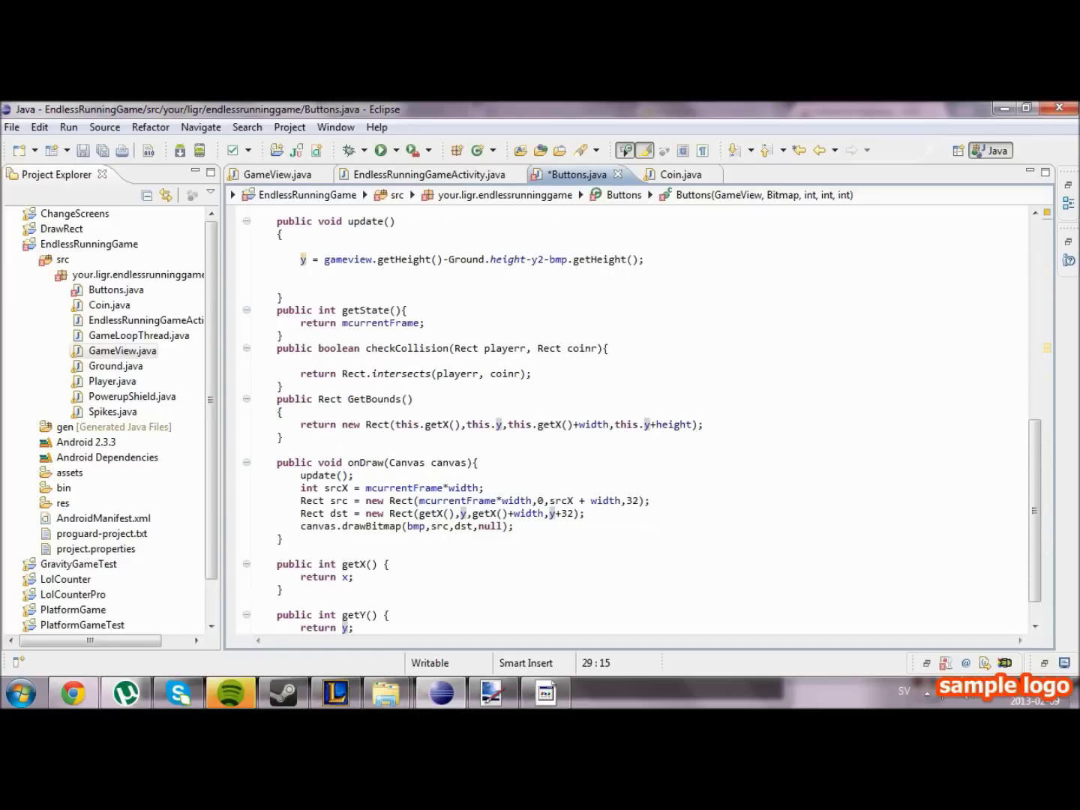
{"action": "scroll", "coordinate": [485, 426], "scroll_direction": "up", "scroll_amount": 1}
{"action": "scroll", "coordinate": [485, 426], "scroll_direction": "up", "scroll_amount": 1}
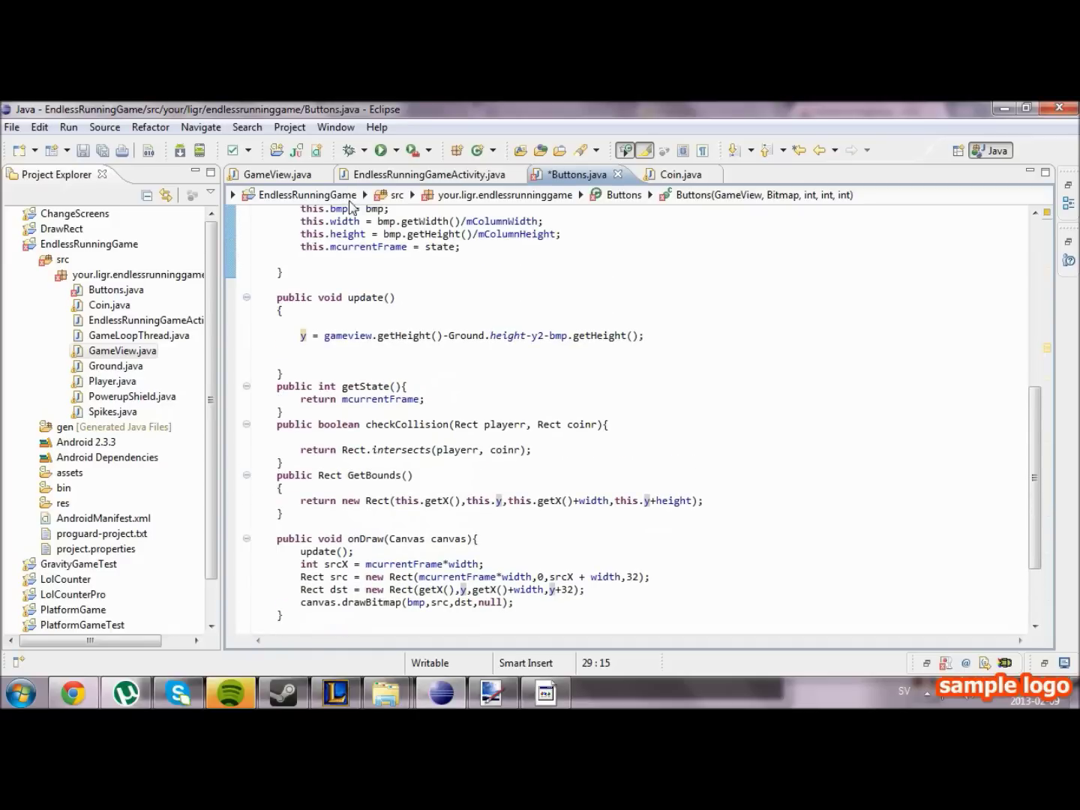
Delete the line in update() that recalculates y from the ground height.
{"action": "key", "text": "shift+End"}
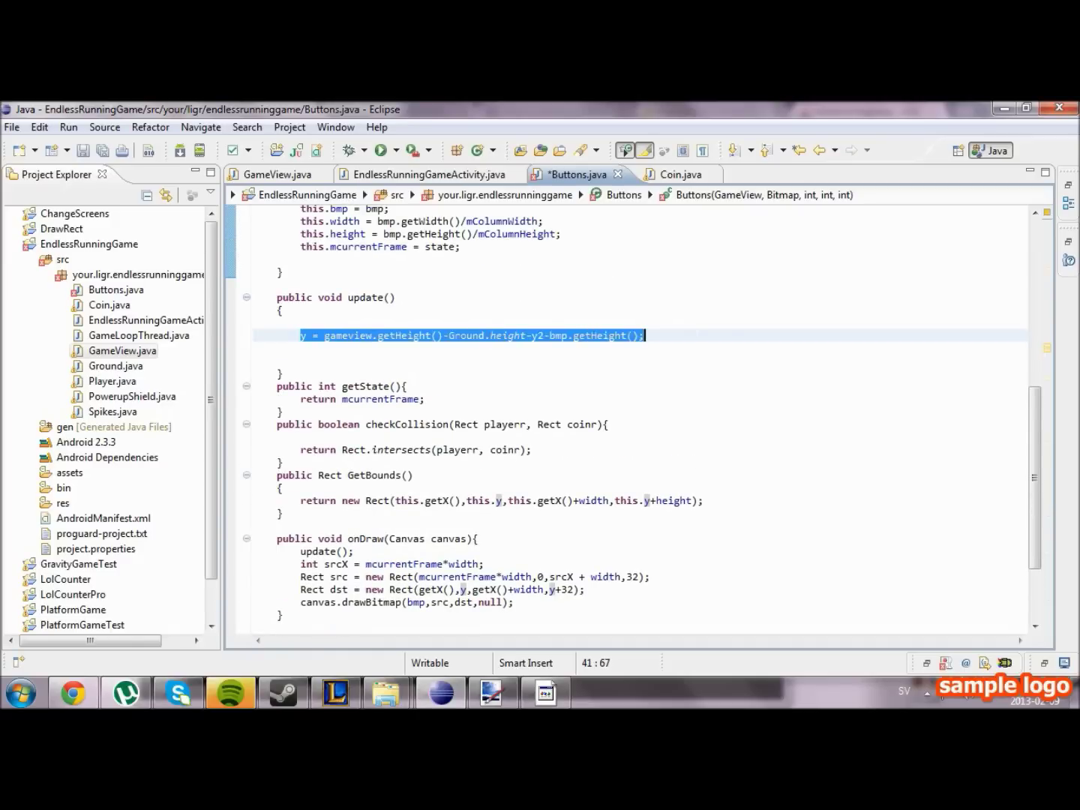
{"action": "key", "text": "Delete"}
{"action": "key", "text": "Delete"}
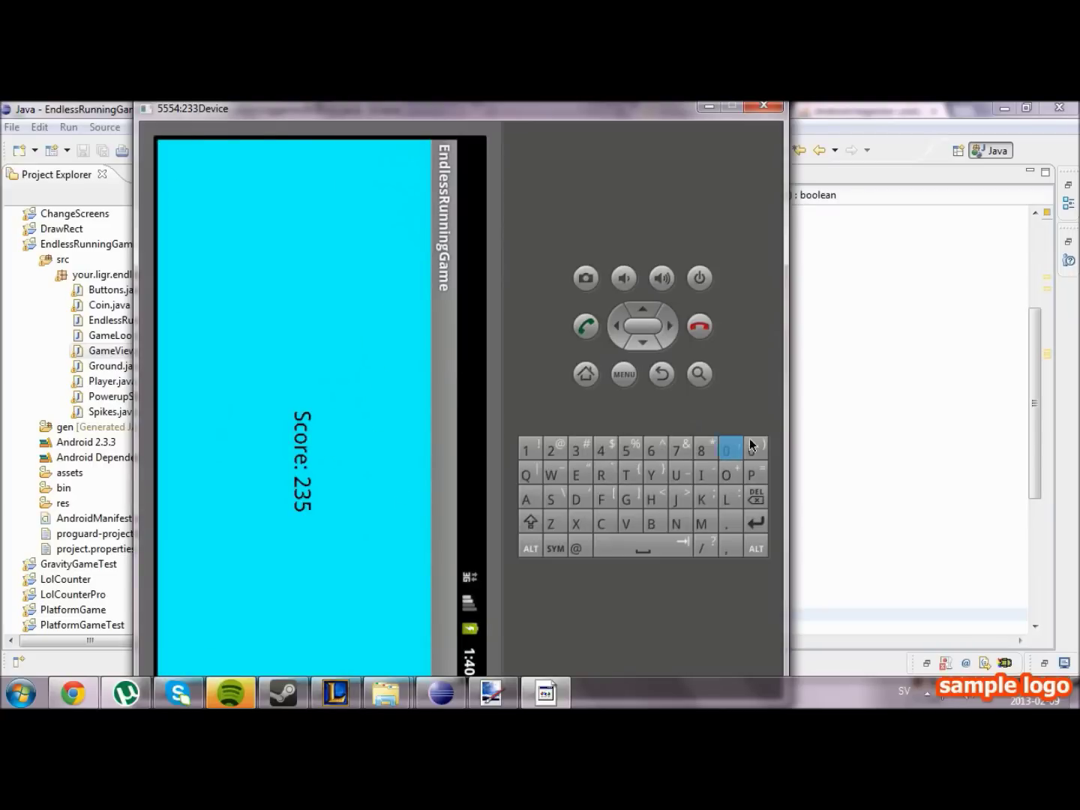
Switch to the emulator to check the Score: 235 screen and return to Buttons.java.
{"action": "key", "text": "alt+Tab"}
{"action": "scroll", "coordinate": [633, 422], "scroll_direction": "down", "scroll_amount": 5}
{"action": "scroll", "coordinate": [633, 421], "scroll_direction": "down", "scroll_amount": 3}
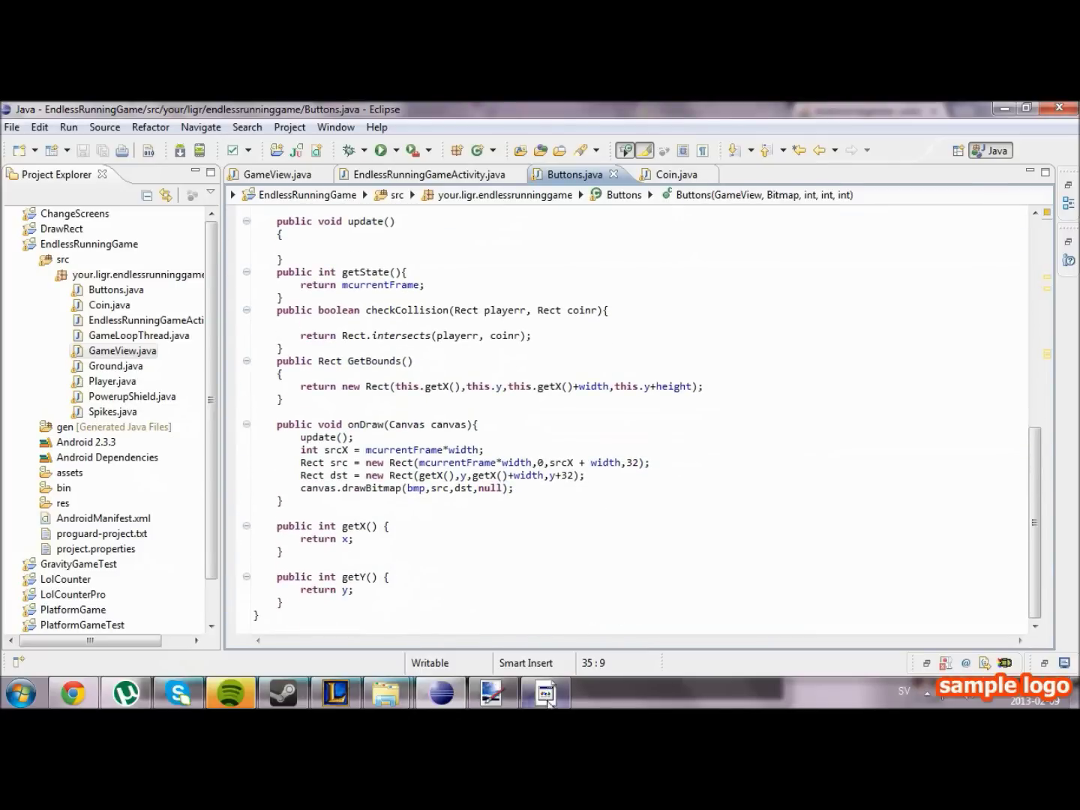
{"action": "key", "text": "alt+Tab"}
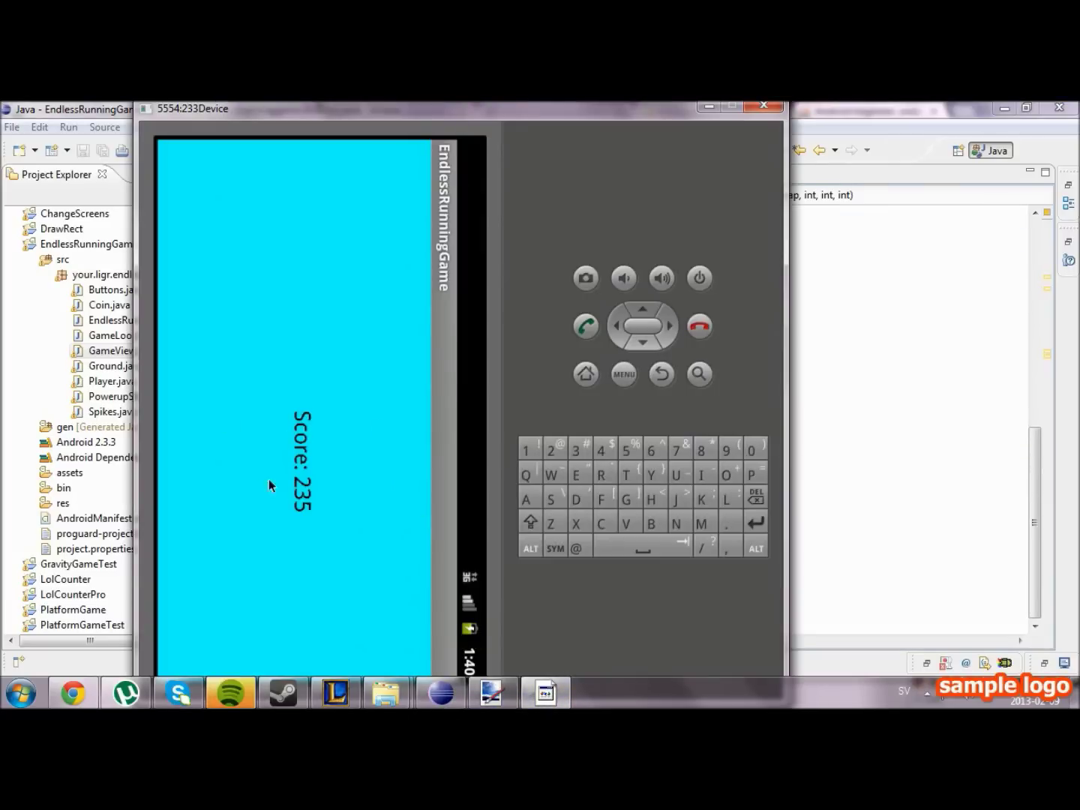
{"action": "key", "text": "alt+Tab"}
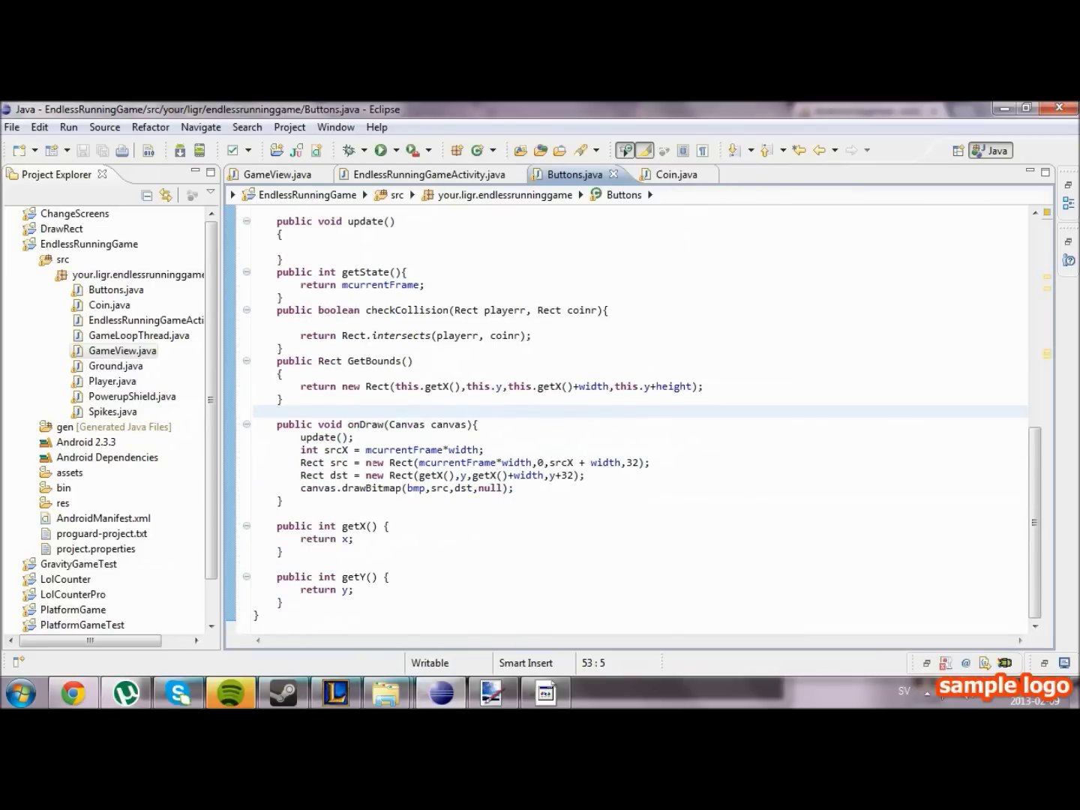
{"action": "scroll", "coordinate": [437, 495], "scroll_direction": "up", "scroll_amount": 8}
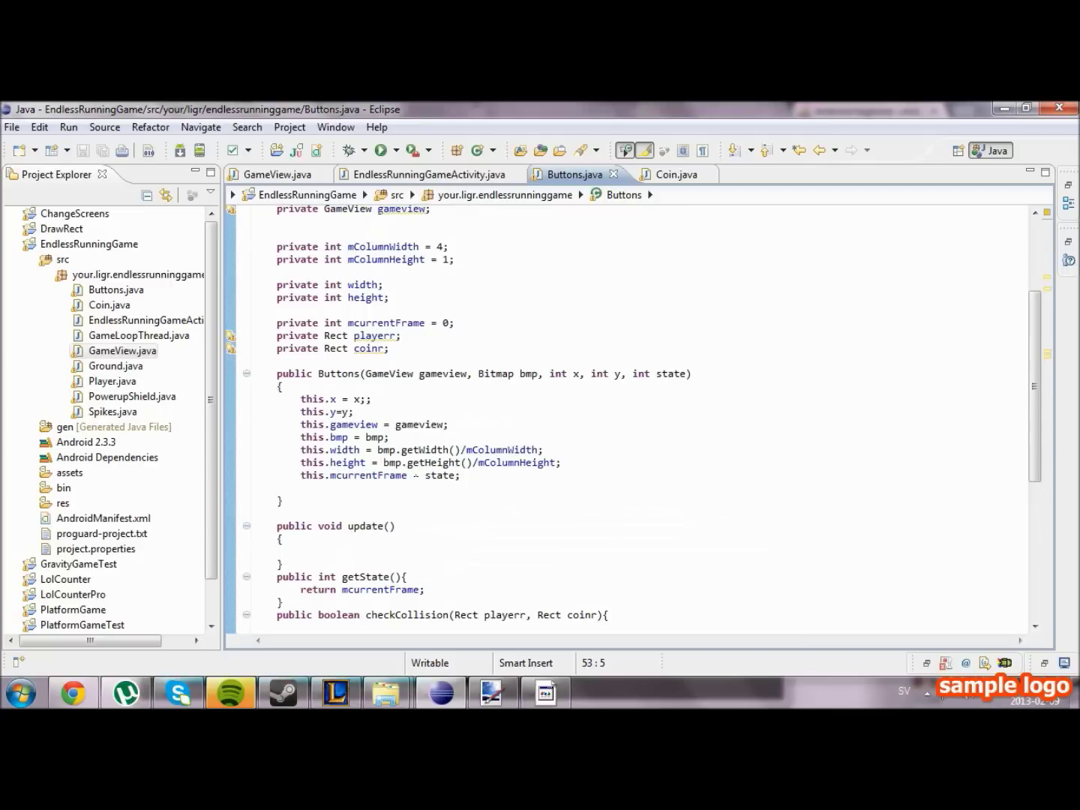
Review Coin.java, then return to GameView.java's onDraw and select the player drawing loop.
{"action": "left_click", "coordinate": [368, 436]}
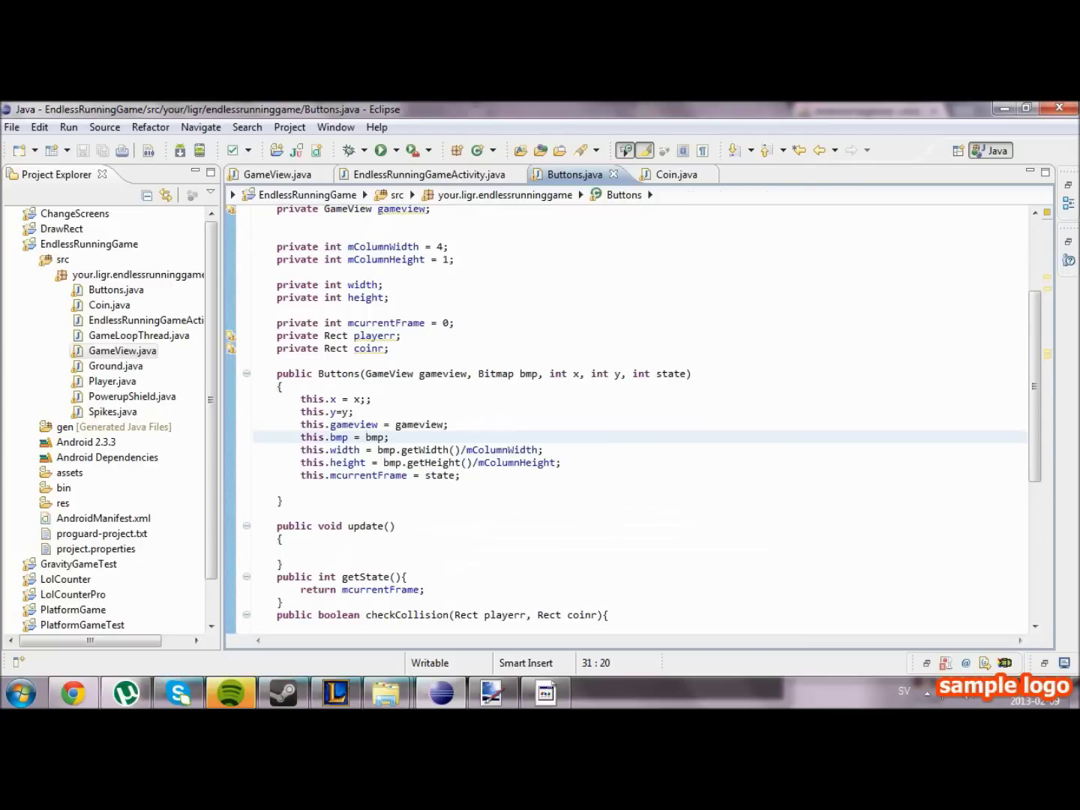
{"action": "left_click", "coordinate": [675, 175]}
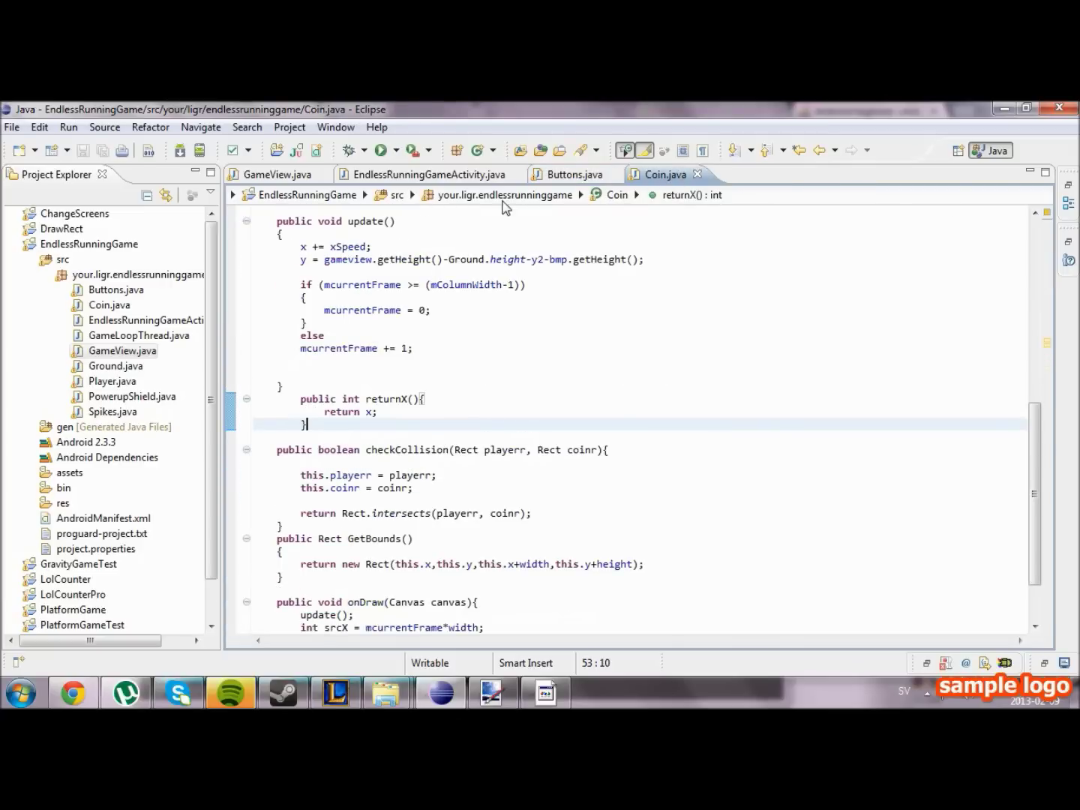
{"action": "scroll", "coordinate": [633, 422], "scroll_direction": "up", "scroll_amount": 12}
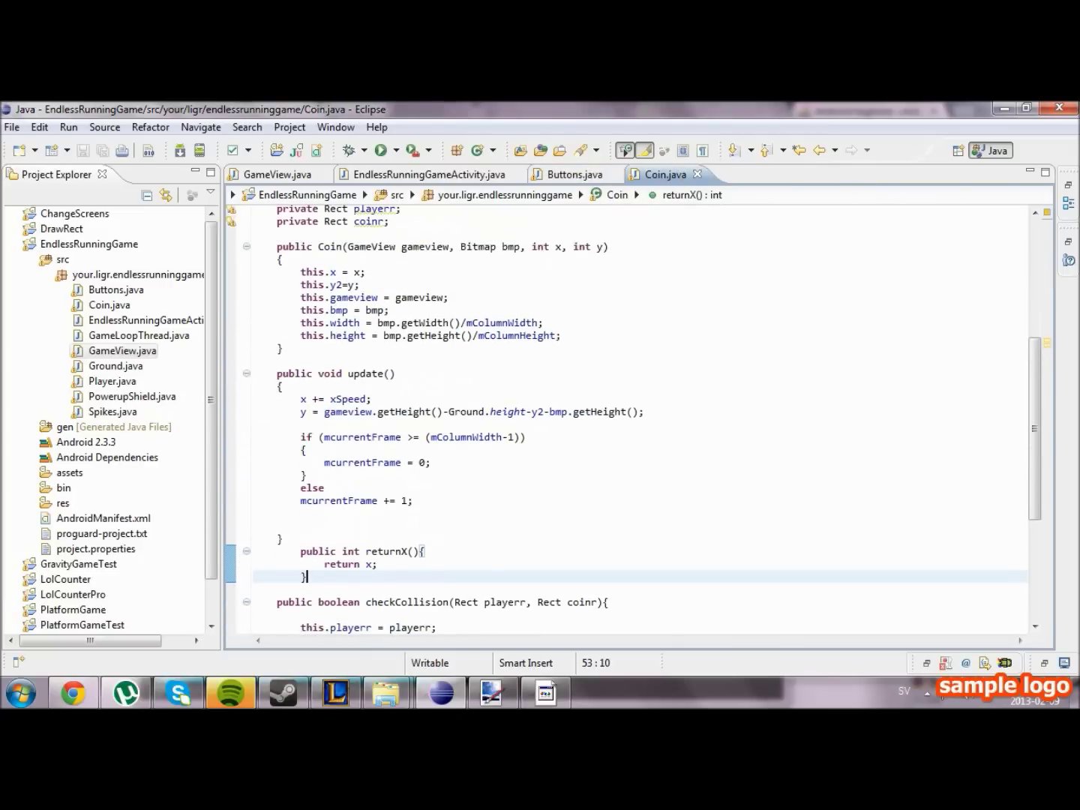
{"action": "scroll", "coordinate": [633, 421], "scroll_direction": "down", "scroll_amount": 9}
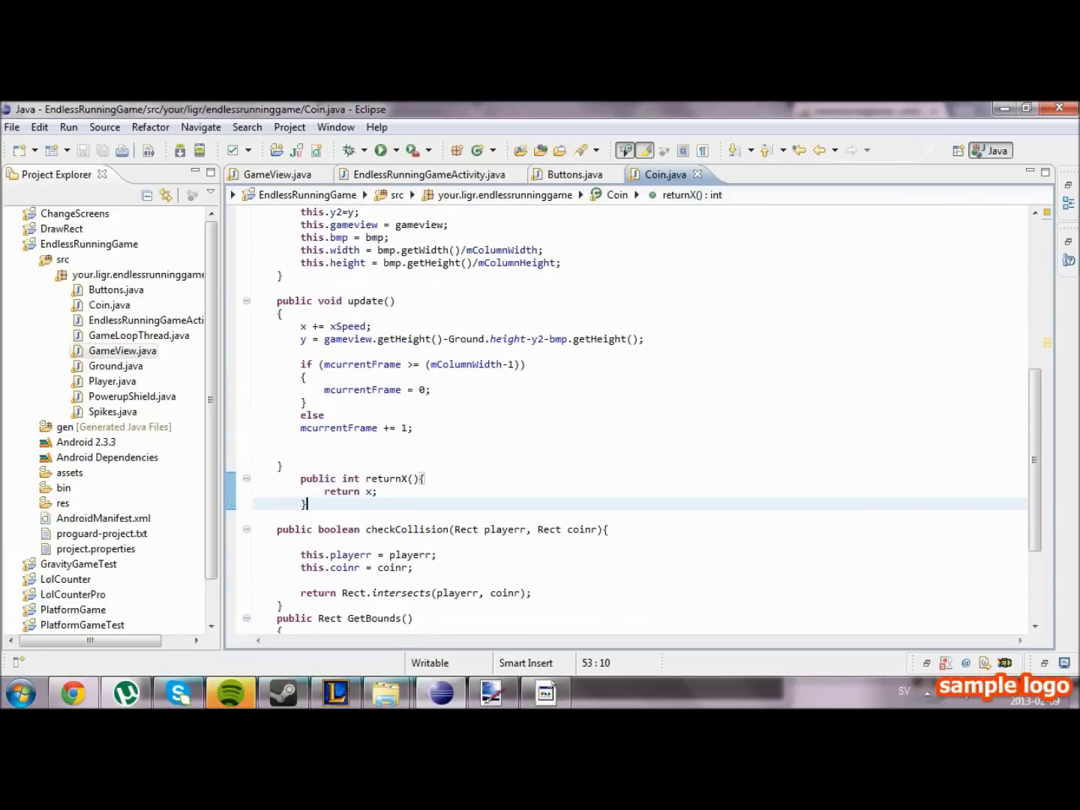
{"action": "left_click", "coordinate": [278, 174]}
{"action": "scroll", "coordinate": [633, 421], "scroll_direction": "down", "scroll_amount": 15}
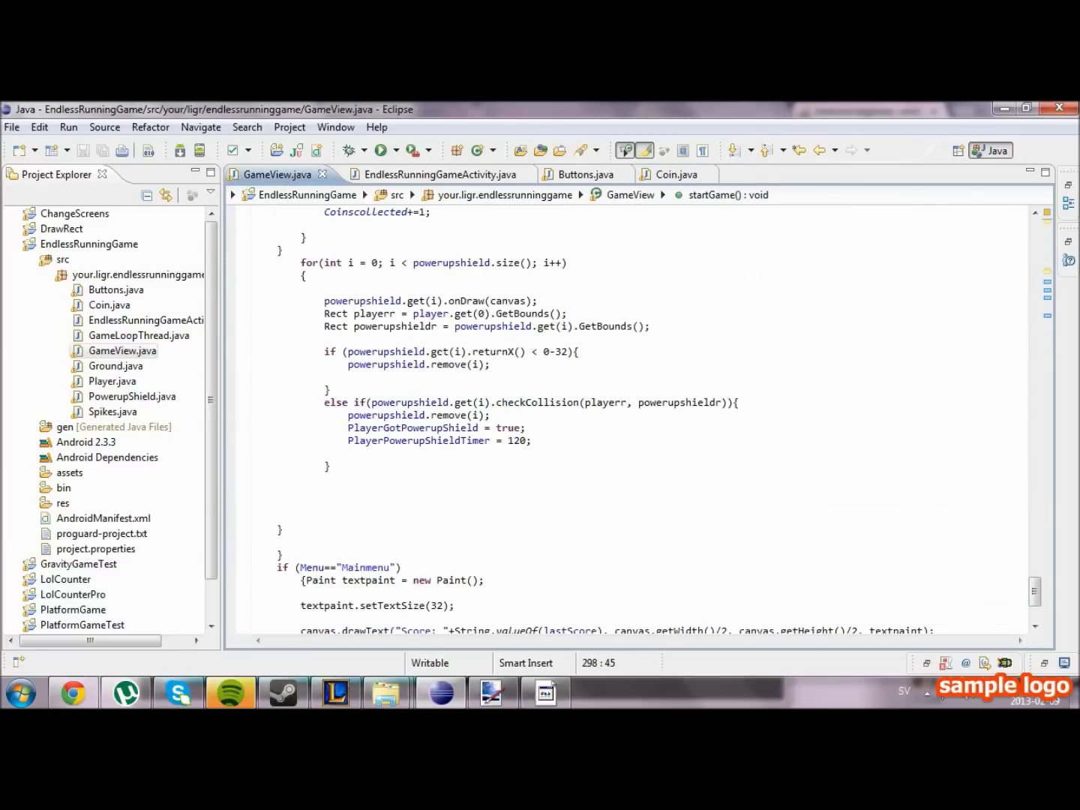
{"action": "scroll", "coordinate": [633, 422], "scroll_direction": "down", "scroll_amount": 3}
{"action": "scroll", "coordinate": [633, 421], "scroll_direction": "up", "scroll_amount": 8}
{"action": "scroll", "coordinate": [633, 423], "scroll_direction": "up", "scroll_amount": 6}
{"action": "scroll", "coordinate": [633, 422], "scroll_direction": "up", "scroll_amount": 8}
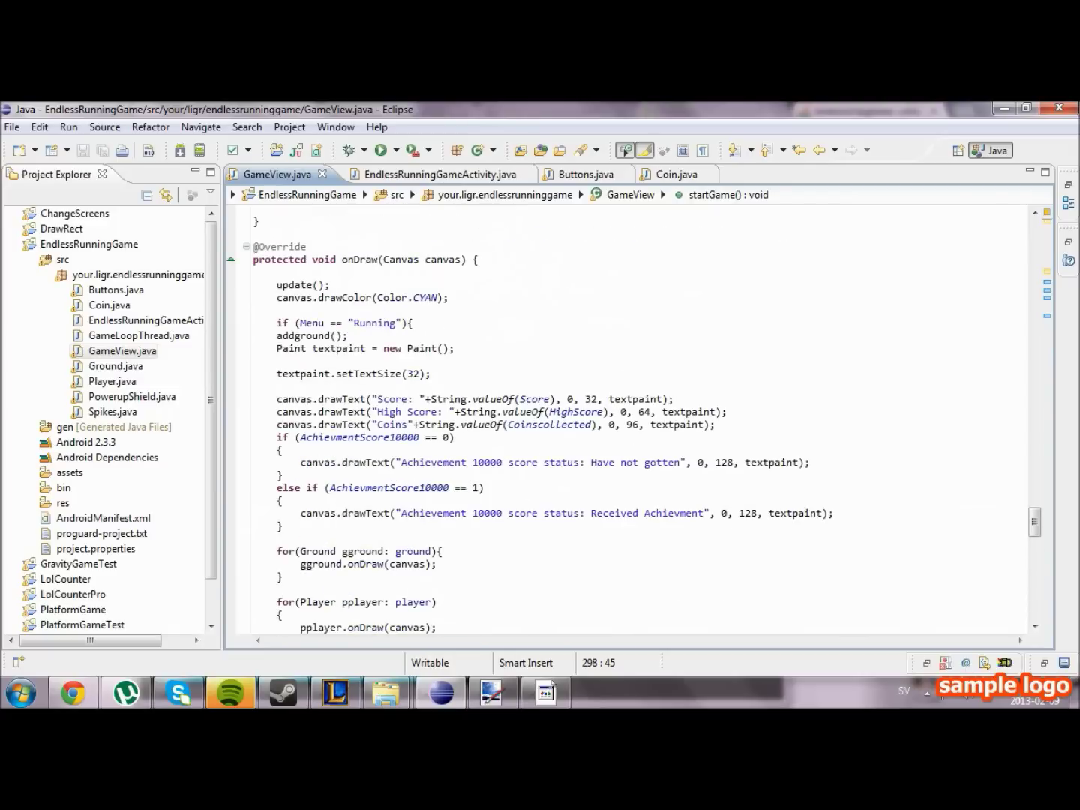
{"action": "left_click", "coordinate": [377, 260]}
{"action": "scroll", "coordinate": [507, 380], "scroll_direction": "down", "scroll_amount": 5}
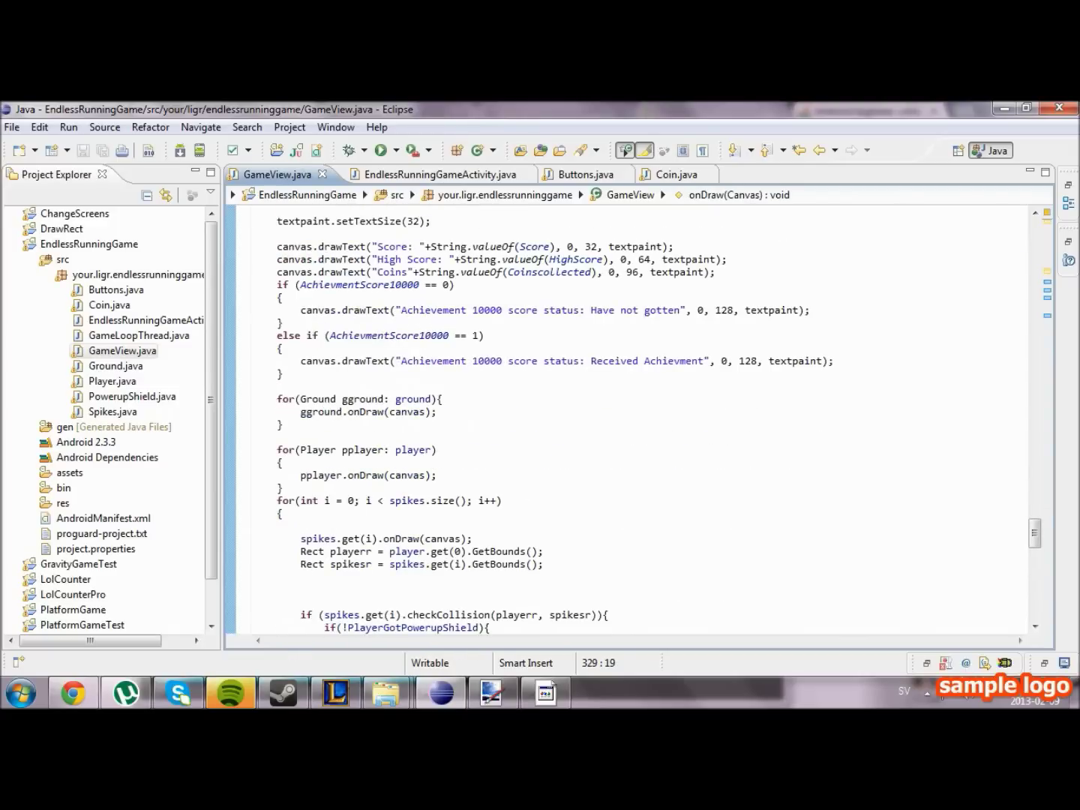
{"action": "scroll", "coordinate": [506, 379], "scroll_direction": "down", "scroll_amount": 4}
{"action": "scroll", "coordinate": [506, 379], "scroll_direction": "down", "scroll_amount": 3}
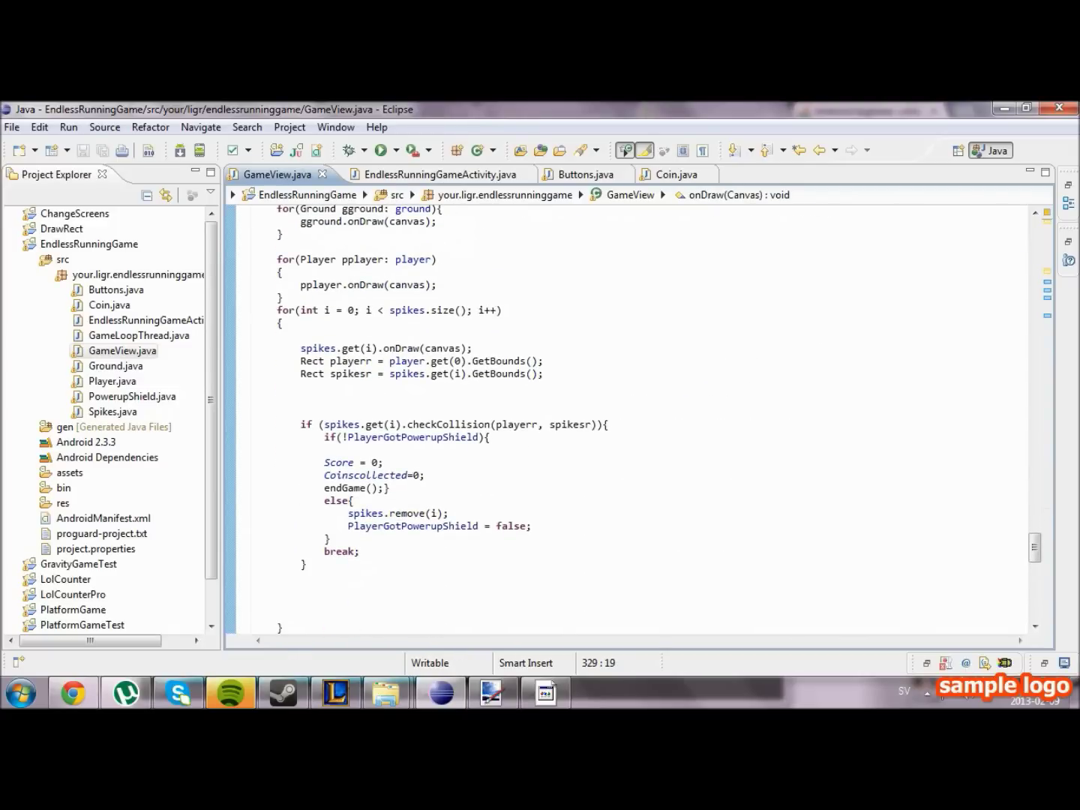
{"action": "scroll", "coordinate": [633, 422], "scroll_direction": "up", "scroll_amount": 2}
{"action": "scroll", "coordinate": [633, 421], "scroll_direction": "up", "scroll_amount": 1}
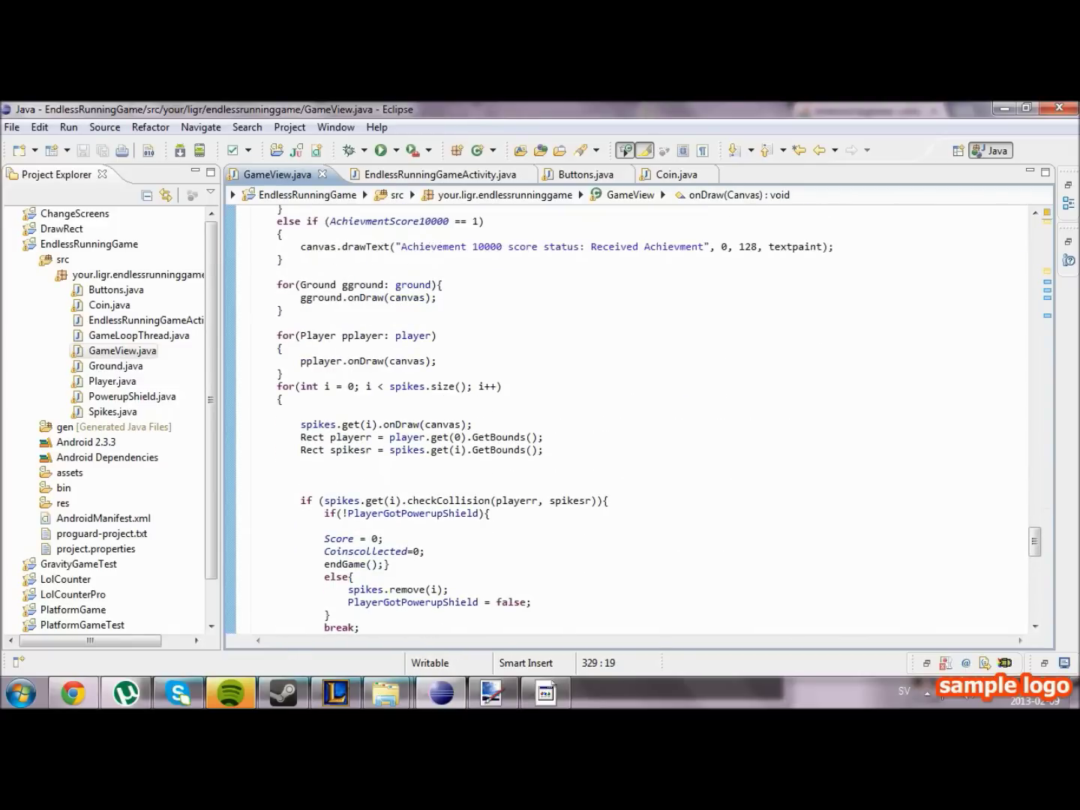
{"action": "left_click_drag", "start_coordinate": [276, 336], "coordinate": [282, 373]}
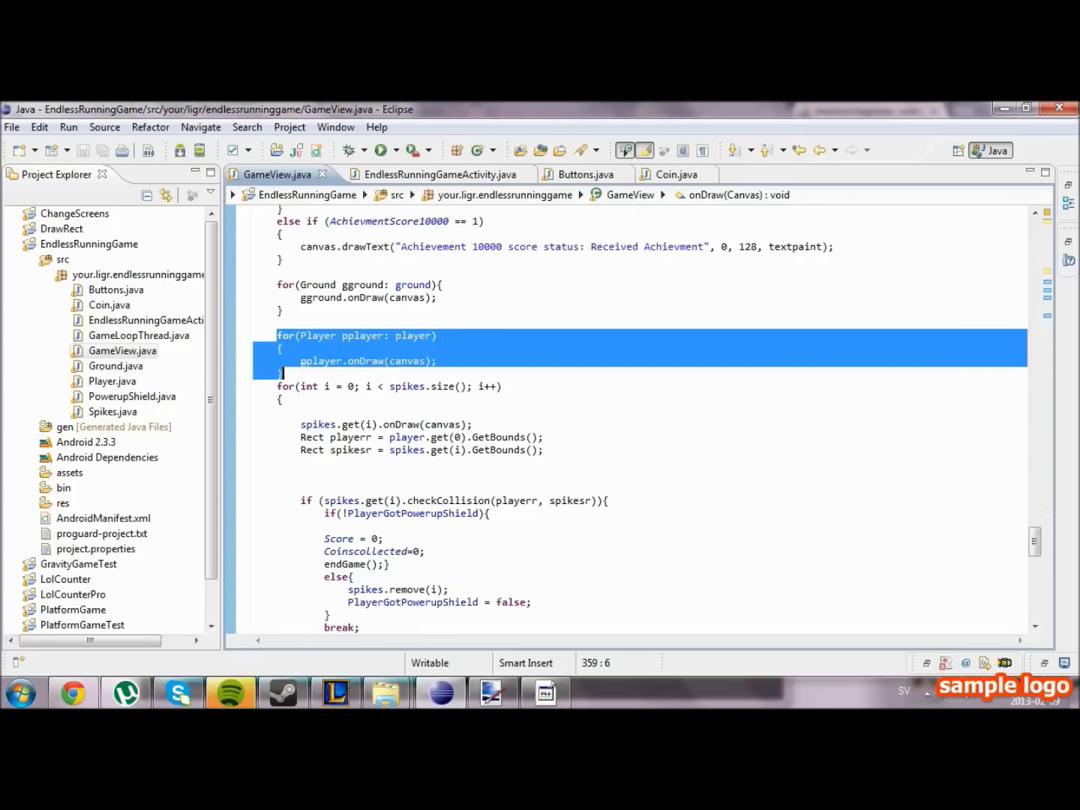
Duplicate the player loop as for(Buttons bbuttons: buttons) calling bbuttons.onDraw(canvas).
{"action": "key", "text": "ctrl+i"}
{"action": "key", "text": "ctrl+v"}
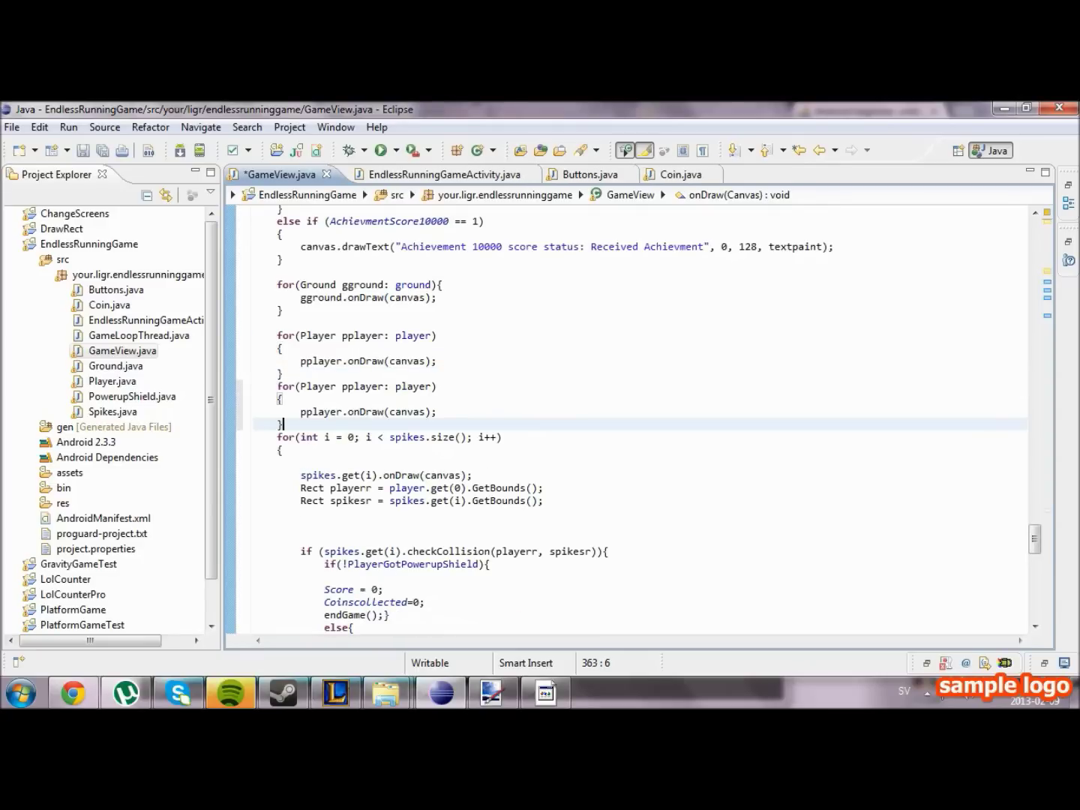
{"action": "left_click_drag", "start_coordinate": [301, 387], "coordinate": [389, 387]}
{"action": "type", "text": "Butt"}
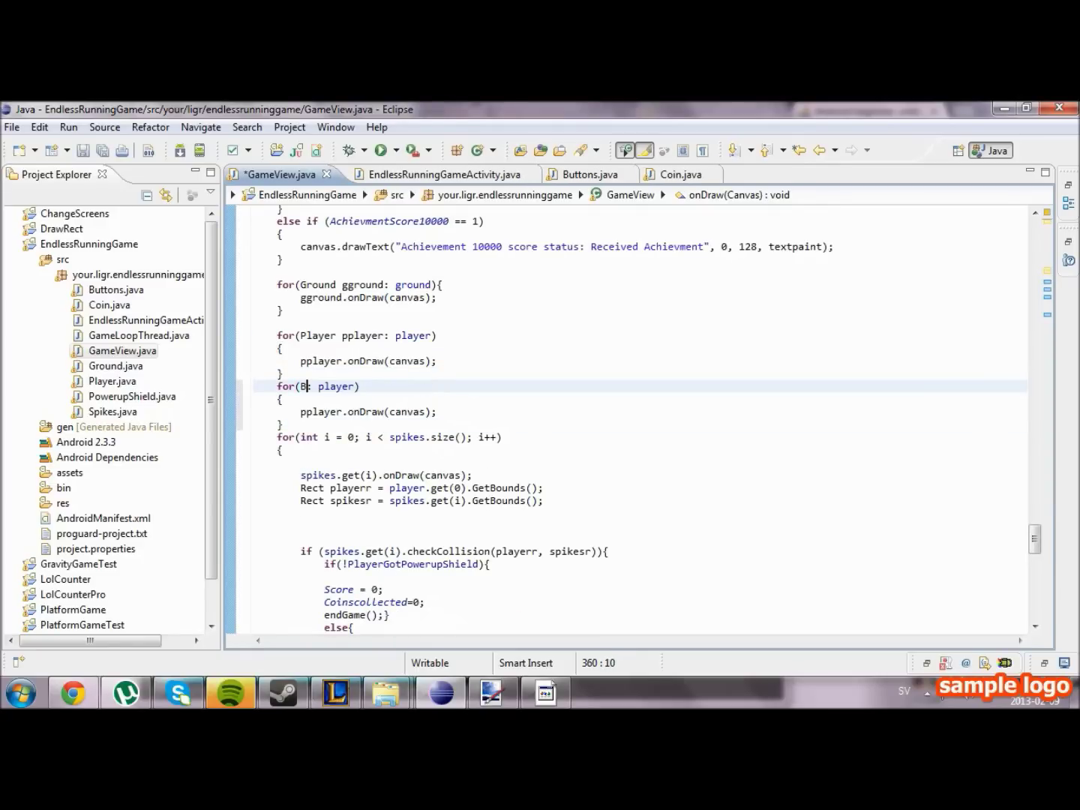
{"action": "type", "text": "ons buttons"}
{"action": "key", "text": "Right"}
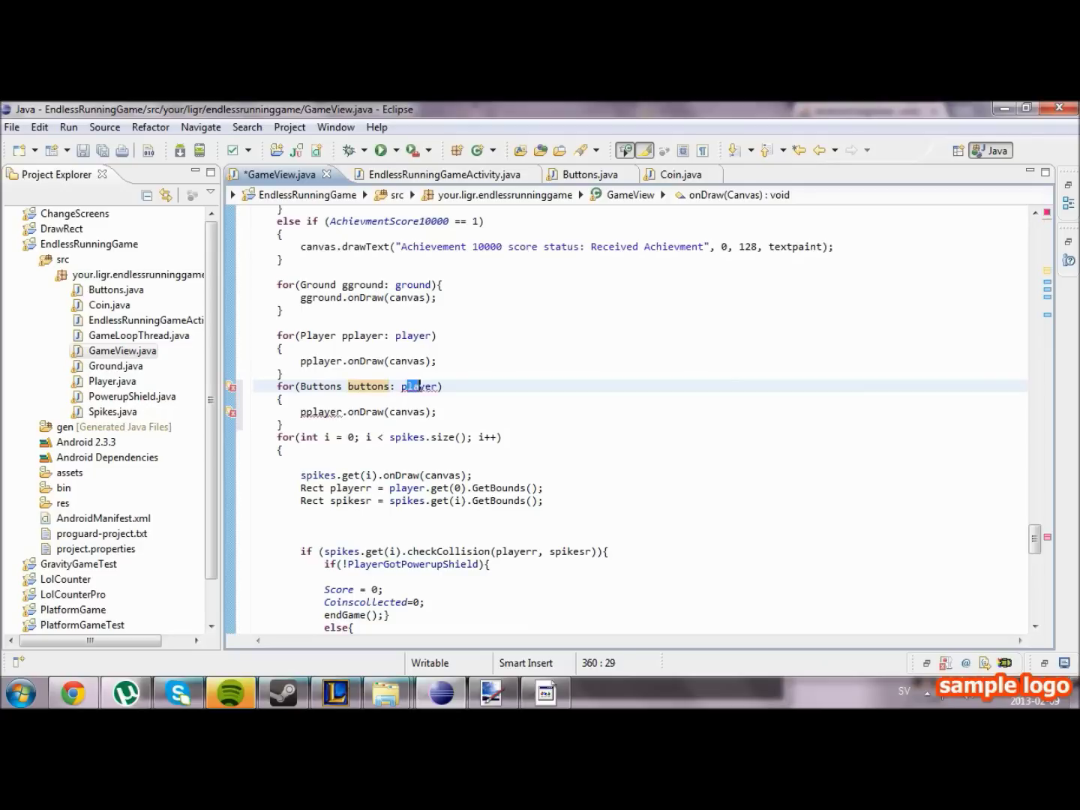
{"action": "key", "text": "shift+ctrl+Right"}
{"action": "type", "text": "pbuttons"}
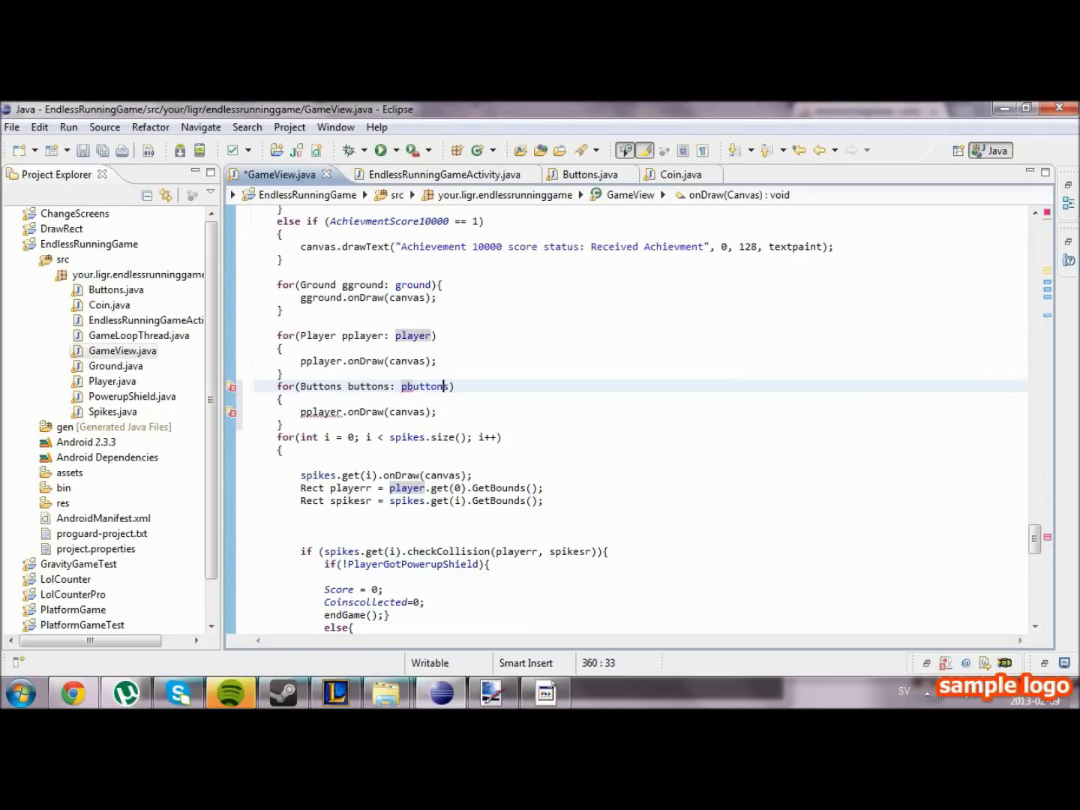
{"action": "key", "text": "BackSpace"}
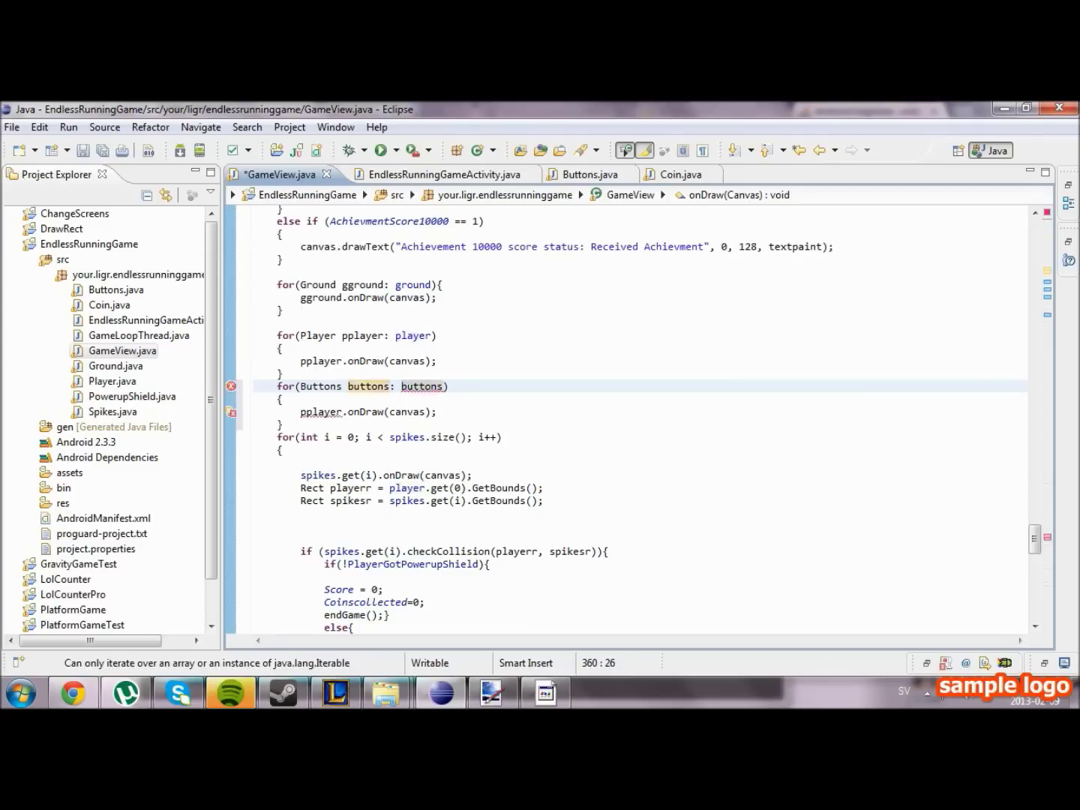
{"action": "type", "text": "b"}
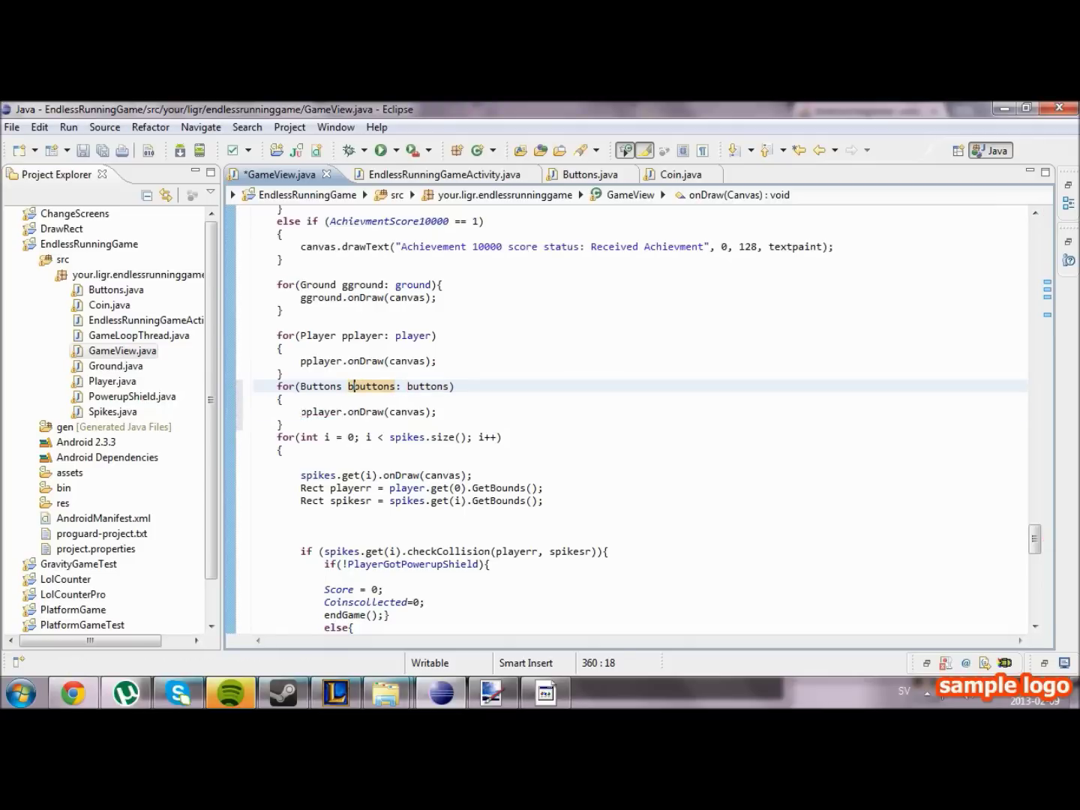
{"action": "double_click", "coordinate": [318, 411]}
{"action": "type", "text": "bbutons"}
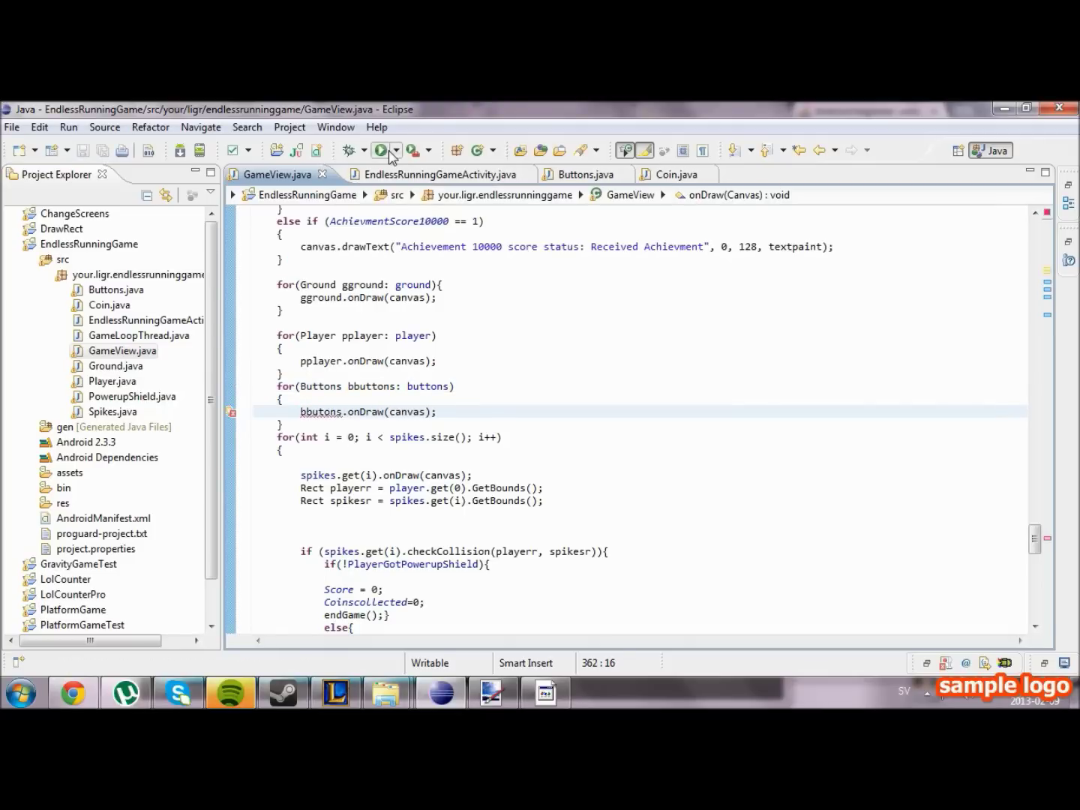
Launch the game in the emulator and dismiss the launch error message.
{"action": "left_click", "coordinate": [380, 149]}
{"action": "left_click", "coordinate": [698, 405]}
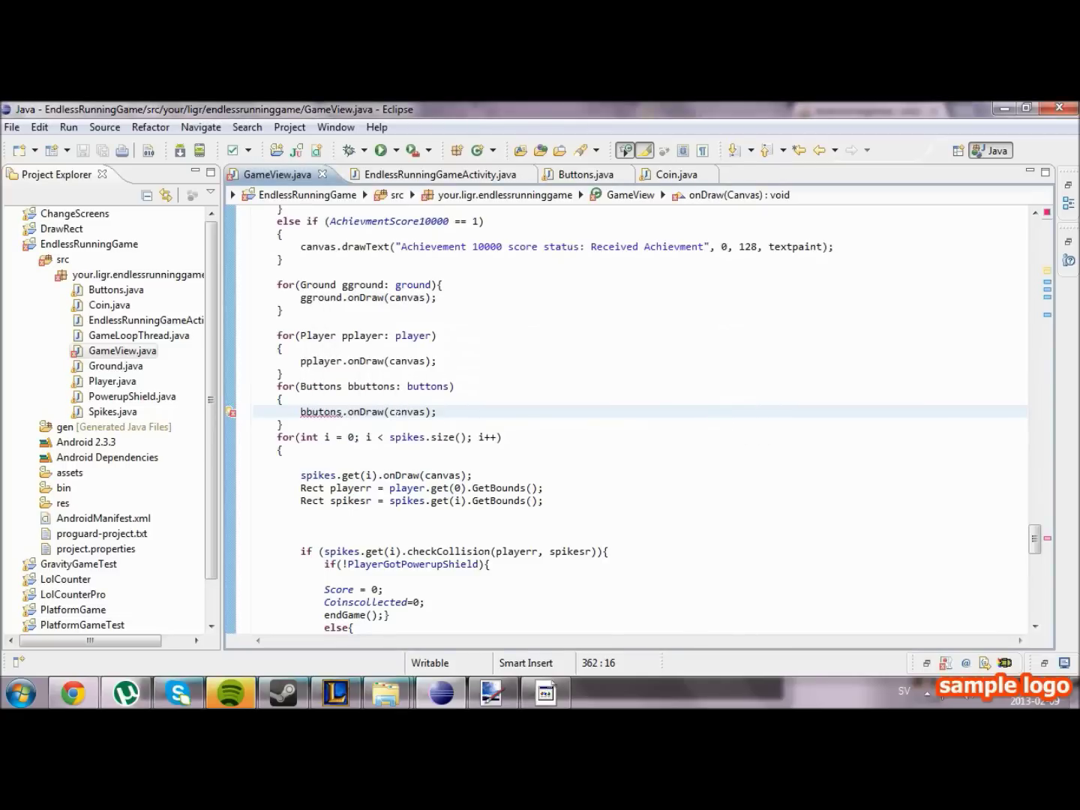
{"action": "type", "text": "o"}
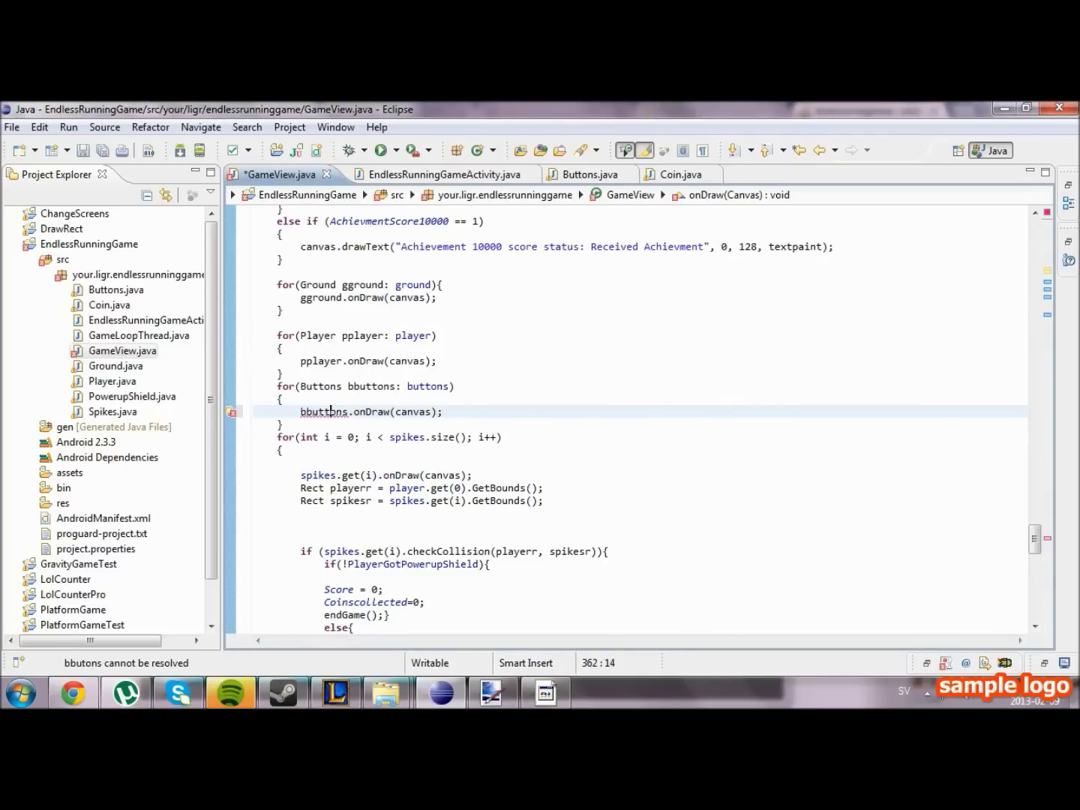
{"action": "left_click", "coordinate": [380, 151]}
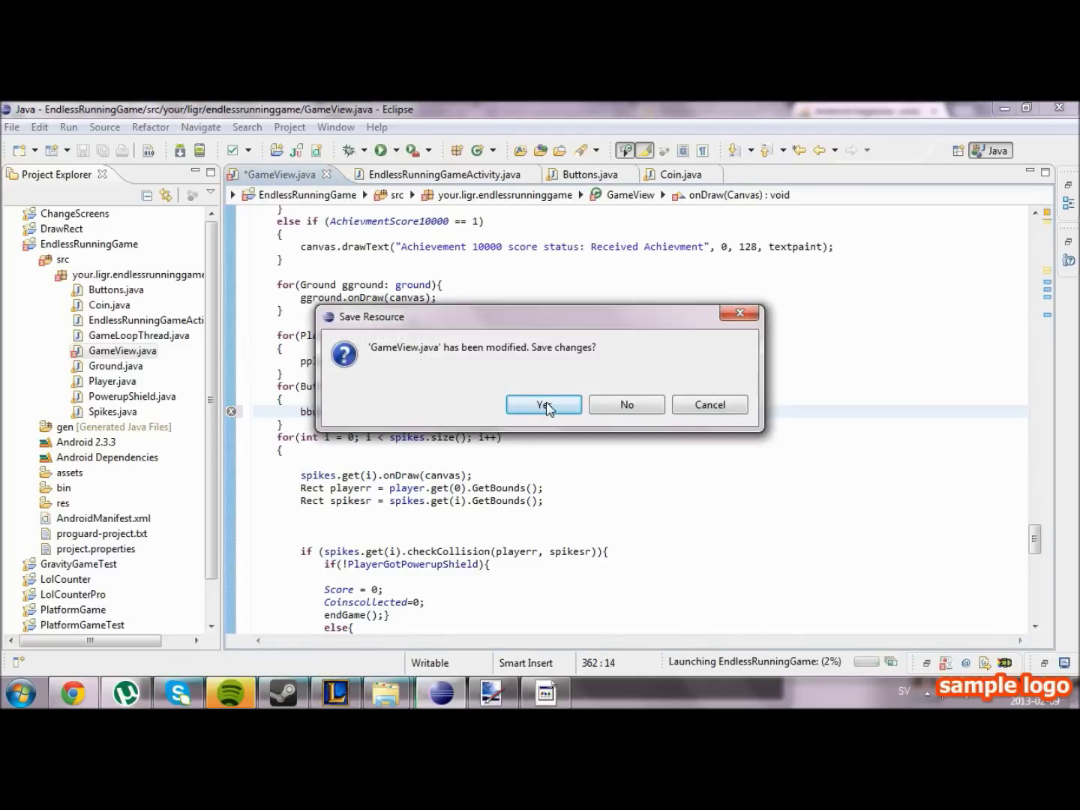
{"action": "left_click", "coordinate": [540, 405]}
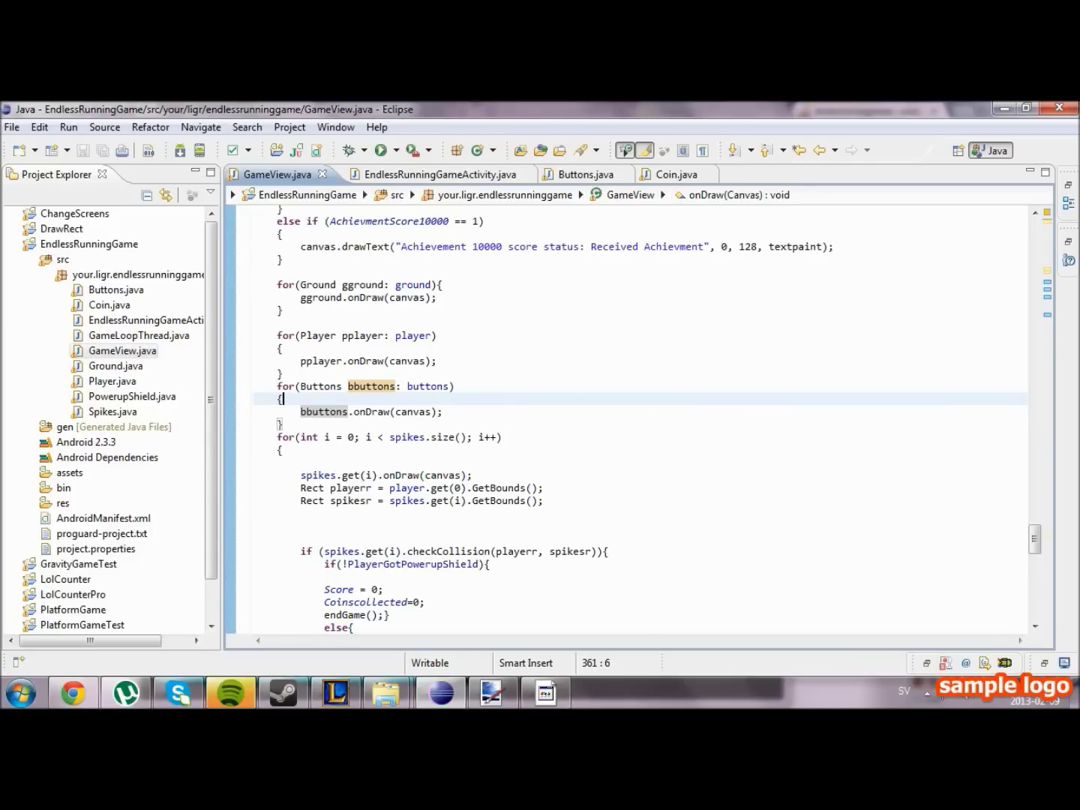
{"action": "left_click", "coordinate": [321, 514]}
{"action": "scroll", "coordinate": [591, 422], "scroll_direction": "up", "scroll_amount": 10}
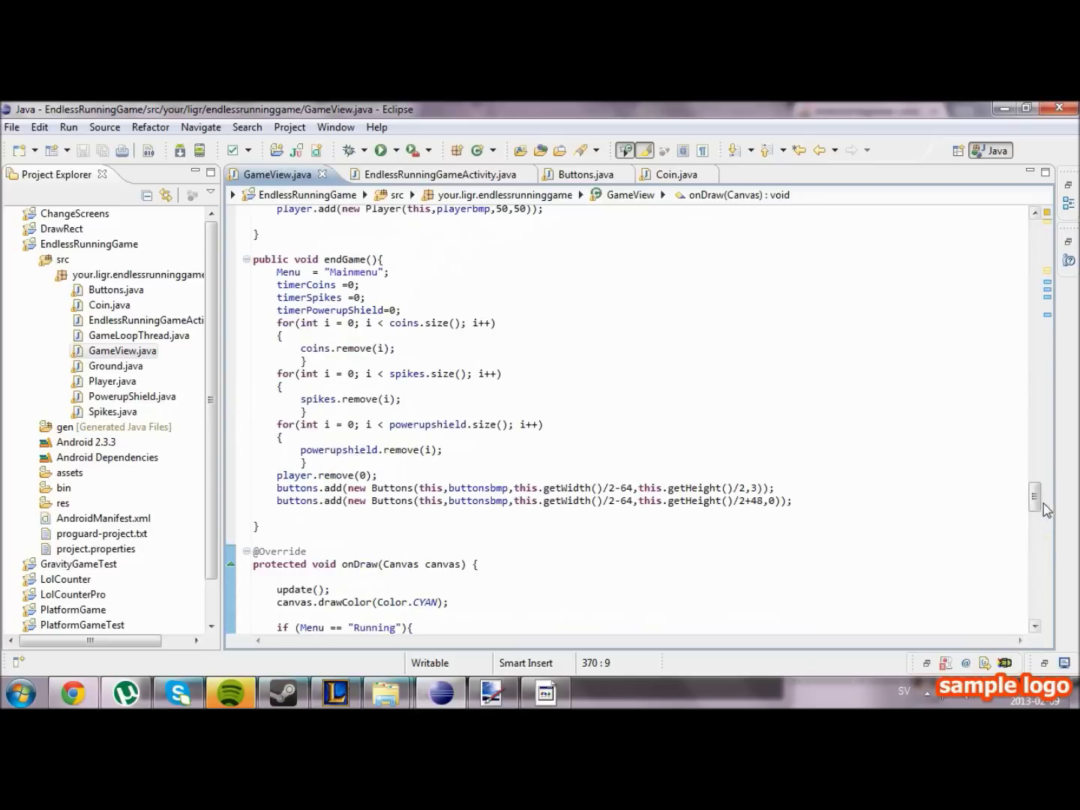
{"action": "left_click_drag", "start_coordinate": [1035, 498], "coordinate": [1037, 245]}
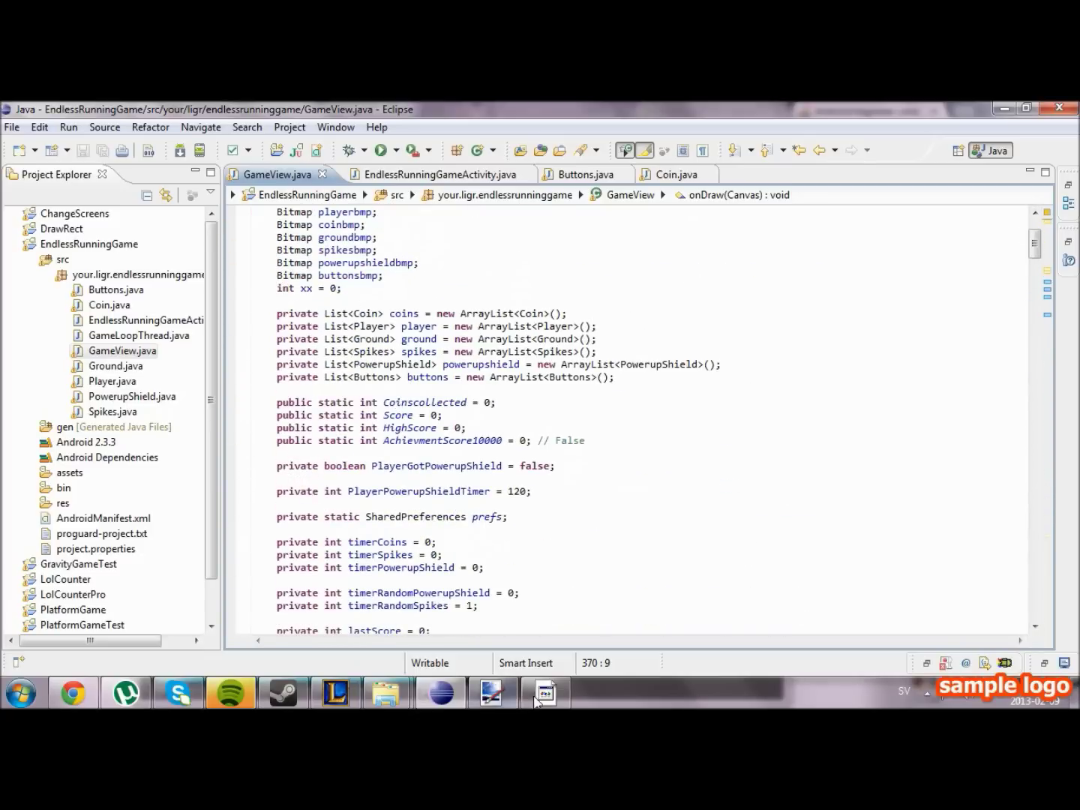
{"action": "left_click", "coordinate": [540, 693]}
{"action": "left_click", "coordinate": [282, 392]}
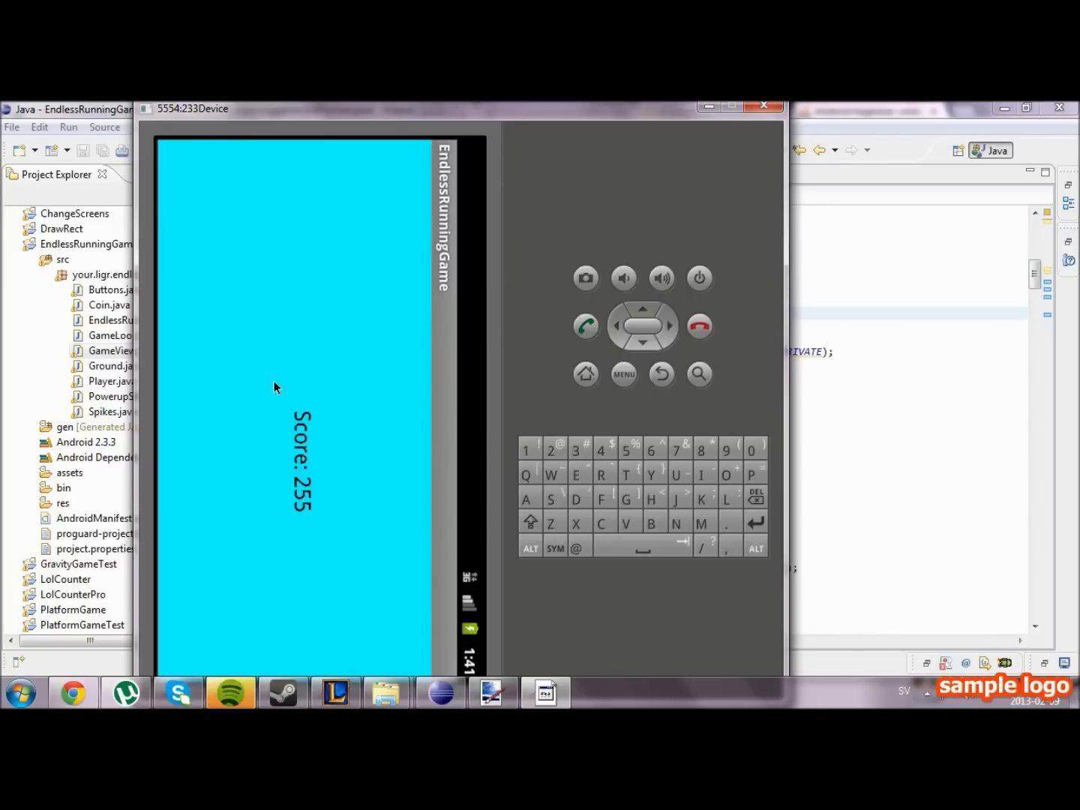
{"action": "key", "text": "alt+Tab"}
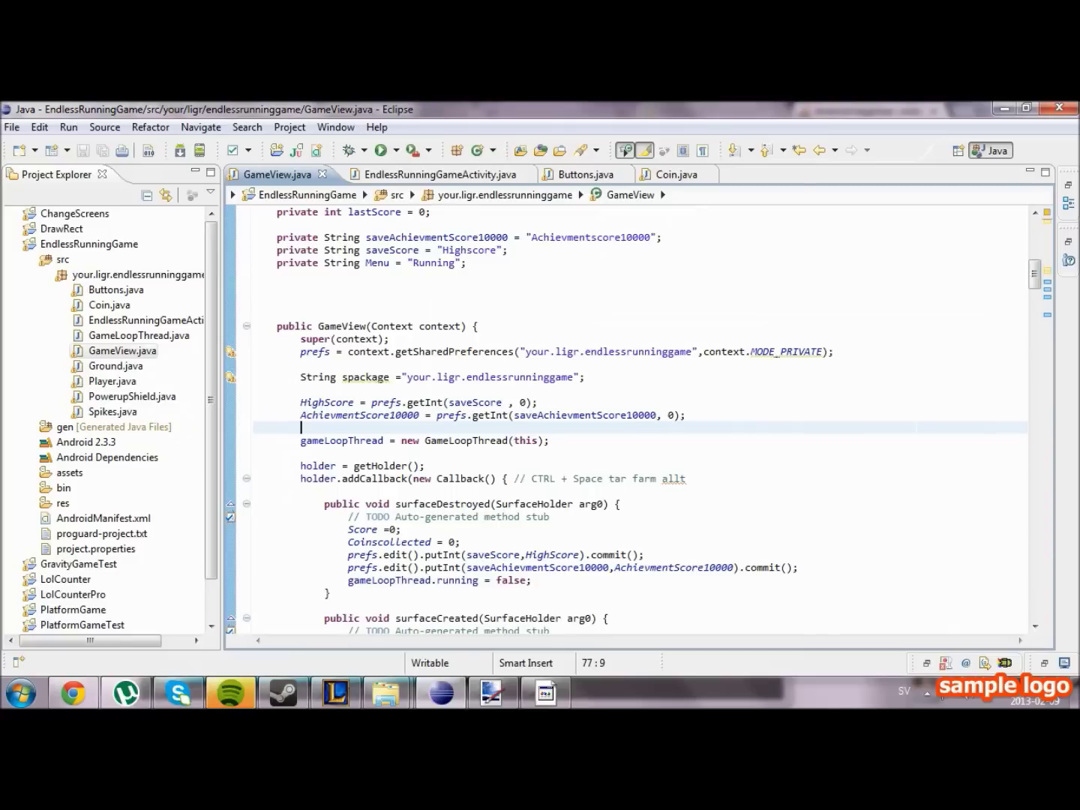
{"action": "scroll", "coordinate": [590, 380], "scroll_direction": "up", "scroll_amount": 5}
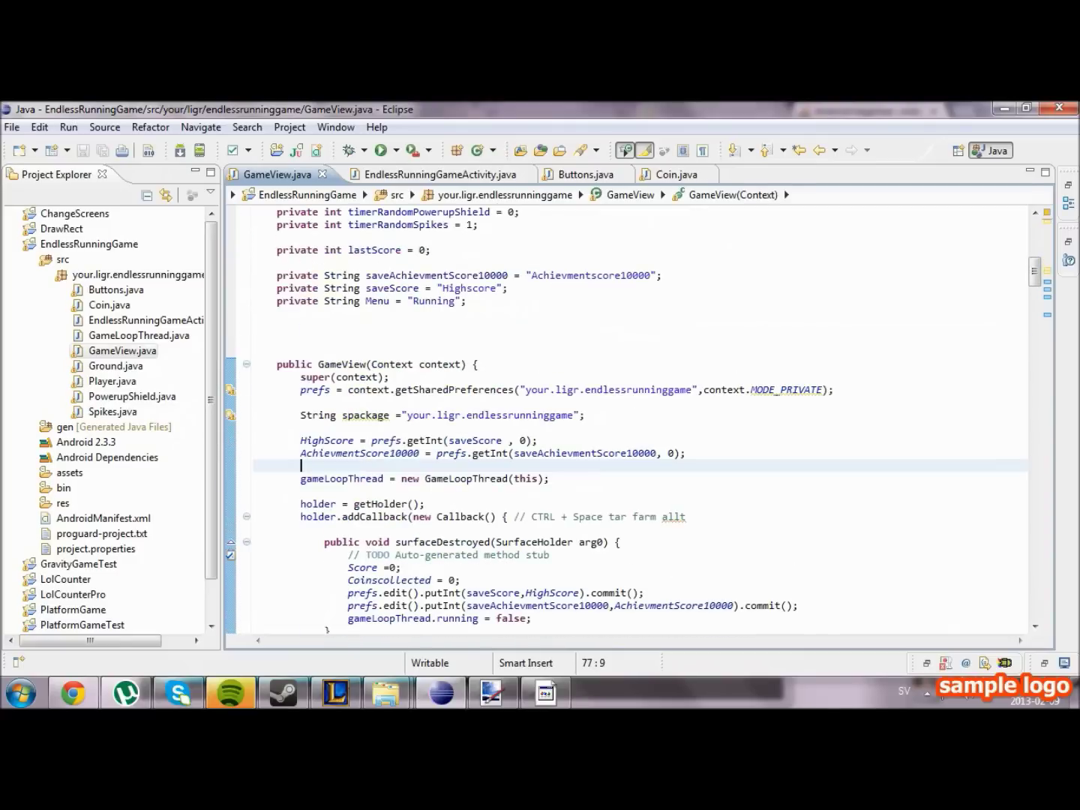
{"action": "left_click", "coordinate": [480, 175]}
{"action": "left_click", "coordinate": [675, 176]}
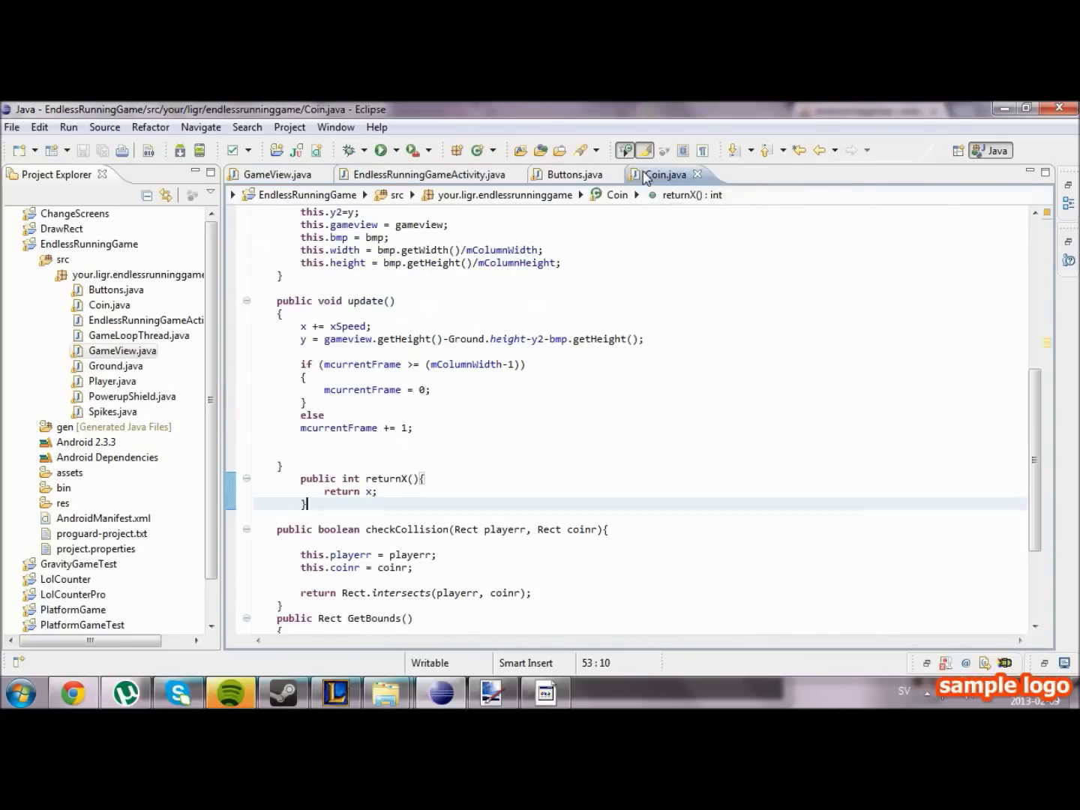
{"action": "left_click", "coordinate": [270, 175]}
{"action": "scroll", "coordinate": [591, 380], "scroll_direction": "up", "scroll_amount": 5}
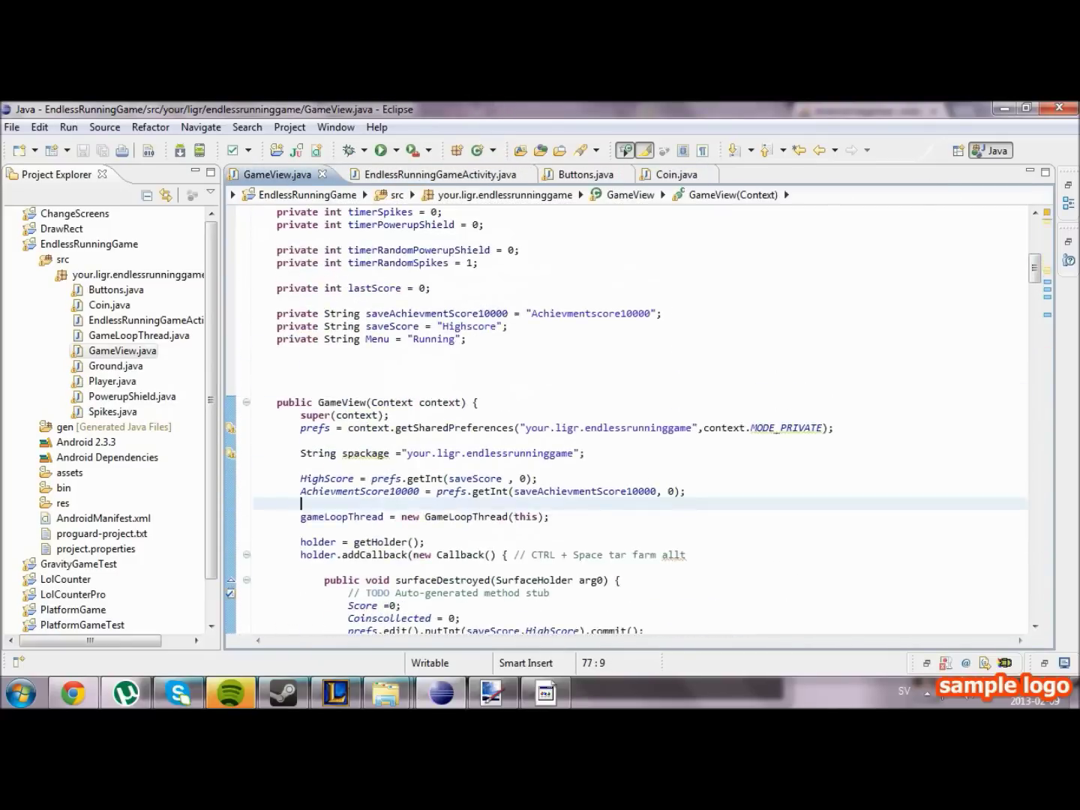
{"action": "scroll", "coordinate": [591, 379], "scroll_direction": "down", "scroll_amount": 10}
{"action": "scroll", "coordinate": [590, 380], "scroll_direction": "down", "scroll_amount": 5}
{"action": "scroll", "coordinate": [590, 379], "scroll_direction": "down", "scroll_amount": 5}
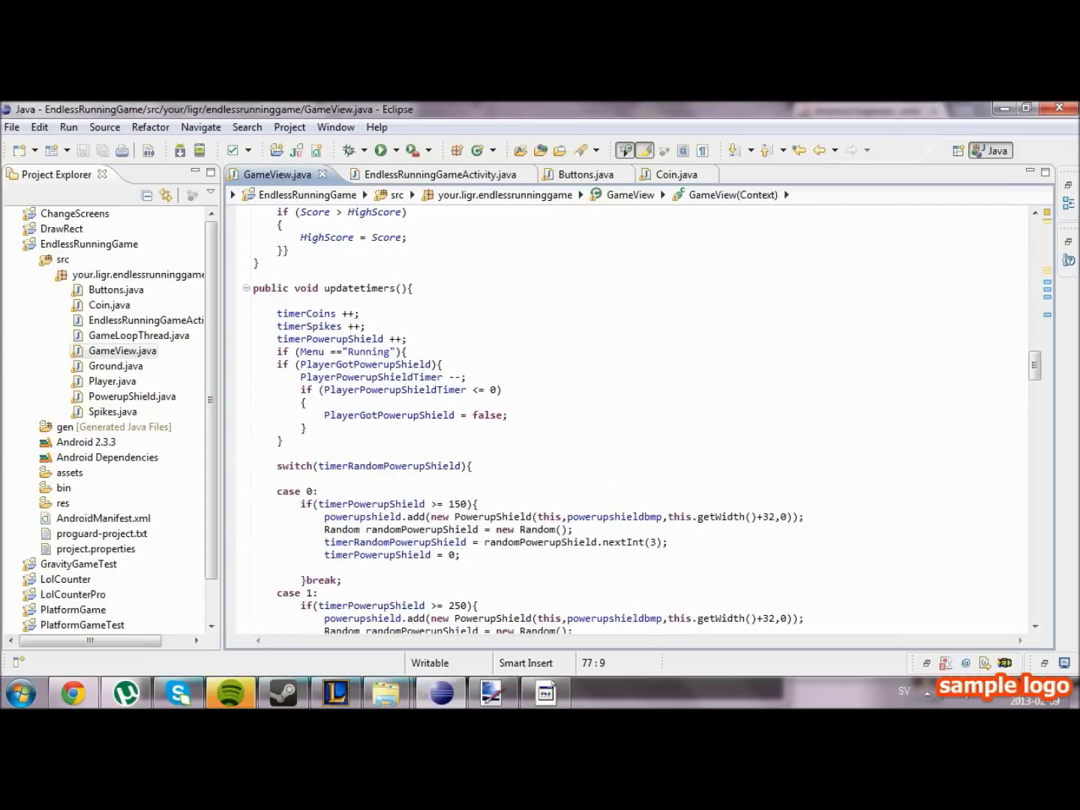
{"action": "scroll", "coordinate": [590, 379], "scroll_direction": "down", "scroll_amount": 2}
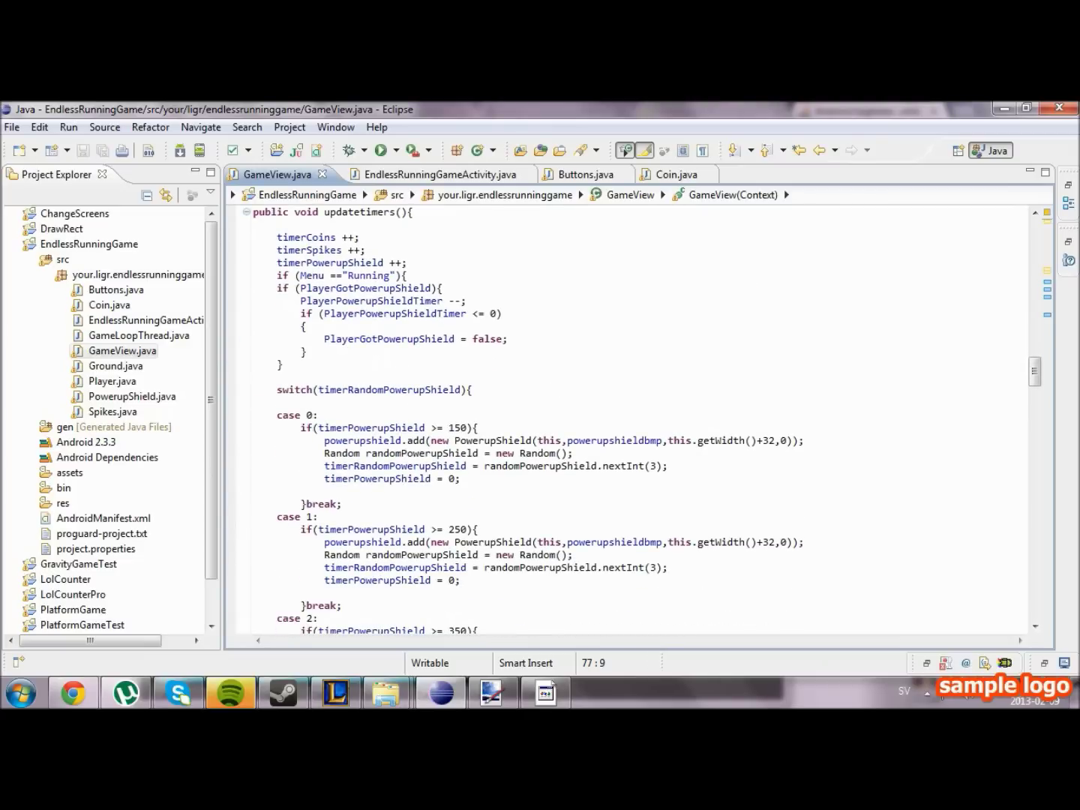
{"action": "scroll", "coordinate": [591, 380], "scroll_direction": "down", "scroll_amount": 3}
{"action": "scroll", "coordinate": [590, 380], "scroll_direction": "down", "scroll_amount": 5}
{"action": "scroll", "coordinate": [590, 379], "scroll_direction": "down", "scroll_amount": 4}
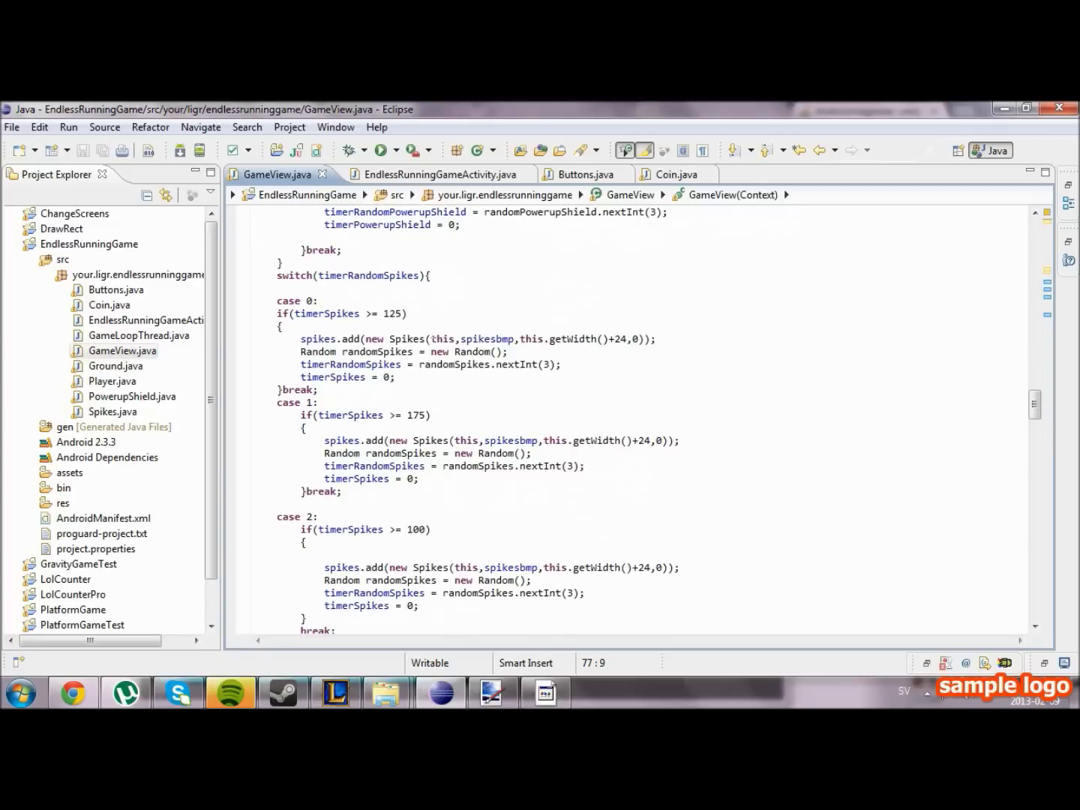
{"action": "scroll", "coordinate": [590, 380], "scroll_direction": "down", "scroll_amount": 4}
{"action": "scroll", "coordinate": [590, 380], "scroll_direction": "down", "scroll_amount": 3}
{"action": "scroll", "coordinate": [590, 380], "scroll_direction": "up", "scroll_amount": 6}
{"action": "scroll", "coordinate": [590, 379], "scroll_direction": "up", "scroll_amount": 2}
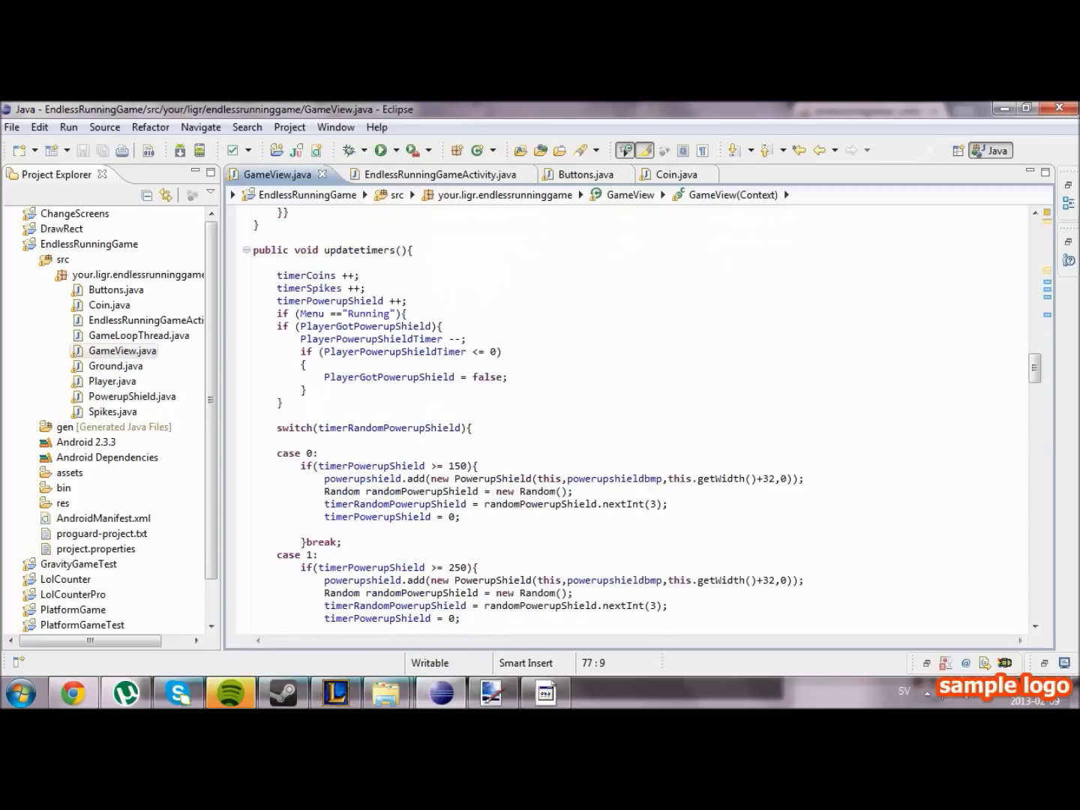
{"action": "left_click_drag", "start_coordinate": [277, 313], "coordinate": [406, 313]}
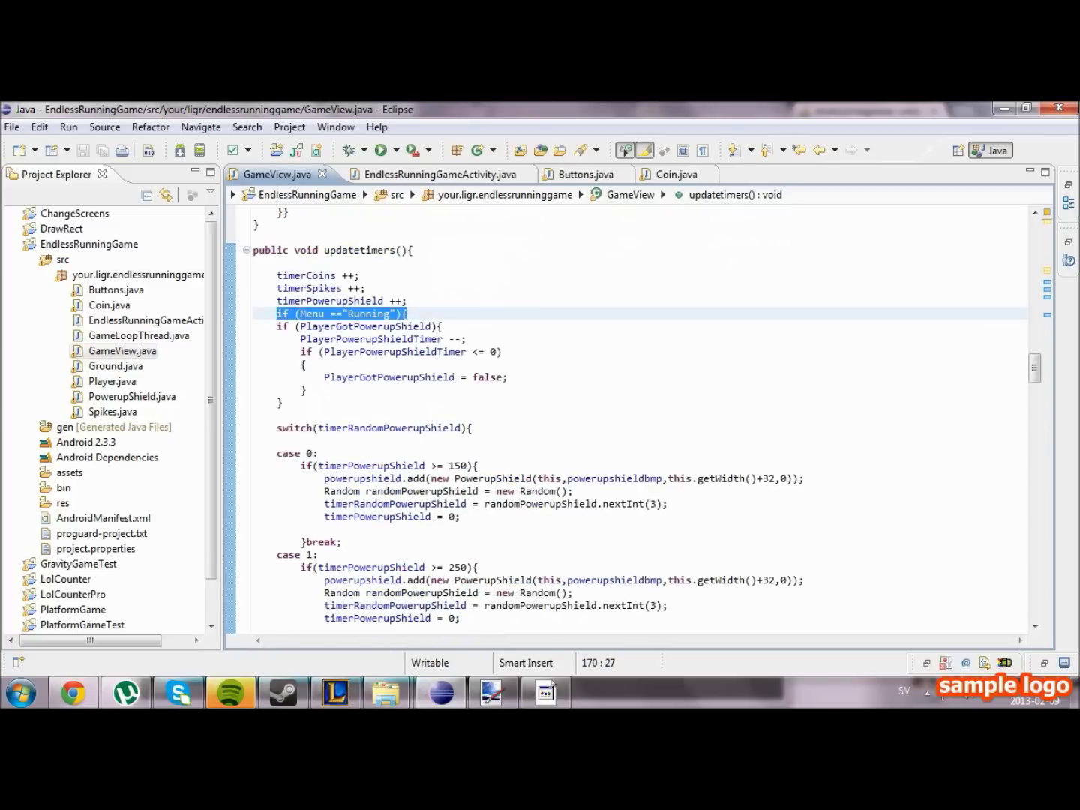
{"action": "scroll", "coordinate": [590, 380], "scroll_direction": "down", "scroll_amount": 5}
{"action": "scroll", "coordinate": [590, 380], "scroll_direction": "down", "scroll_amount": 4}
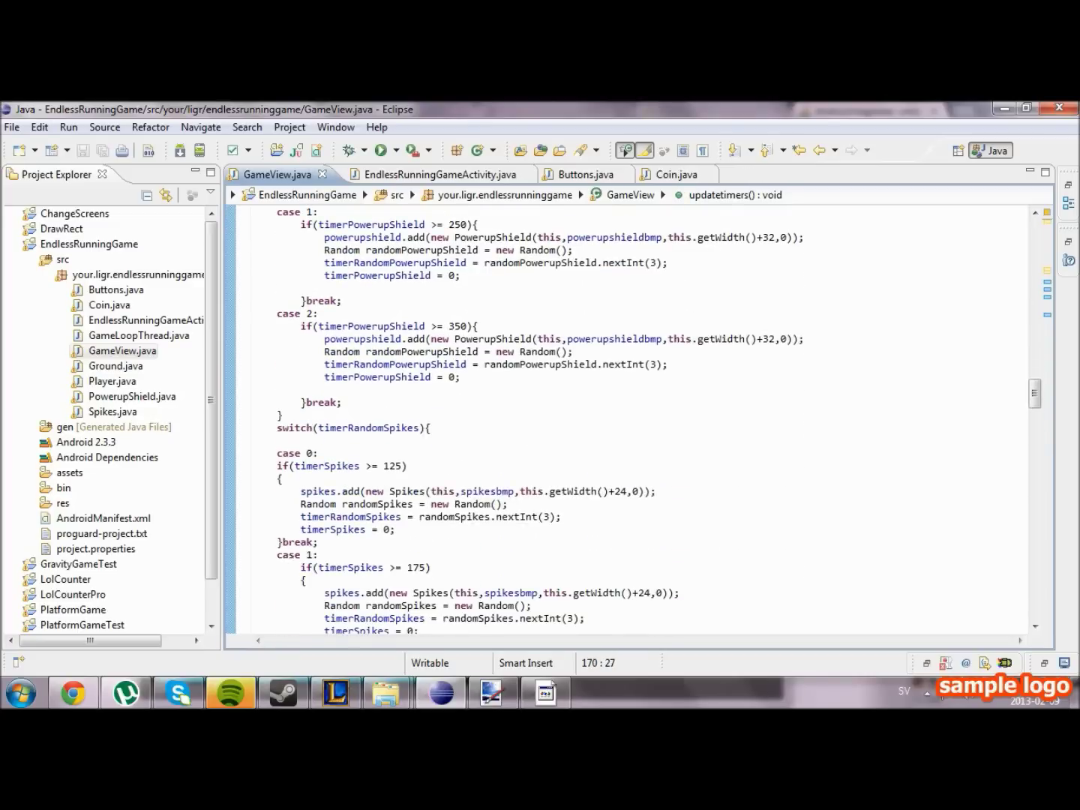
{"action": "scroll", "coordinate": [590, 379], "scroll_direction": "down", "scroll_amount": 4}
{"action": "scroll", "coordinate": [591, 379], "scroll_direction": "down", "scroll_amount": 4}
{"action": "scroll", "coordinate": [591, 379], "scroll_direction": "down", "scroll_amount": 5}
{"action": "scroll", "coordinate": [591, 381], "scroll_direction": "down", "scroll_amount": 5}
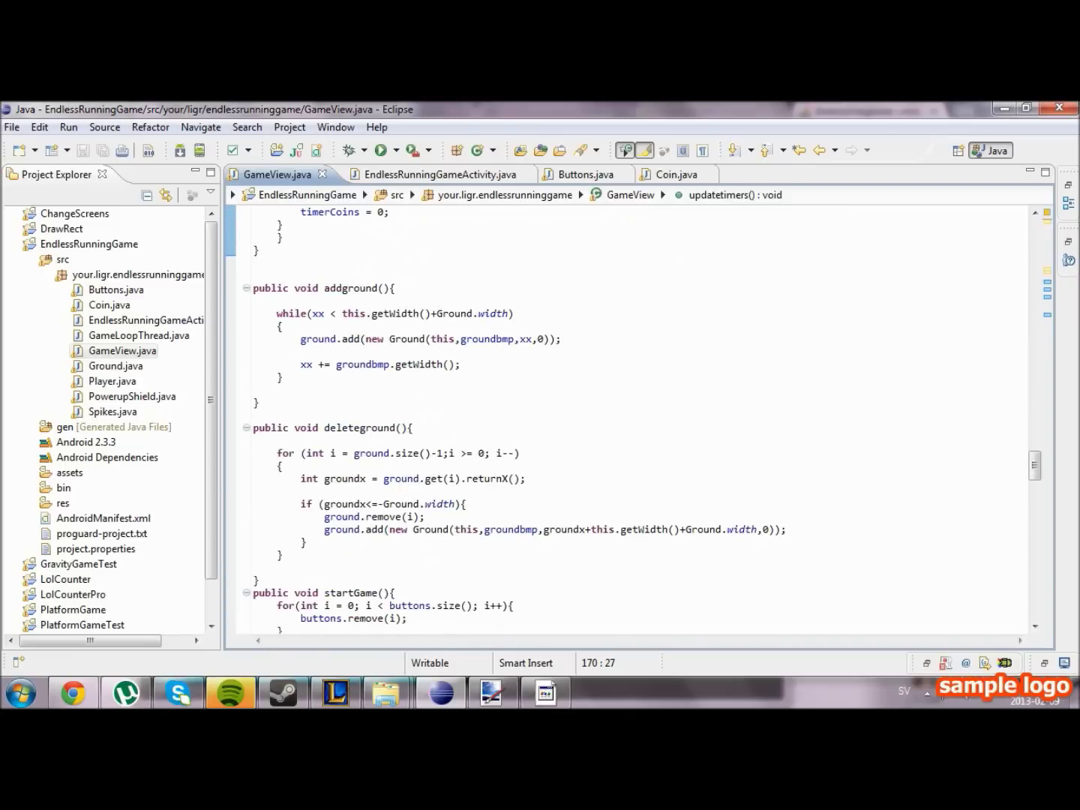
{"action": "scroll", "coordinate": [591, 380], "scroll_direction": "down", "scroll_amount": 4}
{"action": "scroll", "coordinate": [591, 380], "scroll_direction": "down", "scroll_amount": 4}
{"action": "scroll", "coordinate": [590, 380], "scroll_direction": "down", "scroll_amount": 5}
{"action": "scroll", "coordinate": [591, 380], "scroll_direction": "down", "scroll_amount": 5}
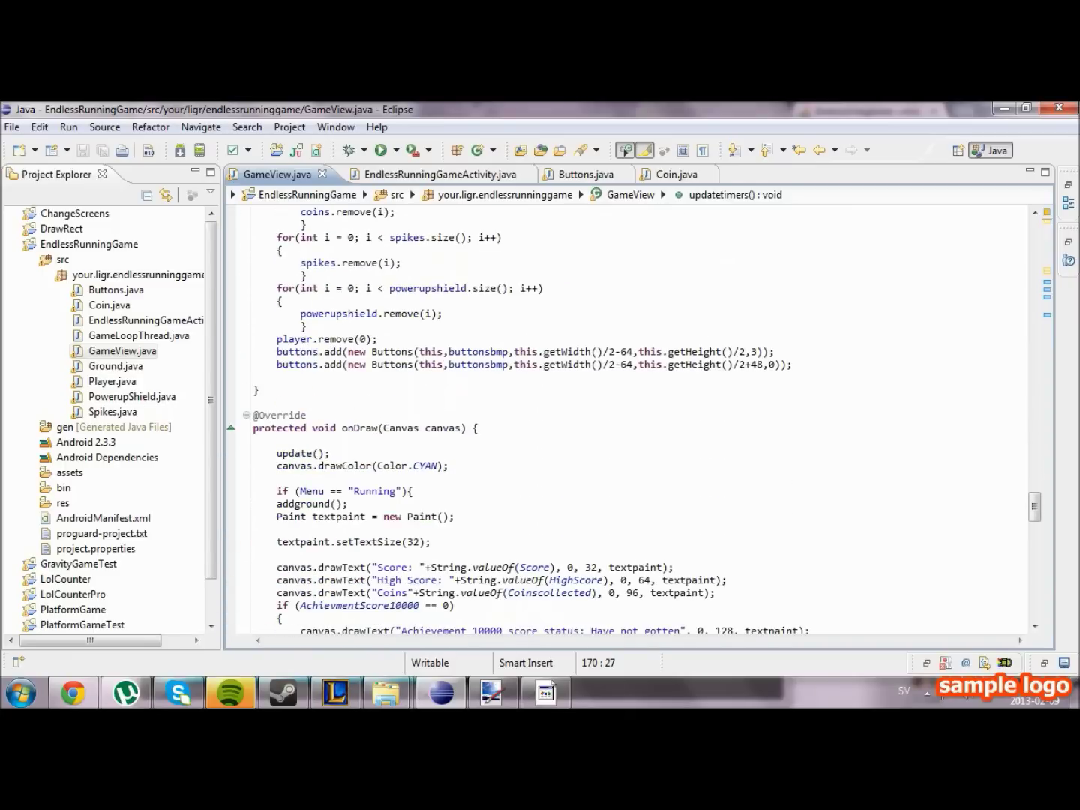
{"action": "scroll", "coordinate": [591, 380], "scroll_direction": "down", "scroll_amount": 4}
{"action": "left_click", "coordinate": [334, 313]}
{"action": "key", "text": "Down"}
{"action": "key", "text": "Down"}
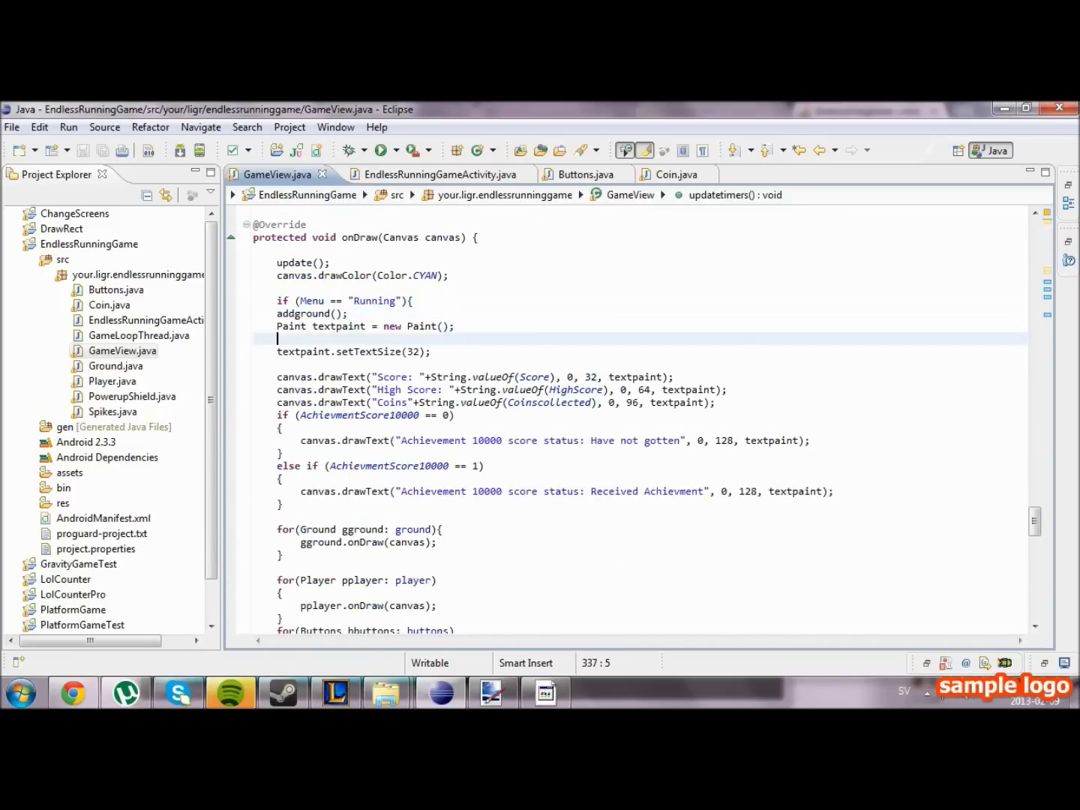
{"action": "scroll", "coordinate": [591, 380], "scroll_direction": "down", "scroll_amount": 7}
{"action": "mouse_move", "coordinate": [287, 404]}
{"action": "left_mouse_down"}
{"action": "mouse_move", "coordinate": [246, 371]}
{"action": "mouse_move", "coordinate": [268, 365]}
{"action": "left_mouse_up"}
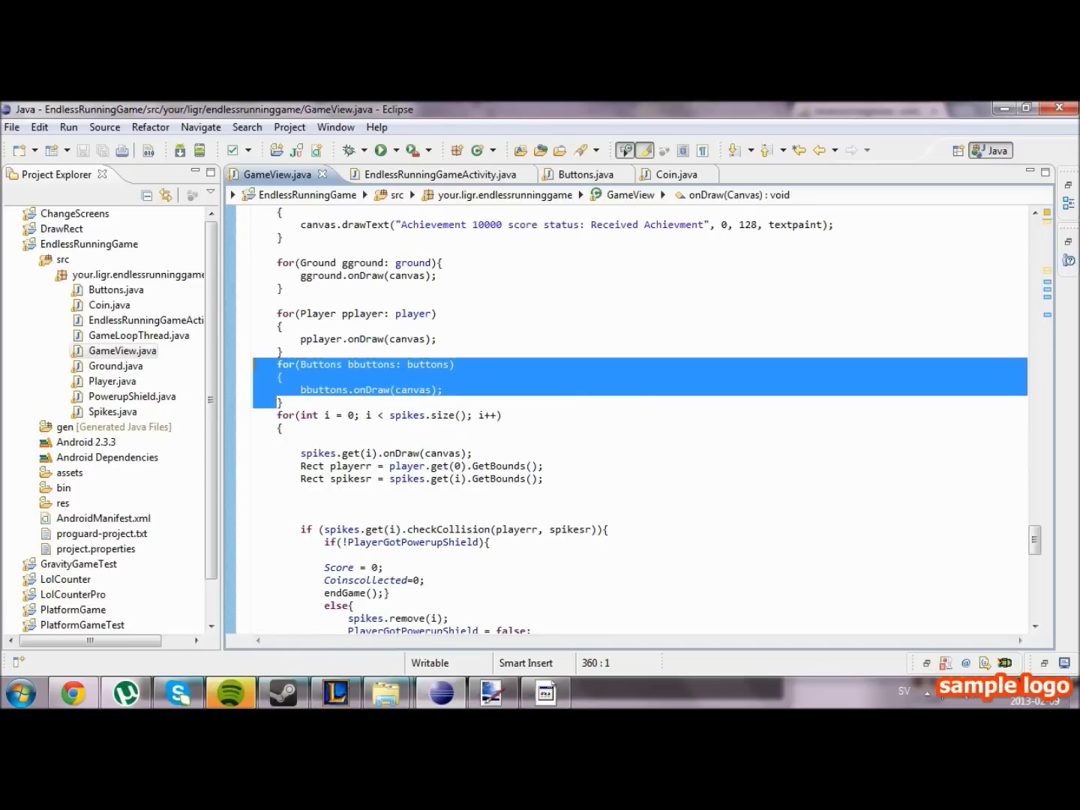
Wrap onDraw's button loop in an if (Menu=="Mainmenu") block calling bbuttons.onDraw(canvas).
{"action": "key", "text": "BackSpace"}
{"action": "key", "text": "BackSpace"}
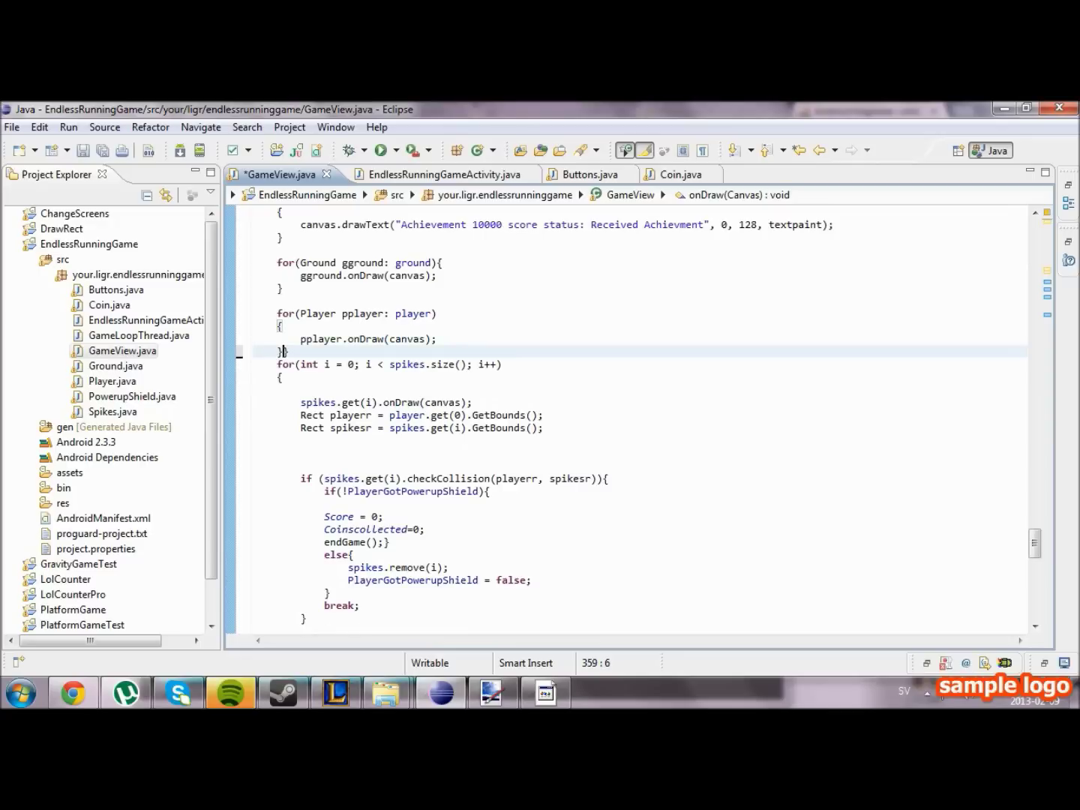
{"action": "key", "text": "Return"}
{"action": "key", "text": "Return"}
{"action": "key", "text": "Return"}
{"action": "scroll", "coordinate": [591, 421], "scroll_direction": "down", "scroll_amount": 7}
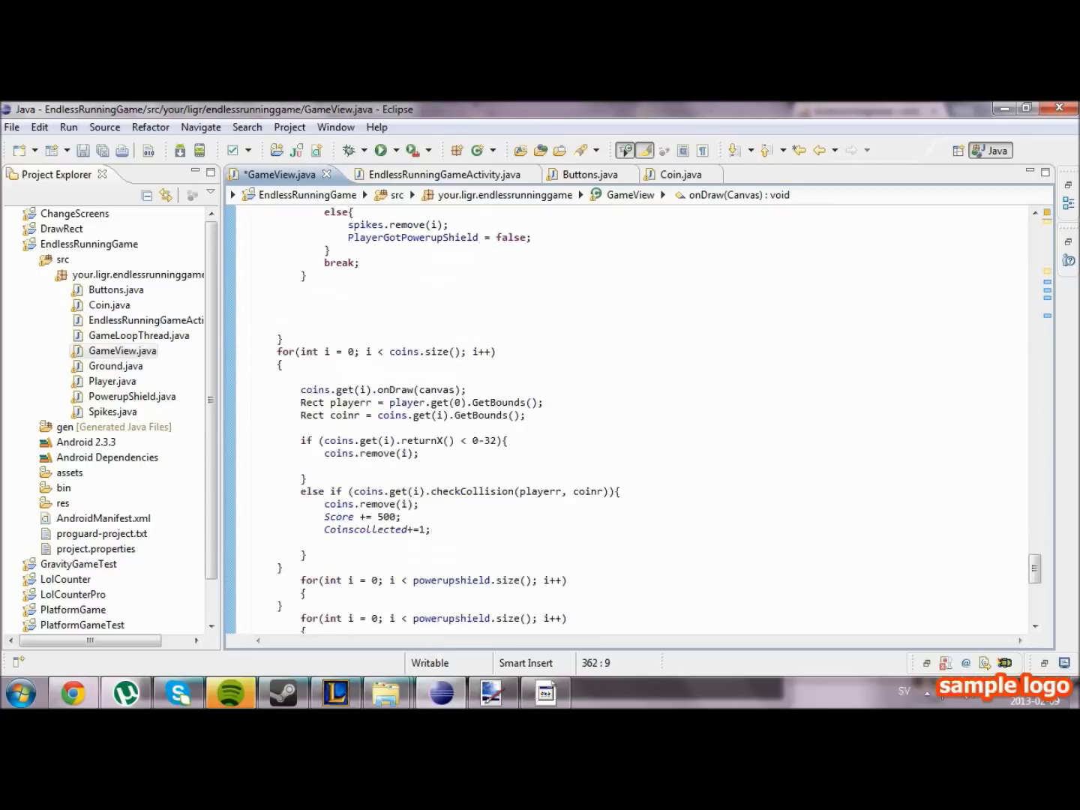
{"action": "scroll", "coordinate": [590, 421], "scroll_direction": "up", "scroll_amount": 2}
{"action": "left_click", "coordinate": [360, 414]}
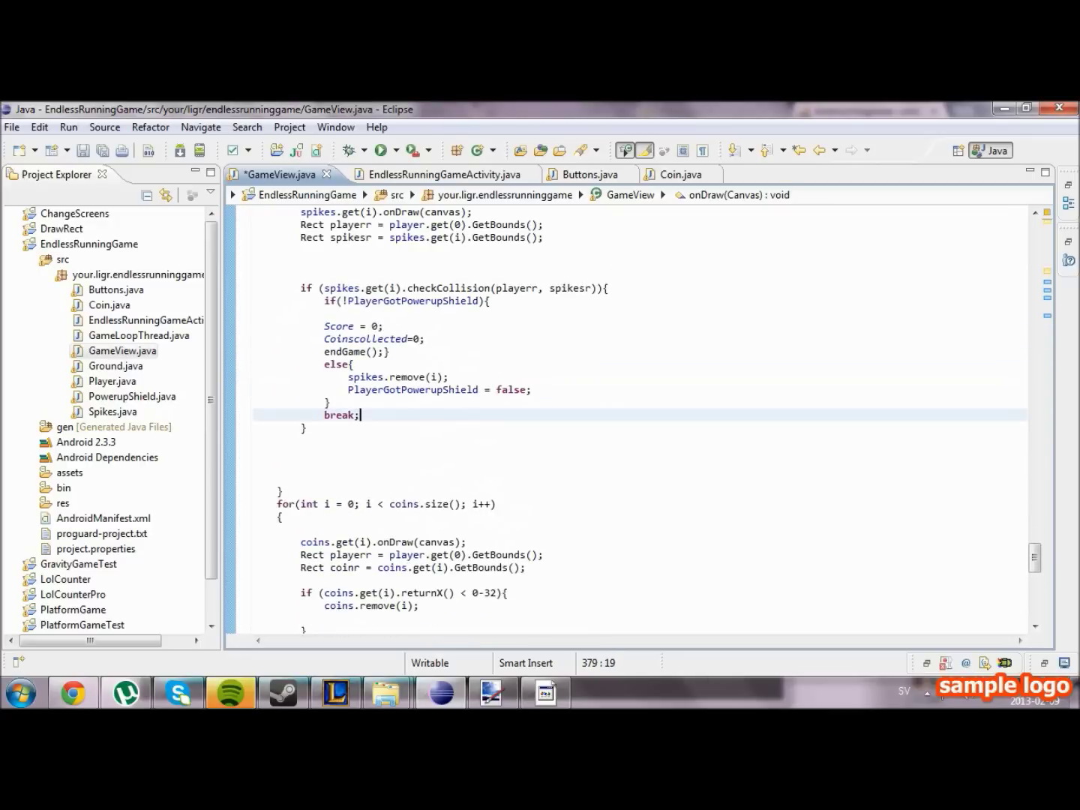
{"action": "key", "text": "Down"}
{"action": "key", "text": "Down"}
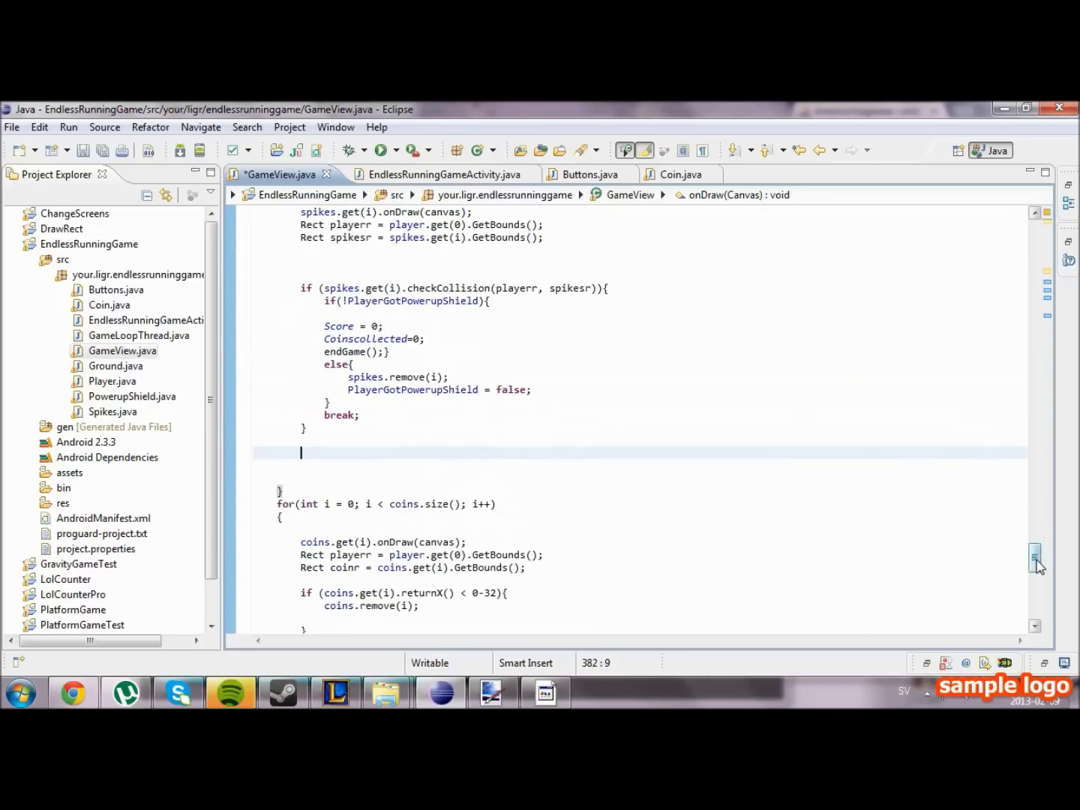
{"action": "left_click_drag", "start_coordinate": [1035, 559], "coordinate": [1034, 511]}
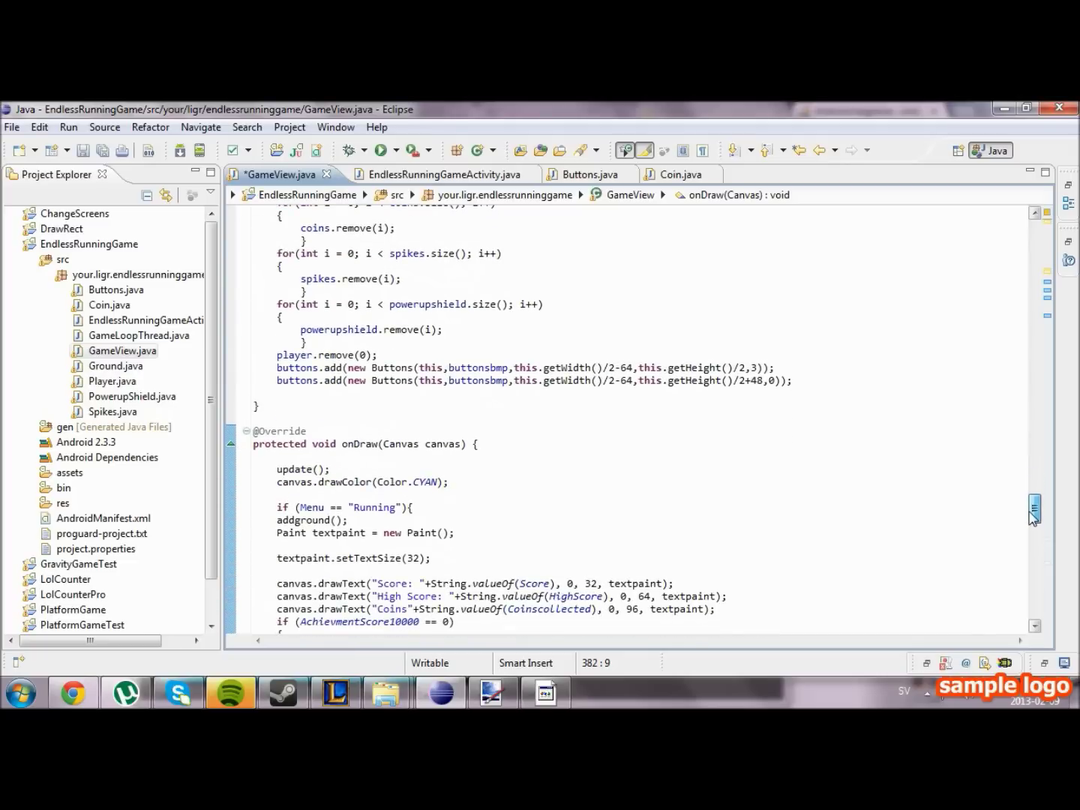
{"action": "left_click_drag", "start_coordinate": [1034, 515], "coordinate": [1034, 565]}
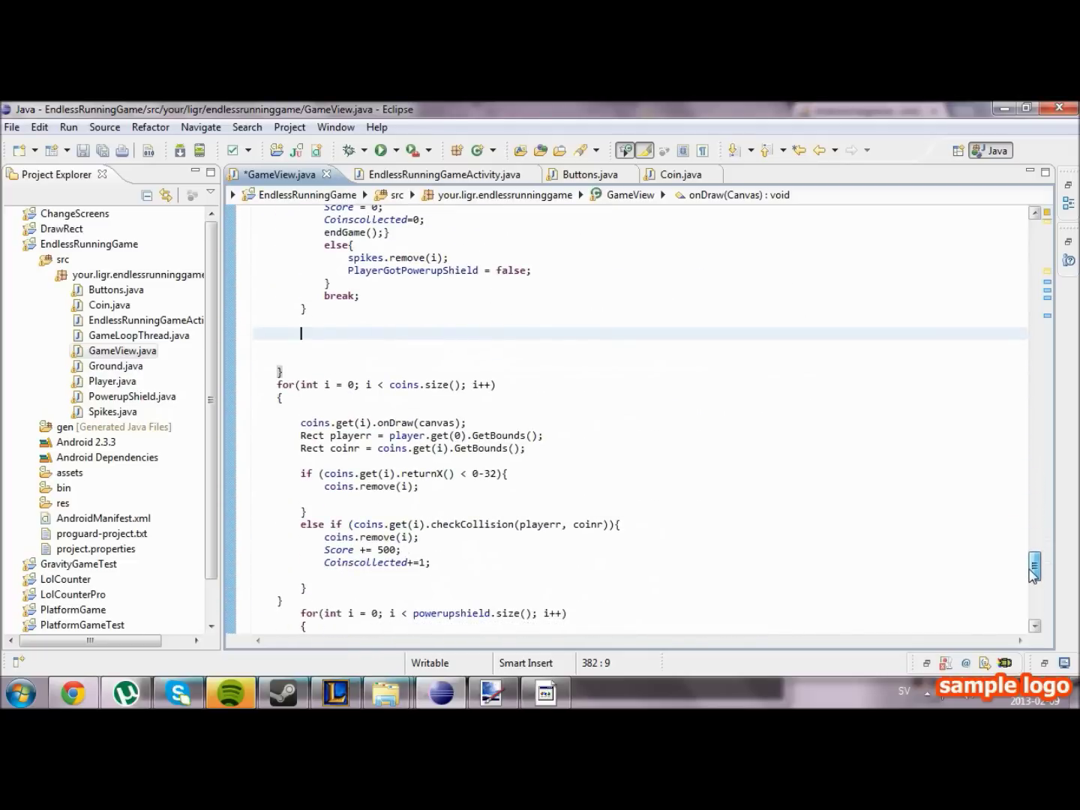
{"action": "type", "text": "if (Me"}
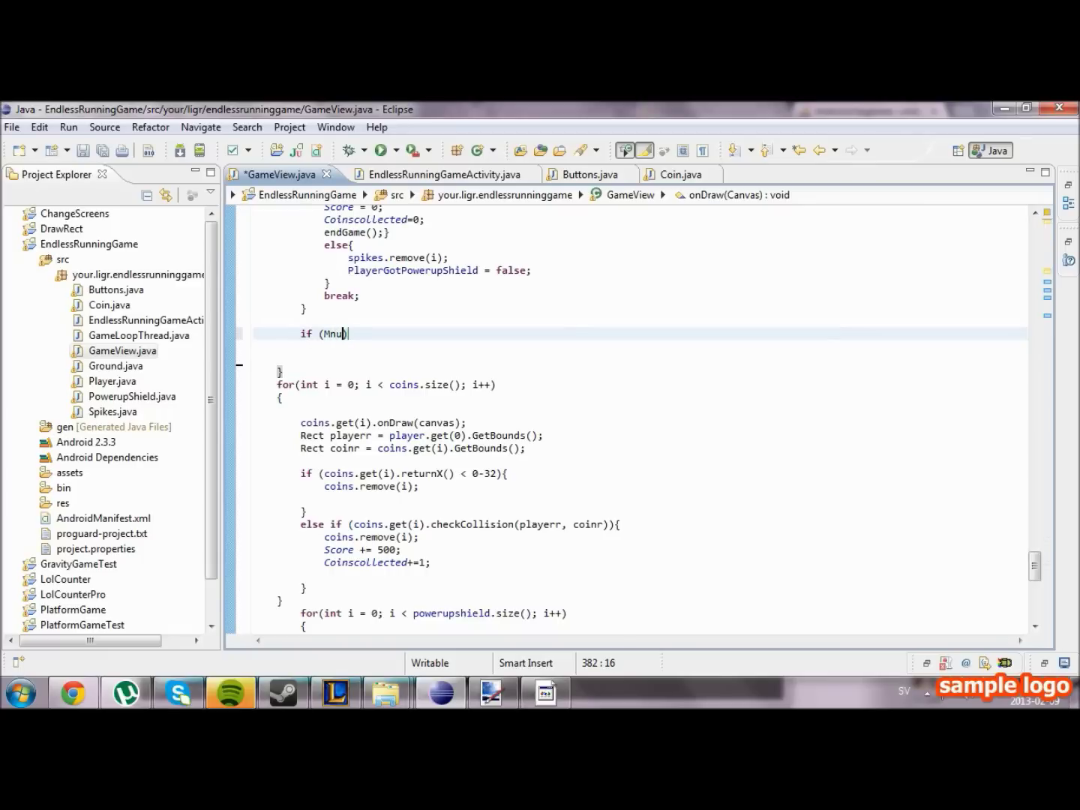
{"action": "type", "text": "nu="}
{"action": "type", "text": "="}
{"action": "scroll", "coordinate": [641, 422], "scroll_direction": "up", "scroll_amount": 3}
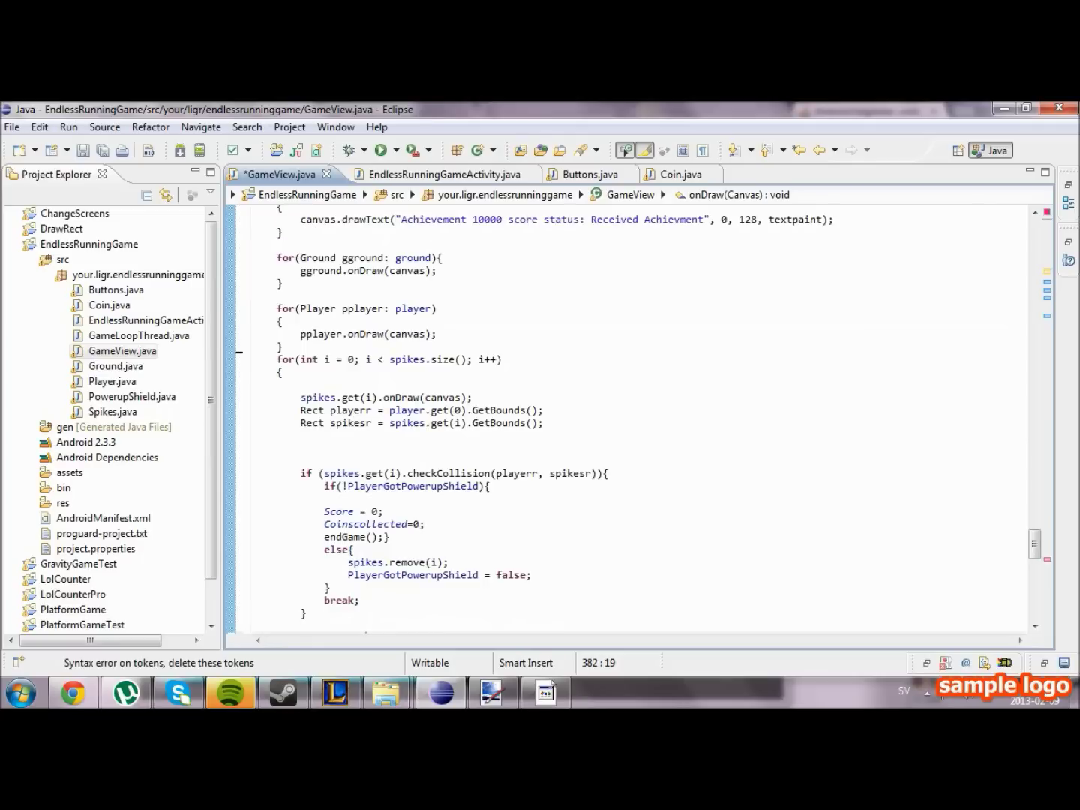
{"action": "scroll", "coordinate": [642, 422], "scroll_direction": "up", "scroll_amount": 3}
{"action": "scroll", "coordinate": [641, 422], "scroll_direction": "up", "scroll_amount": 3}
{"action": "scroll", "coordinate": [641, 422], "scroll_direction": "up", "scroll_amount": 5}
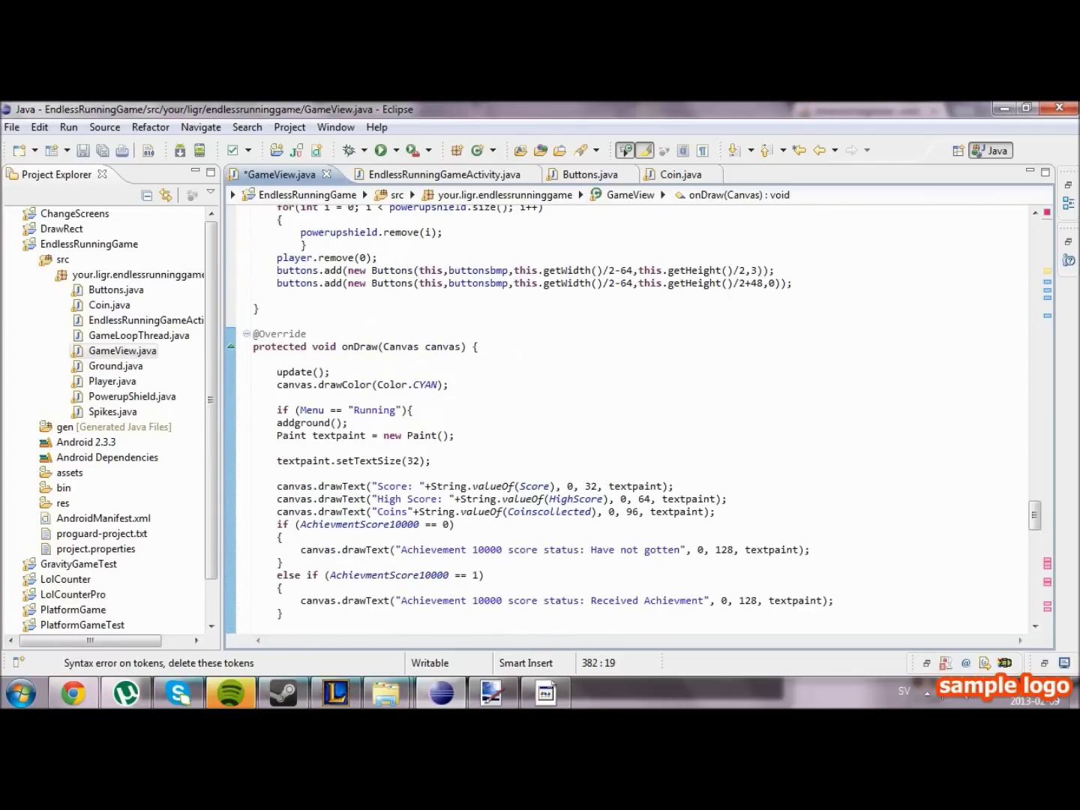
{"action": "scroll", "coordinate": [641, 421], "scroll_direction": "down", "scroll_amount": 10}
{"action": "scroll", "coordinate": [642, 421], "scroll_direction": "down", "scroll_amount": 5}
{"action": "scroll", "coordinate": [641, 422], "scroll_direction": "down", "scroll_amount": 3}
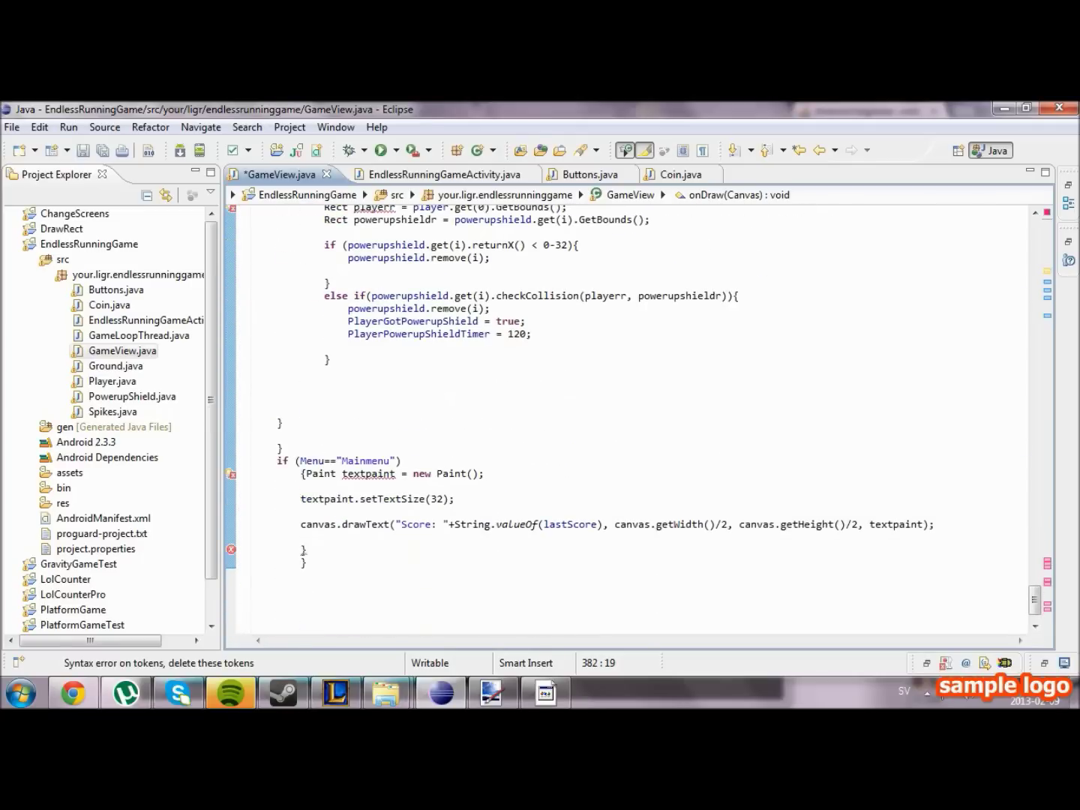
{"action": "scroll", "coordinate": [641, 422], "scroll_direction": "up", "scroll_amount": 5}
{"action": "scroll", "coordinate": [641, 423], "scroll_direction": "up", "scroll_amount": 3}
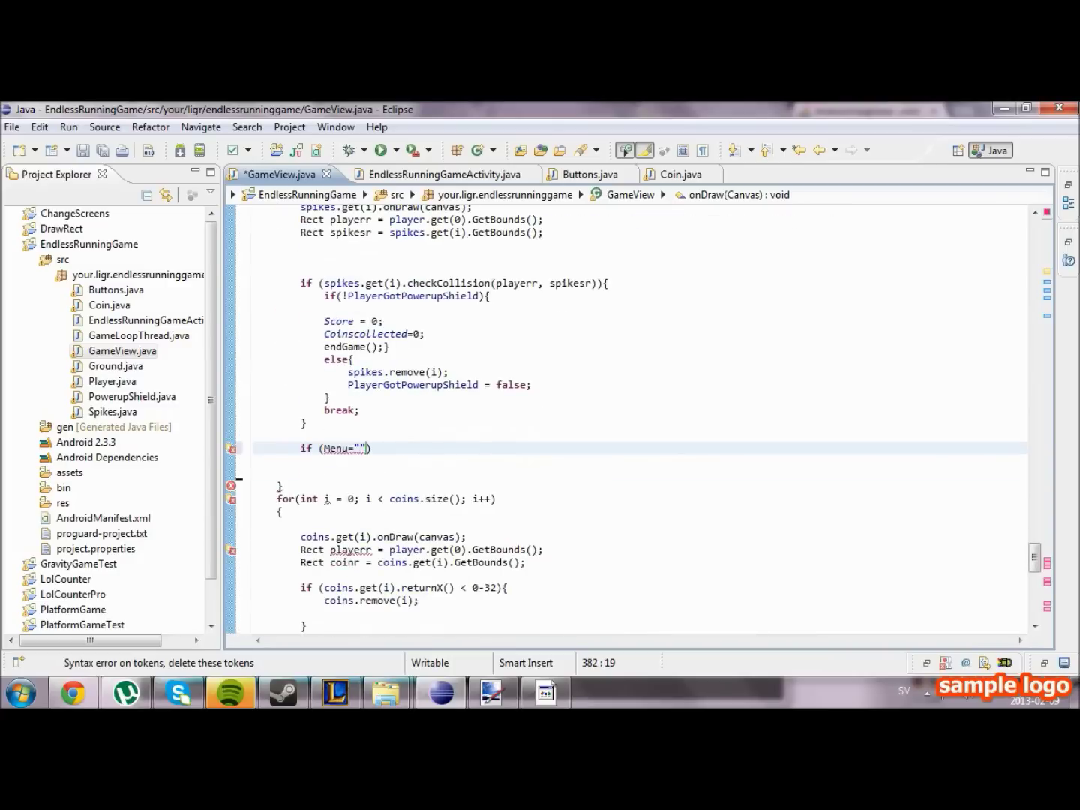
{"action": "type", "text": "Mainmenu"}
{"action": "key", "text": "Right"}
{"action": "key", "text": "Return"}
{"action": "type", "text": "{"}
{"action": "key", "text": "Return"}
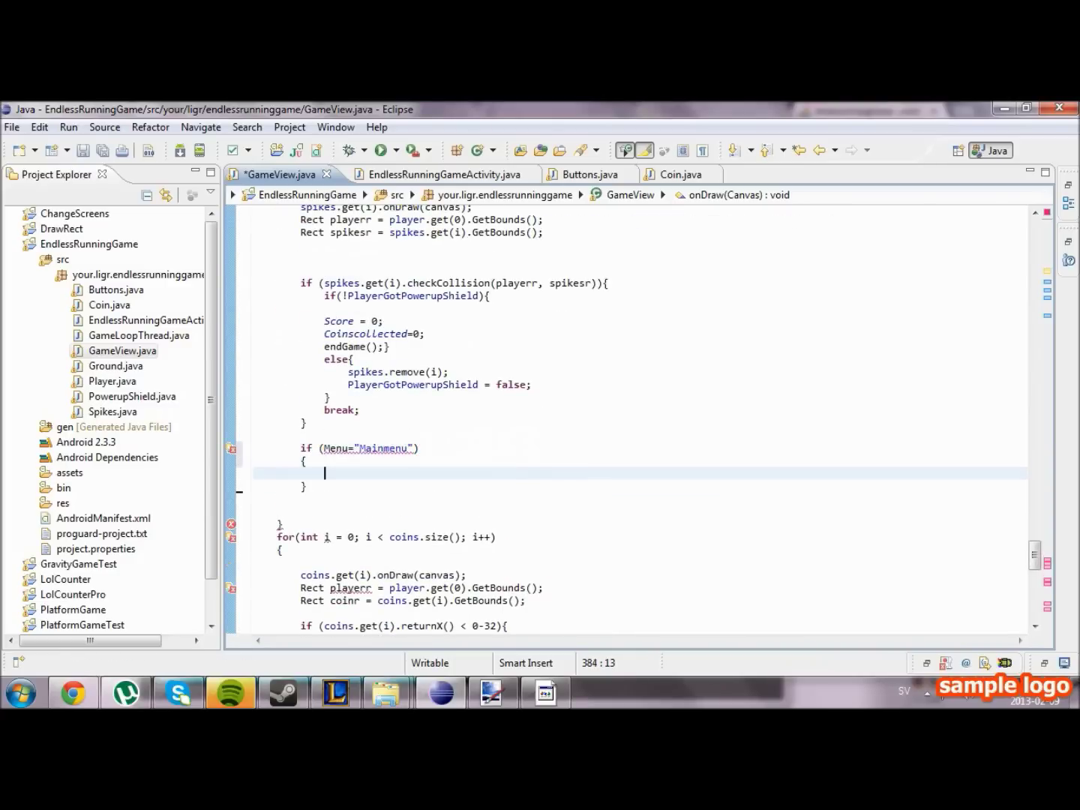
{"action": "type", "text": "for(Buttons bbuttons: buttons) { \tbbuttons.onDraw(canvas);"}
{"action": "scroll", "coordinate": [641, 422], "scroll_direction": "down", "scroll_amount": 5}
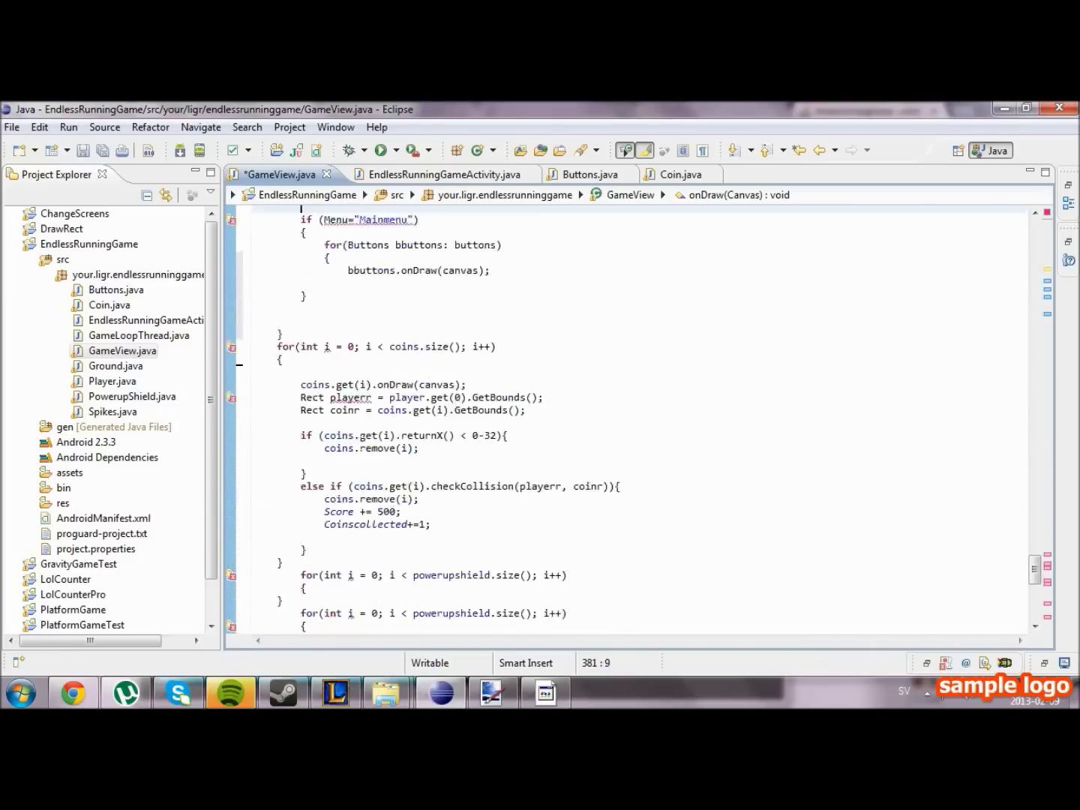
{"action": "scroll", "coordinate": [641, 422], "scroll_direction": "down", "scroll_amount": 5}
{"action": "scroll", "coordinate": [641, 421], "scroll_direction": "down", "scroll_amount": 5}
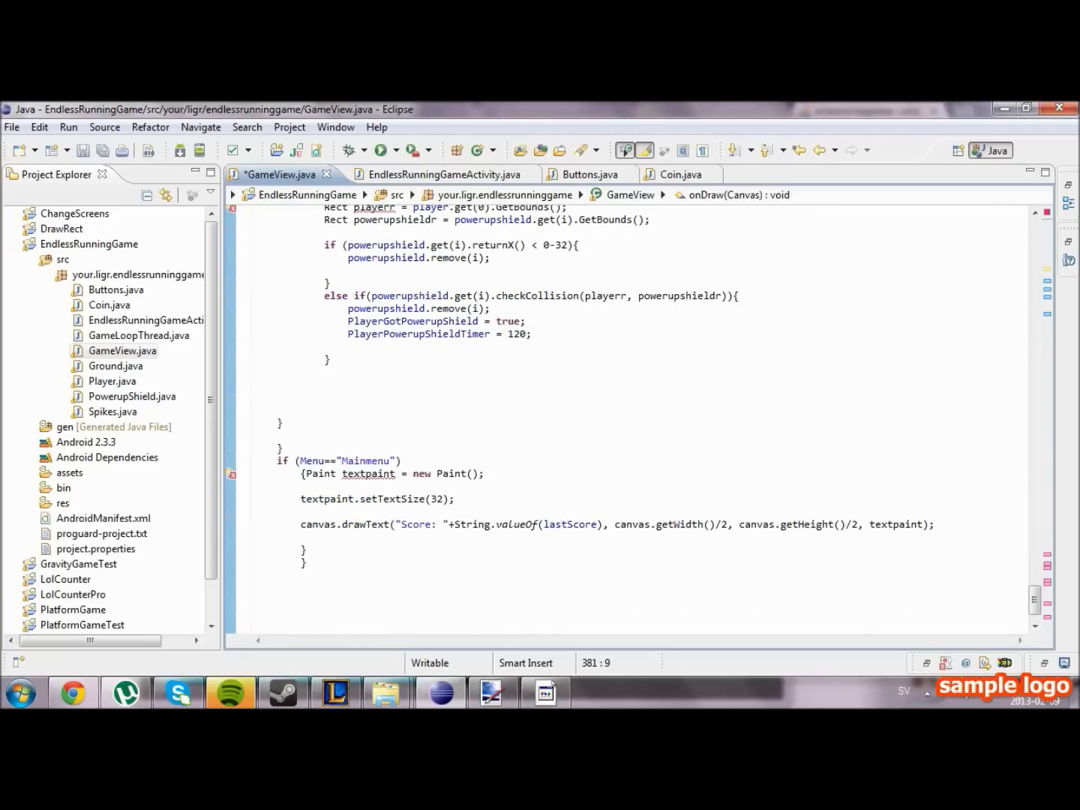
{"action": "scroll", "coordinate": [642, 422], "scroll_direction": "up", "scroll_amount": 5}
{"action": "scroll", "coordinate": [641, 422], "scroll_direction": "up", "scroll_amount": 5}
{"action": "scroll", "coordinate": [641, 421], "scroll_direction": "up", "scroll_amount": 3}
Fix the Mainmenu check to use == and close the block with its brace.
{"action": "left_click", "coordinate": [354, 486]}
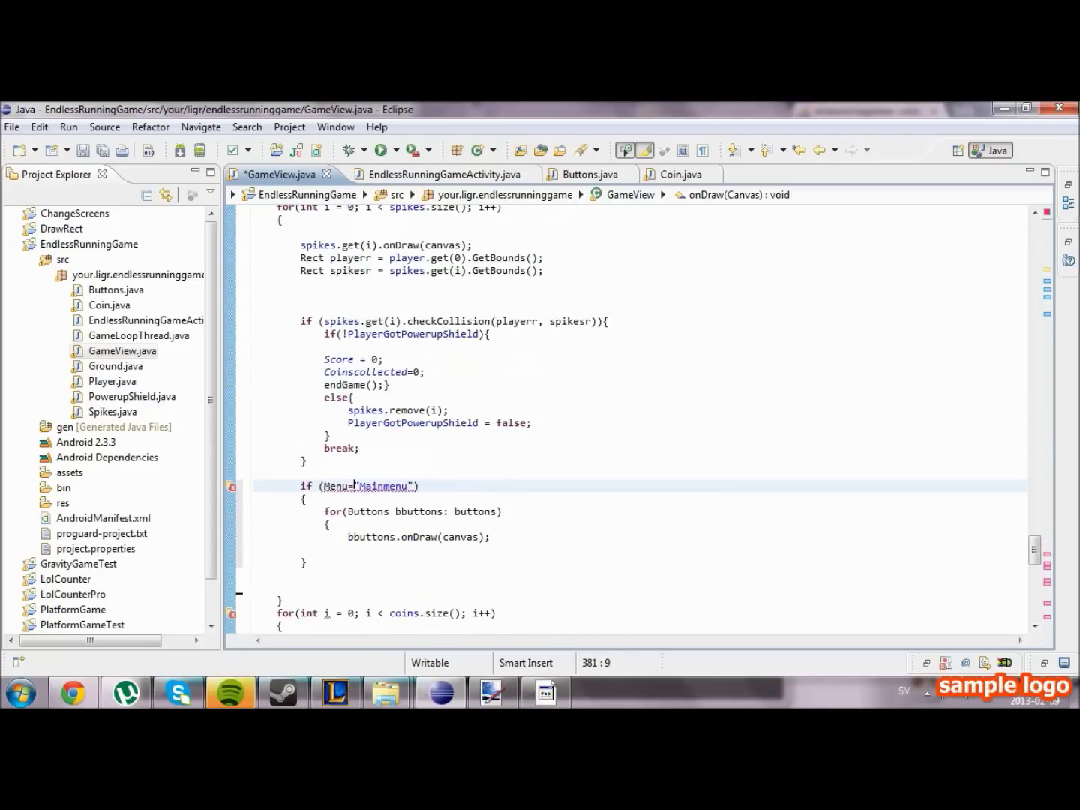
{"action": "type", "text": "="}
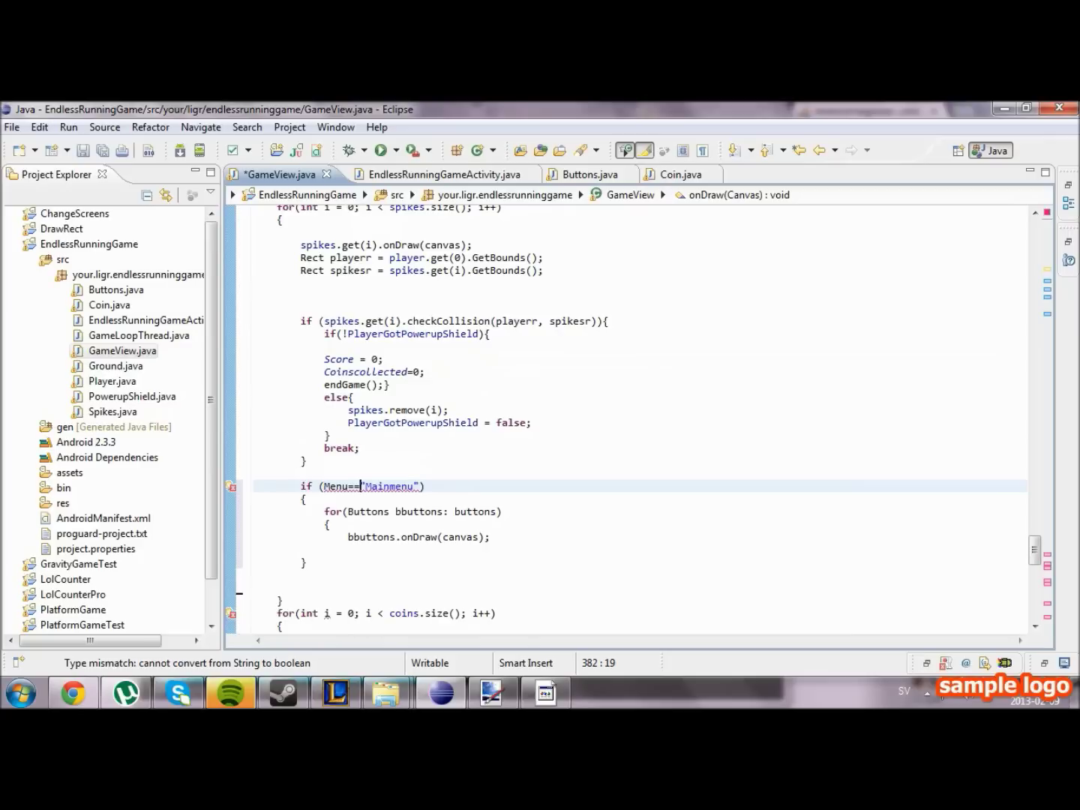
{"action": "scroll", "coordinate": [641, 422], "scroll_direction": "down", "scroll_amount": 3}
{"action": "scroll", "coordinate": [641, 421], "scroll_direction": "down", "scroll_amount": 3}
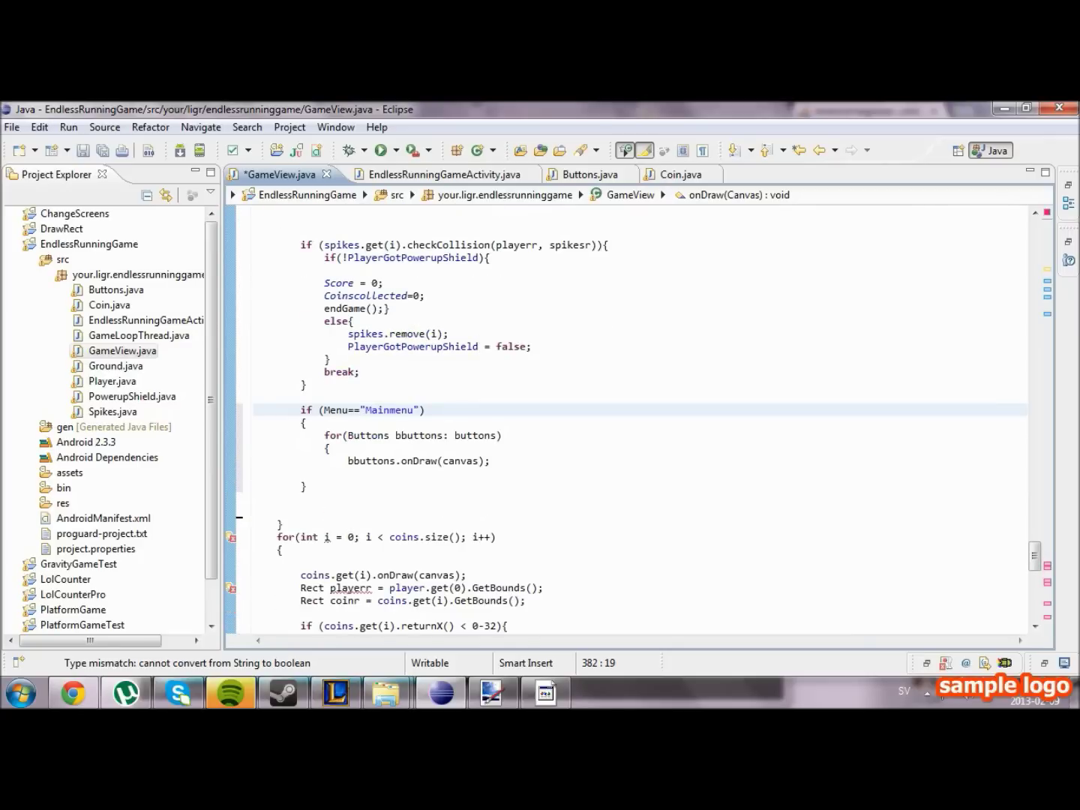
{"action": "left_click", "coordinate": [354, 486]}
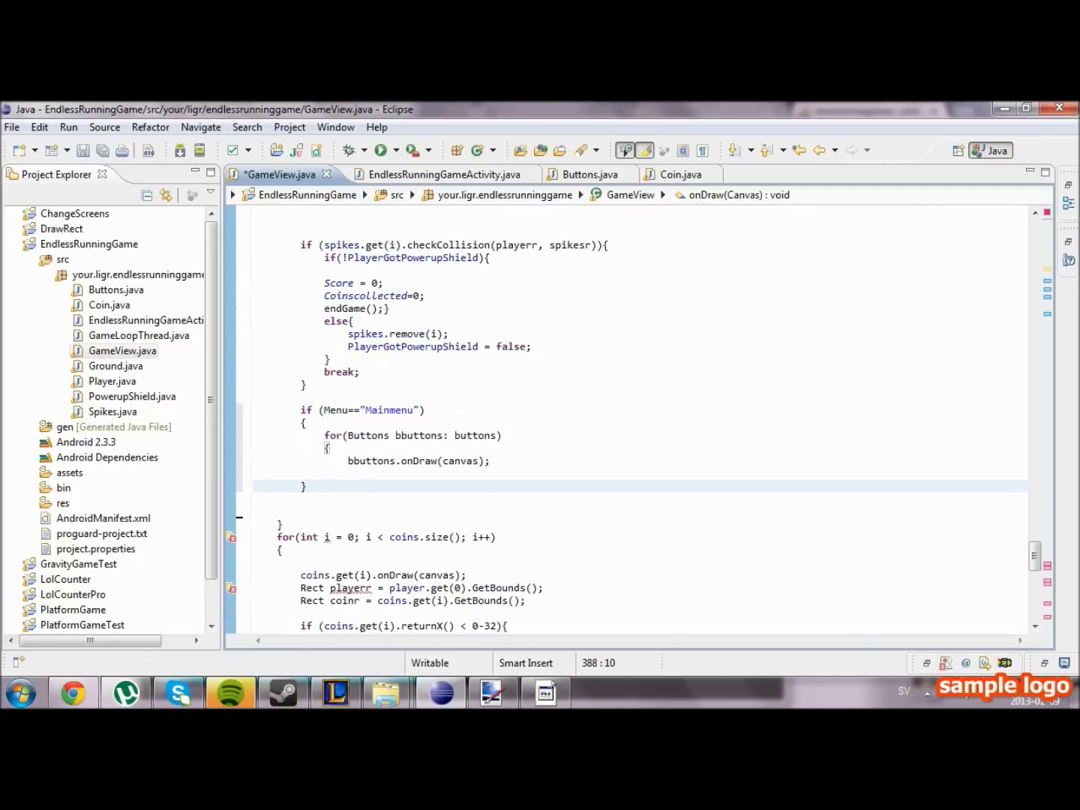
{"action": "key", "text": "Return"}
{"action": "key", "text": "Return"}
{"action": "type", "text": "}"}
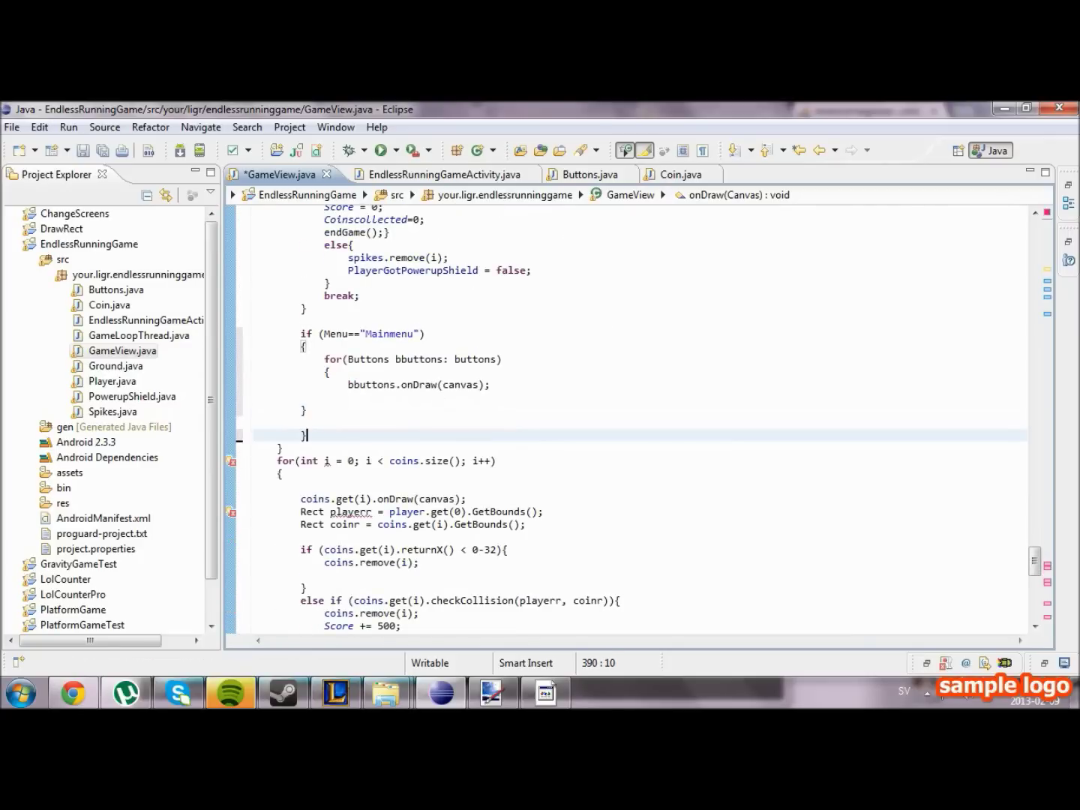
Run the app, saving GameView.java, and play the game in the emulator to a Score: 325 game over.
{"action": "left_click", "coordinate": [380, 151]}
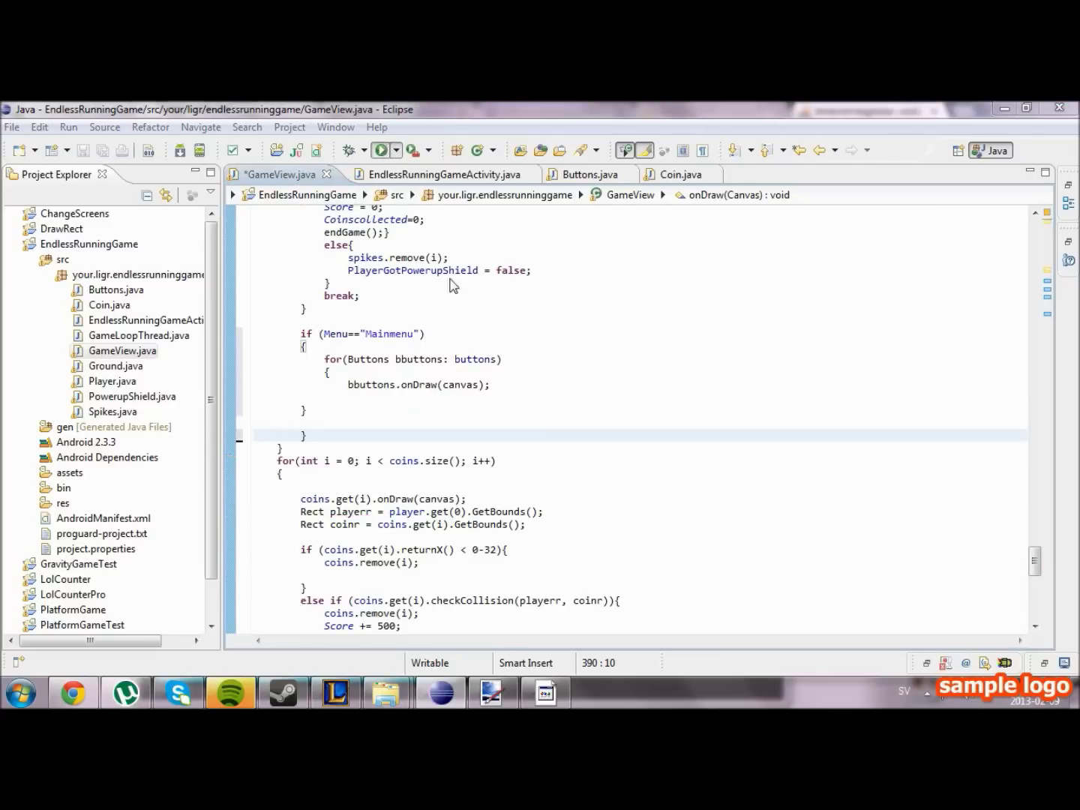
{"action": "left_click", "coordinate": [542, 404]}
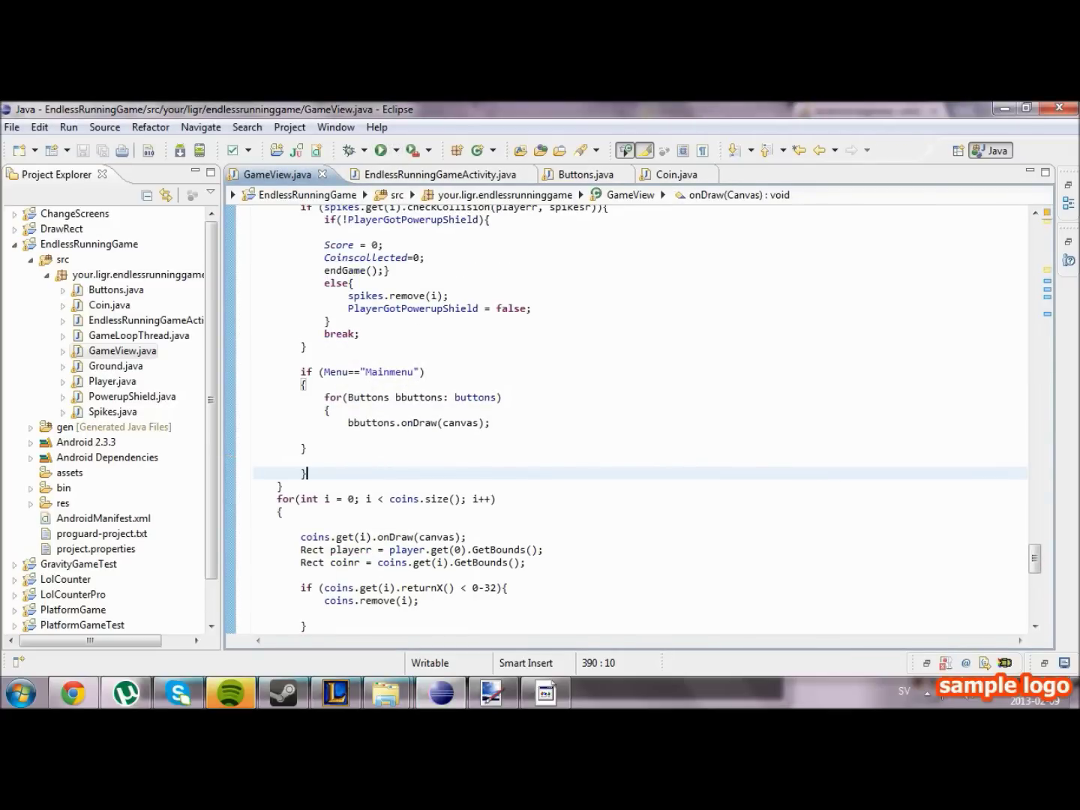
{"action": "key", "text": "shift+Up"}
{"action": "scroll", "coordinate": [590, 379], "scroll_direction": "up", "scroll_amount": 3}
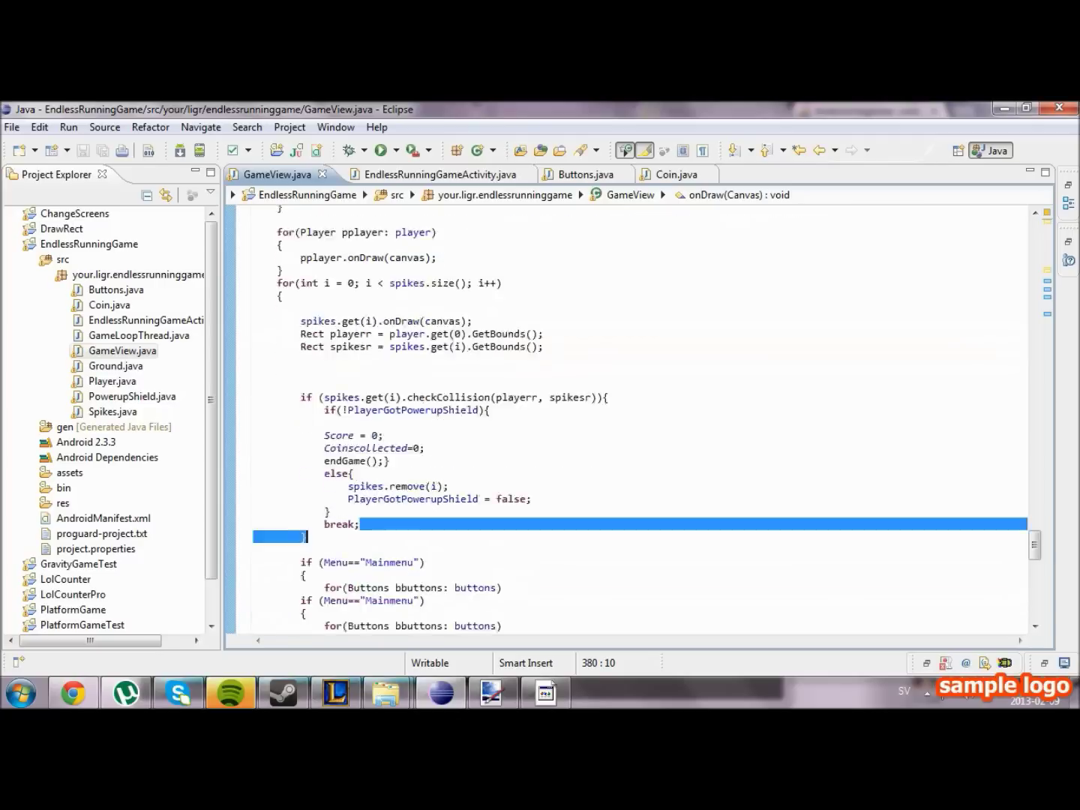
{"action": "scroll", "coordinate": [590, 380], "scroll_direction": "down", "scroll_amount": 3}
{"action": "left_click", "coordinate": [329, 409]}
{"action": "left_click", "coordinate": [330, 321]}
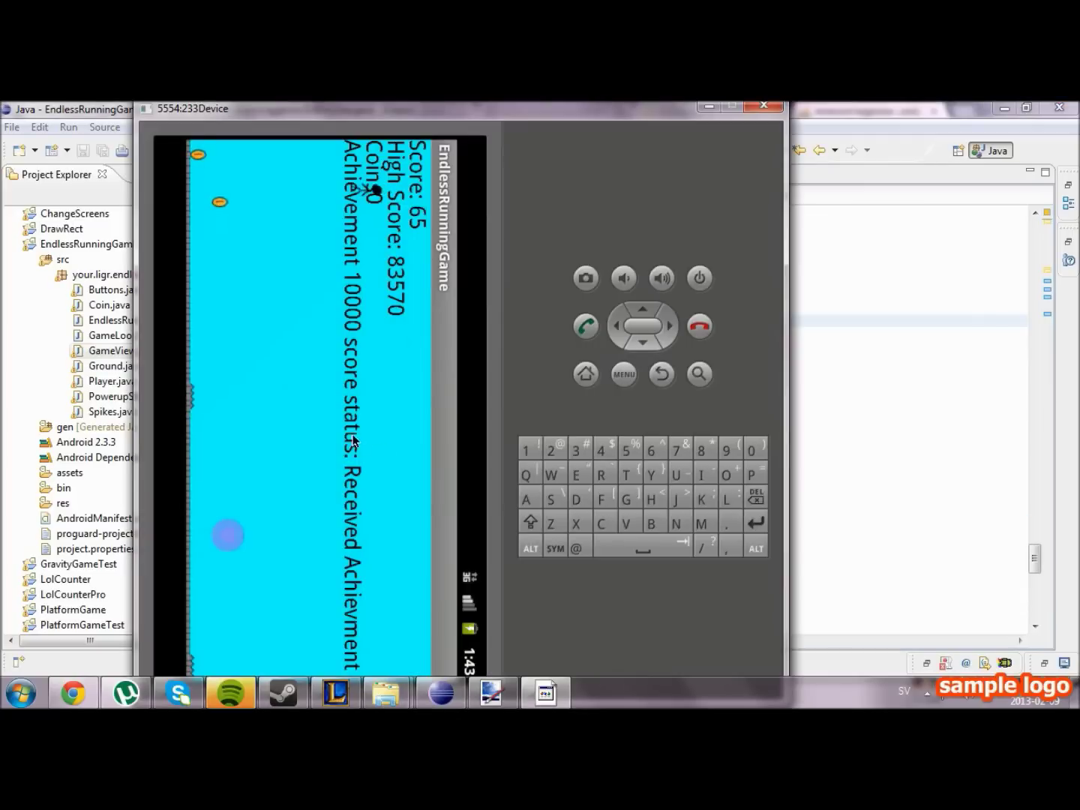
{"action": "left_click", "coordinate": [335, 396]}
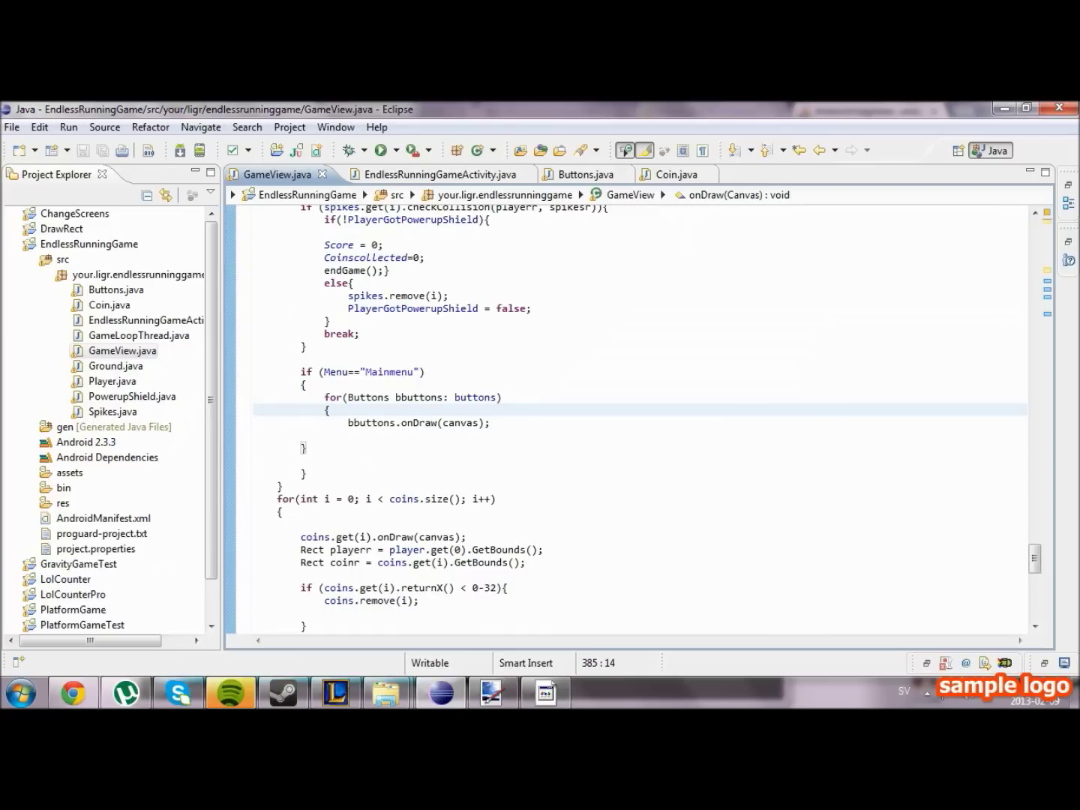
{"action": "scroll", "coordinate": [642, 413], "scroll_direction": "up", "scroll_amount": 3}
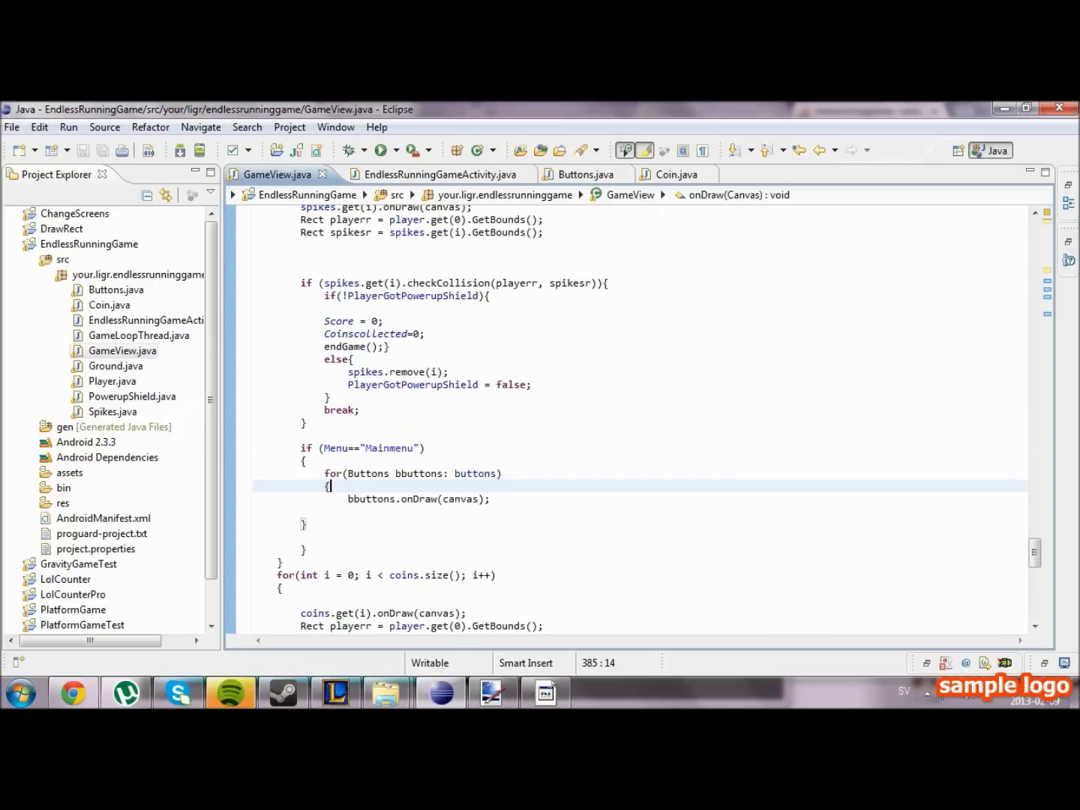
In Buttons.java use x instead of getX() in the Rect dst line and save.
{"action": "left_click", "coordinate": [582, 175]}
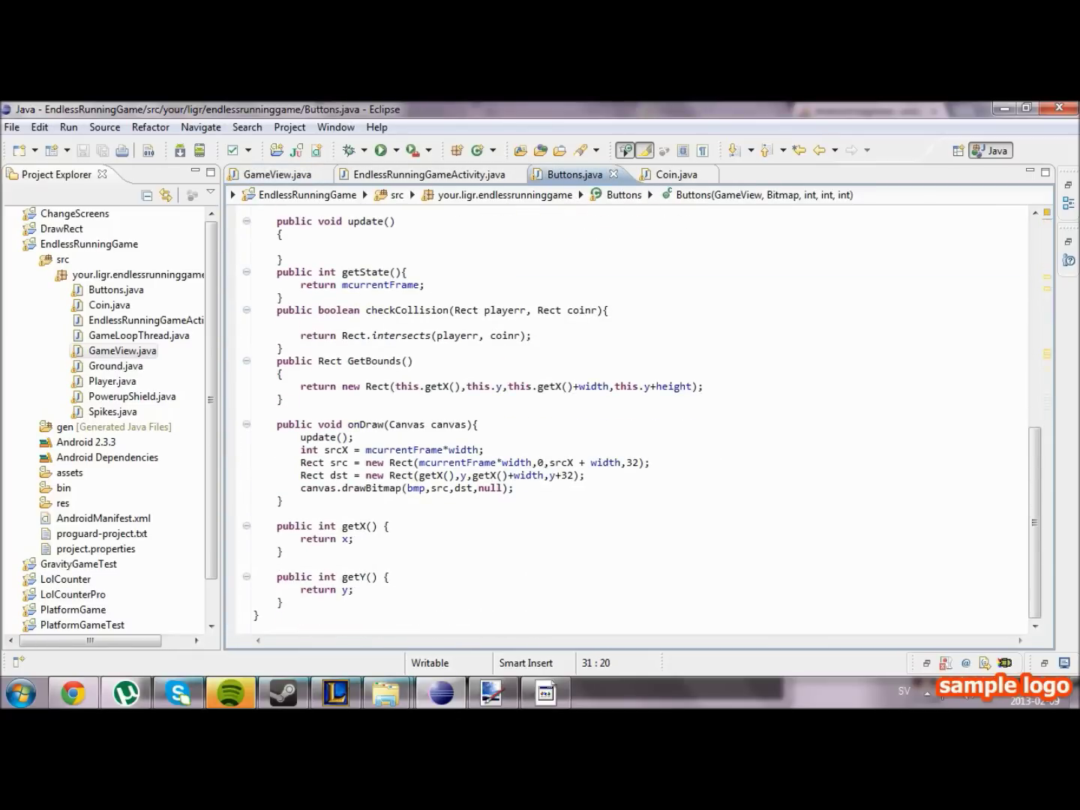
{"action": "left_click", "coordinate": [598, 462]}
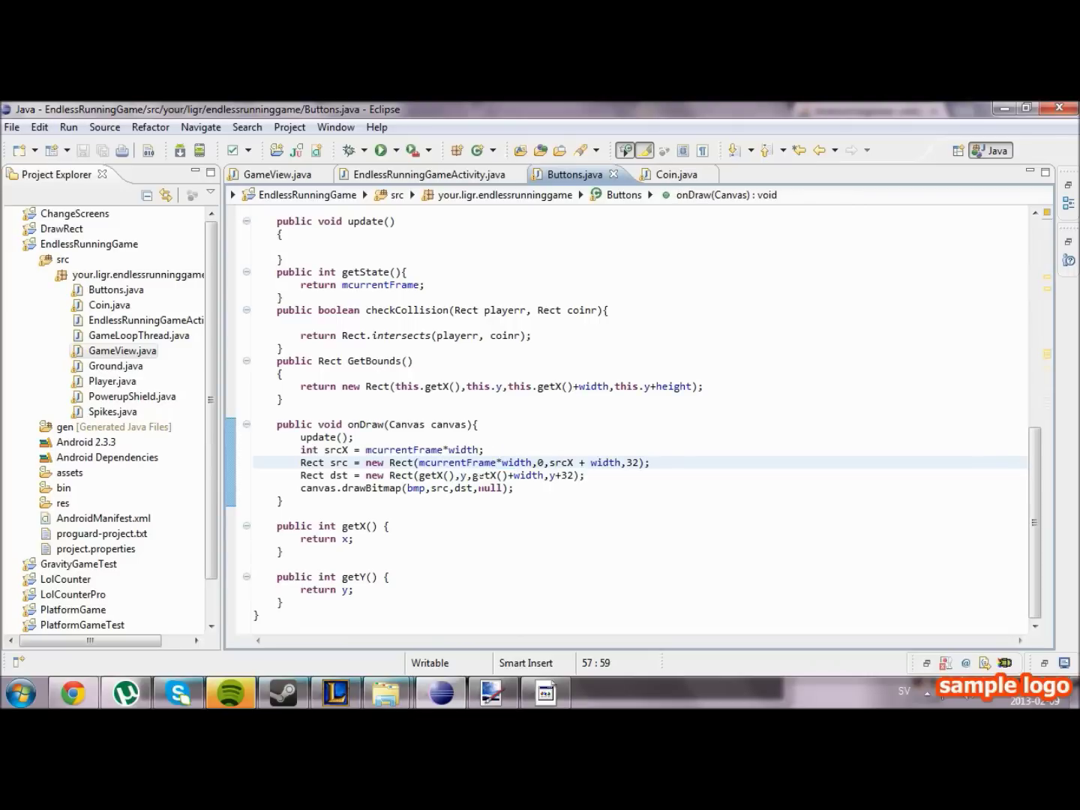
{"action": "left_click_drag", "start_coordinate": [472, 475], "coordinate": [510, 475]}
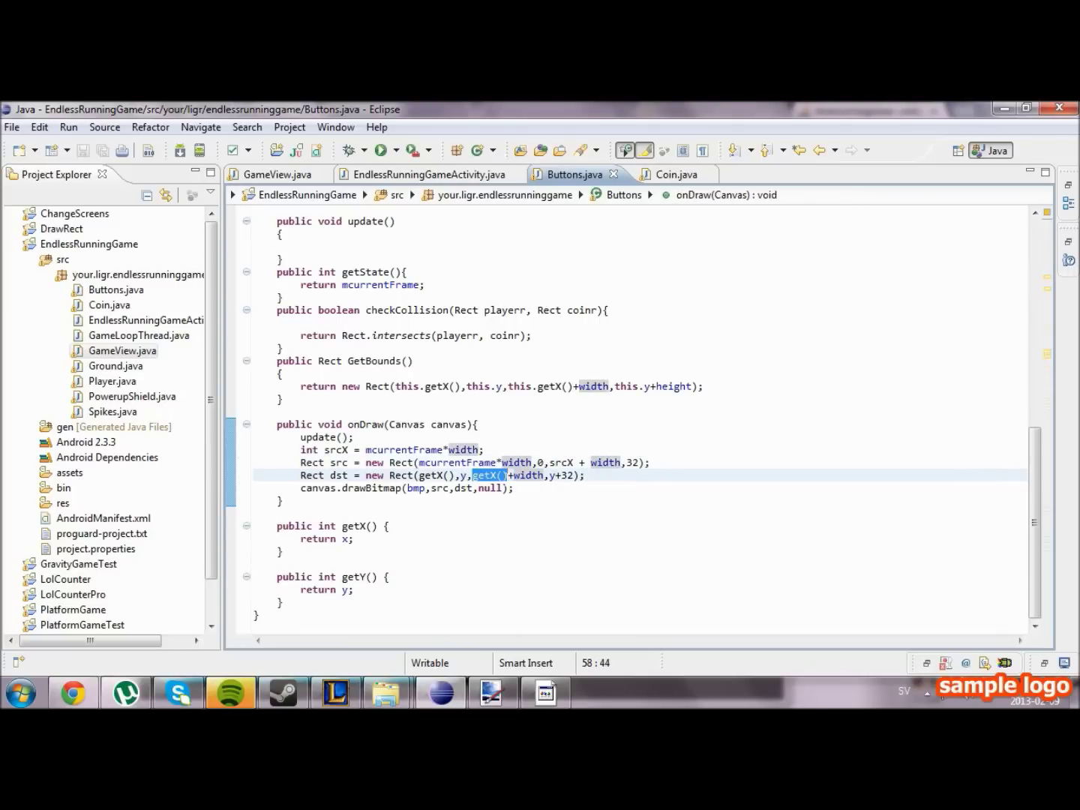
{"action": "type", "text": "x"}
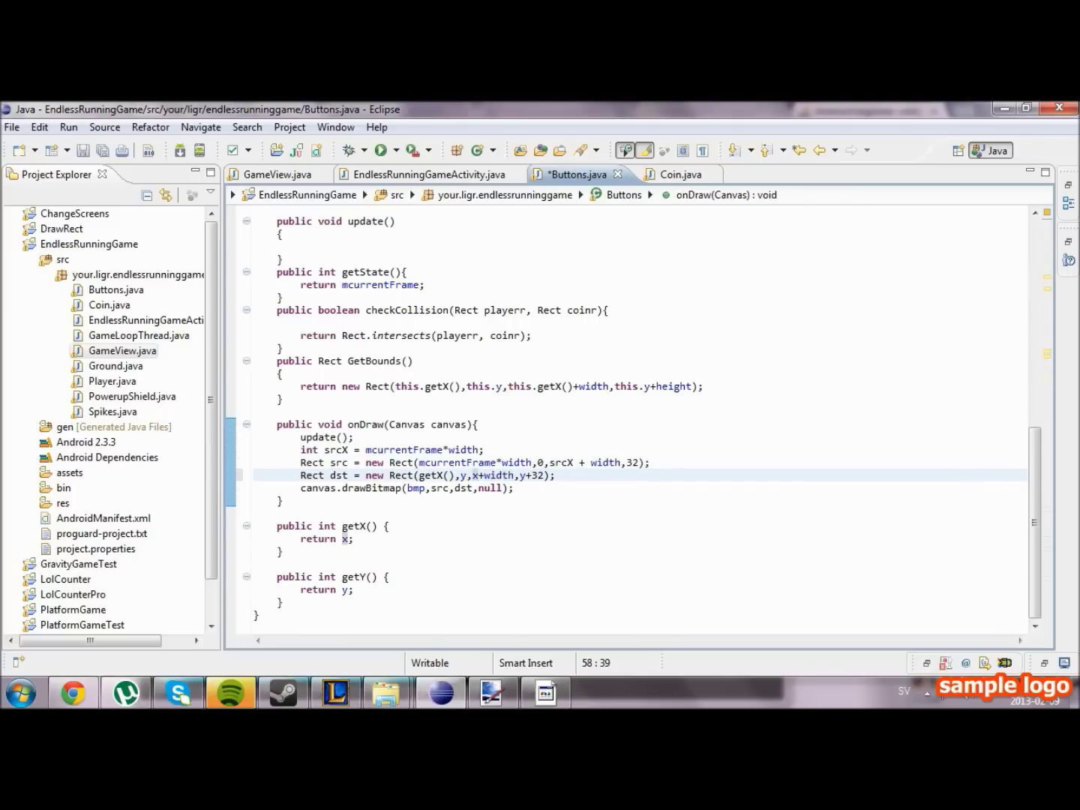
{"action": "mouse_move", "coordinate": [454, 475]}
{"action": "left_mouse_down"}
{"action": "mouse_move", "coordinate": [416, 475]}
{"action": "mouse_move", "coordinate": [455, 474]}
{"action": "left_mouse_up"}
{"action": "left_click", "coordinate": [419, 475]}
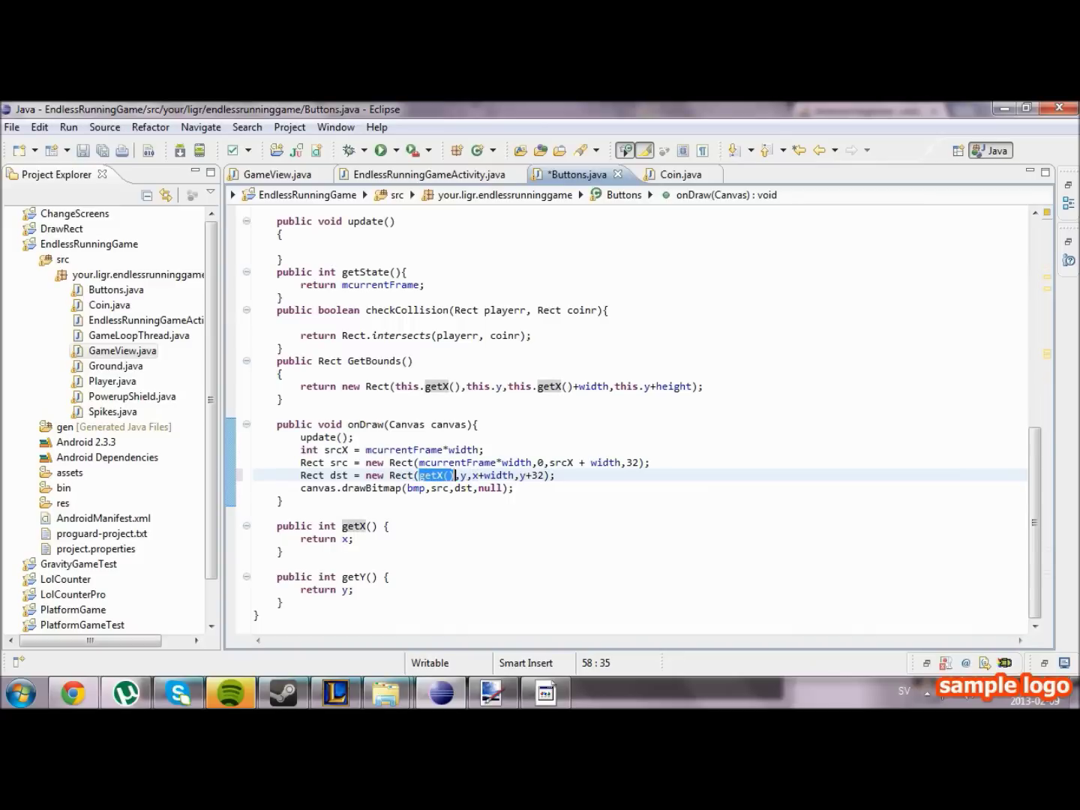
{"action": "type", "text": "x"}
{"action": "scroll", "coordinate": [633, 421], "scroll_direction": "up", "scroll_amount": 5}
{"action": "key", "text": "ctrl+s"}
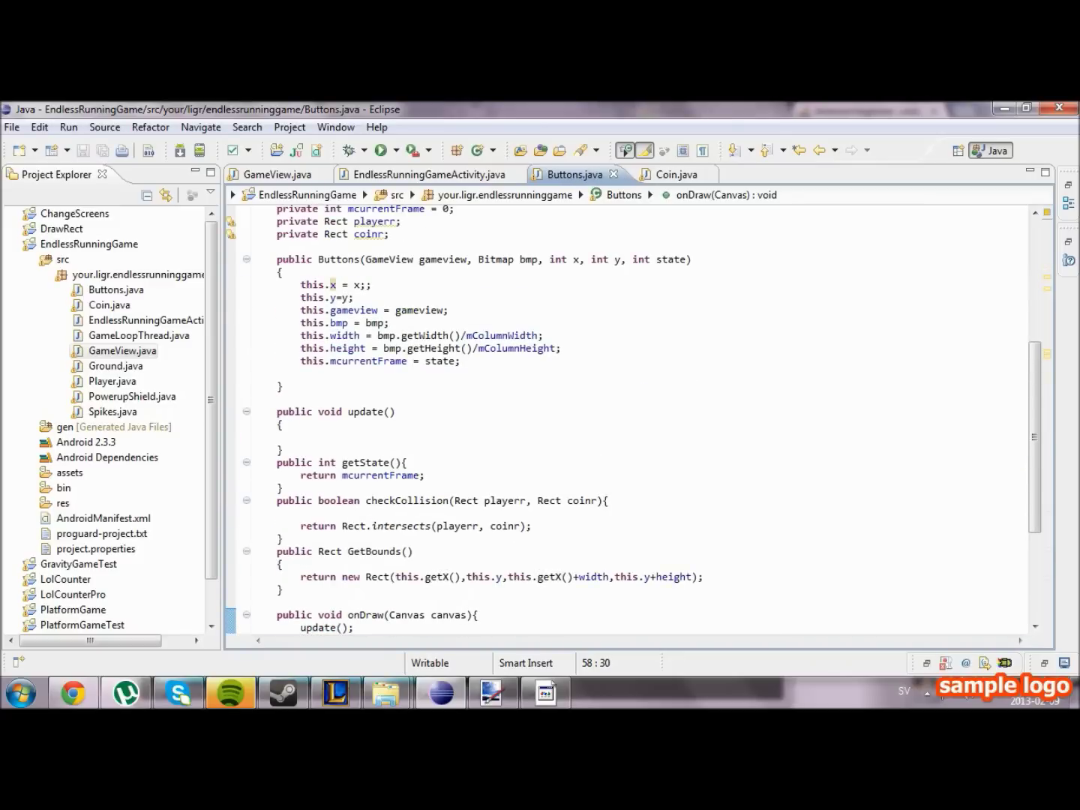
{"action": "scroll", "coordinate": [633, 421], "scroll_direction": "up", "scroll_amount": 1}
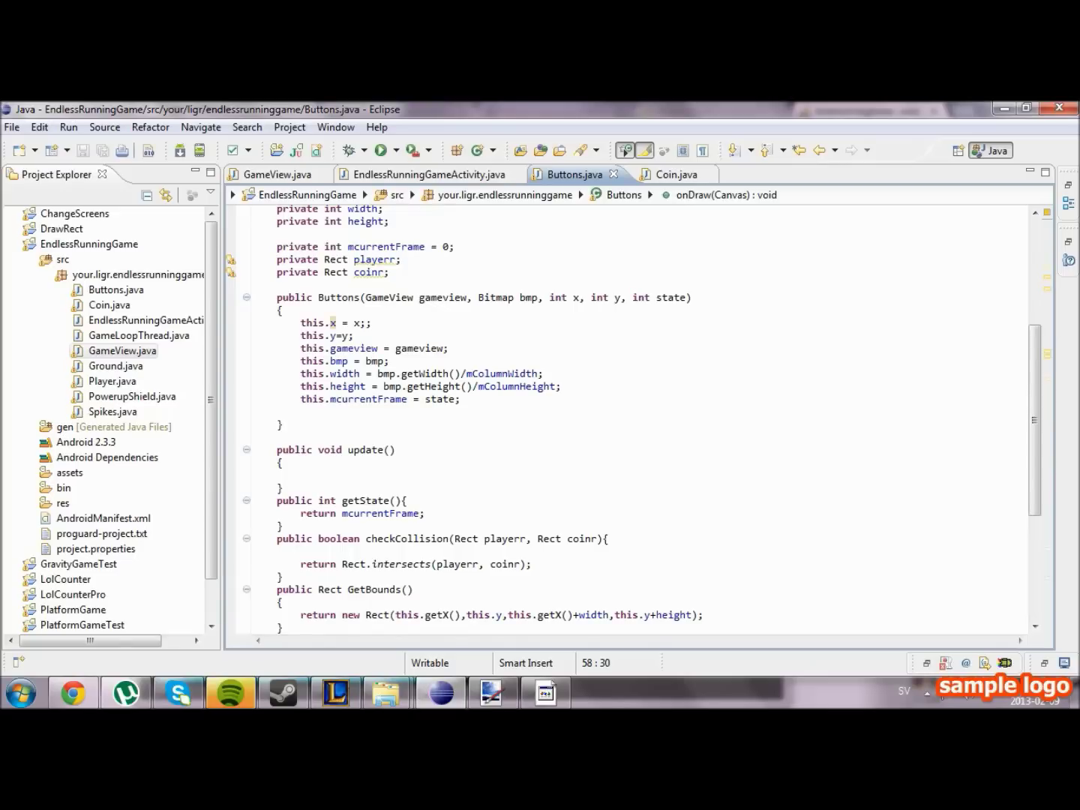
{"action": "scroll", "coordinate": [633, 422], "scroll_direction": "down", "scroll_amount": 3}
Review Coin.java, return to GameView.java and start a search for "buttons.".
{"action": "left_click", "coordinate": [675, 175]}
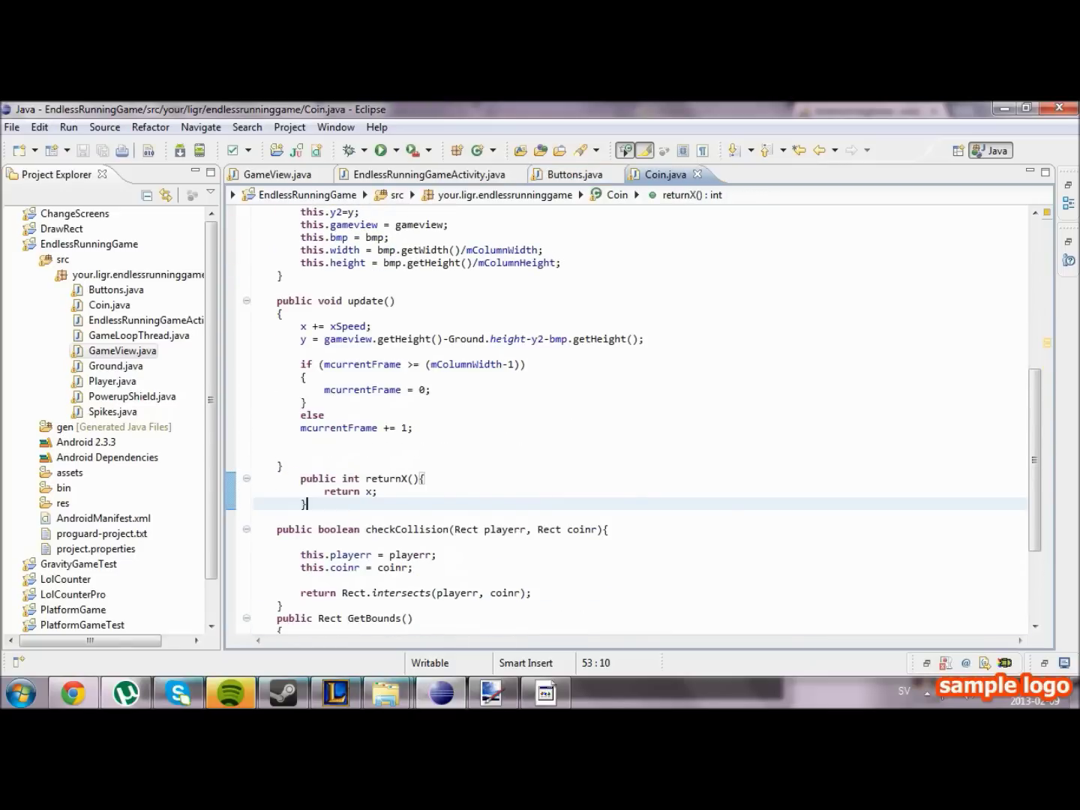
{"action": "scroll", "coordinate": [633, 422], "scroll_direction": "down", "scroll_amount": 3}
{"action": "scroll", "coordinate": [633, 422], "scroll_direction": "up", "scroll_amount": 3}
{"action": "scroll", "coordinate": [633, 422], "scroll_direction": "down", "scroll_amount": 3}
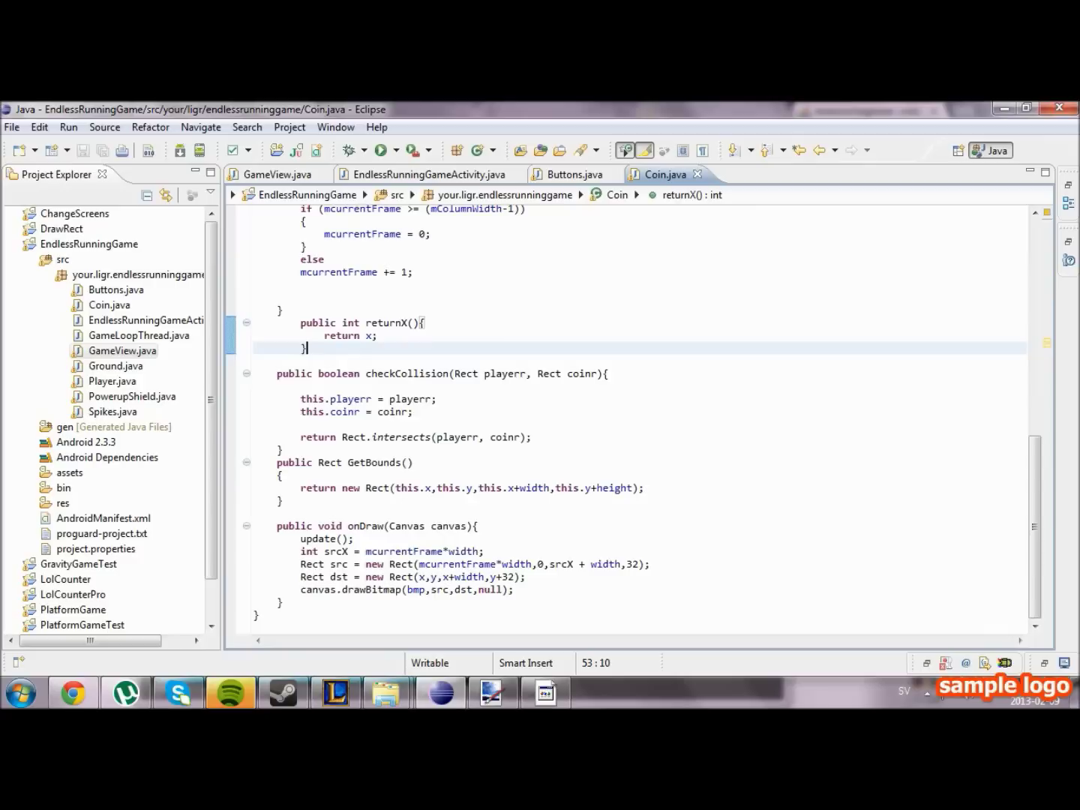
{"action": "scroll", "coordinate": [633, 422], "scroll_direction": "up", "scroll_amount": 3}
{"action": "scroll", "coordinate": [633, 421], "scroll_direction": "up", "scroll_amount": 5}
{"action": "scroll", "coordinate": [633, 422], "scroll_direction": "up", "scroll_amount": 4}
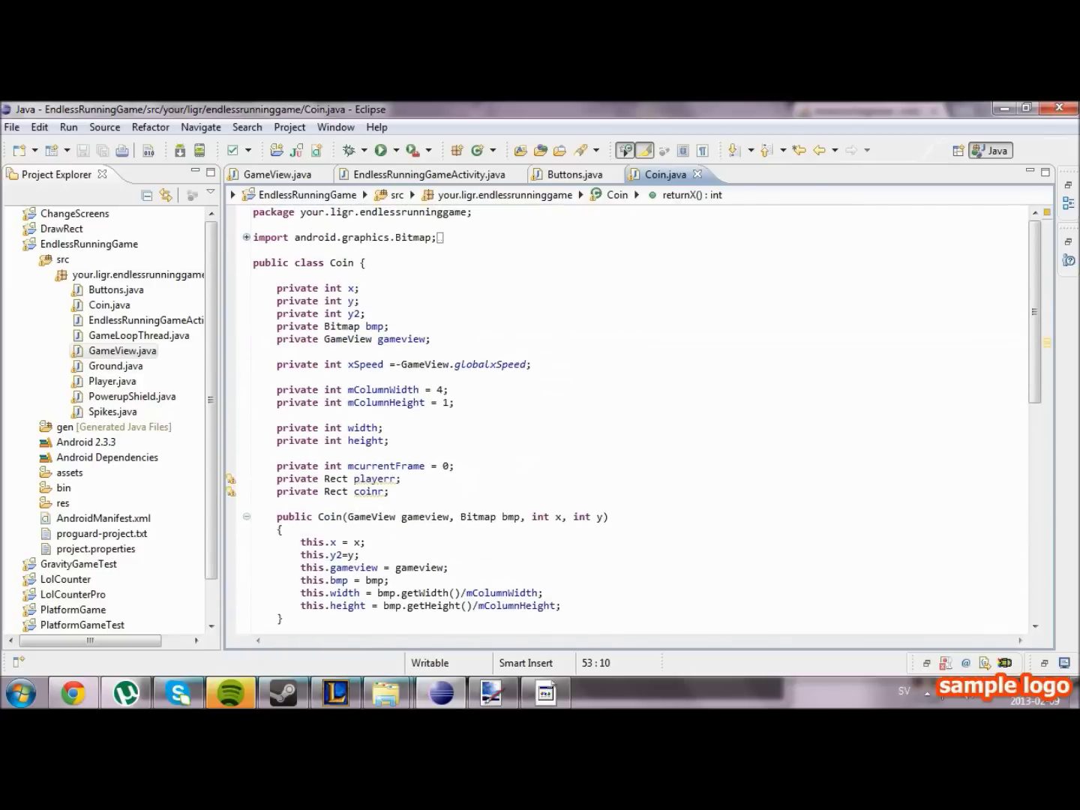
{"action": "scroll", "coordinate": [632, 422], "scroll_direction": "down", "scroll_amount": 6}
{"action": "left_click", "coordinate": [277, 175]}
{"action": "scroll", "coordinate": [633, 422], "scroll_direction": "down", "scroll_amount": 5}
{"action": "scroll", "coordinate": [633, 422], "scroll_direction": "down", "scroll_amount": 5}
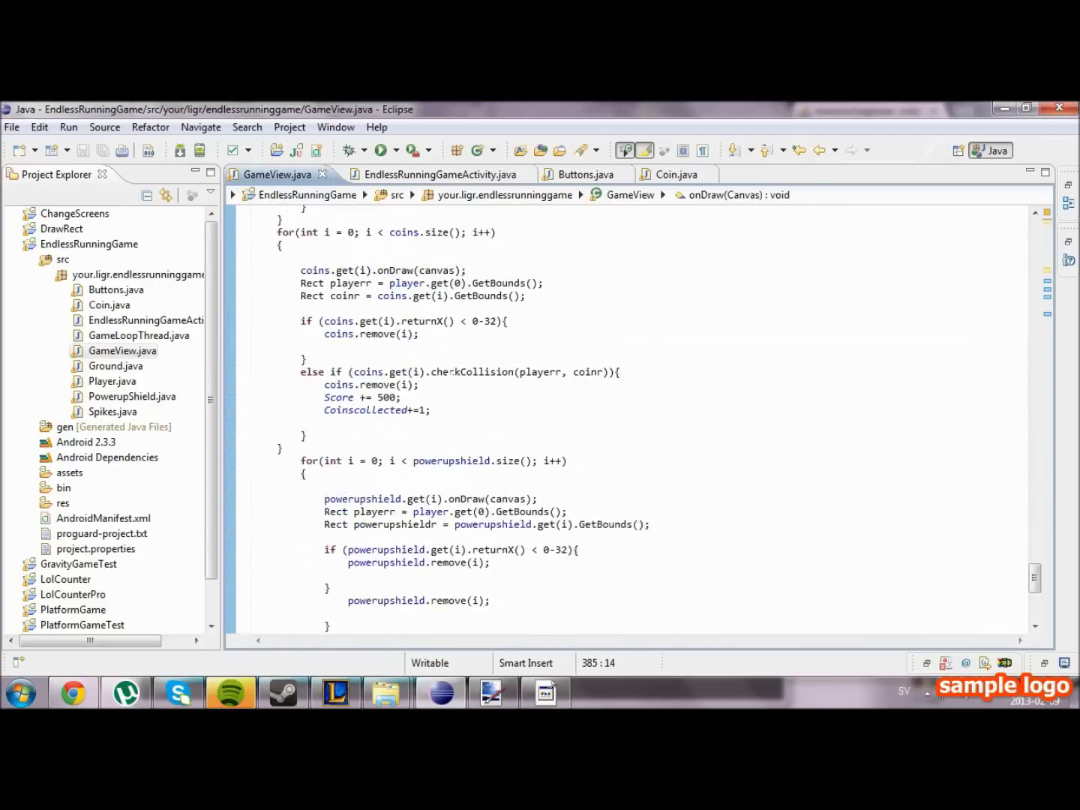
{"action": "scroll", "coordinate": [632, 422], "scroll_direction": "down", "scroll_amount": 4}
{"action": "scroll", "coordinate": [633, 422], "scroll_direction": "down", "scroll_amount": 3}
{"action": "scroll", "coordinate": [633, 422], "scroll_direction": "up", "scroll_amount": 6}
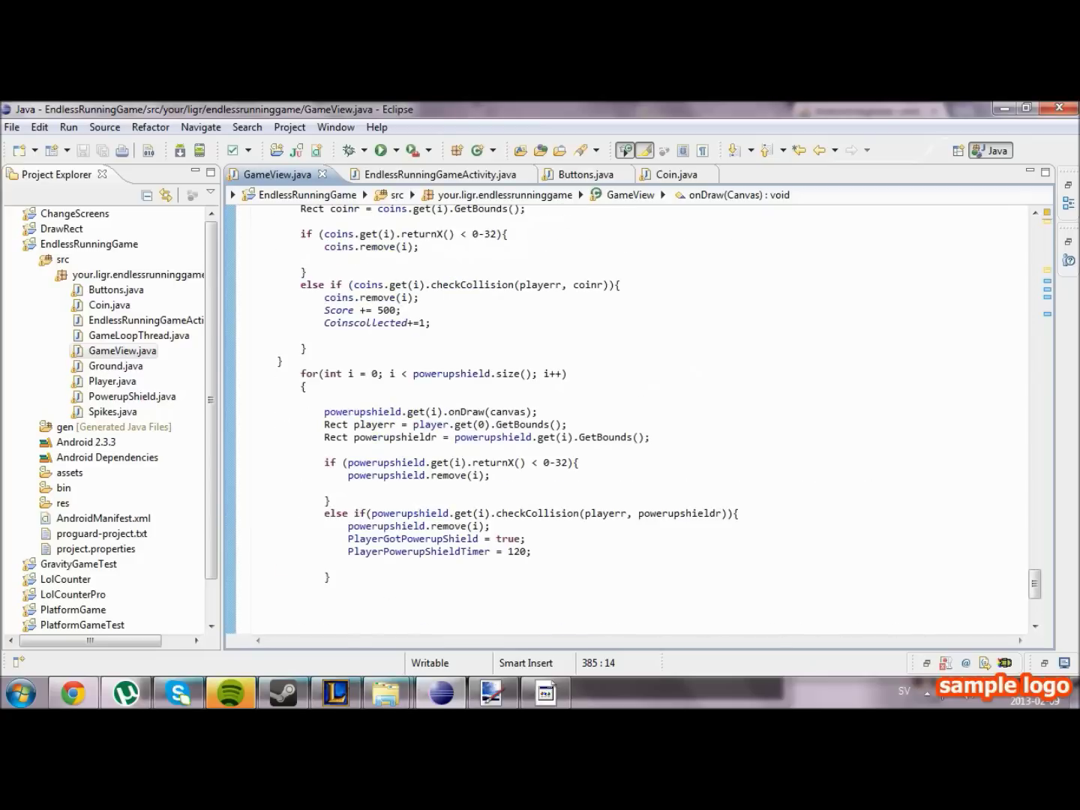
{"action": "scroll", "coordinate": [633, 421], "scroll_direction": "up", "scroll_amount": 5}
{"action": "key", "text": "ctrl+f"}
{"action": "type", "text": "buttons.add"}
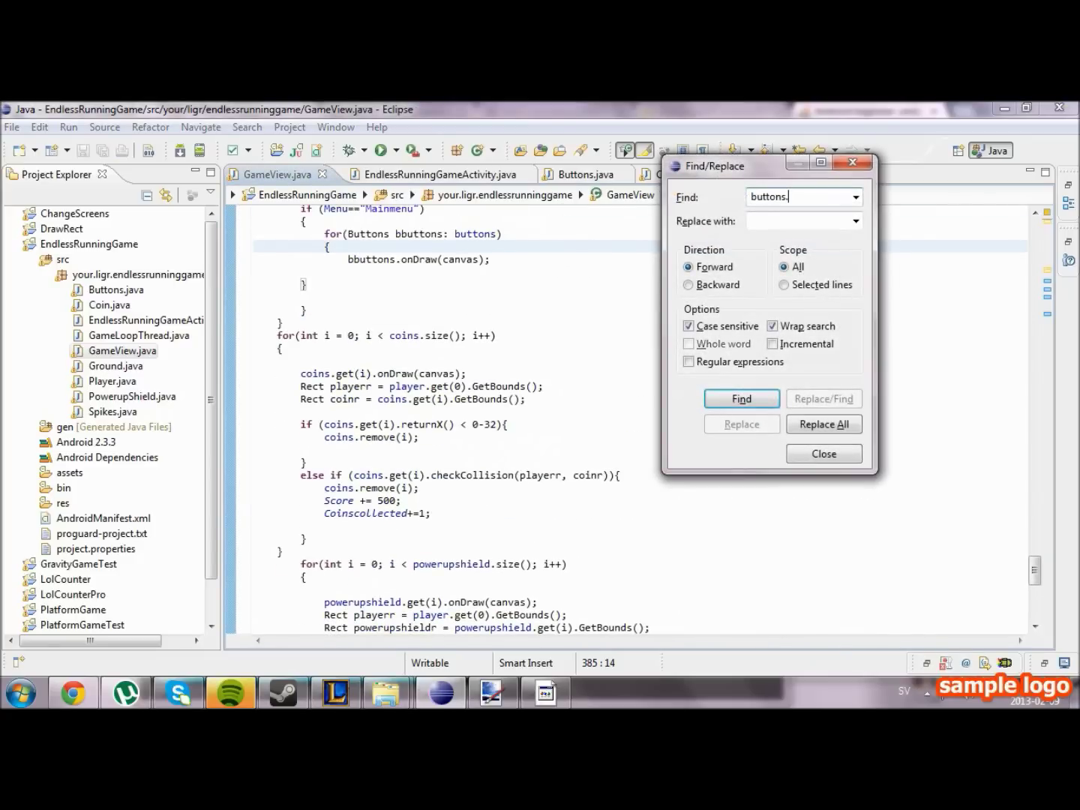
Find buttons.add in endGame() and paste both buttons.add lines right after timerPowerupShield=0;.
{"action": "key", "text": "Return"}
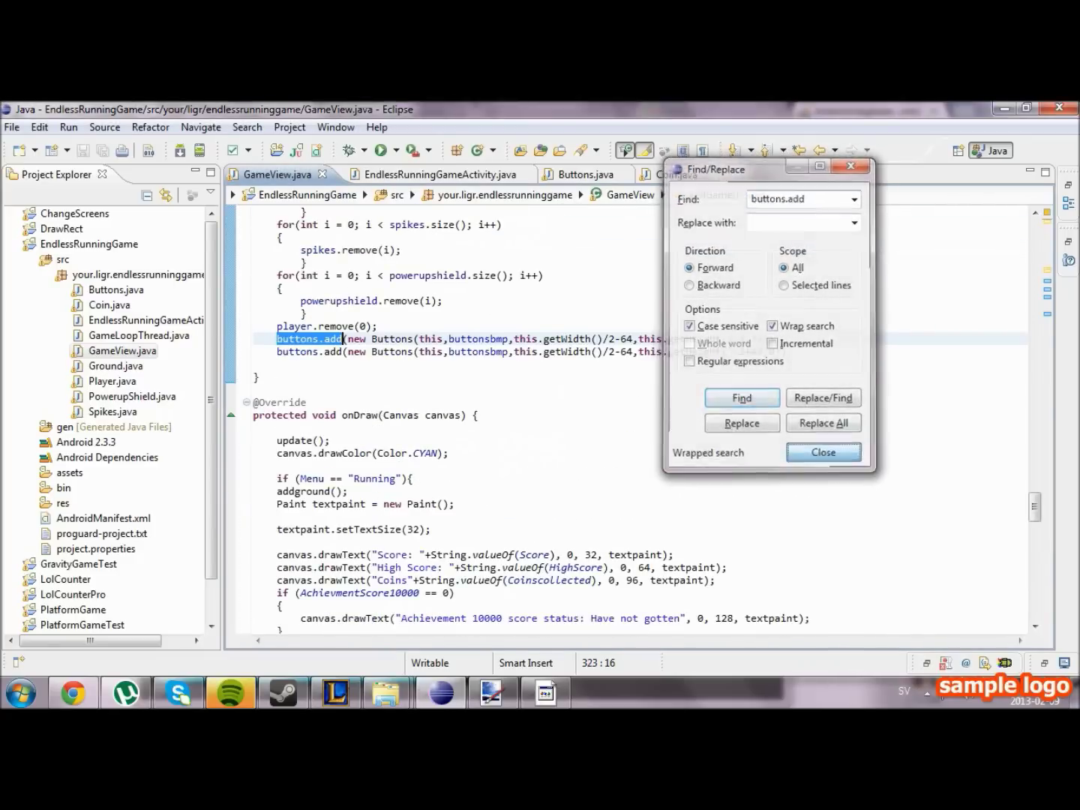
{"action": "left_click", "coordinate": [823, 454]}
{"action": "scroll", "coordinate": [633, 421], "scroll_direction": "up", "scroll_amount": 3}
{"action": "scroll", "coordinate": [633, 422], "scroll_direction": "up", "scroll_amount": 2}
{"action": "double_click", "coordinate": [346, 263]}
{"action": "left_click", "coordinate": [386, 262]}
{"action": "key", "text": "shift+Down"}
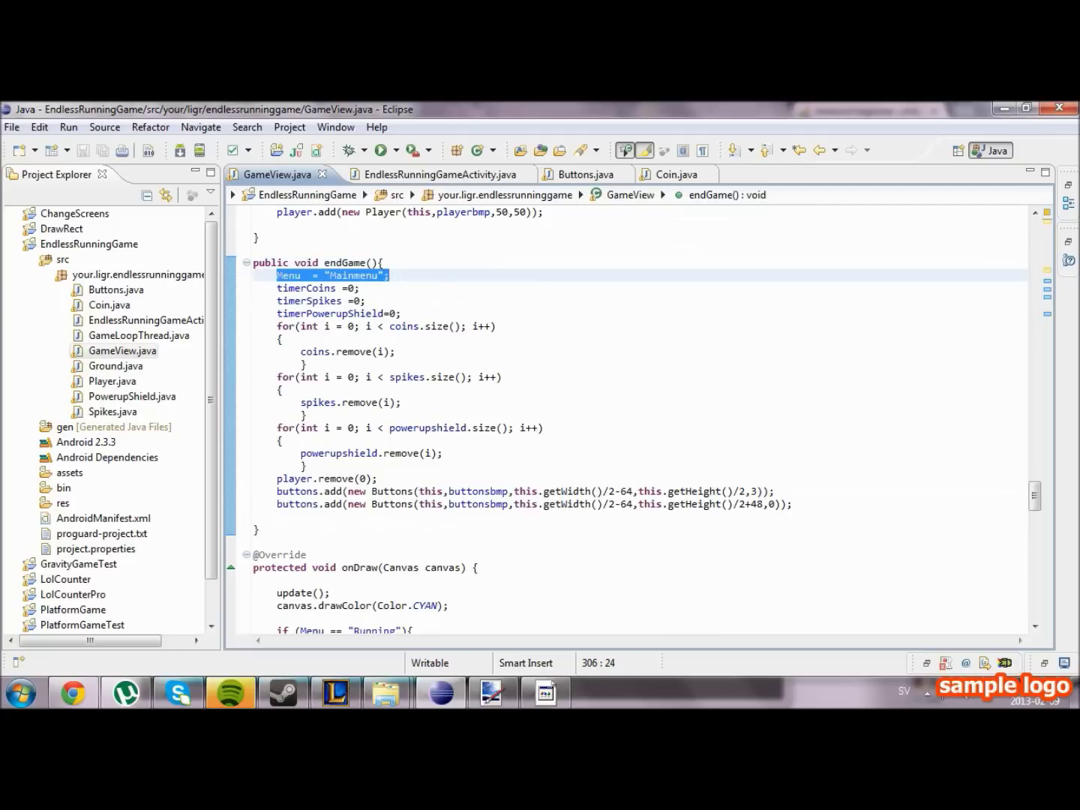
{"action": "left_click_drag", "start_coordinate": [277, 491], "coordinate": [791, 504]}
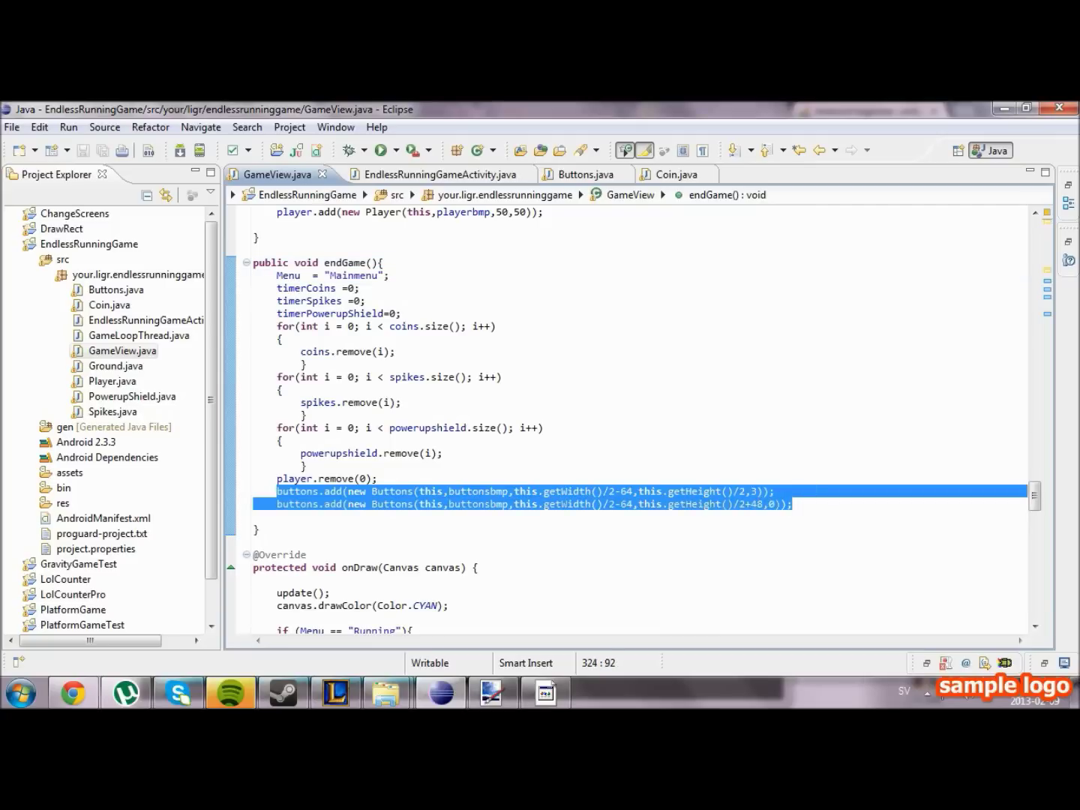
{"action": "key", "text": "ctrl+c"}
{"action": "left_click", "coordinate": [402, 313]}
{"action": "key", "text": "ctrl+v"}
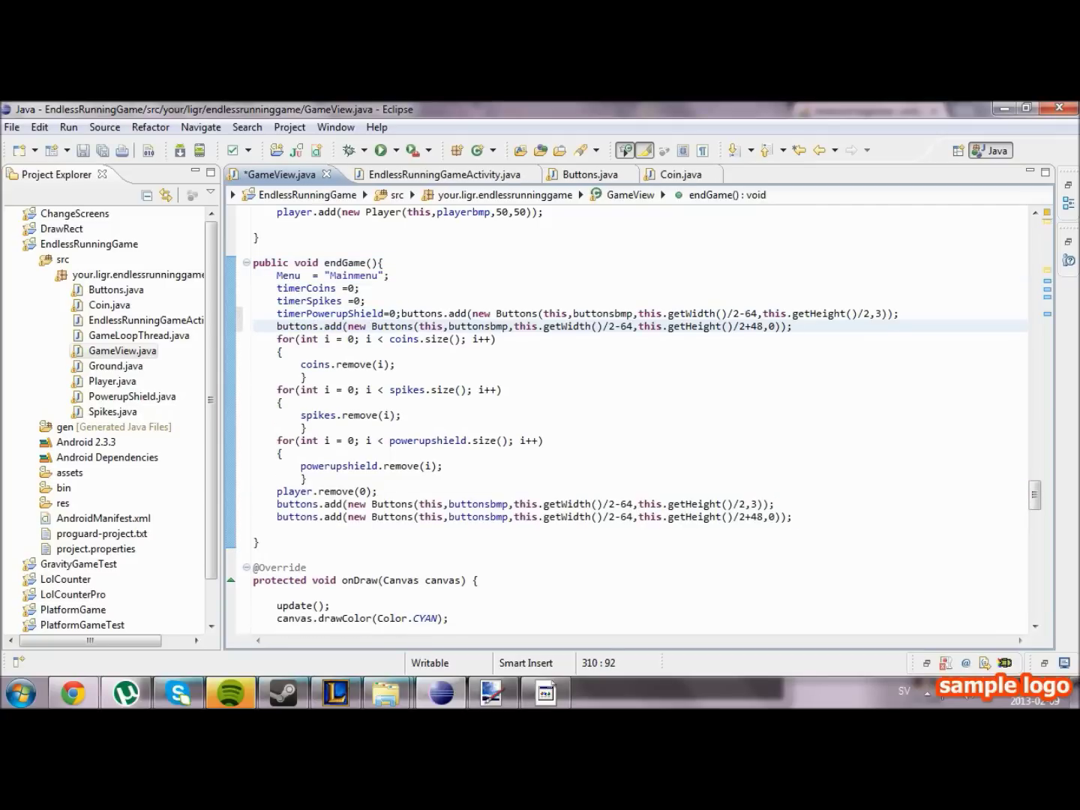
{"action": "key", "text": "Return"}
Delete the original duplicate buttons.add lines from the end of endGame().
{"action": "left_click_drag", "start_coordinate": [791, 530], "coordinate": [647, 501]}
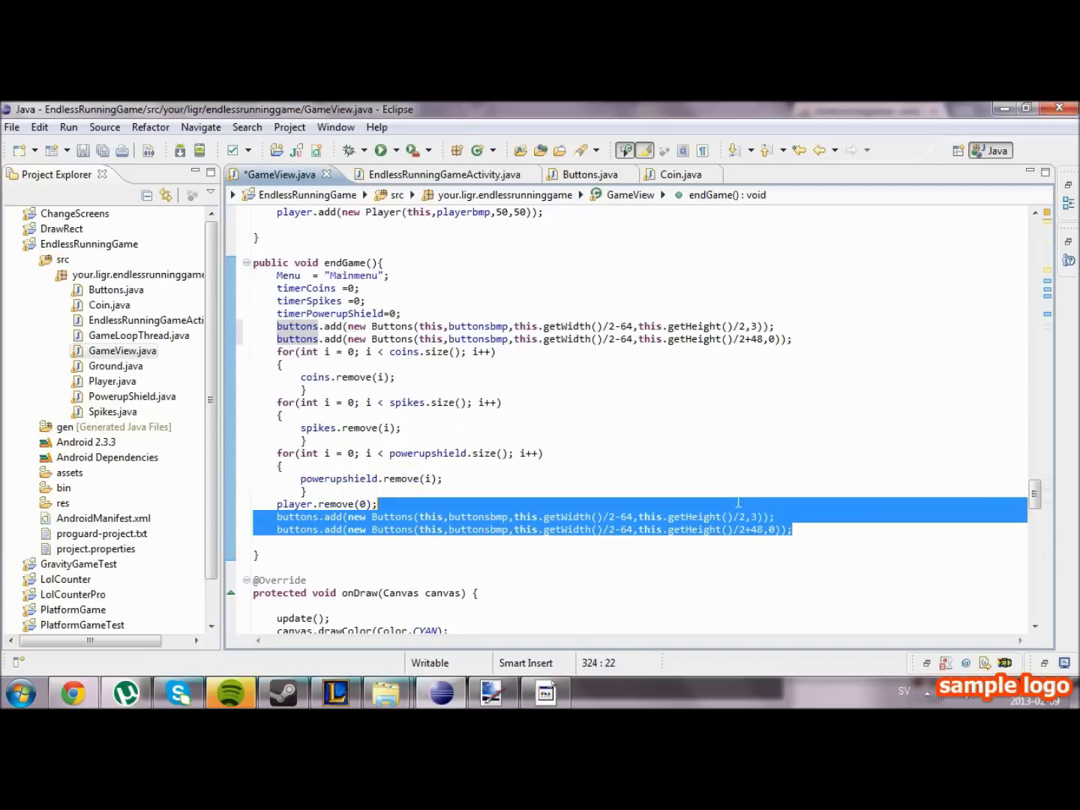
{"action": "key", "text": "Delete"}
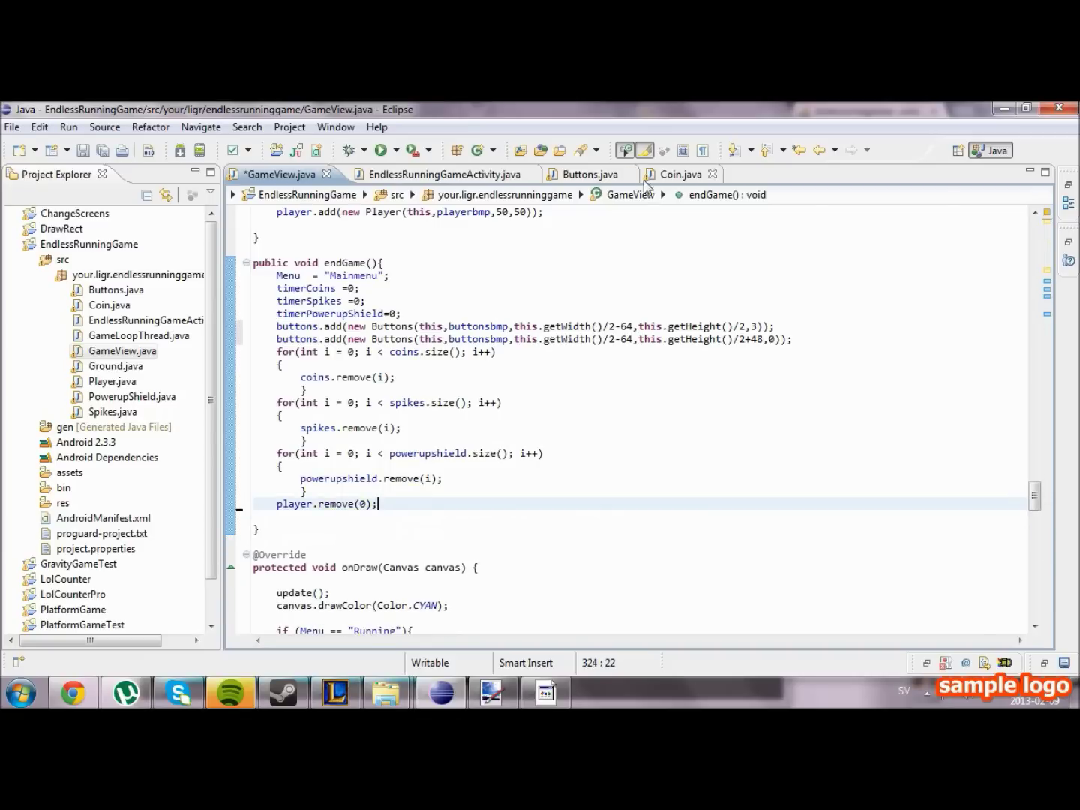
{"action": "left_click", "coordinate": [583, 174]}
{"action": "scroll", "coordinate": [540, 422], "scroll_direction": "up", "scroll_amount": 5}
{"action": "scroll", "coordinate": [540, 422], "scroll_direction": "up", "scroll_amount": 5}
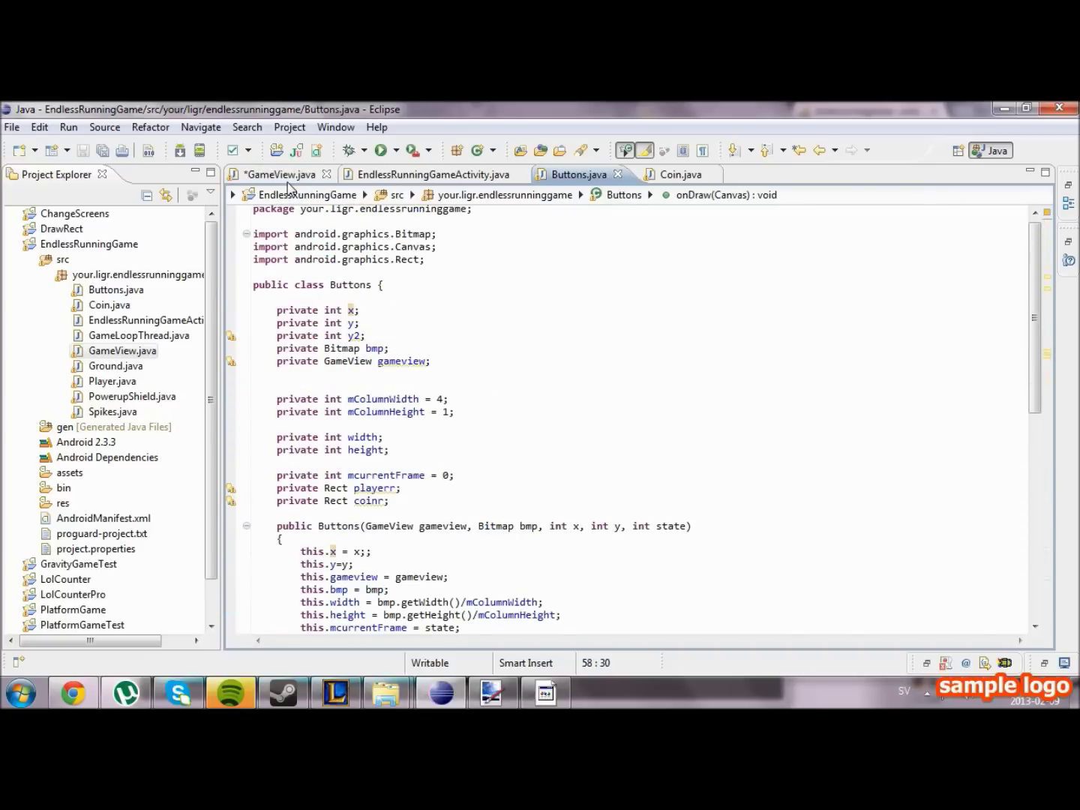
{"action": "scroll", "coordinate": [540, 421], "scroll_direction": "down", "scroll_amount": 10}
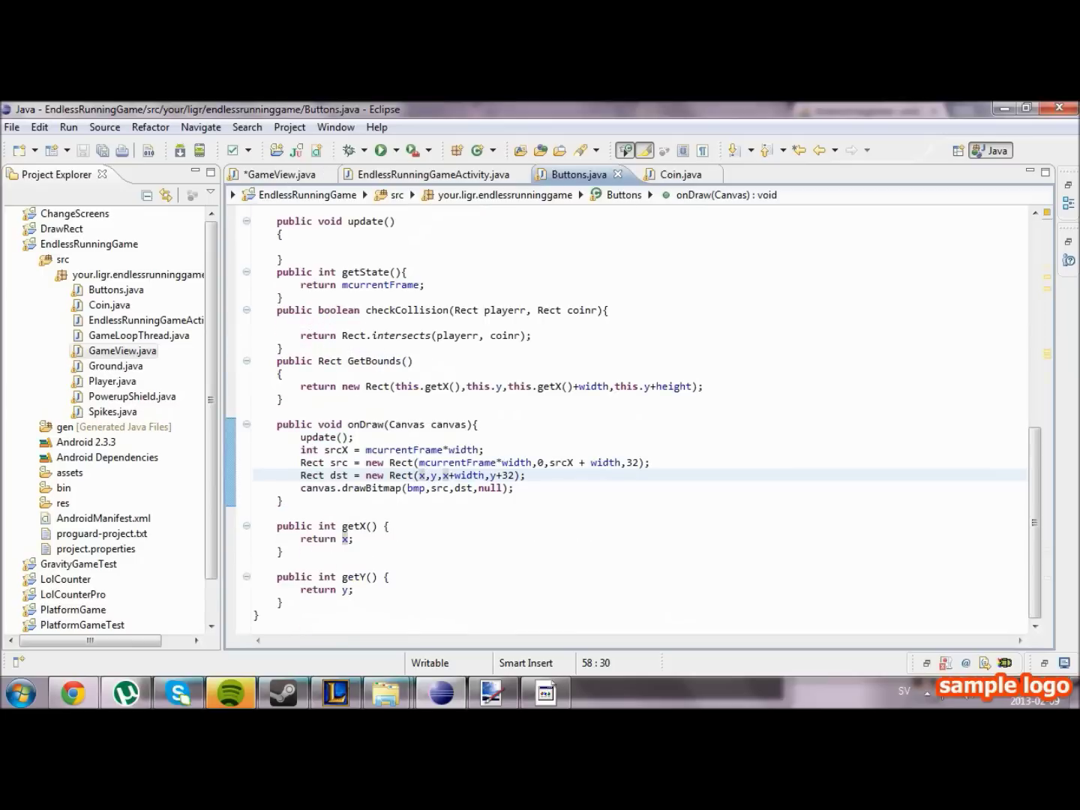
Review onDraw's two Menu=="Mainmenu" conditions in GameView.java.
{"action": "left_click", "coordinate": [279, 174]}
{"action": "scroll", "coordinate": [540, 423], "scroll_direction": "down", "scroll_amount": 10}
{"action": "scroll", "coordinate": [540, 421], "scroll_direction": "down", "scroll_amount": 5}
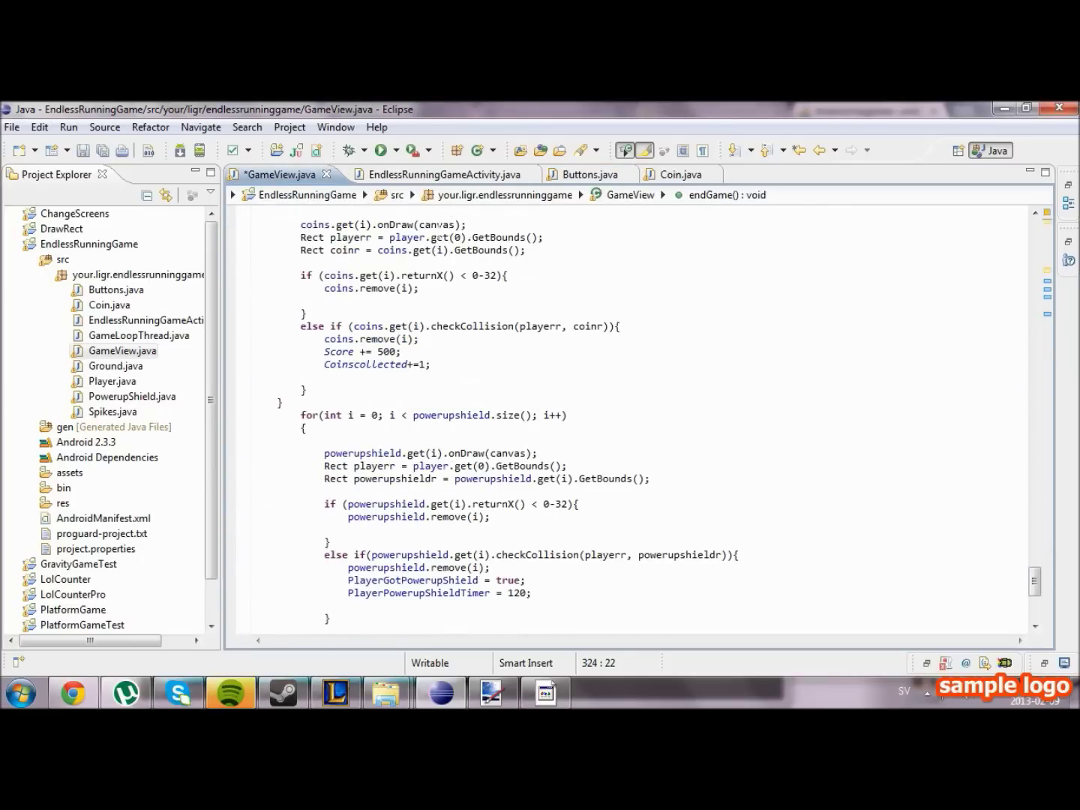
{"action": "scroll", "coordinate": [540, 421], "scroll_direction": "down", "scroll_amount": 7}
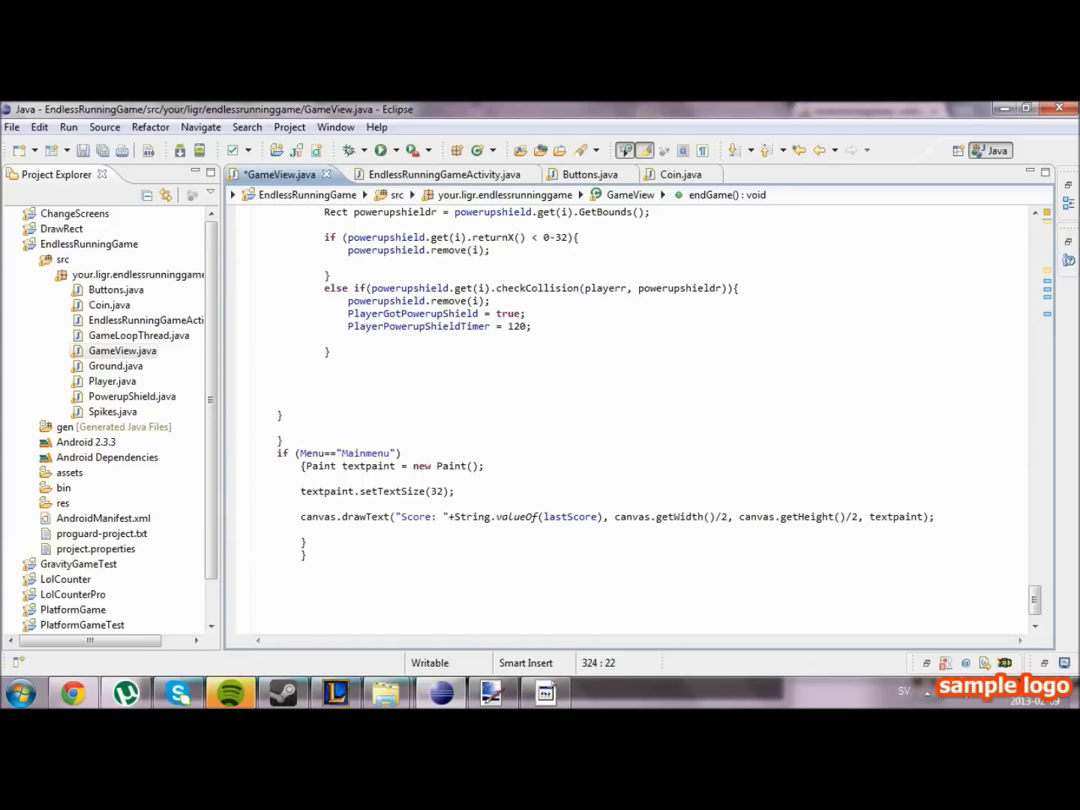
{"action": "left_click", "coordinate": [354, 478]}
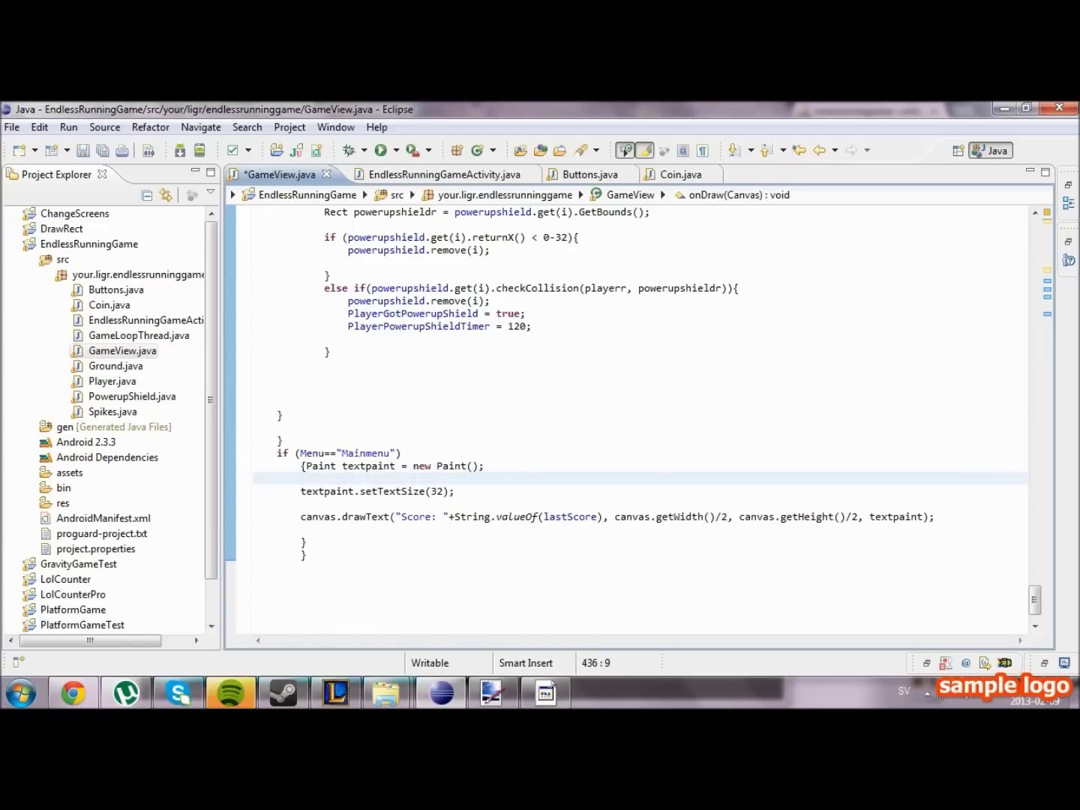
{"action": "left_click_drag", "start_coordinate": [298, 454], "coordinate": [395, 453]}
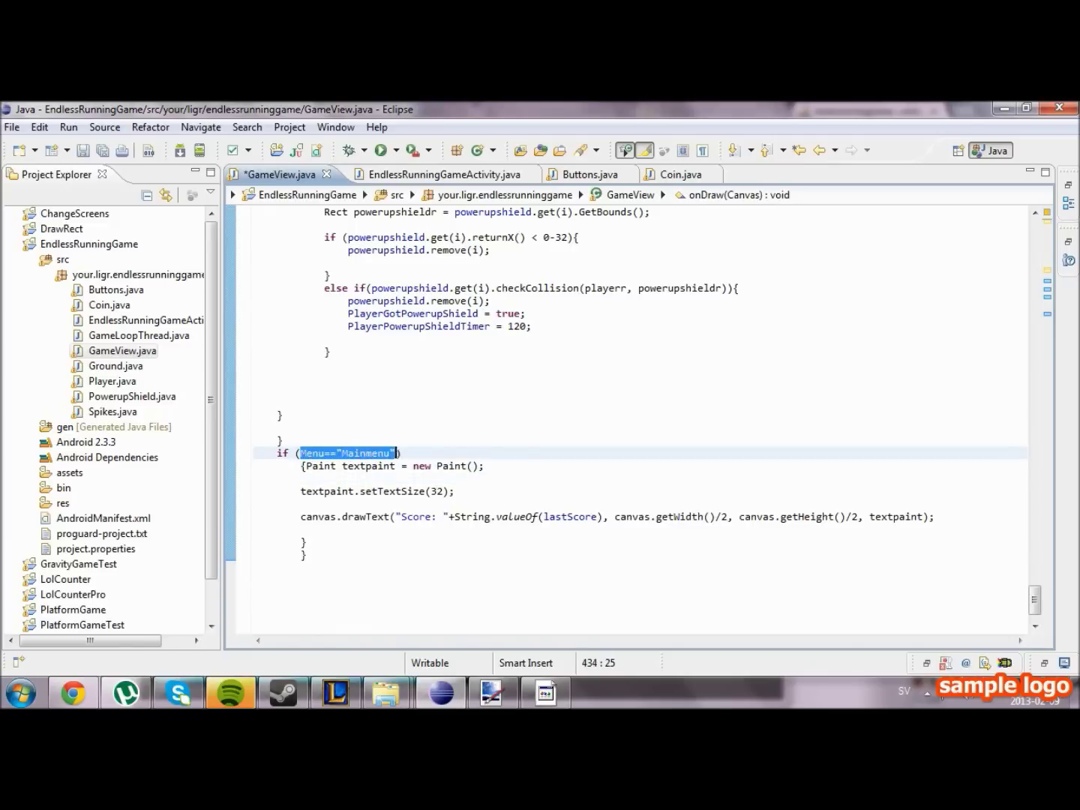
{"action": "scroll", "coordinate": [540, 422], "scroll_direction": "up", "scroll_amount": 5}
{"action": "scroll", "coordinate": [539, 422], "scroll_direction": "up", "scroll_amount": 4}
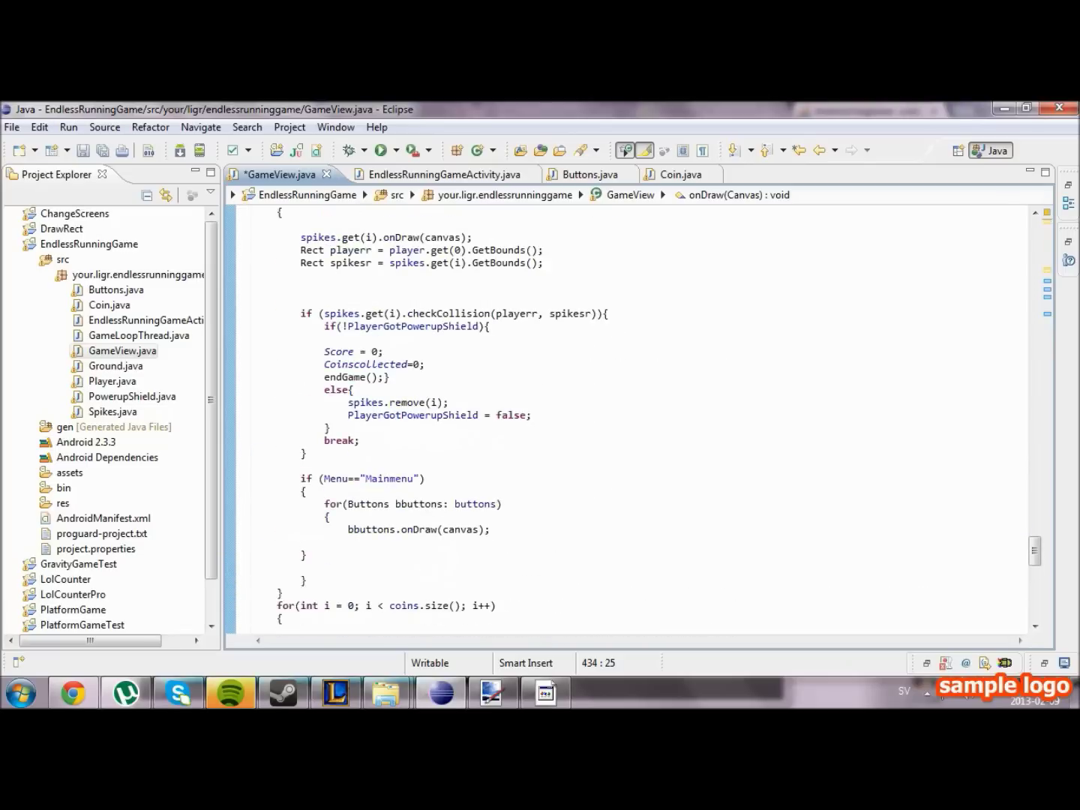
{"action": "scroll", "coordinate": [540, 422], "scroll_direction": "up", "scroll_amount": 3}
{"action": "scroll", "coordinate": [540, 421], "scroll_direction": "up", "scroll_amount": 3}
{"action": "scroll", "coordinate": [540, 422], "scroll_direction": "up", "scroll_amount": 5}
{"action": "scroll", "coordinate": [541, 422], "scroll_direction": "up", "scroll_amount": 2}
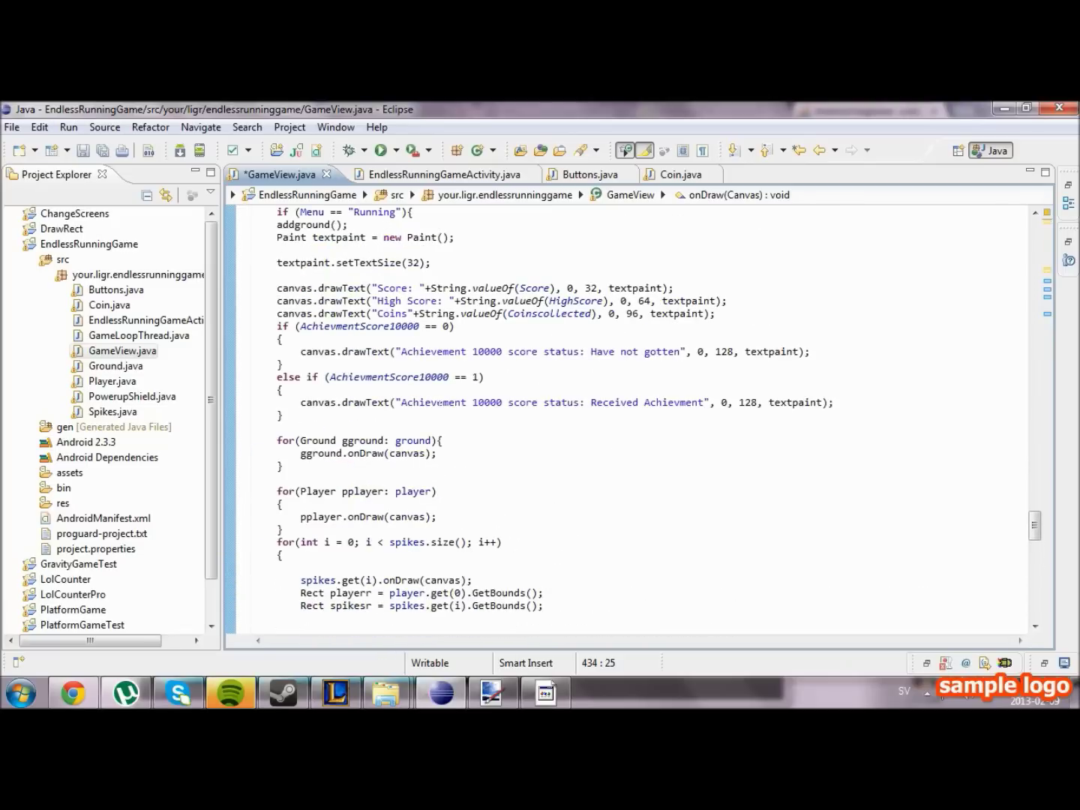
{"action": "scroll", "coordinate": [540, 422], "scroll_direction": "down", "scroll_amount": 8}
{"action": "scroll", "coordinate": [540, 421], "scroll_direction": "down", "scroll_amount": 4}
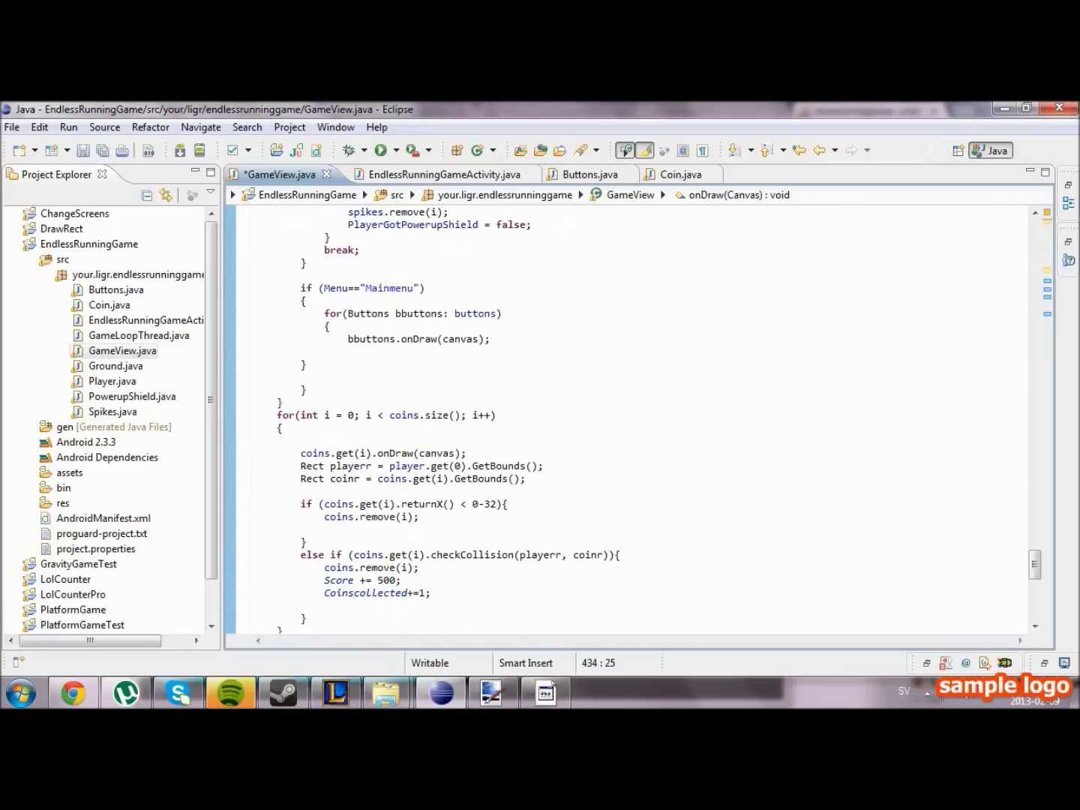
{"action": "left_click", "coordinate": [325, 288]}
{"action": "left_click_drag", "start_coordinate": [323, 288], "coordinate": [421, 288]}
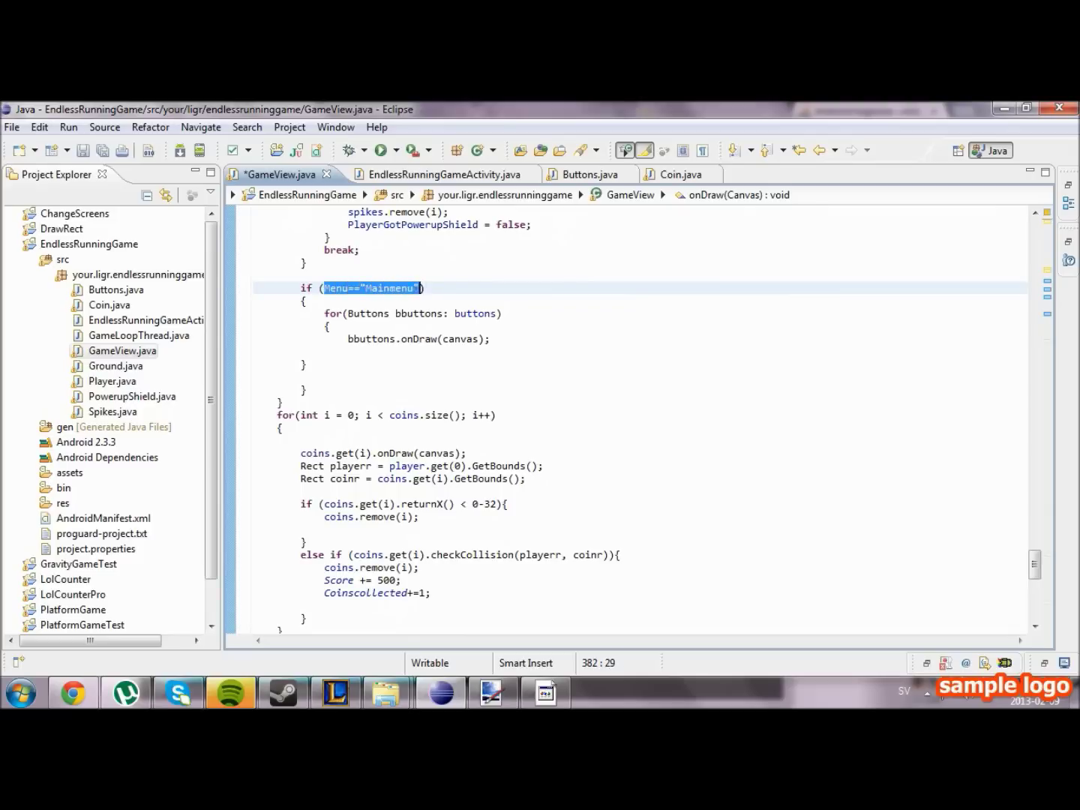
{"action": "left_click", "coordinate": [421, 287]}
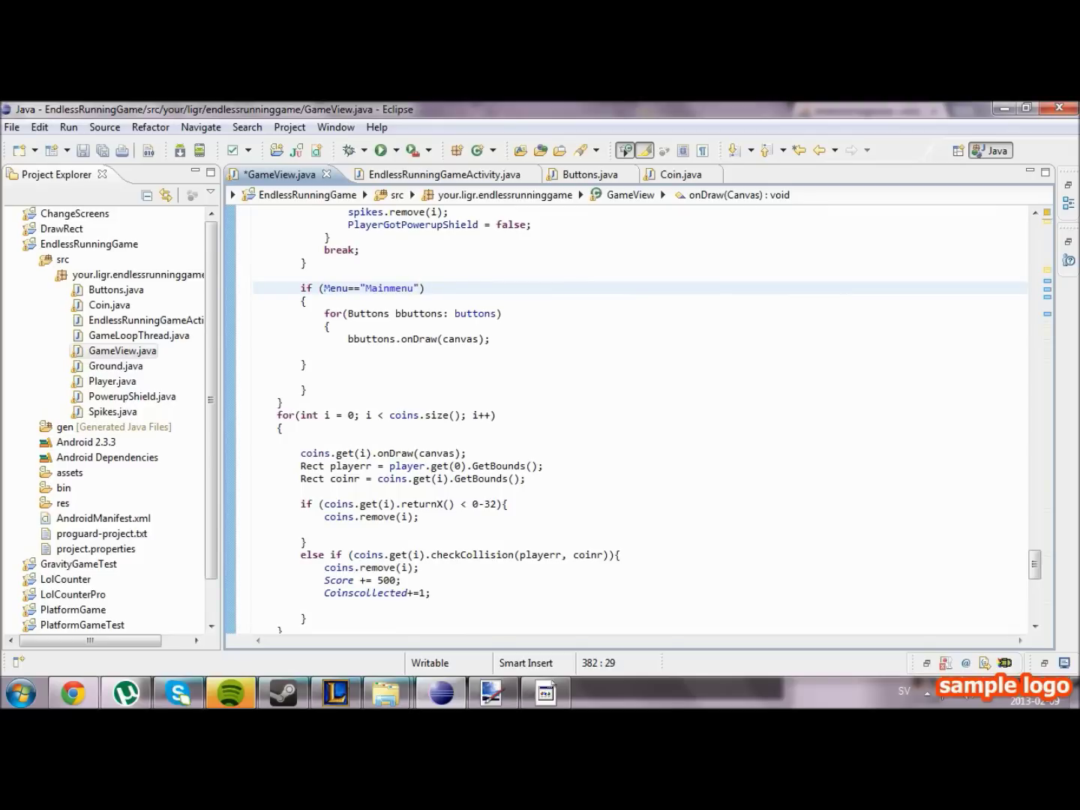
Cut the whole Mainmenu button-drawing block from after the spikes loop.
{"action": "key", "text": "Down"}
{"action": "key", "text": "Down"}
{"action": "key", "text": "Down"}
{"action": "key", "text": "Down"}
{"action": "key", "text": "Down"}
{"action": "key", "text": "Down"}
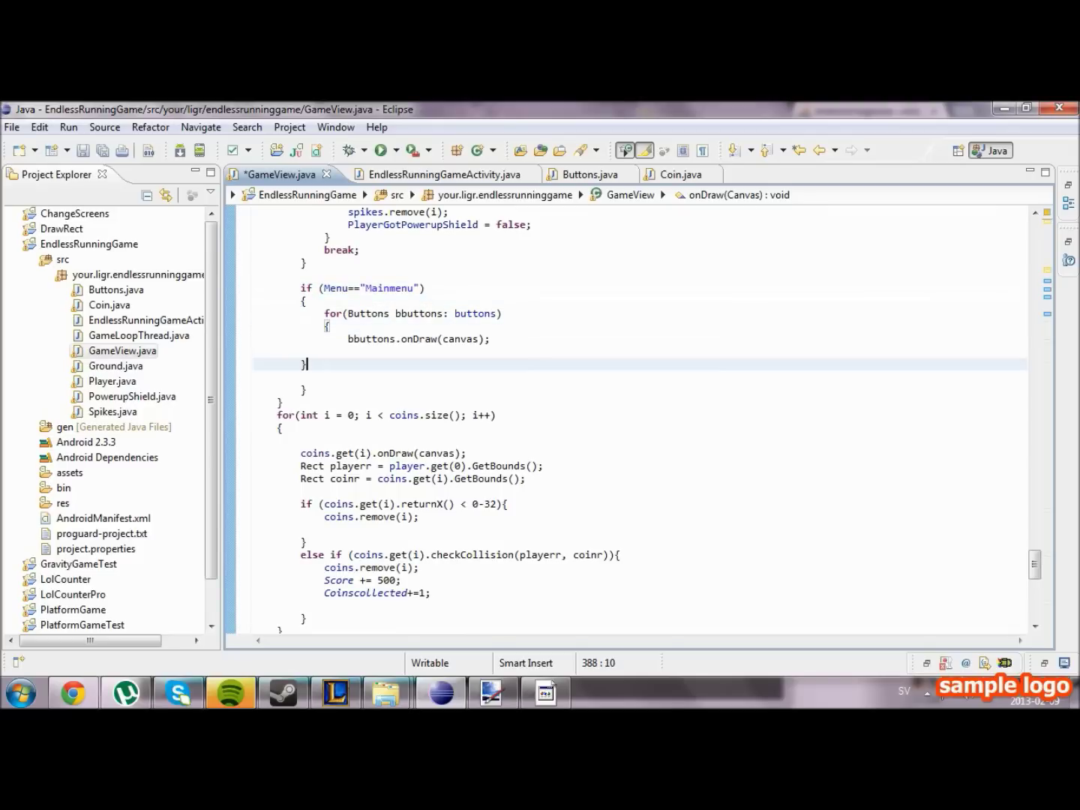
{"action": "key", "text": "Down"}
{"action": "key", "text": "Down"}
{"action": "key", "text": "Down"}
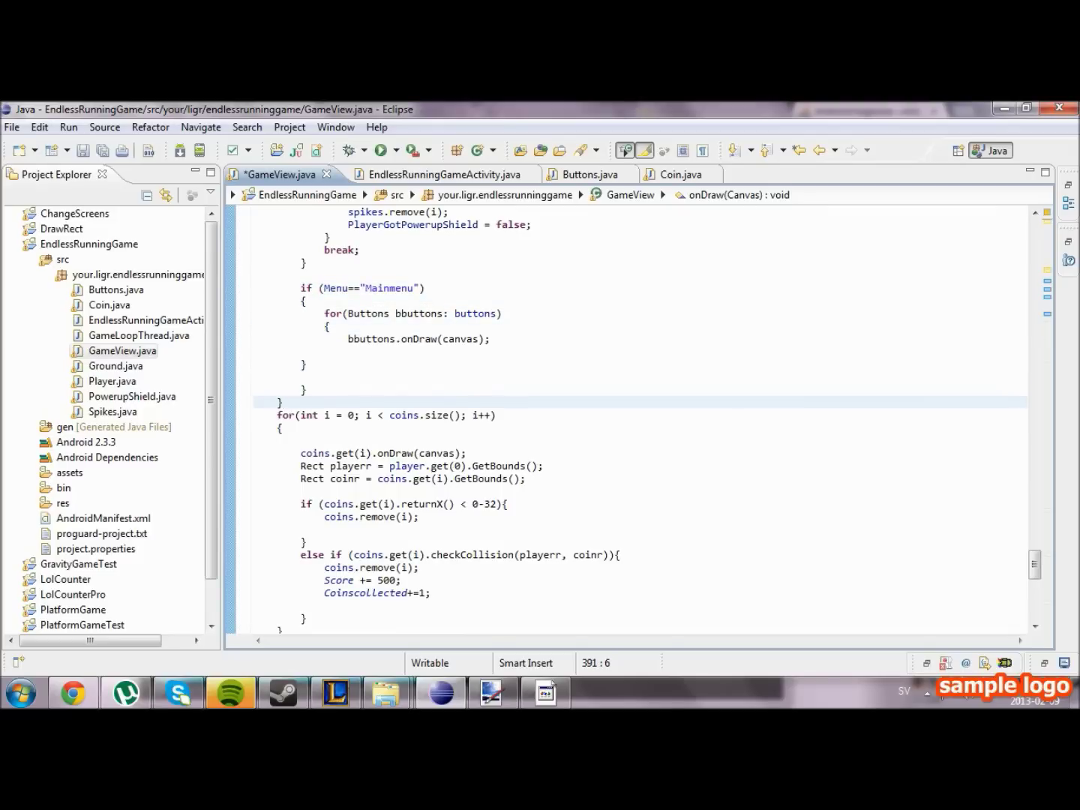
{"action": "left_click_drag", "start_coordinate": [300, 287], "coordinate": [305, 389]}
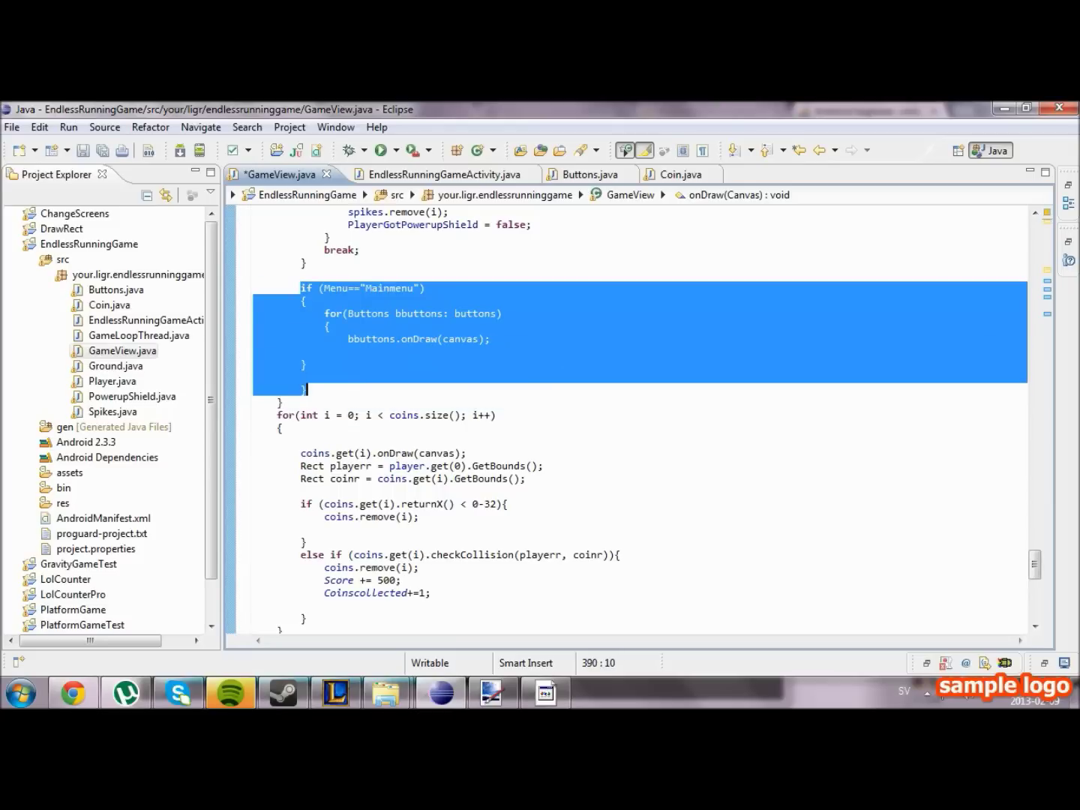
{"action": "key", "text": "ctrl+x"}
{"action": "scroll", "coordinate": [382, 368], "scroll_direction": "up", "scroll_amount": 5}
{"action": "scroll", "coordinate": [381, 368], "scroll_direction": "up", "scroll_amount": 5}
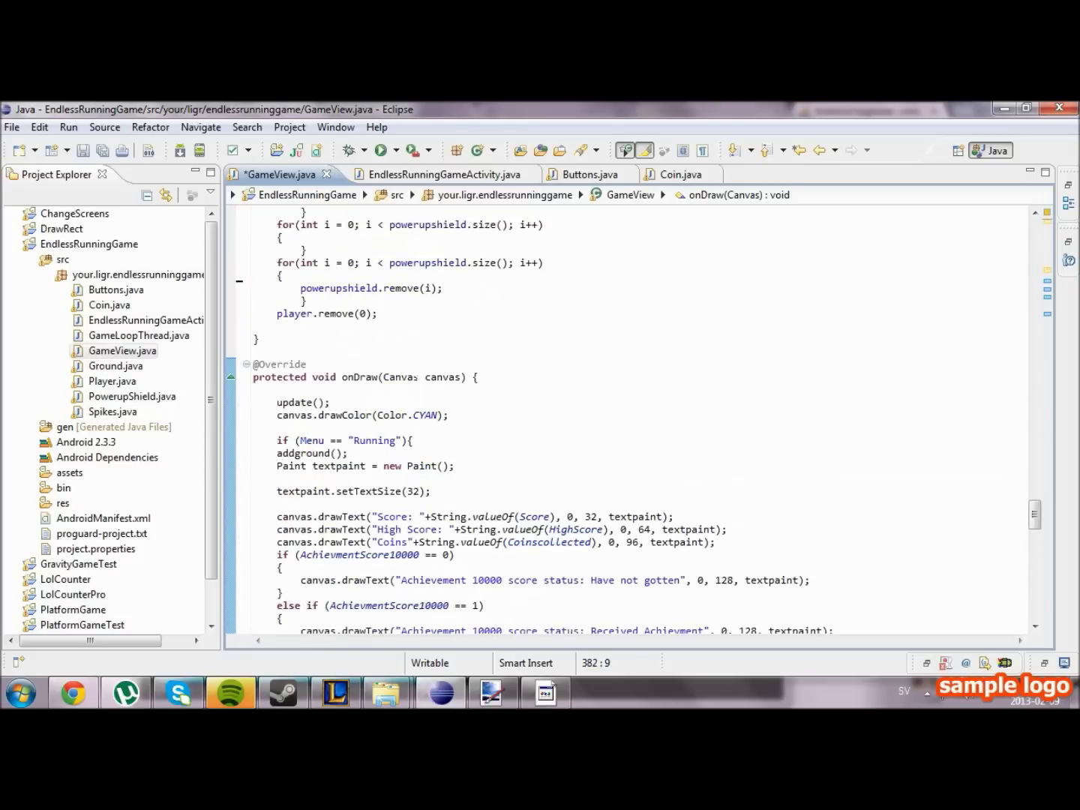
{"action": "scroll", "coordinate": [382, 368], "scroll_direction": "up", "scroll_amount": 2}
Paste the Mainmenu block right after canvas.drawColor in onDraw, save, and launch the game.
{"action": "left_click", "coordinate": [456, 301]}
{"action": "key", "text": "Return"}
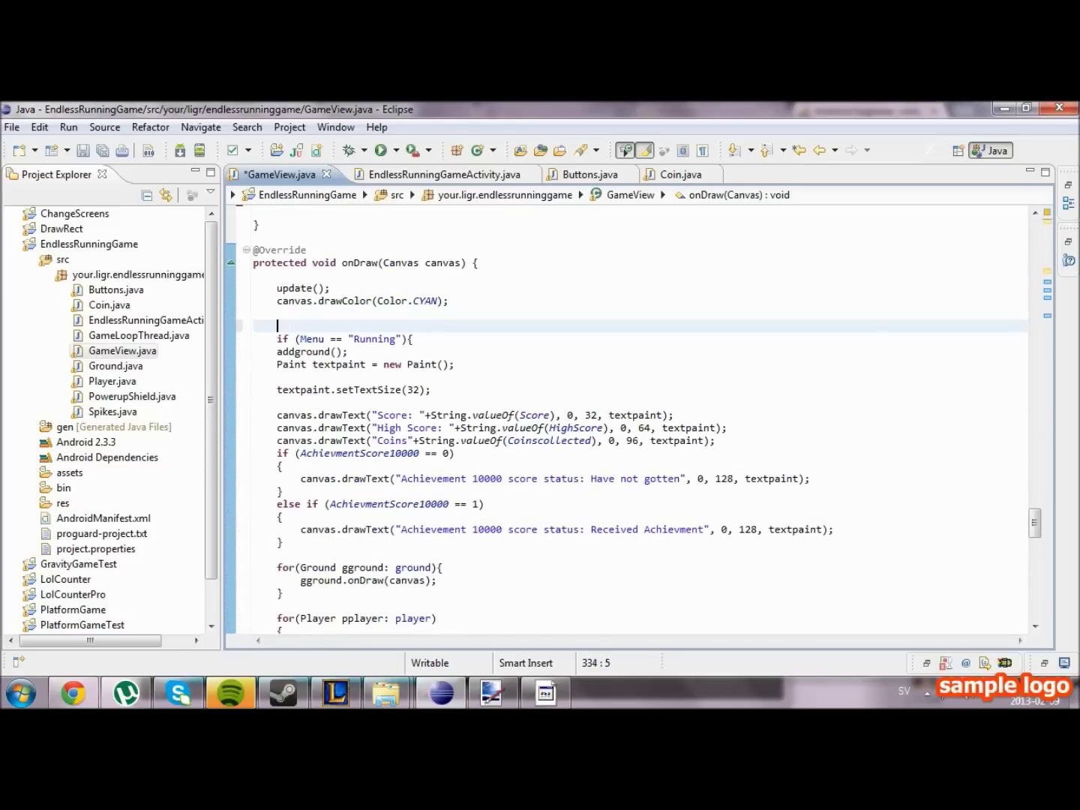
{"action": "key", "text": "ctrl+v"}
{"action": "key", "text": "ctrl+s"}
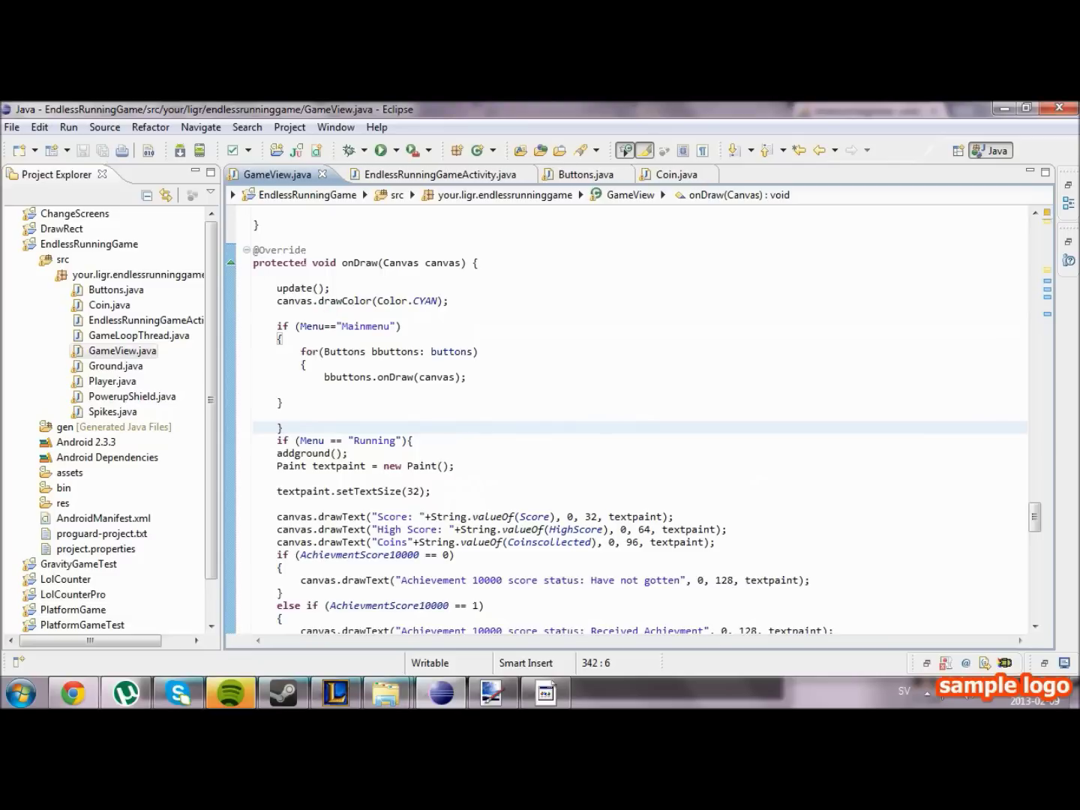
{"action": "scroll", "coordinate": [641, 423], "scroll_direction": "down", "scroll_amount": 2}
{"action": "scroll", "coordinate": [641, 423], "scroll_direction": "down", "scroll_amount": 2}
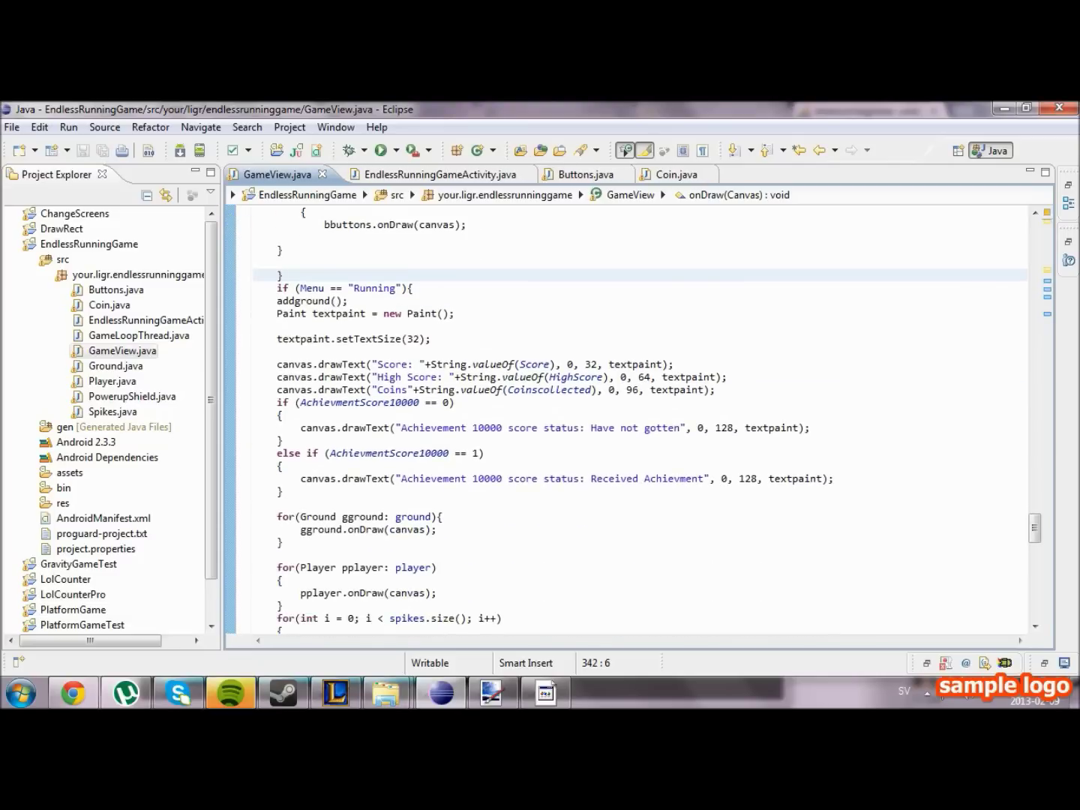
{"action": "scroll", "coordinate": [641, 421], "scroll_direction": "down", "scroll_amount": 3}
{"action": "scroll", "coordinate": [642, 422], "scroll_direction": "down", "scroll_amount": 3}
{"action": "scroll", "coordinate": [641, 421], "scroll_direction": "up", "scroll_amount": 6}
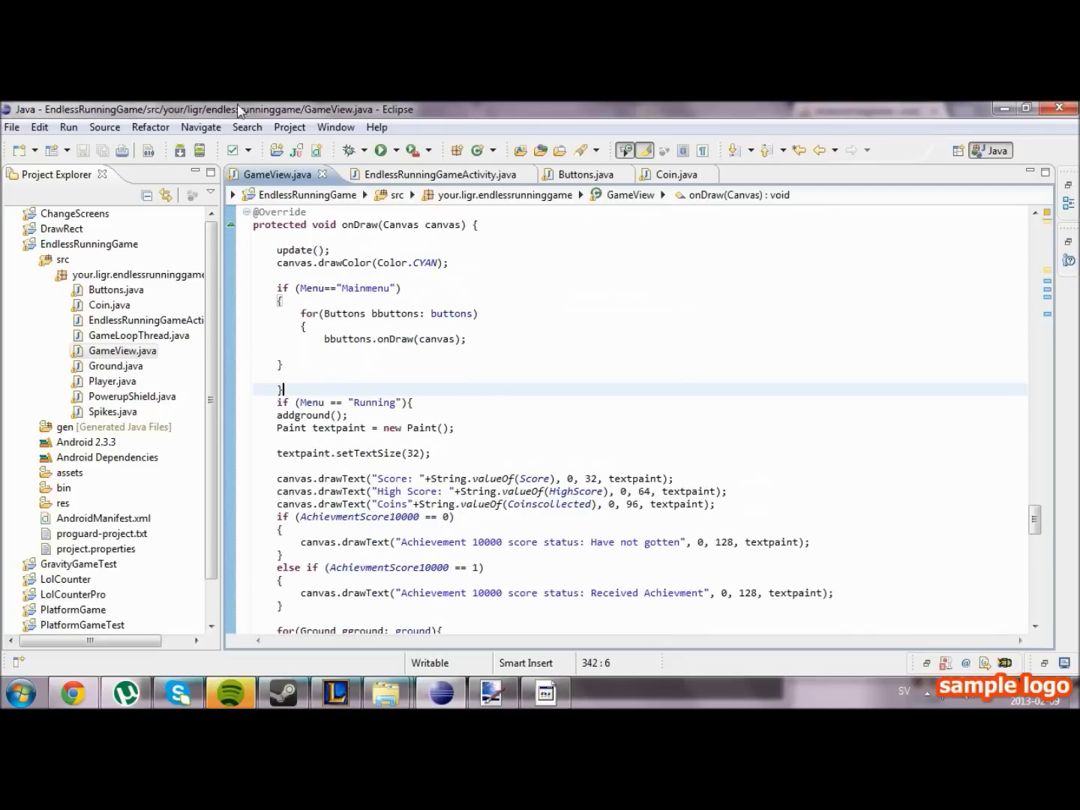
{"action": "left_click", "coordinate": [381, 150]}
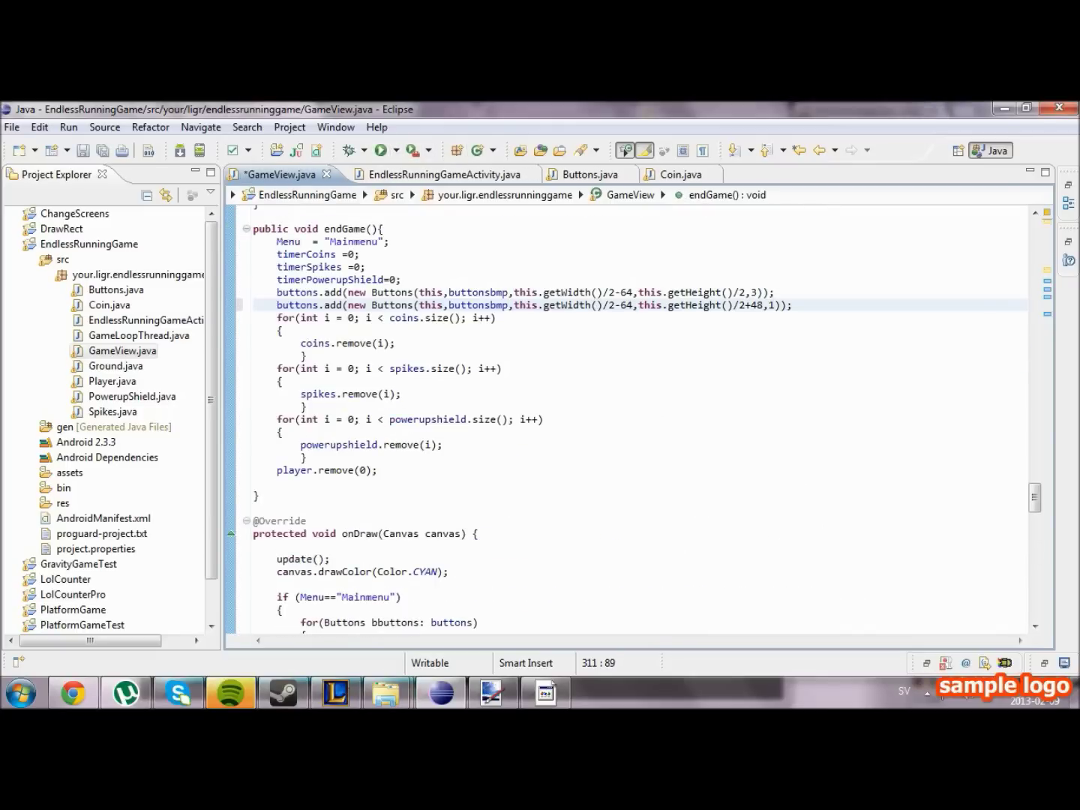
Change the second buttons.add call's state argument in endGame() to 1 and review onTouchEvent.
{"action": "key", "text": "Left"}
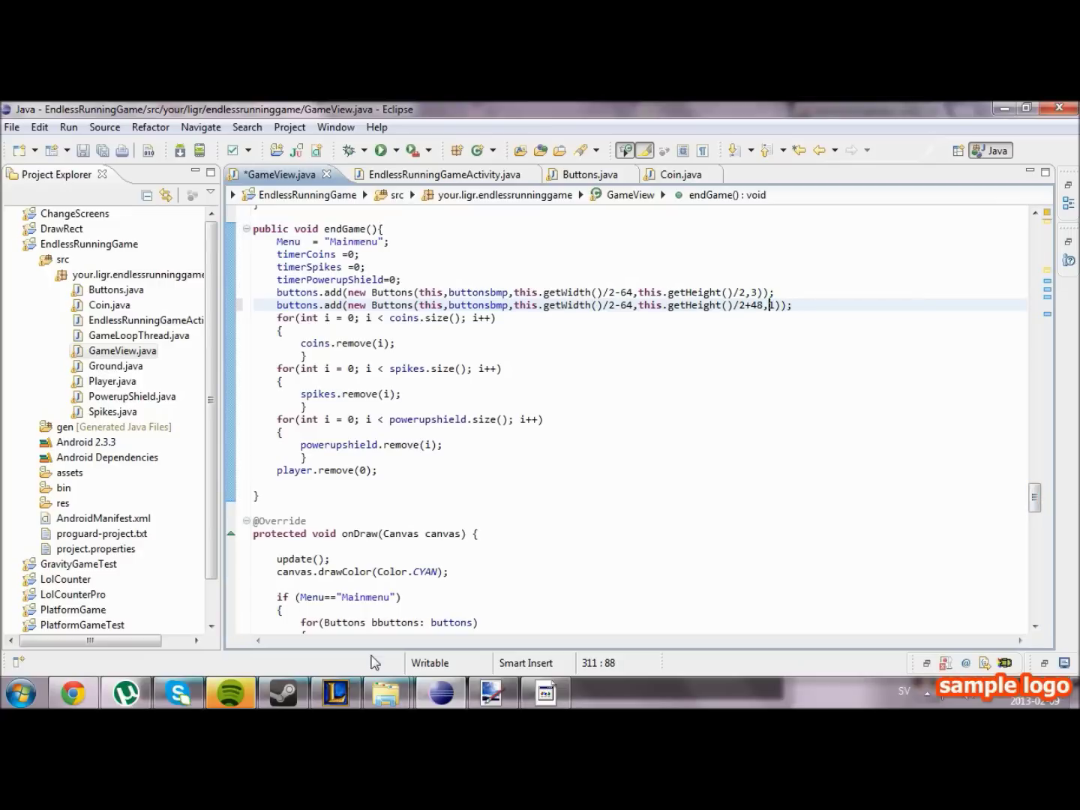
{"action": "left_click", "coordinate": [545, 693]}
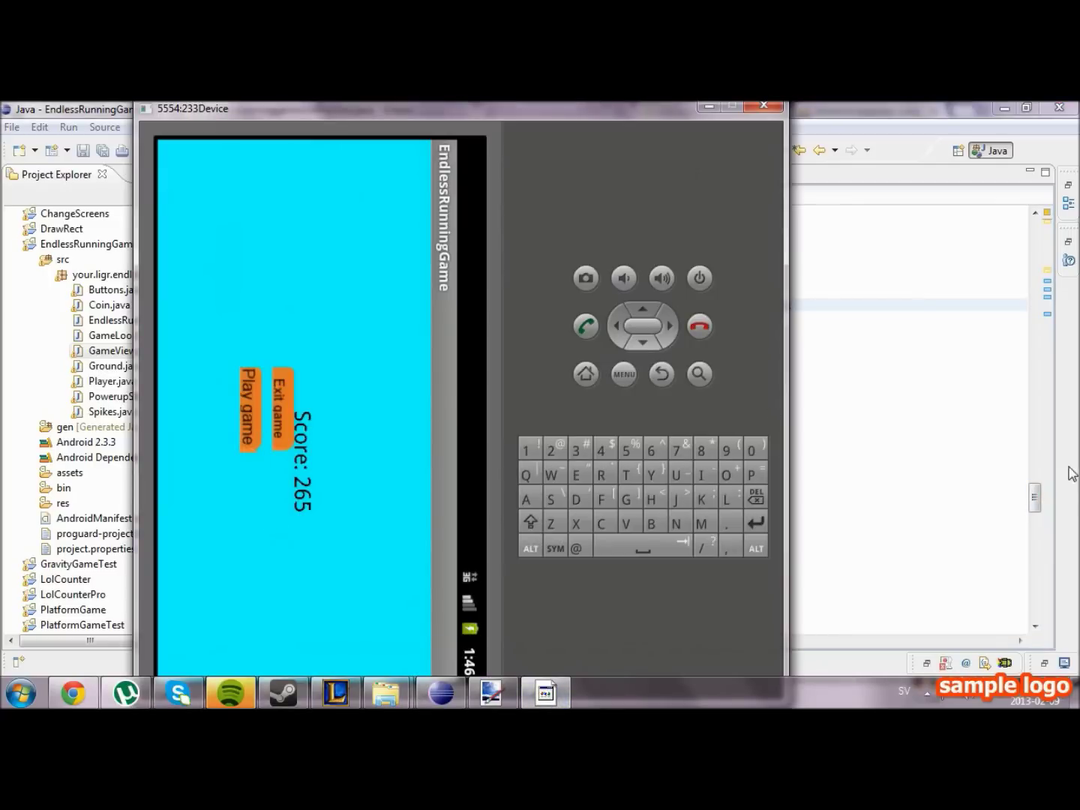
{"action": "left_click", "coordinate": [1037, 503]}
{"action": "mouse_move", "coordinate": [1036, 502]}
{"action": "left_mouse_down"}
{"action": "mouse_move", "coordinate": [1034, 272]}
{"action": "mouse_move", "coordinate": [1035, 331]}
{"action": "left_mouse_up"}
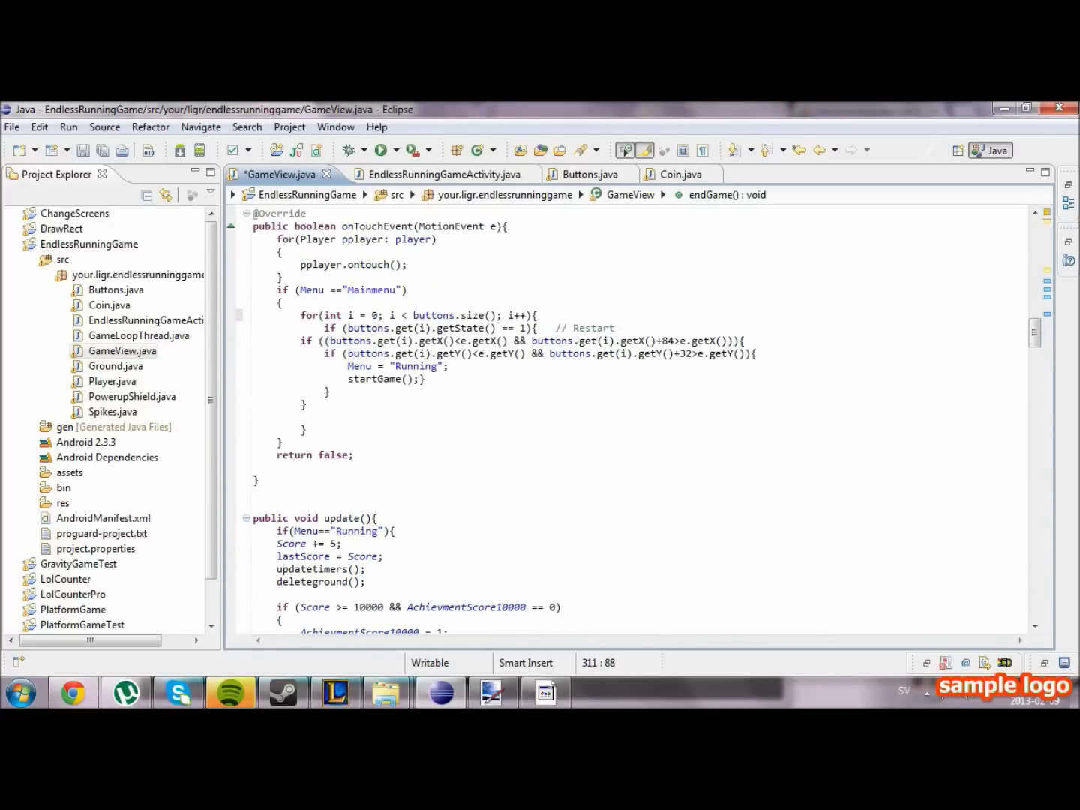
Relaunch the app, saving GameView.java, so the menu shows Restart and Exit game.
{"action": "double_click", "coordinate": [433, 314]}
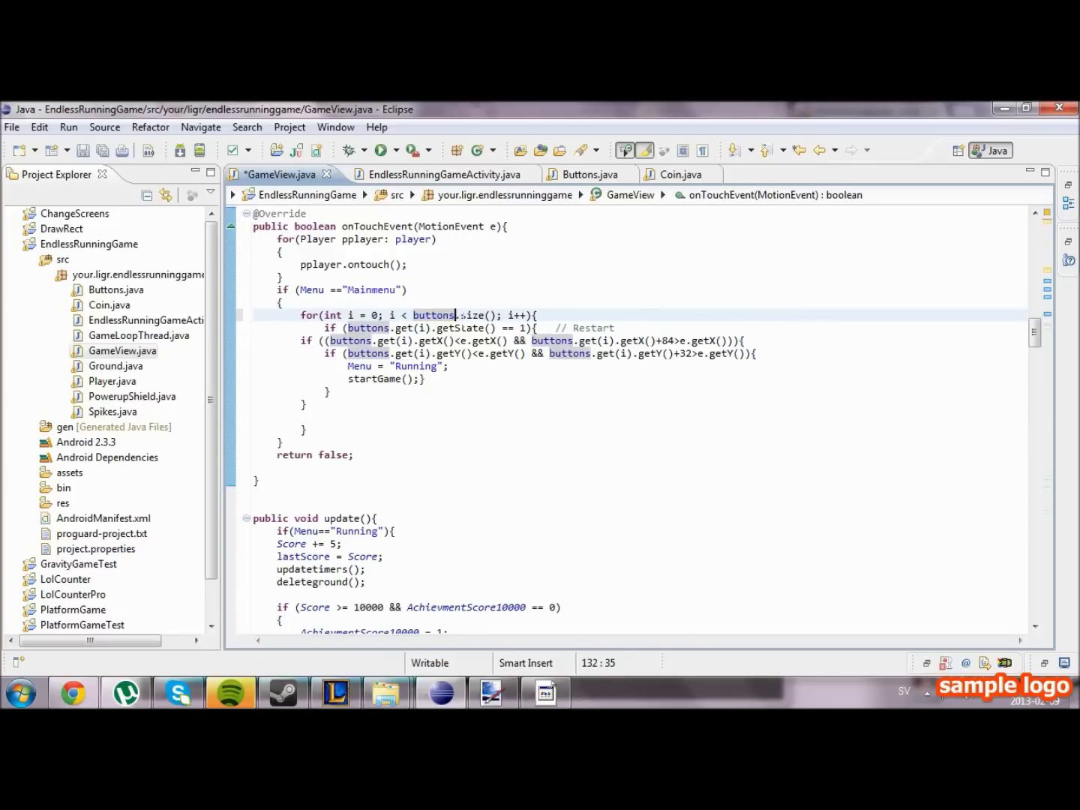
{"action": "left_click_drag", "start_coordinate": [460, 315], "coordinate": [418, 314]}
{"action": "left_click", "coordinate": [380, 151]}
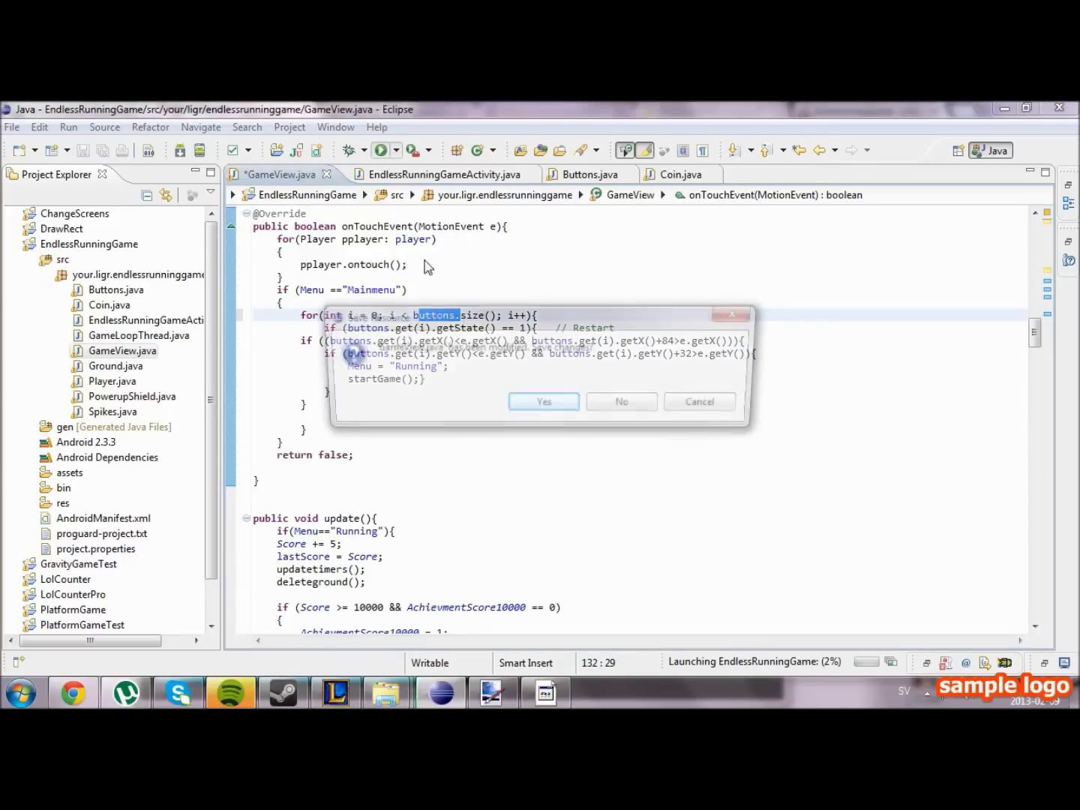
{"action": "left_click", "coordinate": [555, 406]}
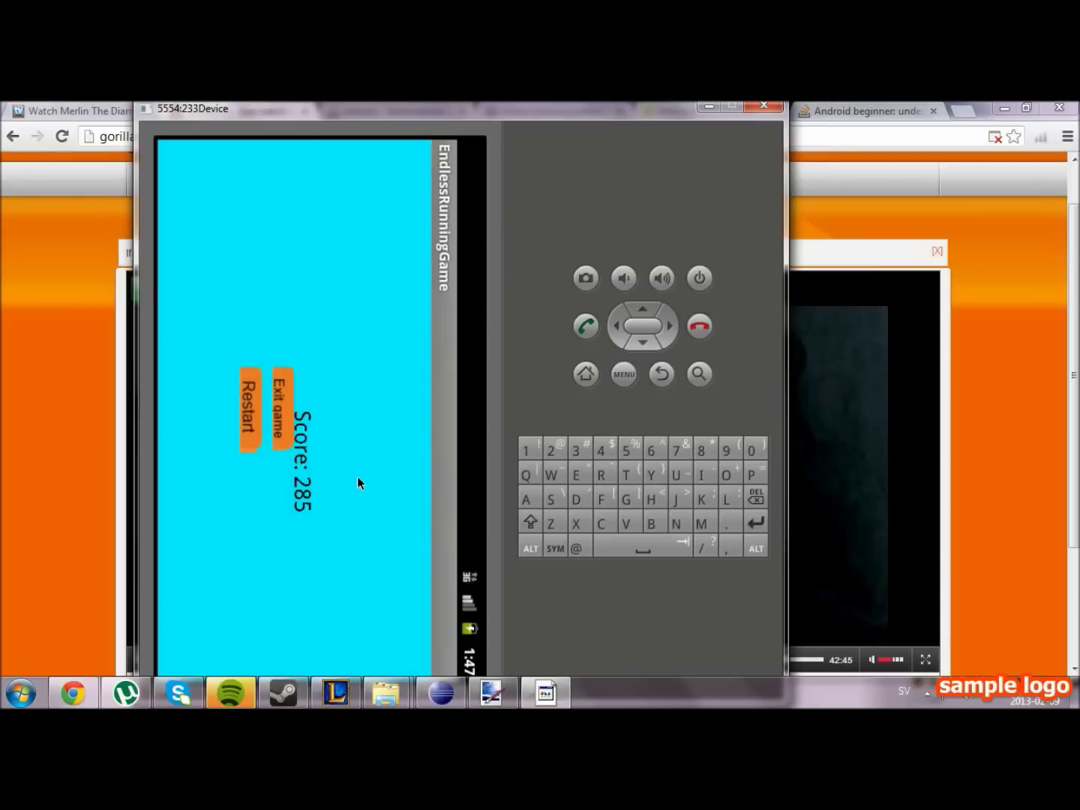
Restart the game from its menu, play to game over, and restart again in the emulator.
{"action": "left_click", "coordinate": [256, 403]}
{"action": "left_click", "coordinate": [249, 393]}
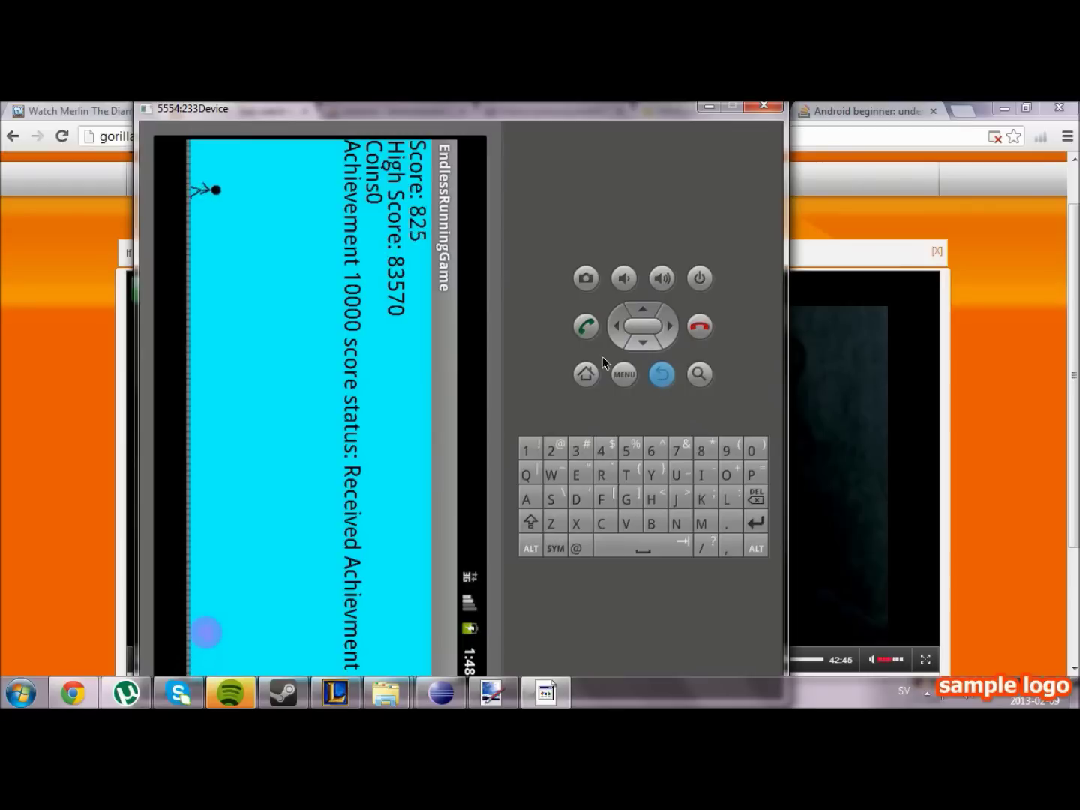
{"action": "left_click_drag", "start_coordinate": [418, 111], "coordinate": [472, 117]}
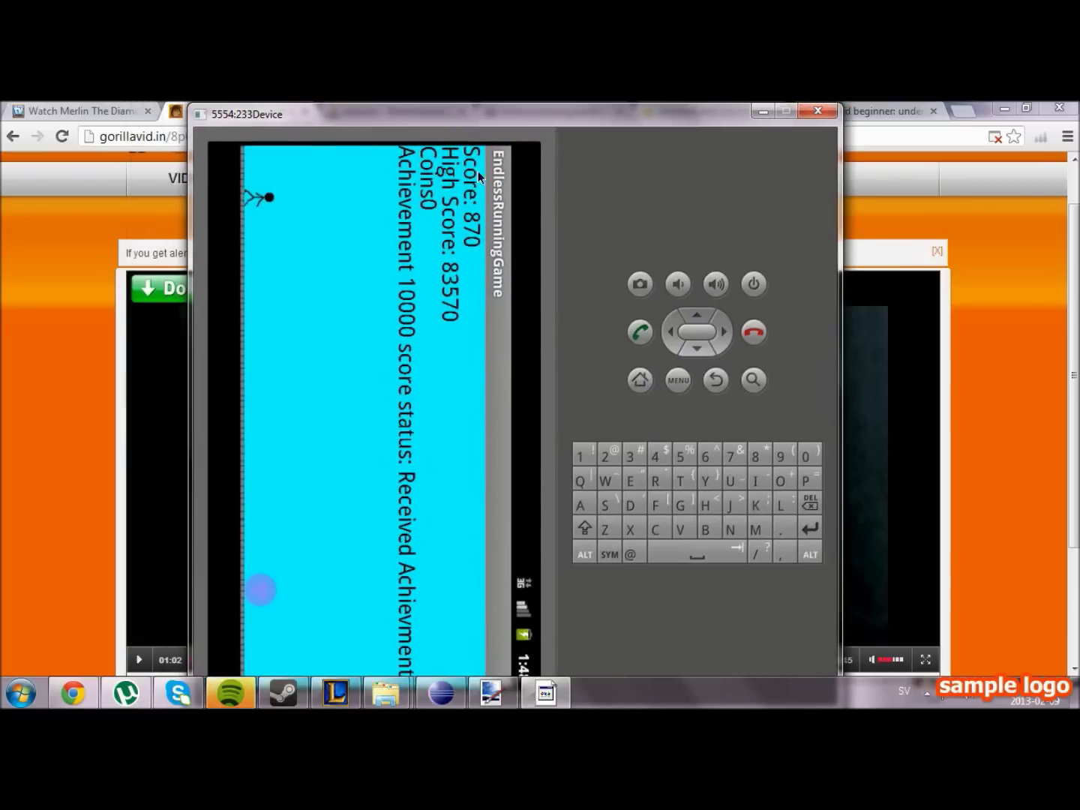